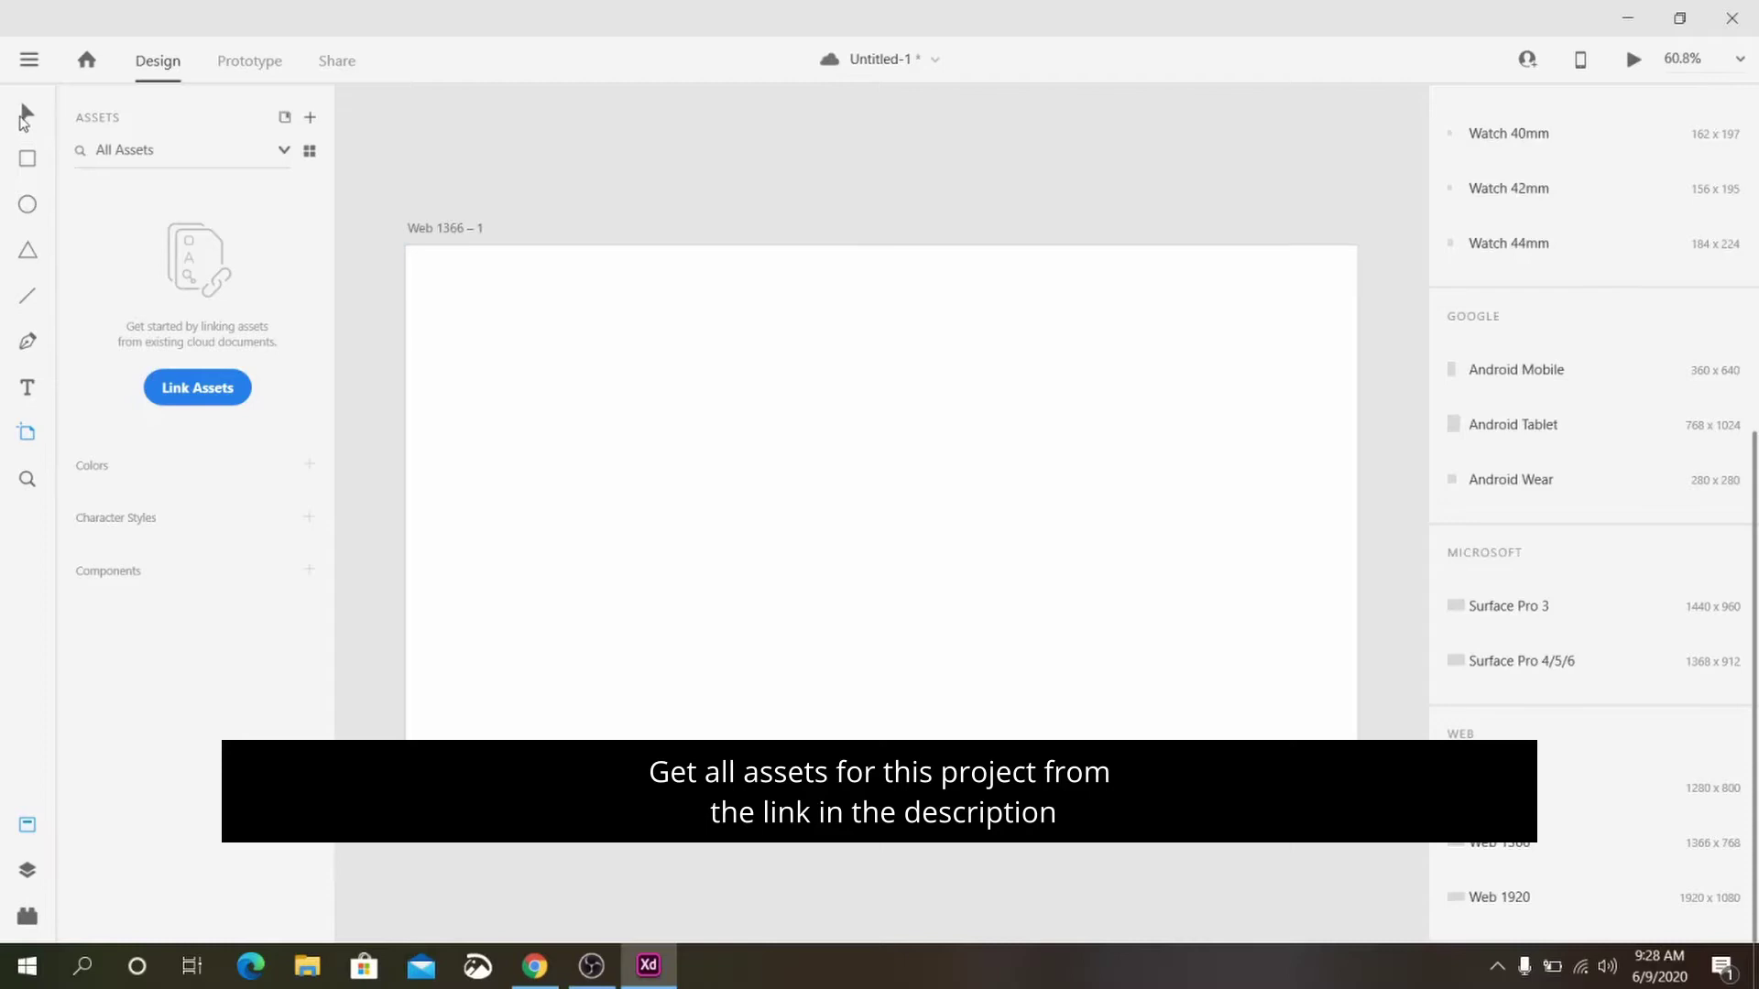
# - Draw a rectangle on the Web 1366 – 1 artboard and set its size to 1366 × 768
pyautogui.click(27, 871)
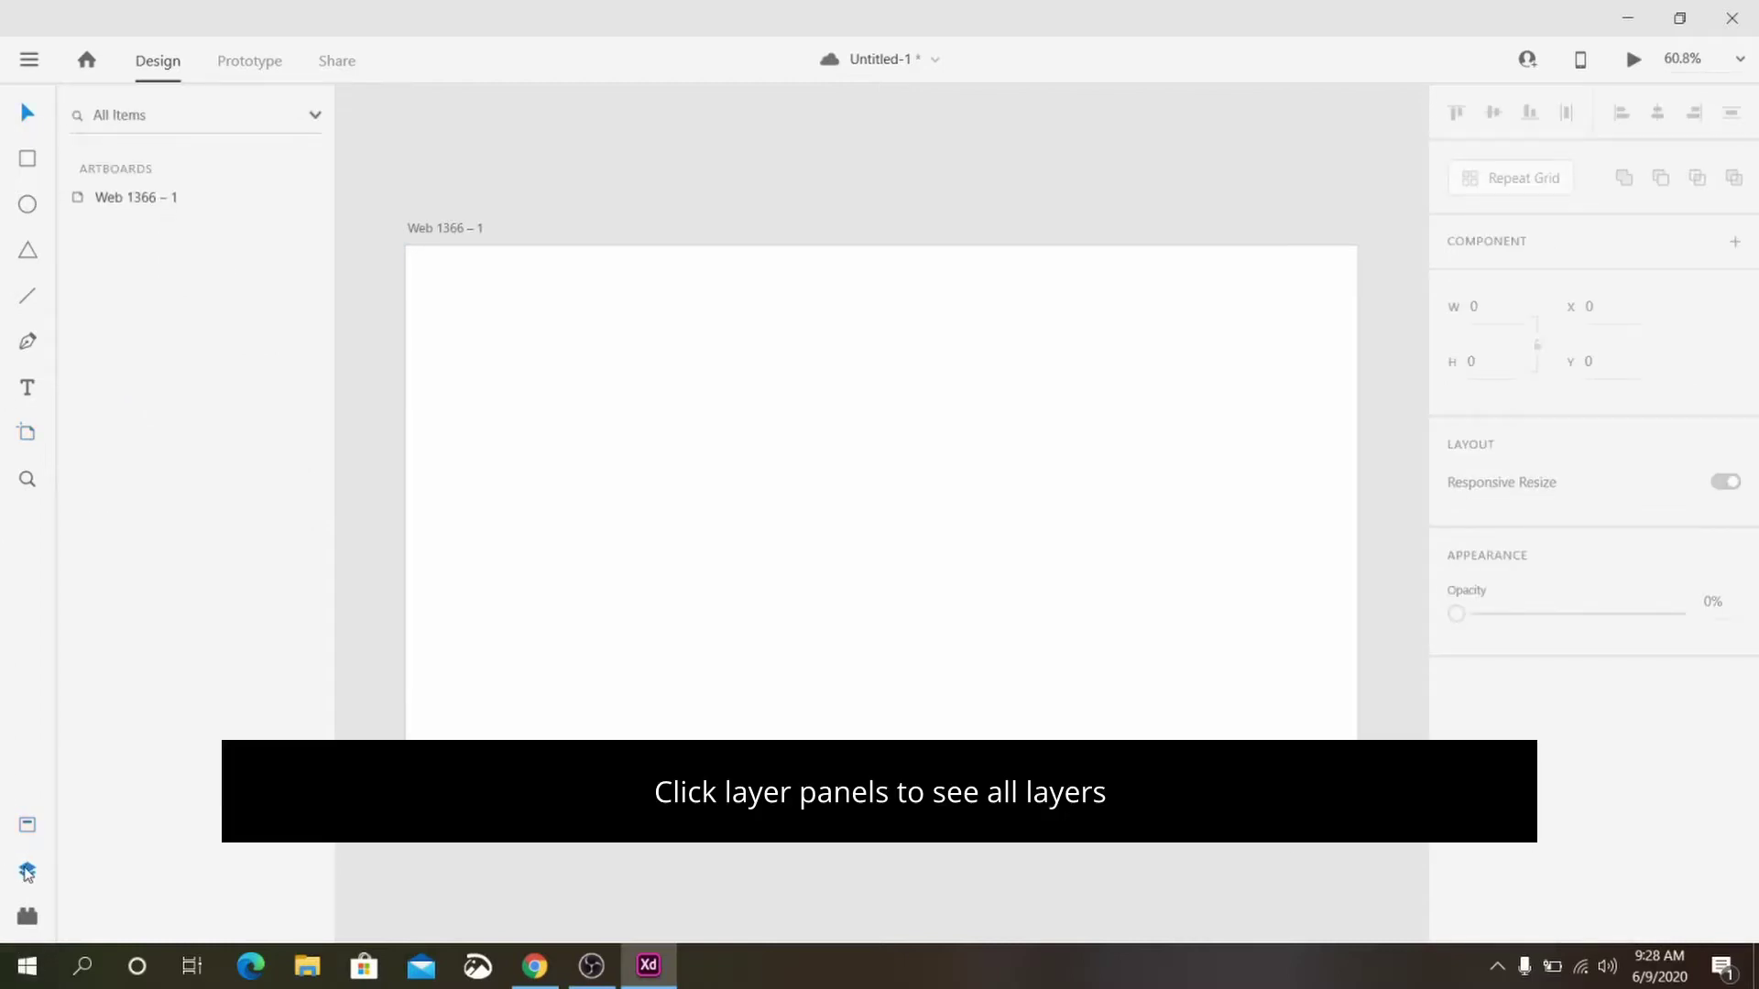
pyautogui.click(70, 198)
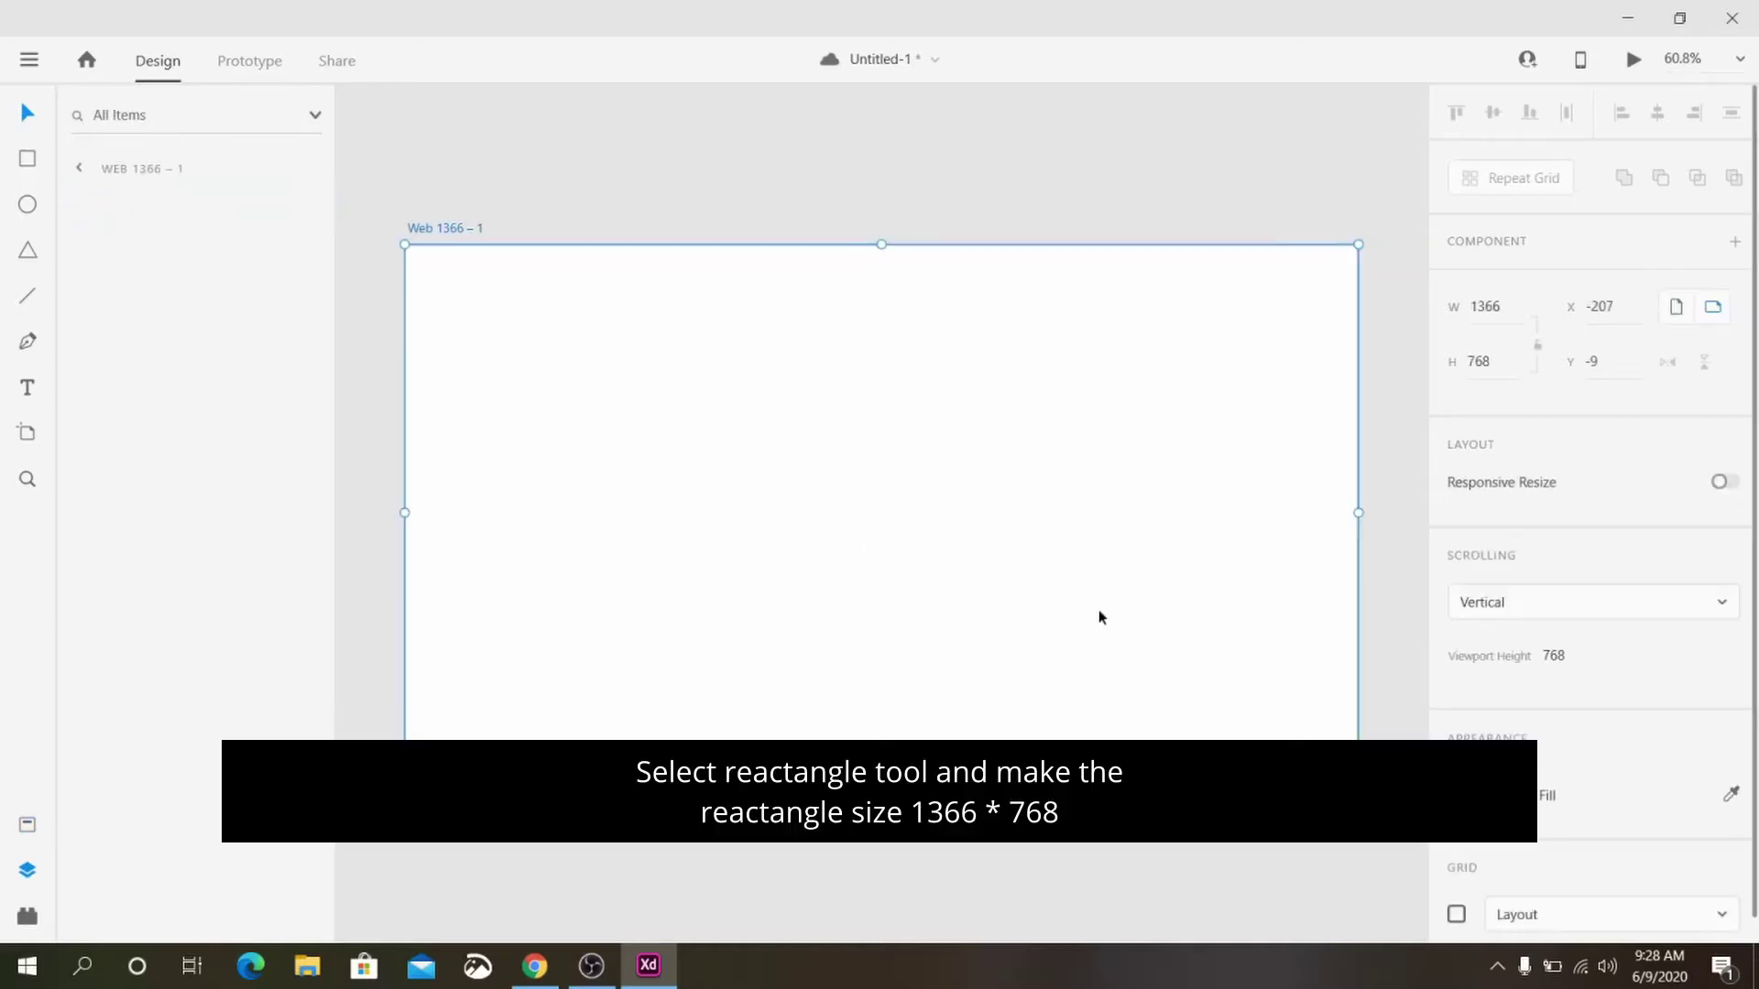
pyautogui.click(28, 161)
pyautogui.moveTo(538, 382); pyautogui.dragTo(1211, 692)
pyautogui.click(1484, 307)
pyautogui.write('1366')
pyautogui.press('Tab')
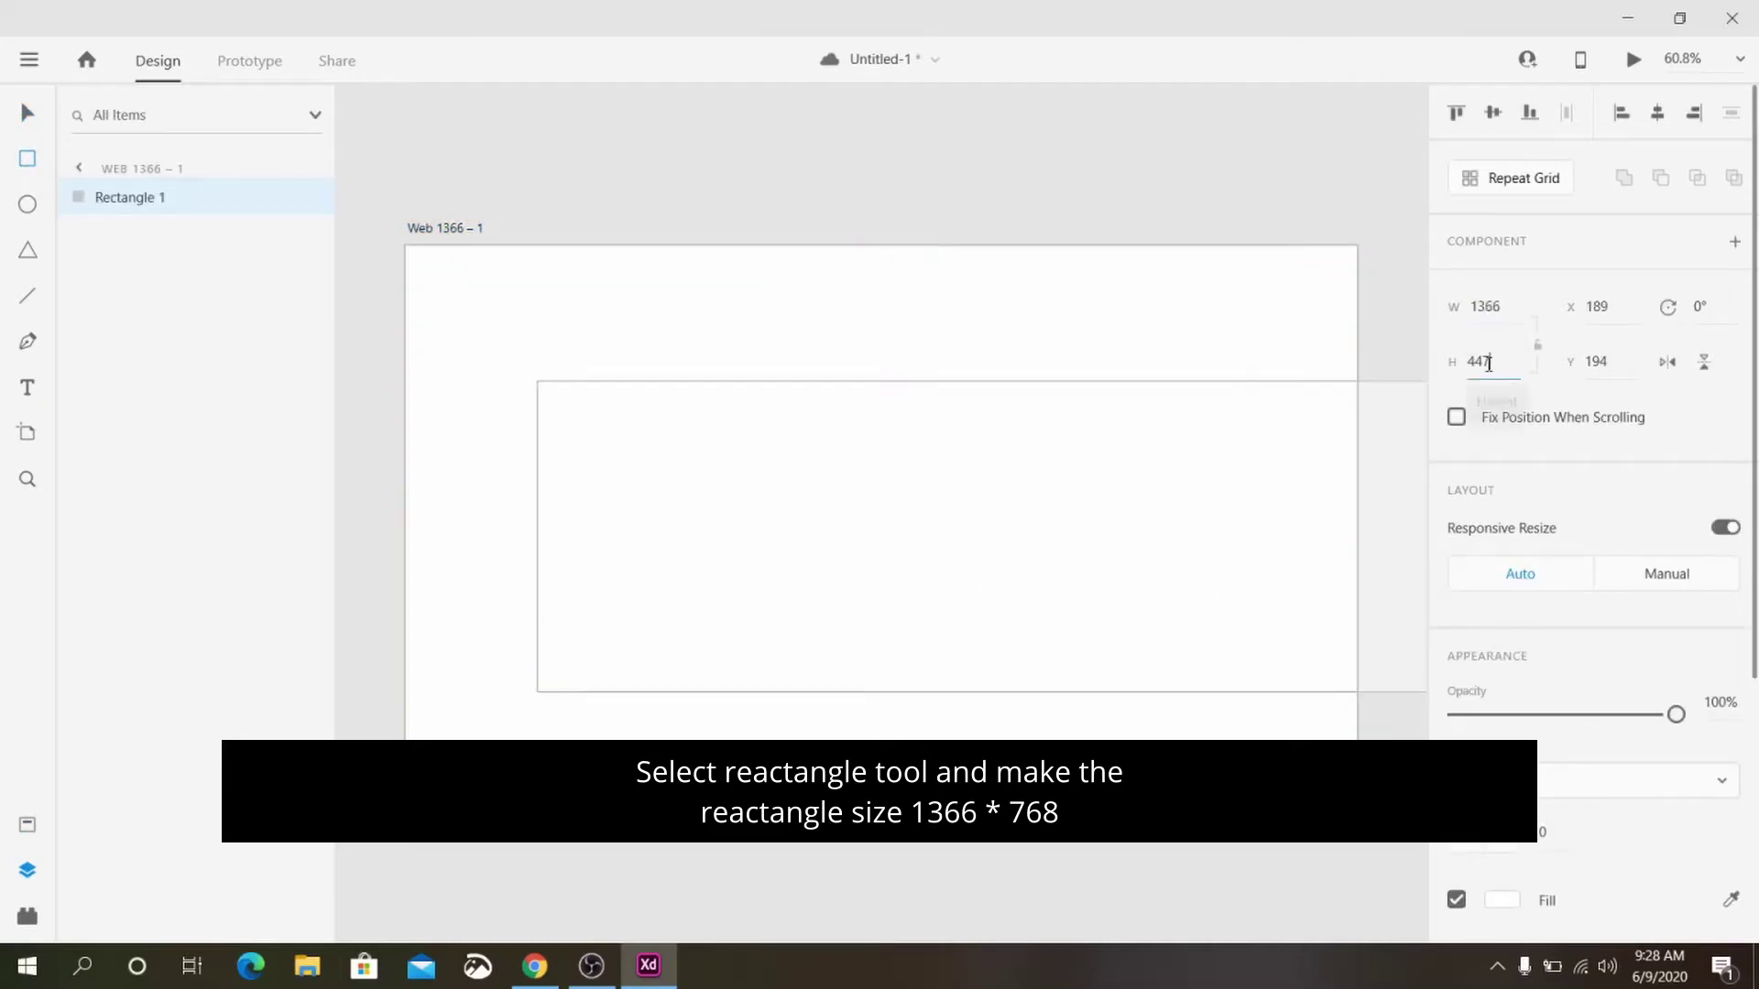
pyautogui.write('768')
# - Position the rectangle at X 0 and Y 0 so it covers the artboard
pyautogui.click(1510, 309)
pyautogui.press('Tab')
pyautogui.write('0')
pyautogui.press('Tab')
pyautogui.write('0')
pyautogui.press('Tab')
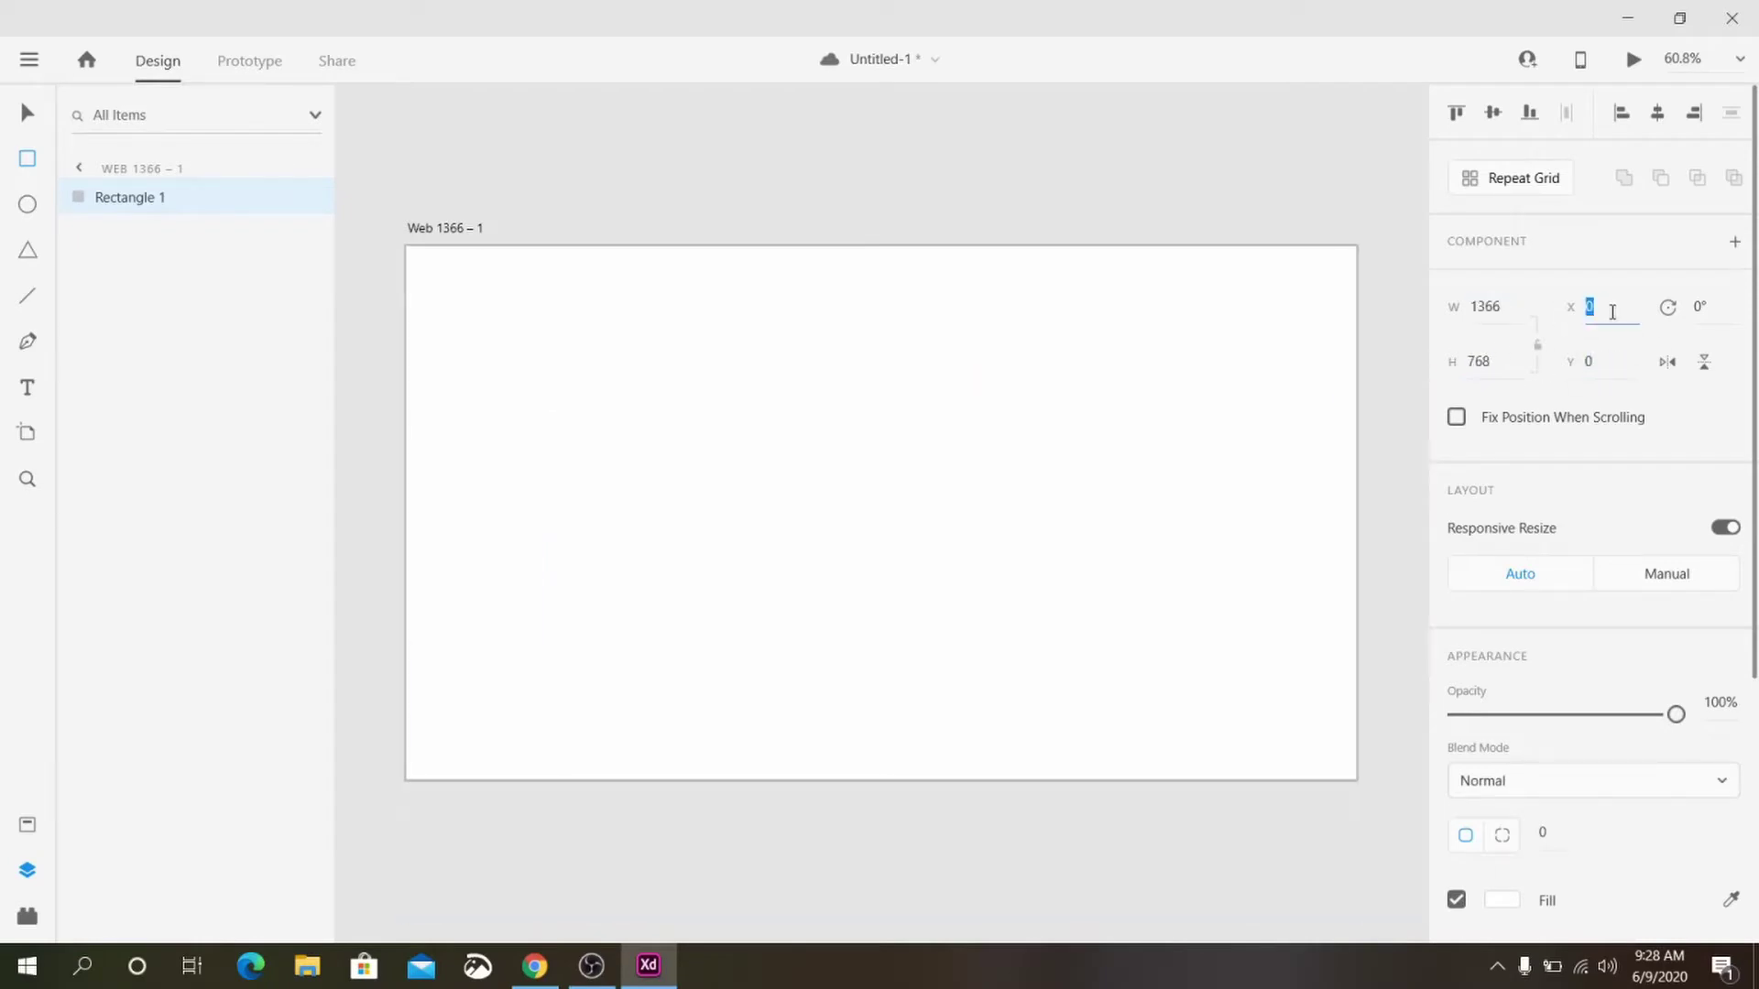
# - Remove the rectangle's border and give it a linear gradient fill with the upper stop in purple #6723EF
pyautogui.scroll(-5, 1594, 641)
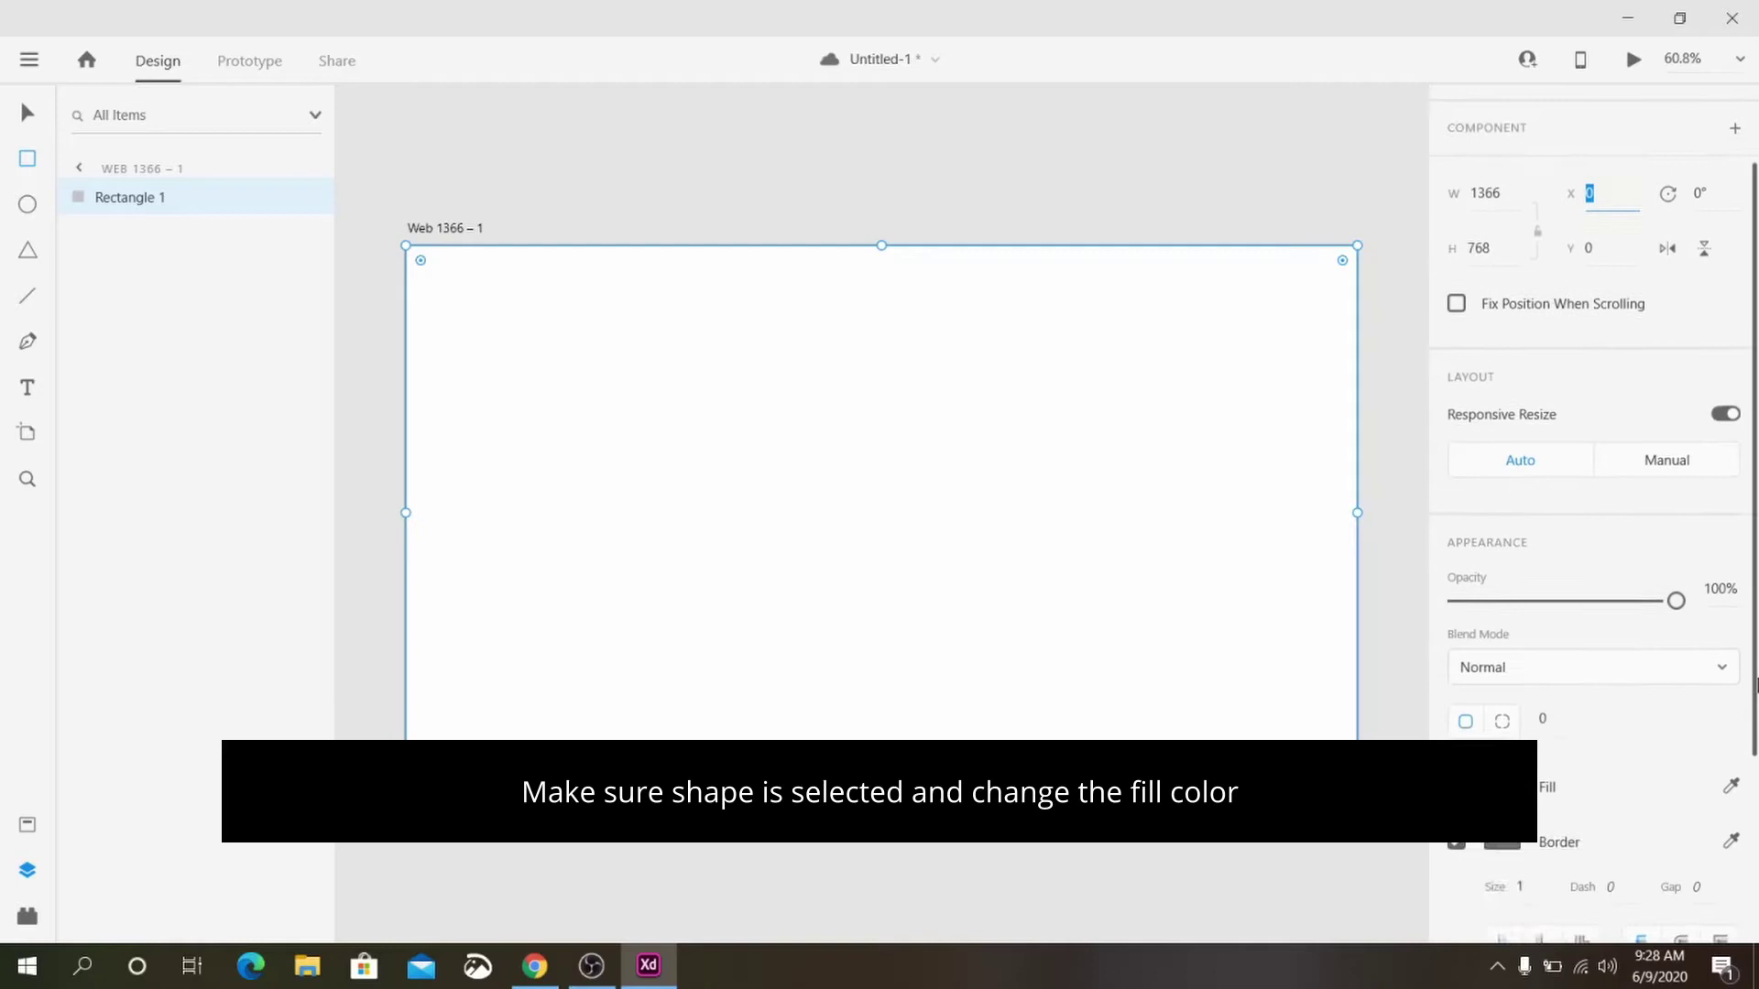
pyautogui.click(1502, 681)
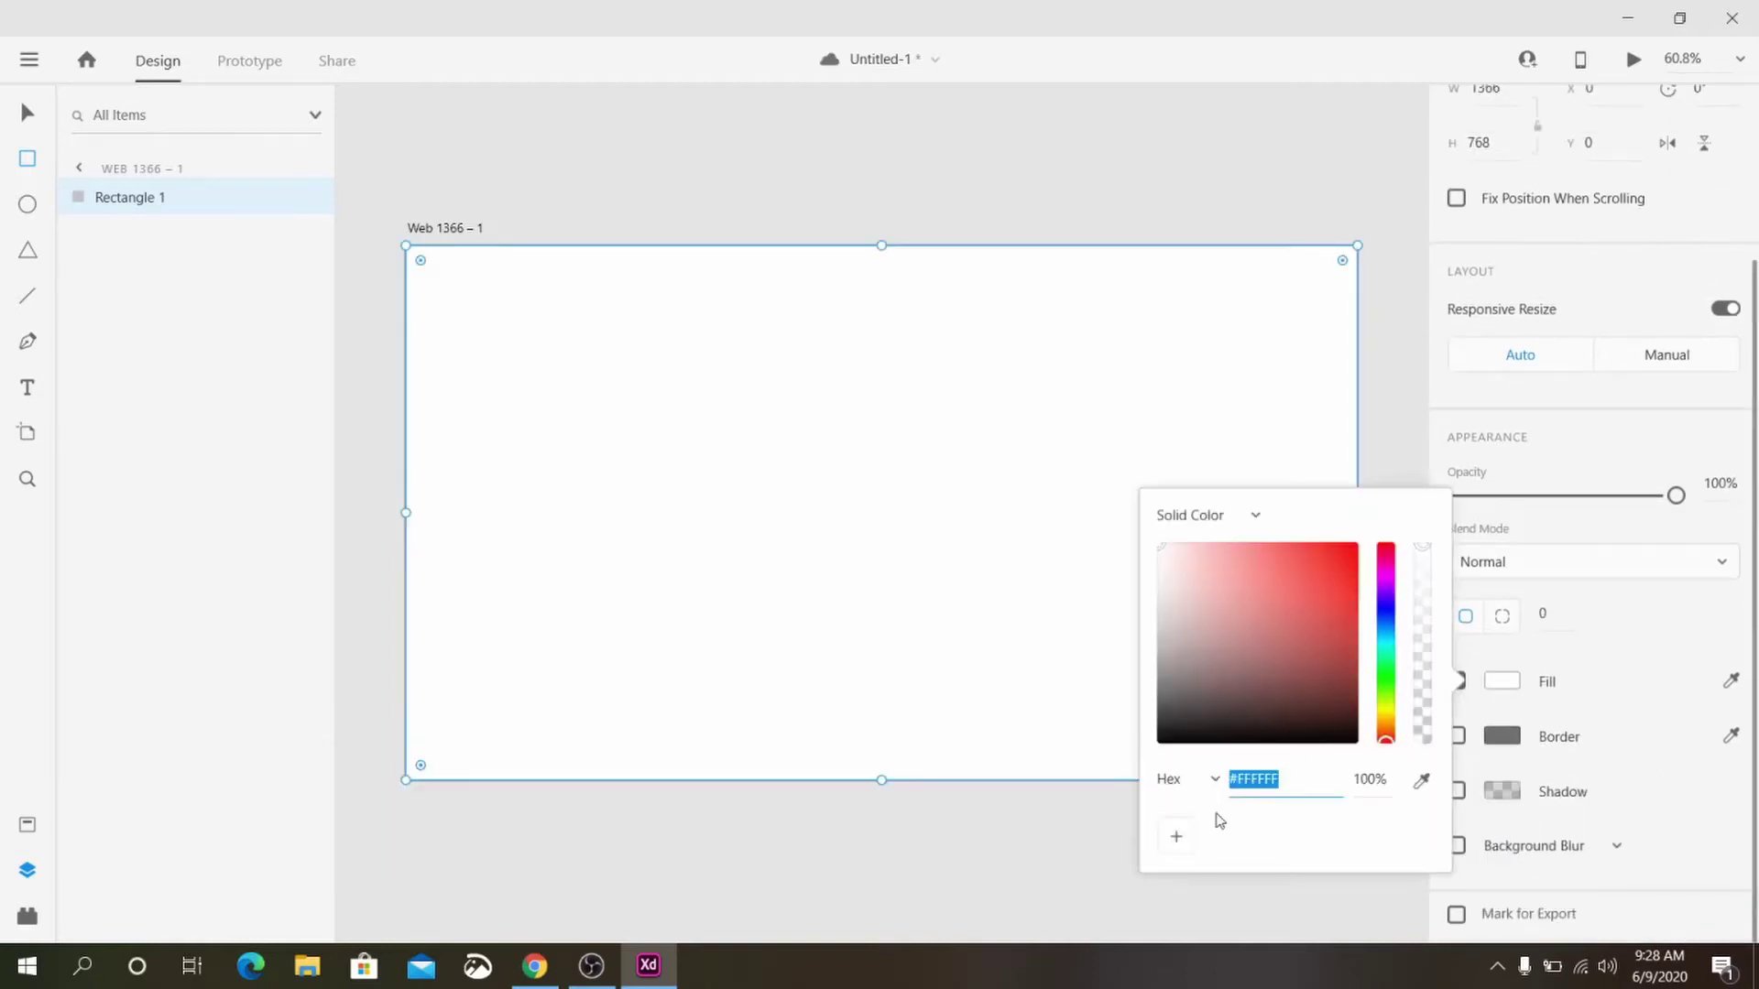
pyautogui.click(1239, 518)
pyautogui.click(1238, 563)
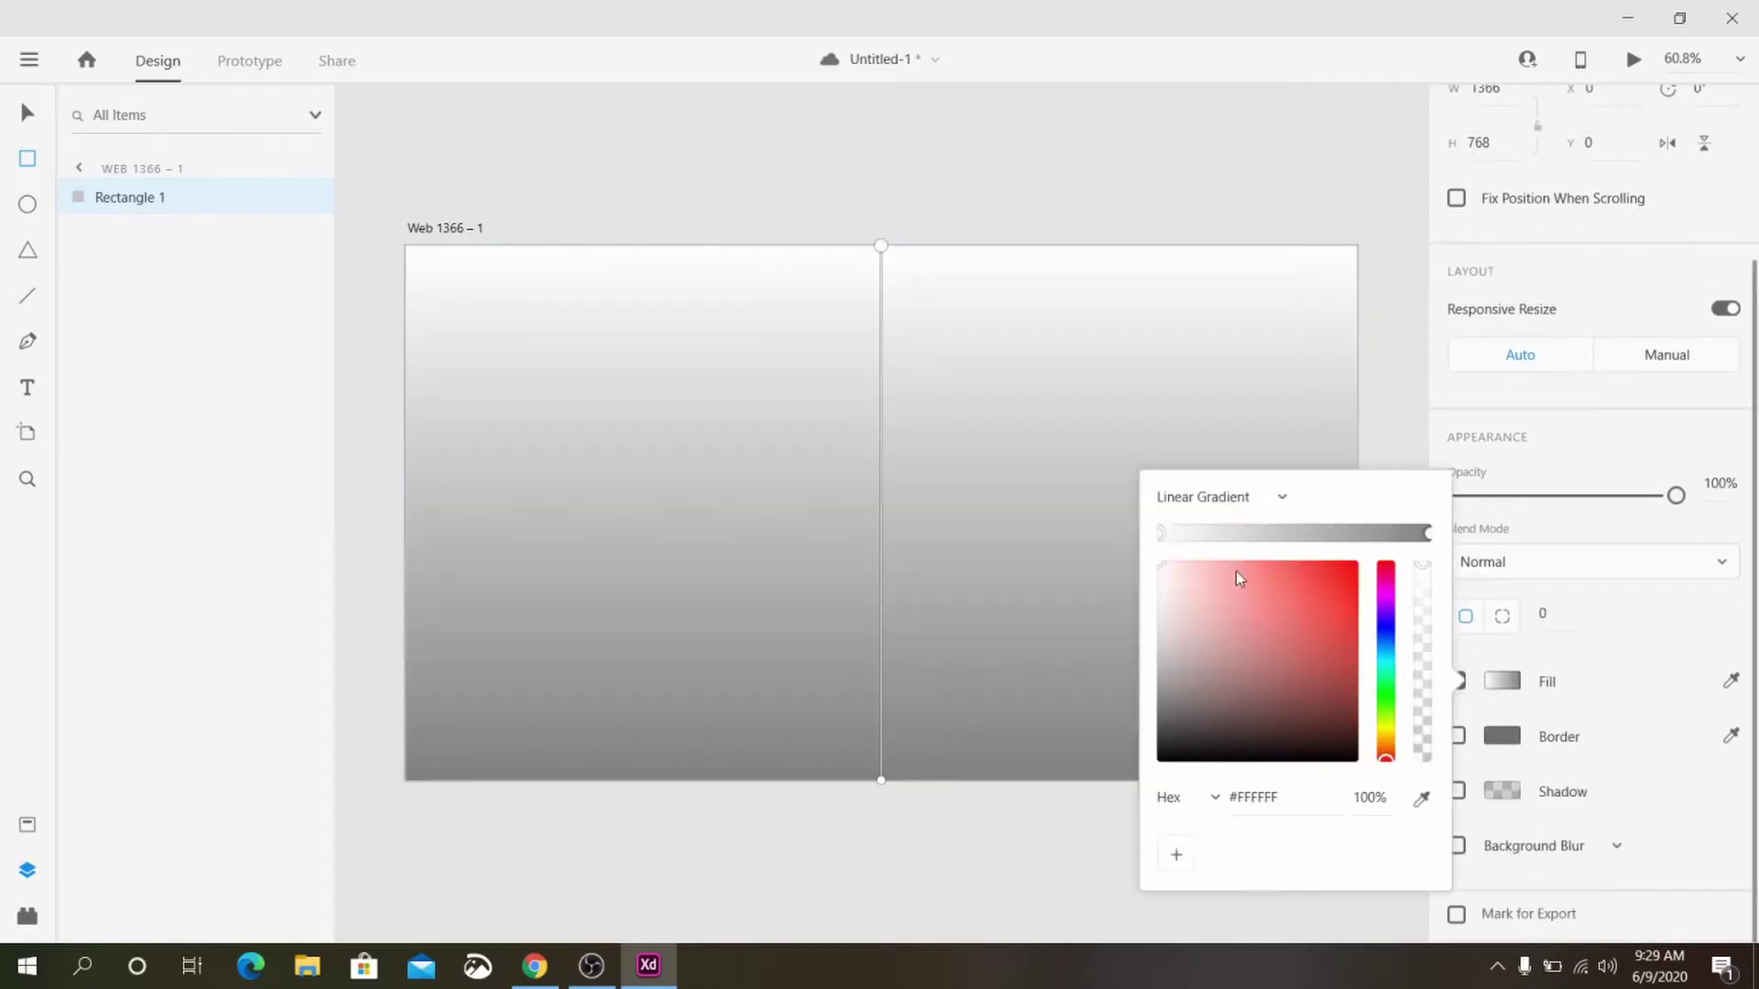
pyautogui.moveTo(1389, 635); pyautogui.dragTo(1385, 617)
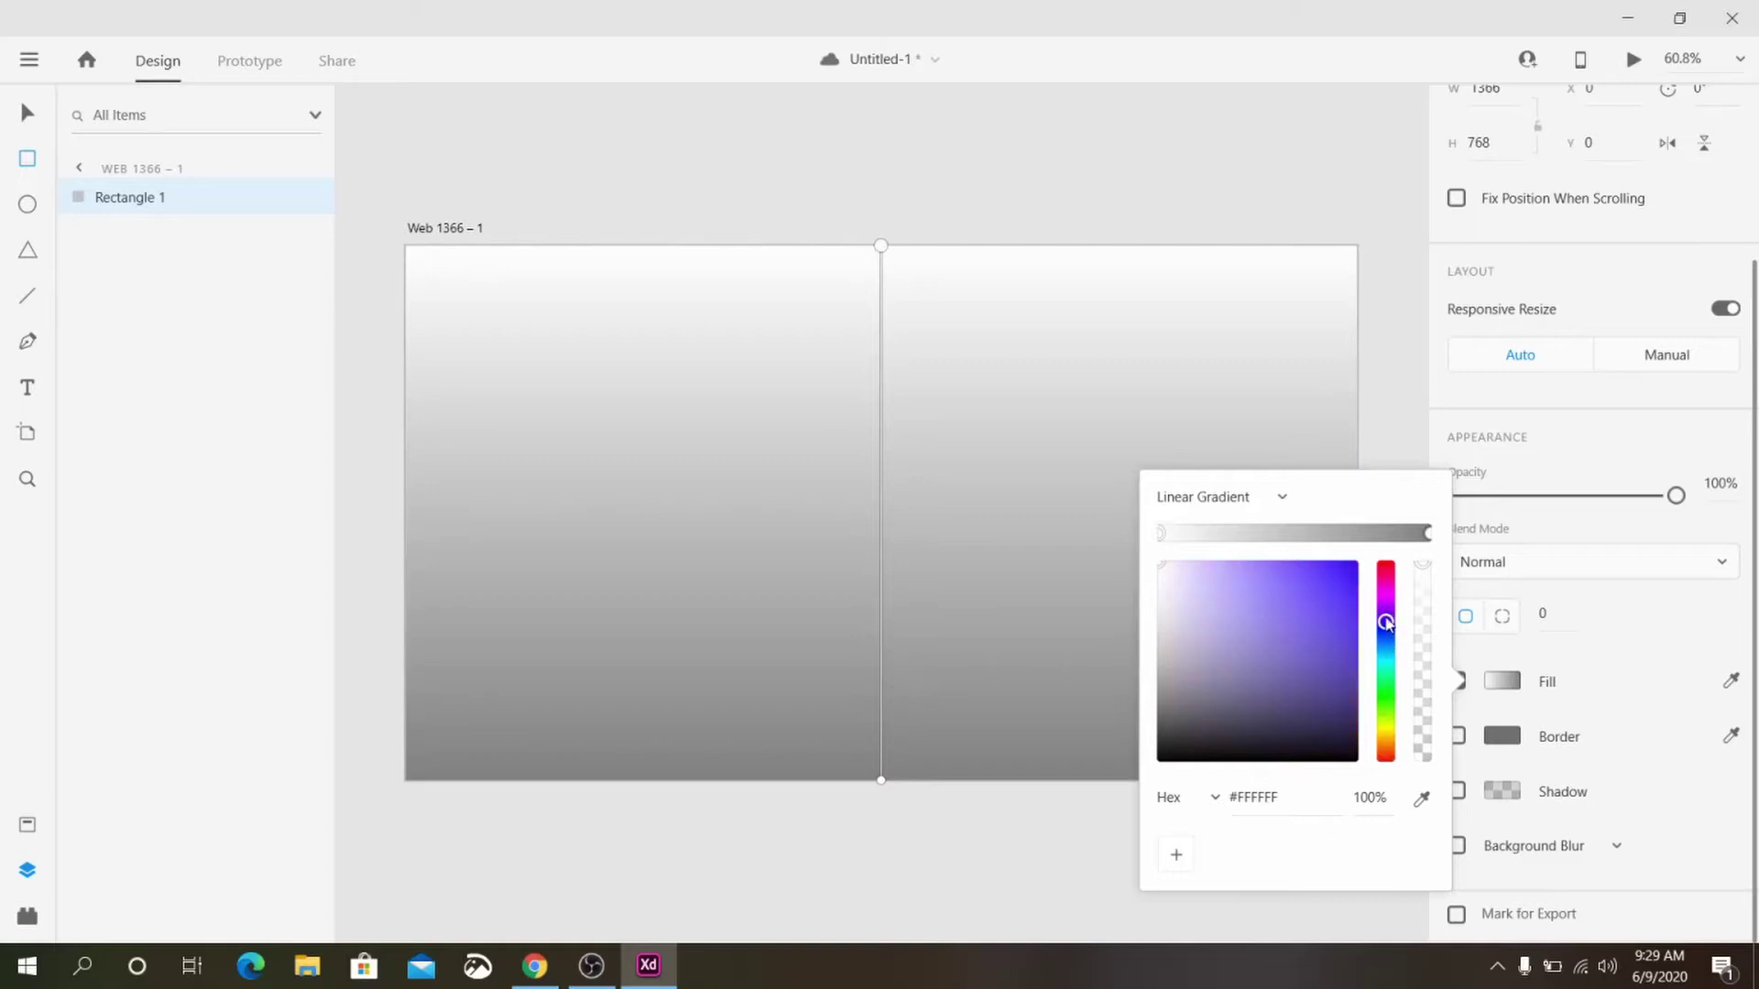
pyautogui.click(1328, 574)
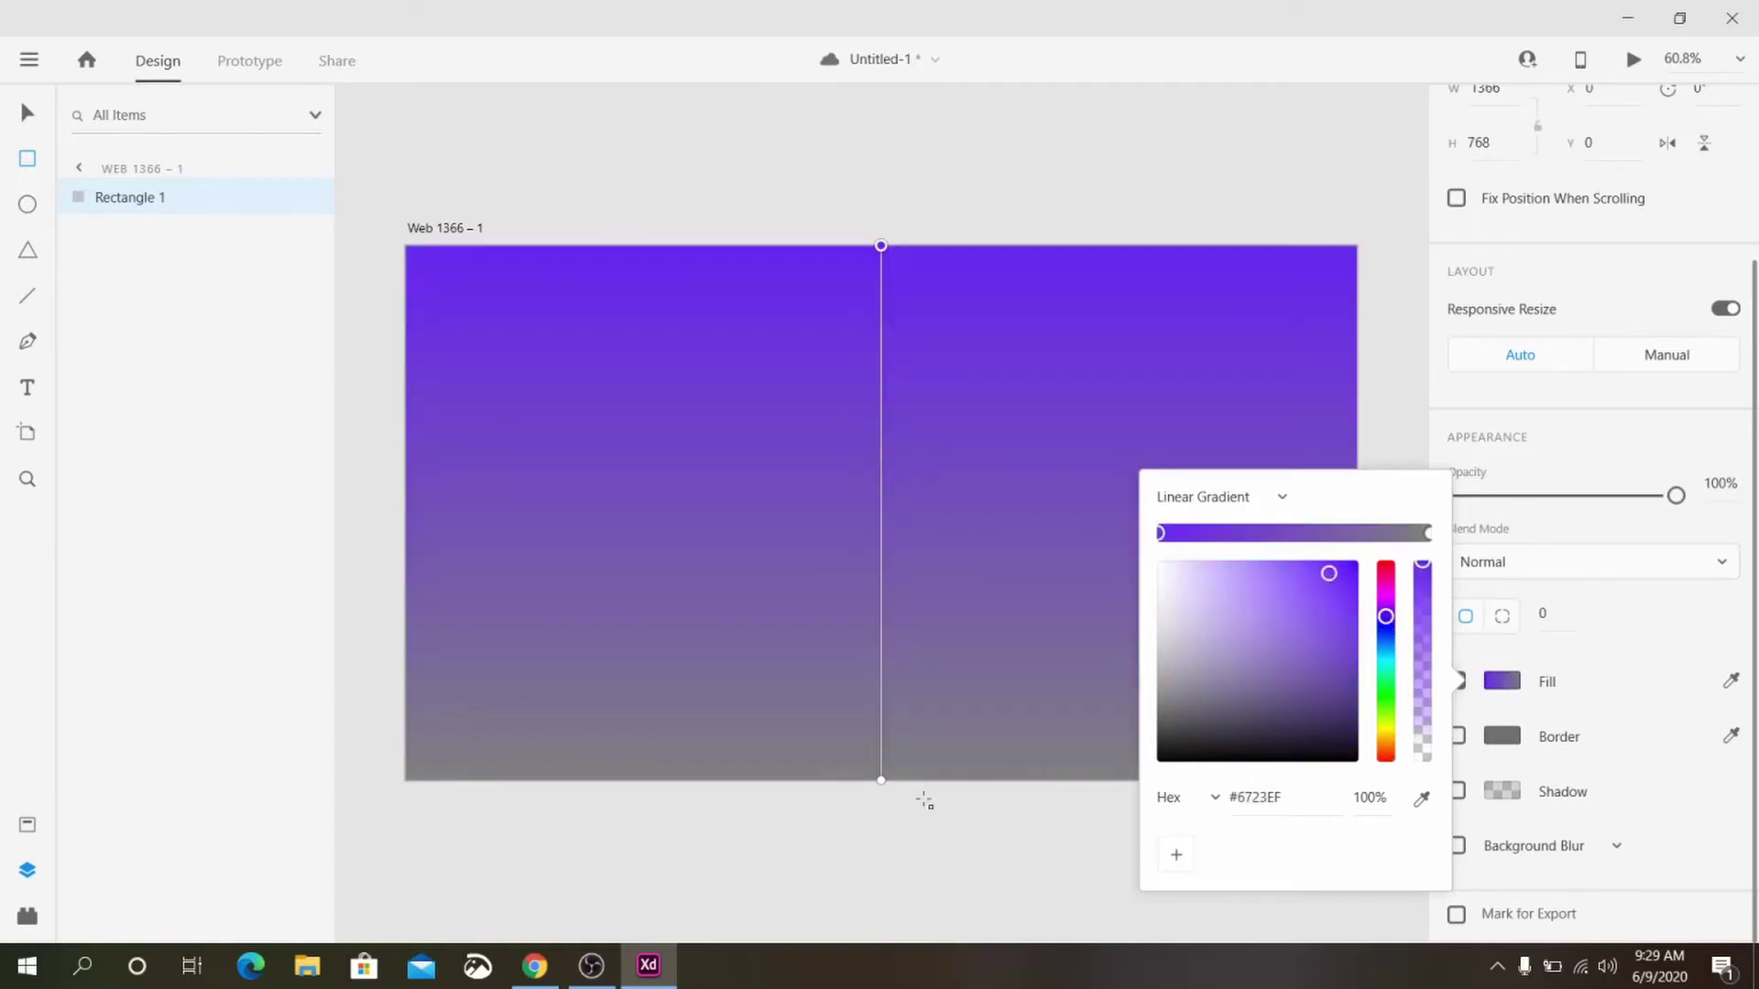
# - Set the gradient's lower stop to the near-black blue #030318
pyautogui.click(880, 780)
pyautogui.click(1385, 627)
pyautogui.moveTo(1359, 674)
pyautogui.mouseDown()
pyautogui.moveTo(1273, 753)
pyautogui.moveTo(1265, 733)
pyautogui.moveTo(1338, 748)
pyautogui.mouseUp()
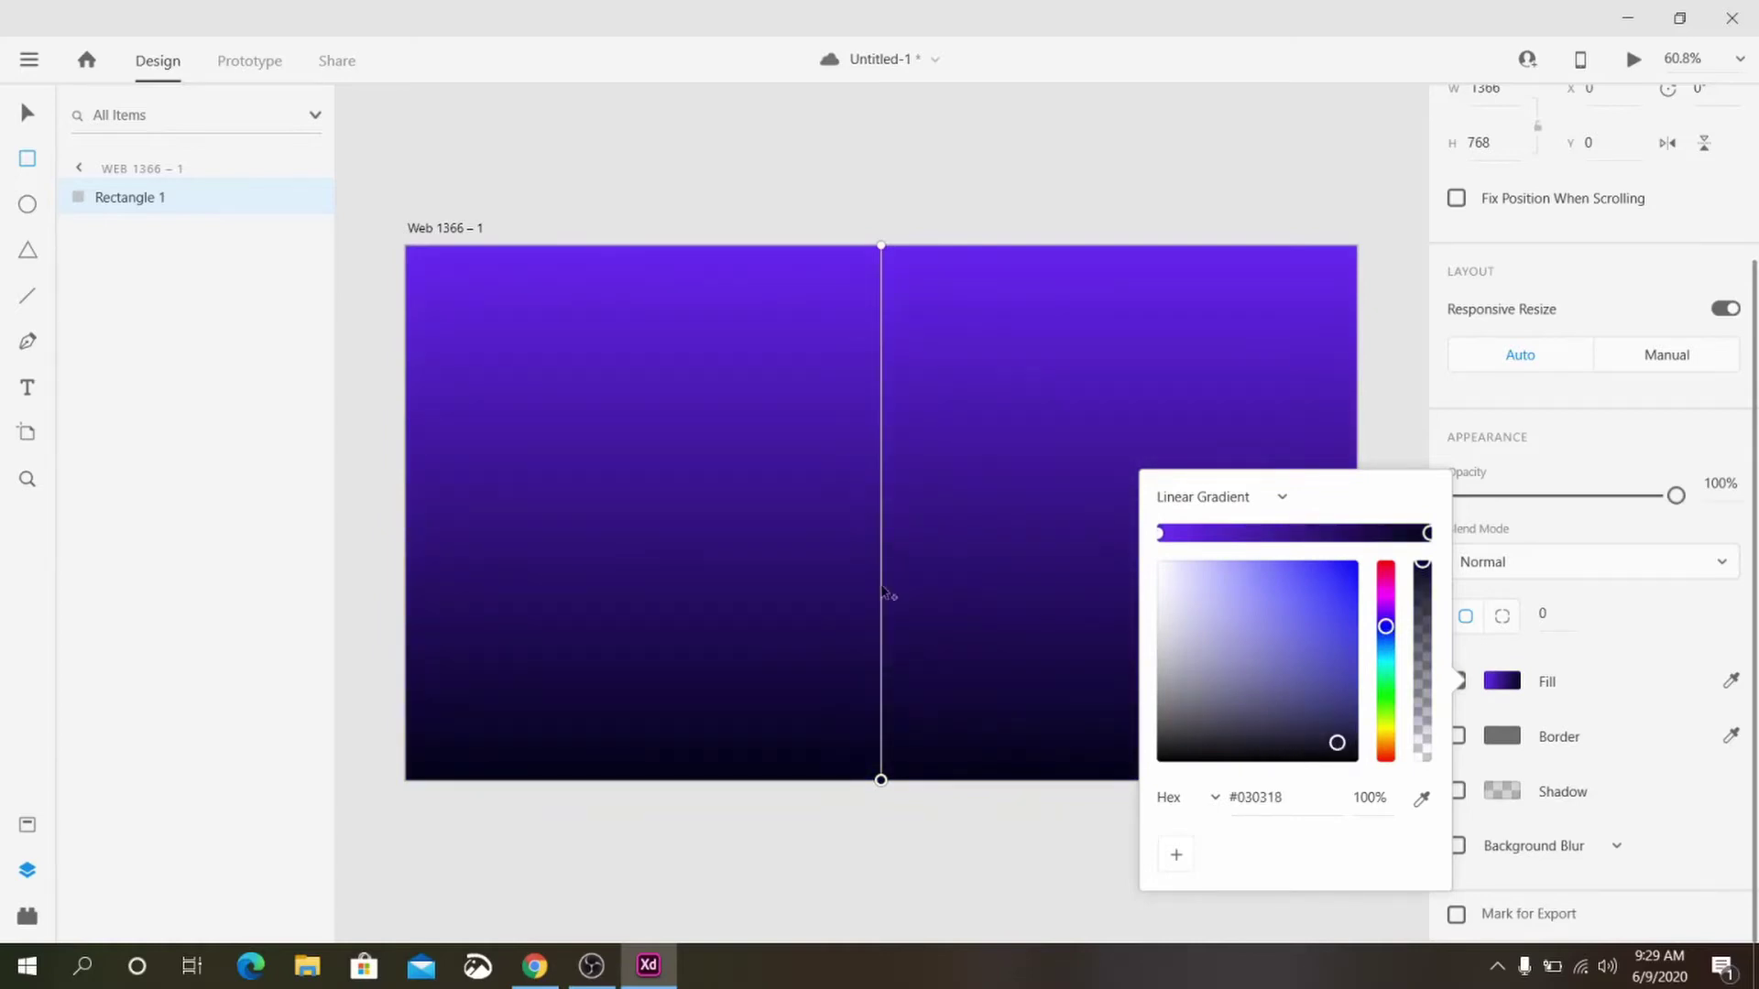
# - Change the gradient's upper stop to a dark navy blue and finish editing the fill
pyautogui.click(881, 246)
pyautogui.moveTo(1330, 579)
pyautogui.mouseDown()
pyautogui.moveTo(1340, 702)
pyautogui.moveTo(1249, 706)
pyautogui.moveTo(1329, 699)
pyautogui.mouseUp()
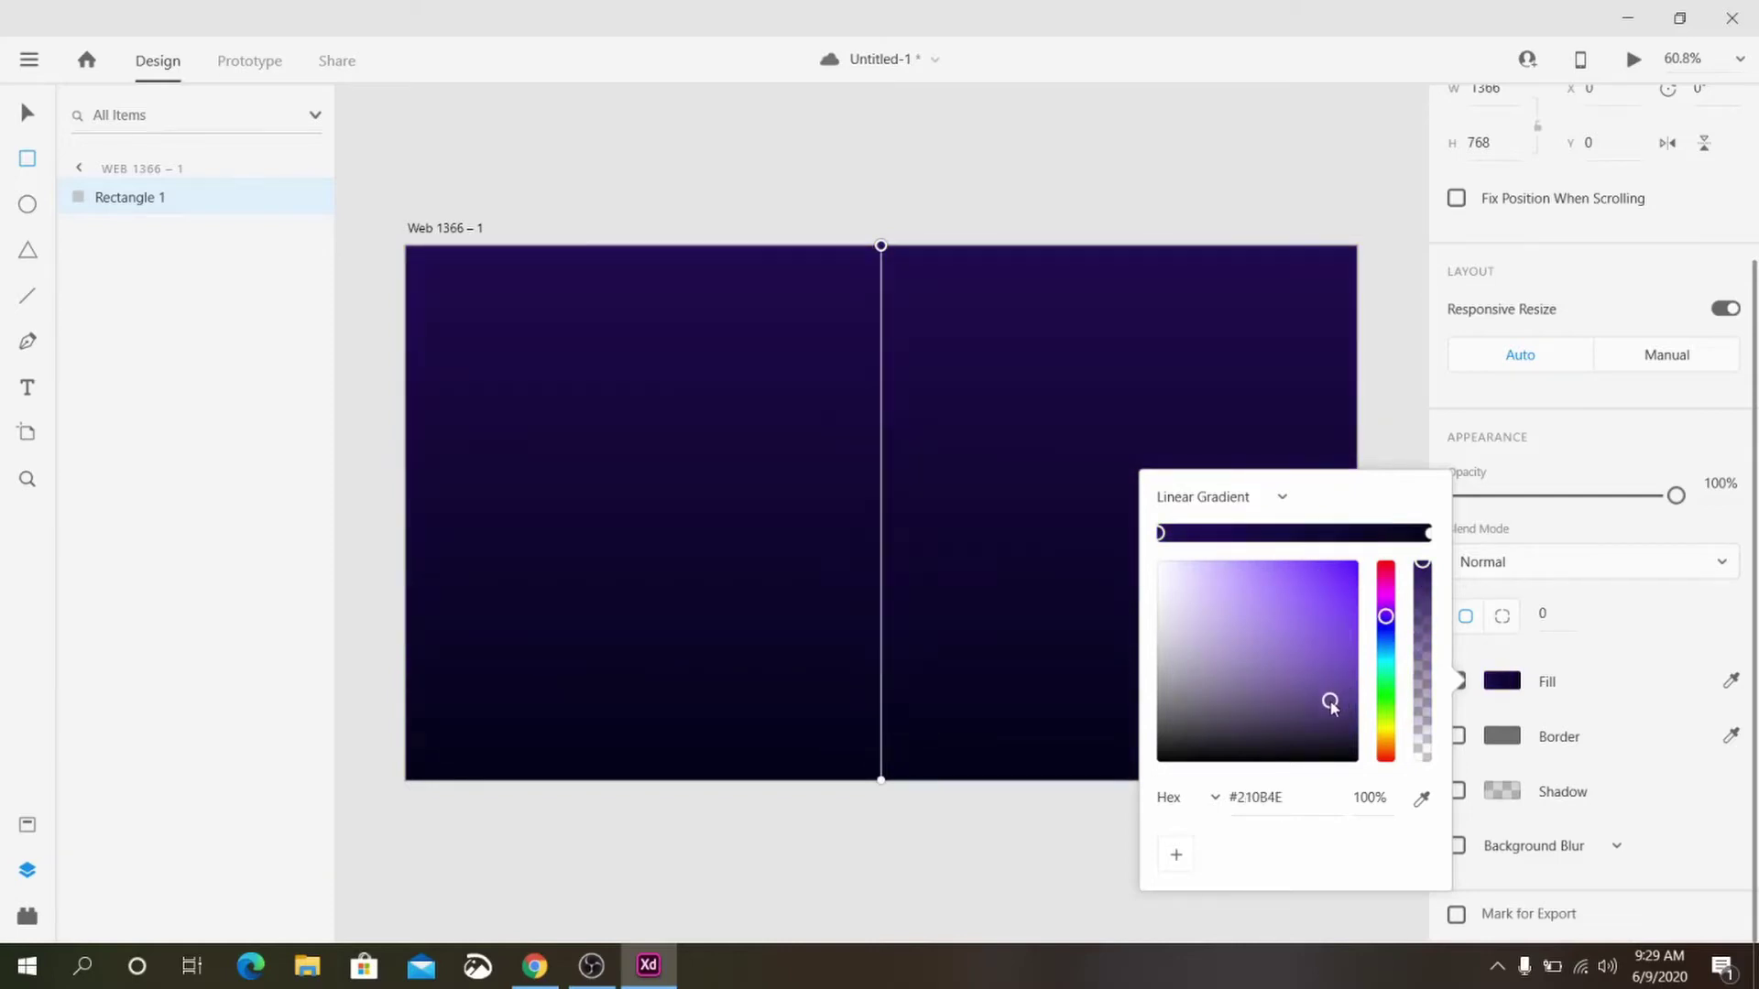
pyautogui.moveTo(1388, 623); pyautogui.dragTo(1386, 639)
pyautogui.moveTo(1330, 700); pyautogui.dragTo(1348, 682)
pyautogui.click(32, 117)
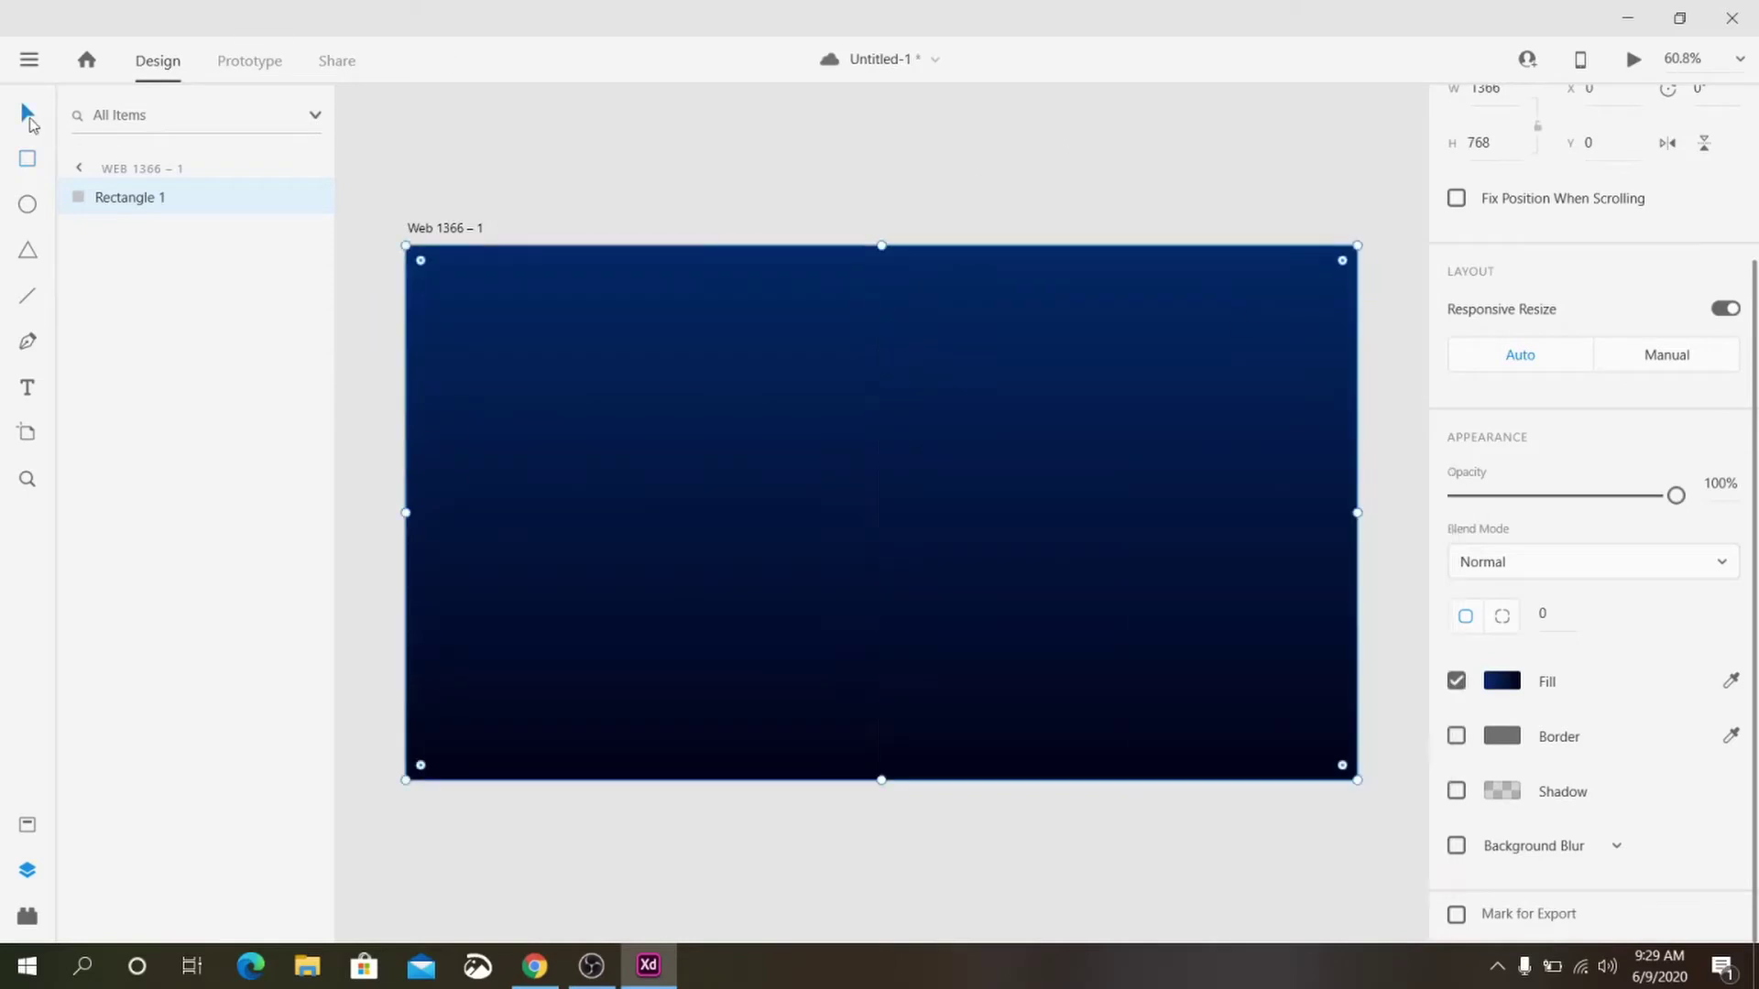
# - Rename the rectangle layer as bg and lock it
pyautogui.rightClick(80, 201)
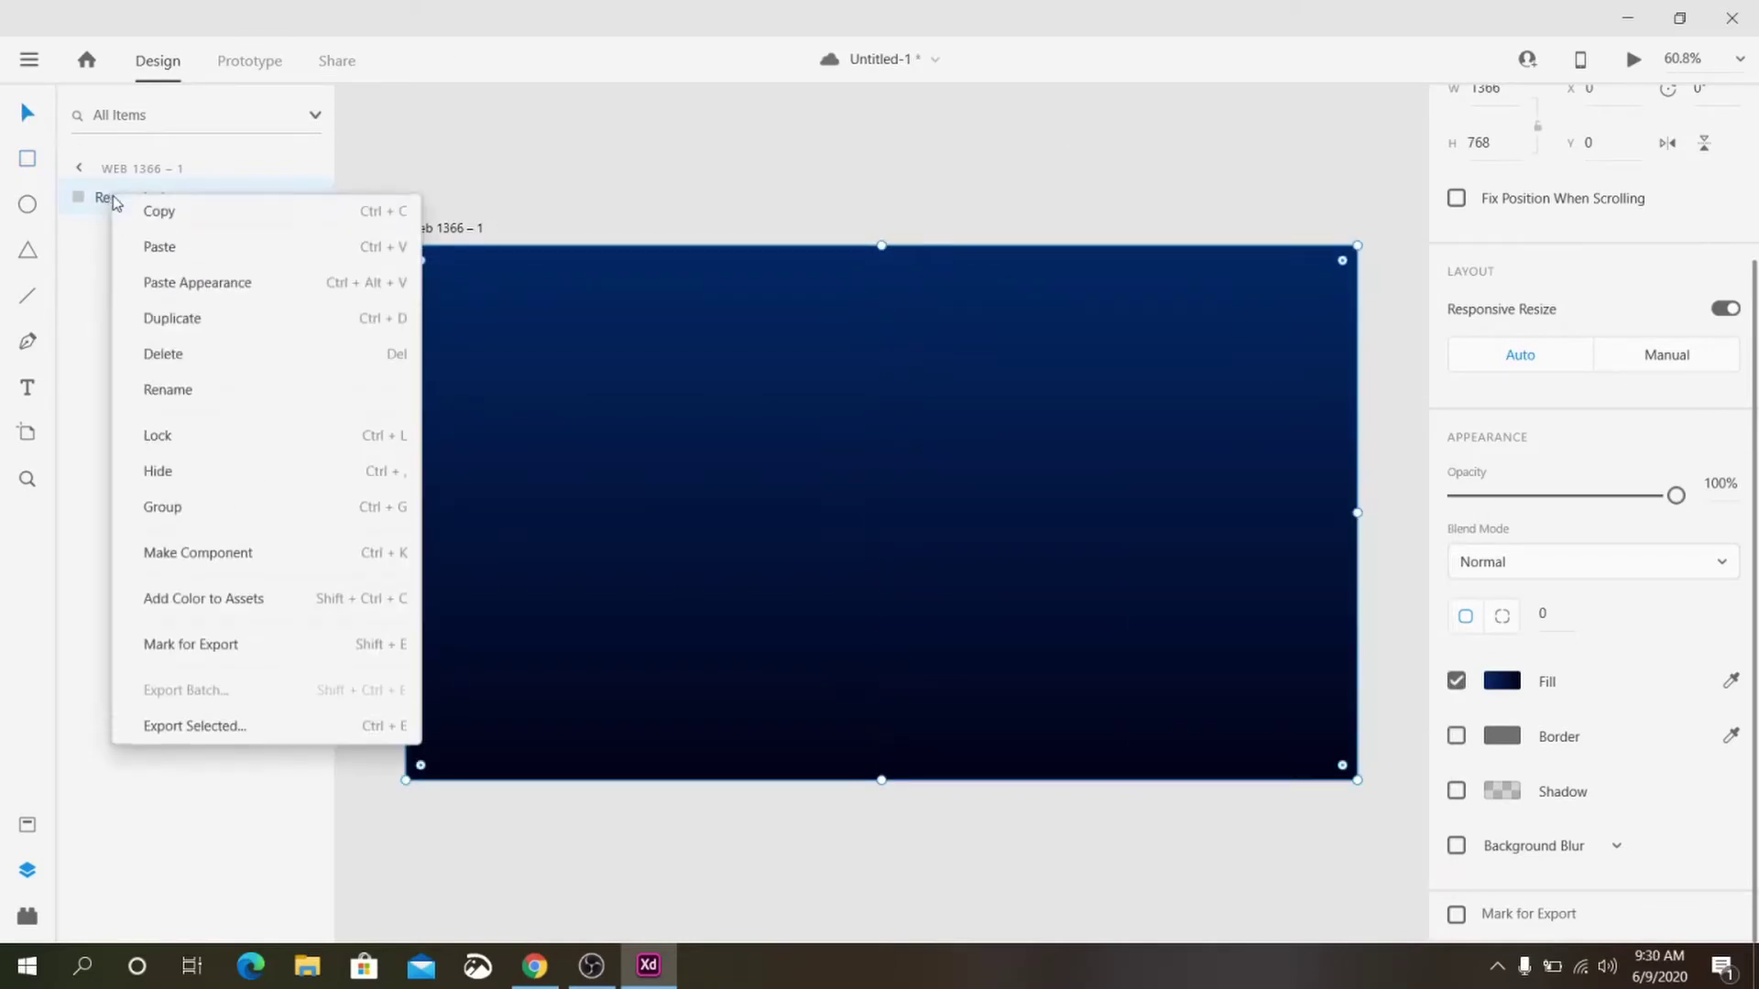
pyautogui.click(170, 400)
pyautogui.write('bg')
pyautogui.press('Return')
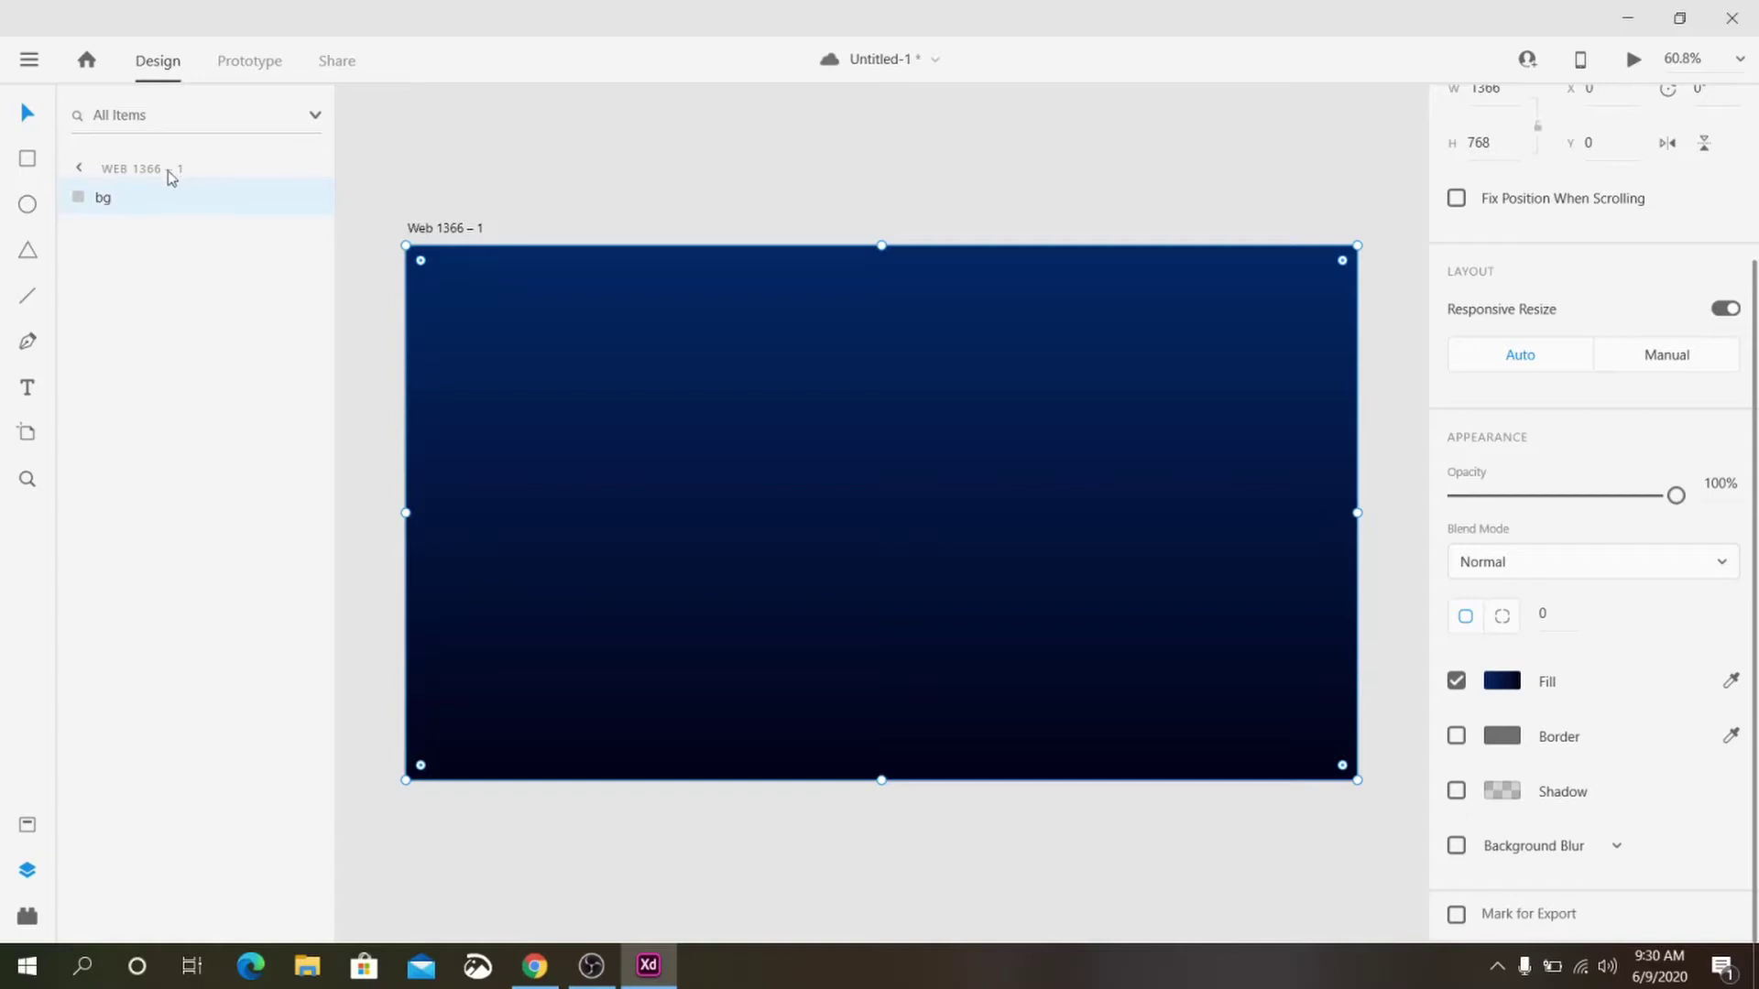
pyautogui.click(276, 196)
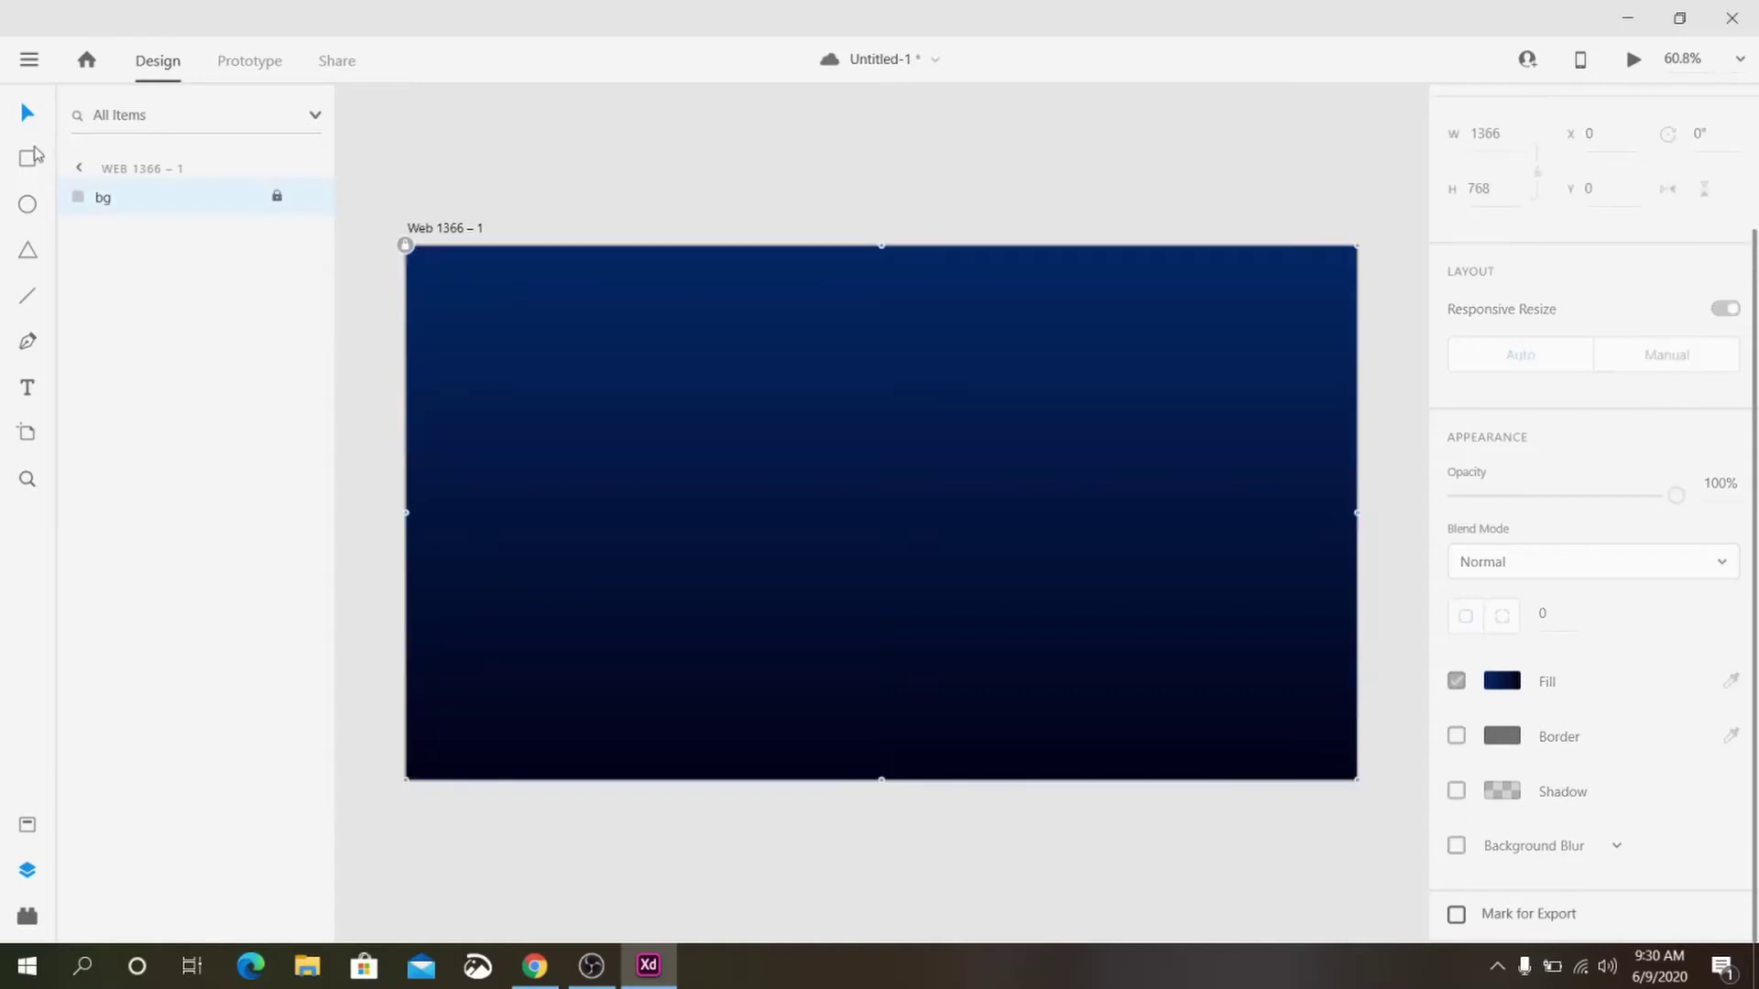
pyautogui.rightClick(182, 196)
pyautogui.press('Escape')
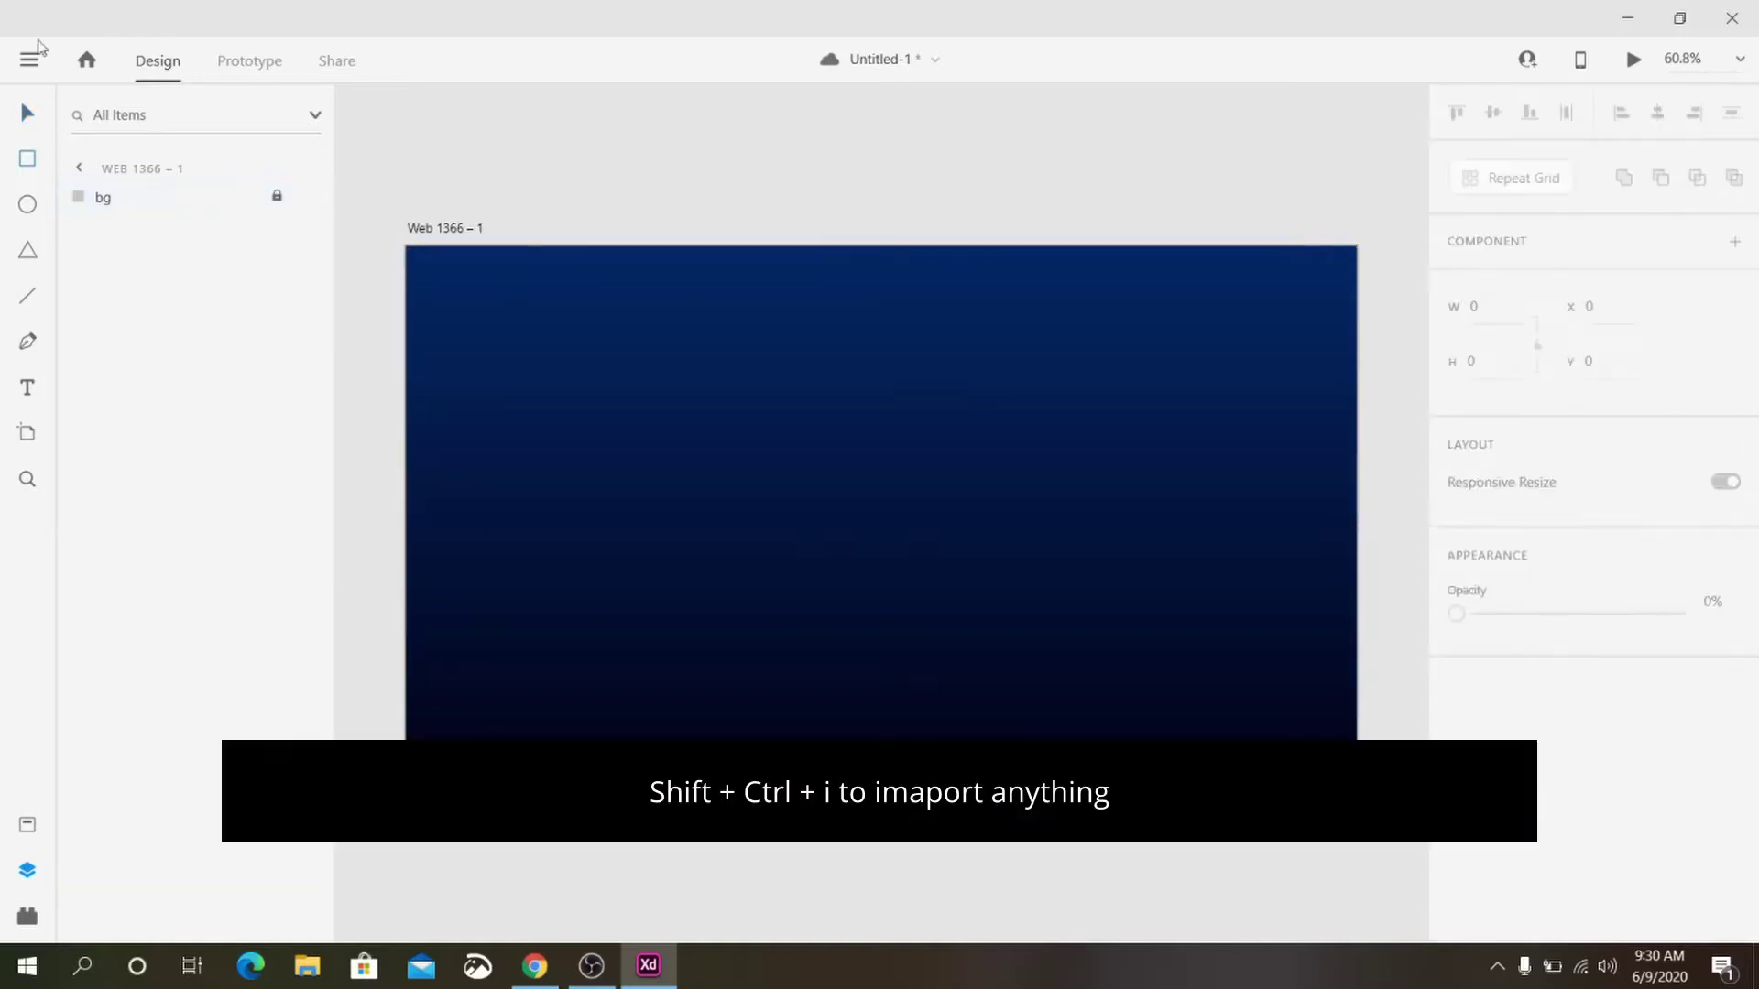
# - Import bike-machine-motorcycle-outdoor-595809.jpg from the XD Bike Website folder on the Desktop
pyautogui.click(30, 63)
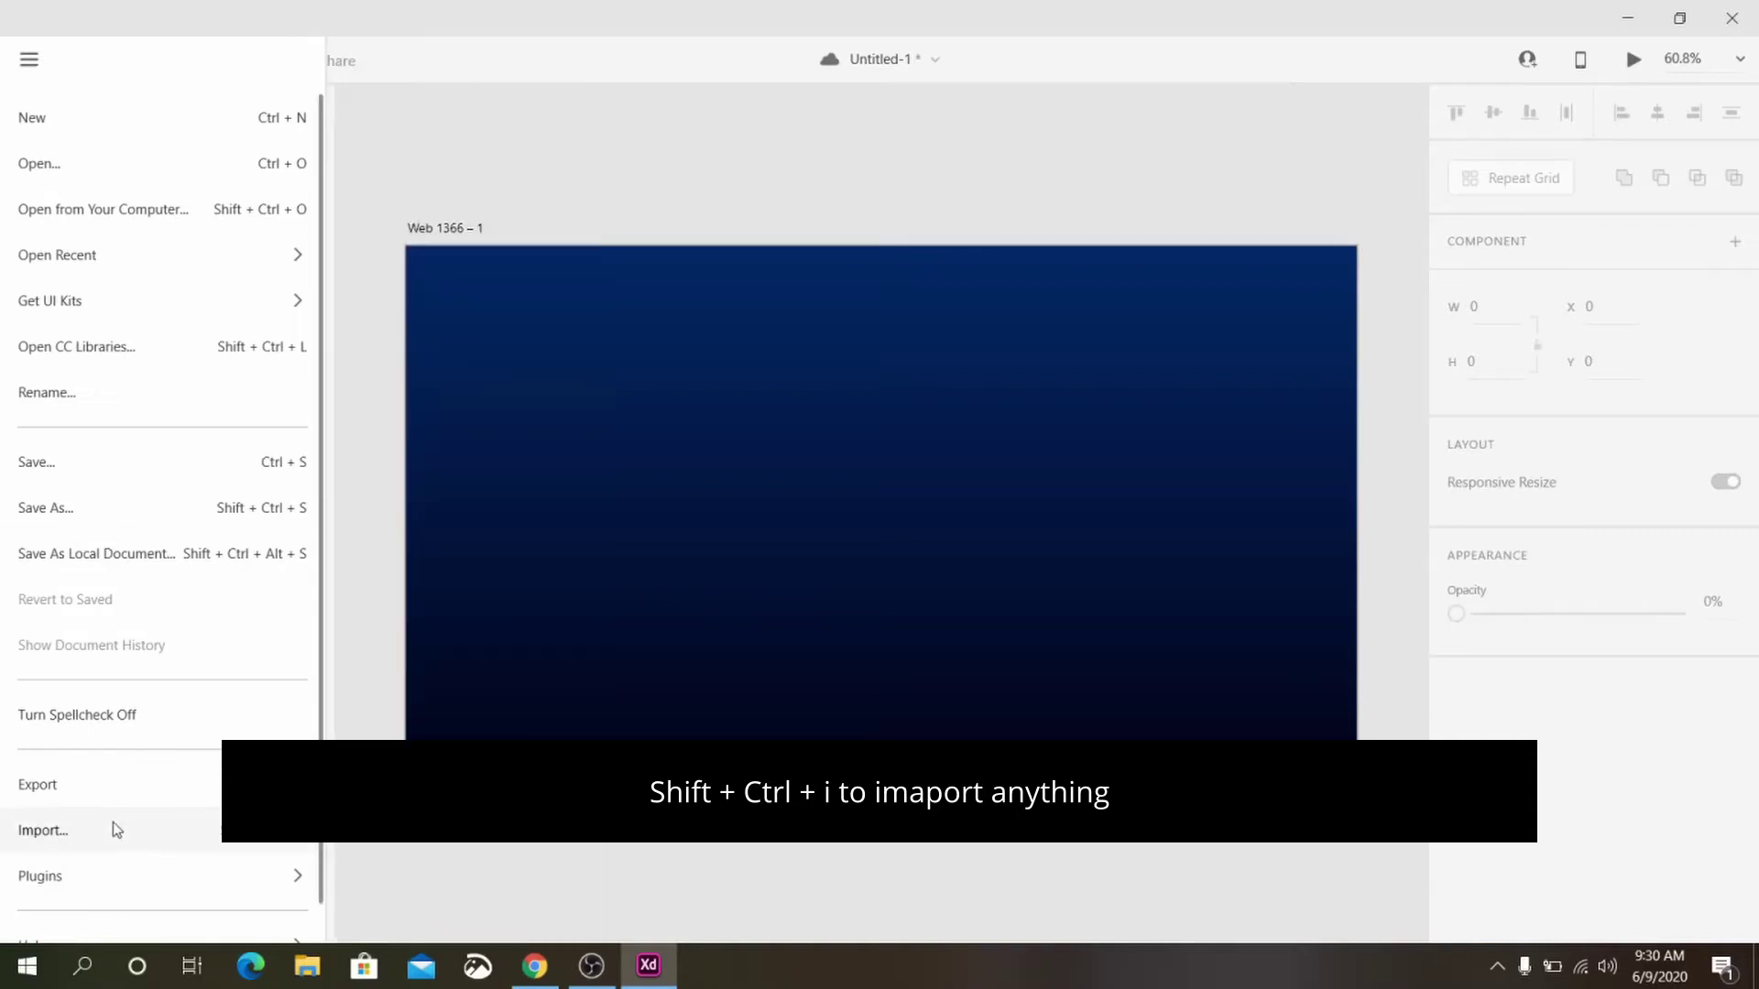
pyautogui.click(117, 829)
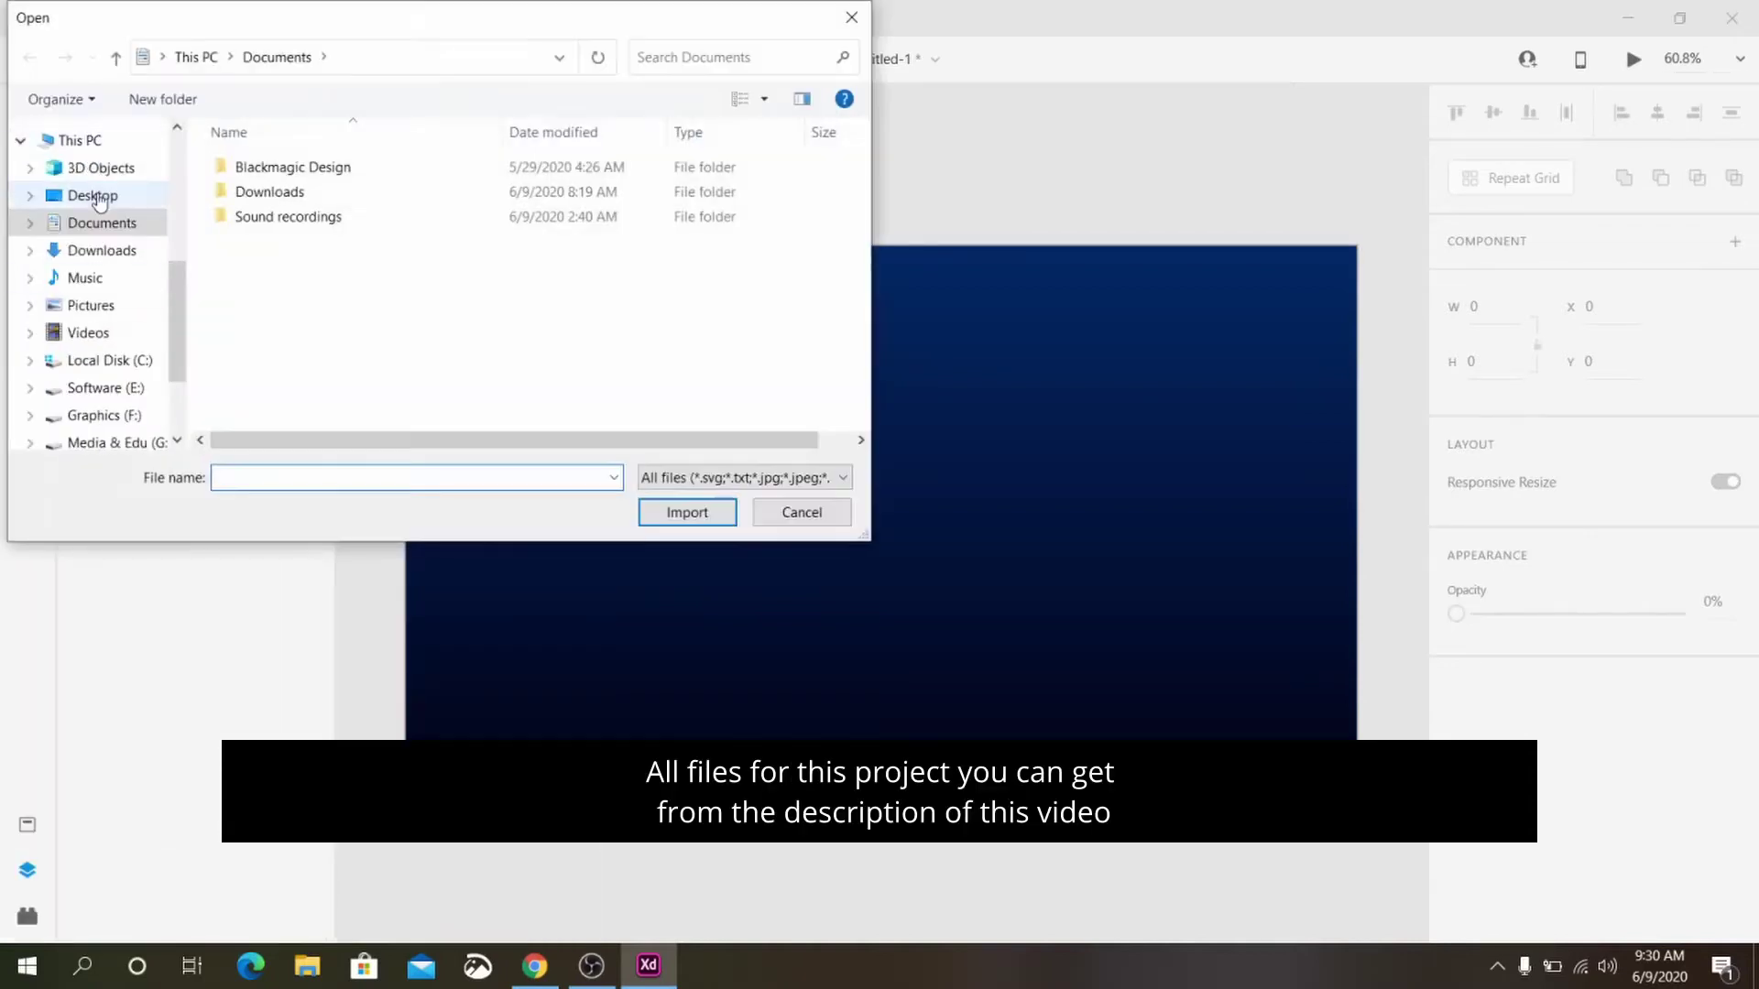
pyautogui.click(93, 195)
pyautogui.doubleClick(285, 216)
pyautogui.click(267, 194)
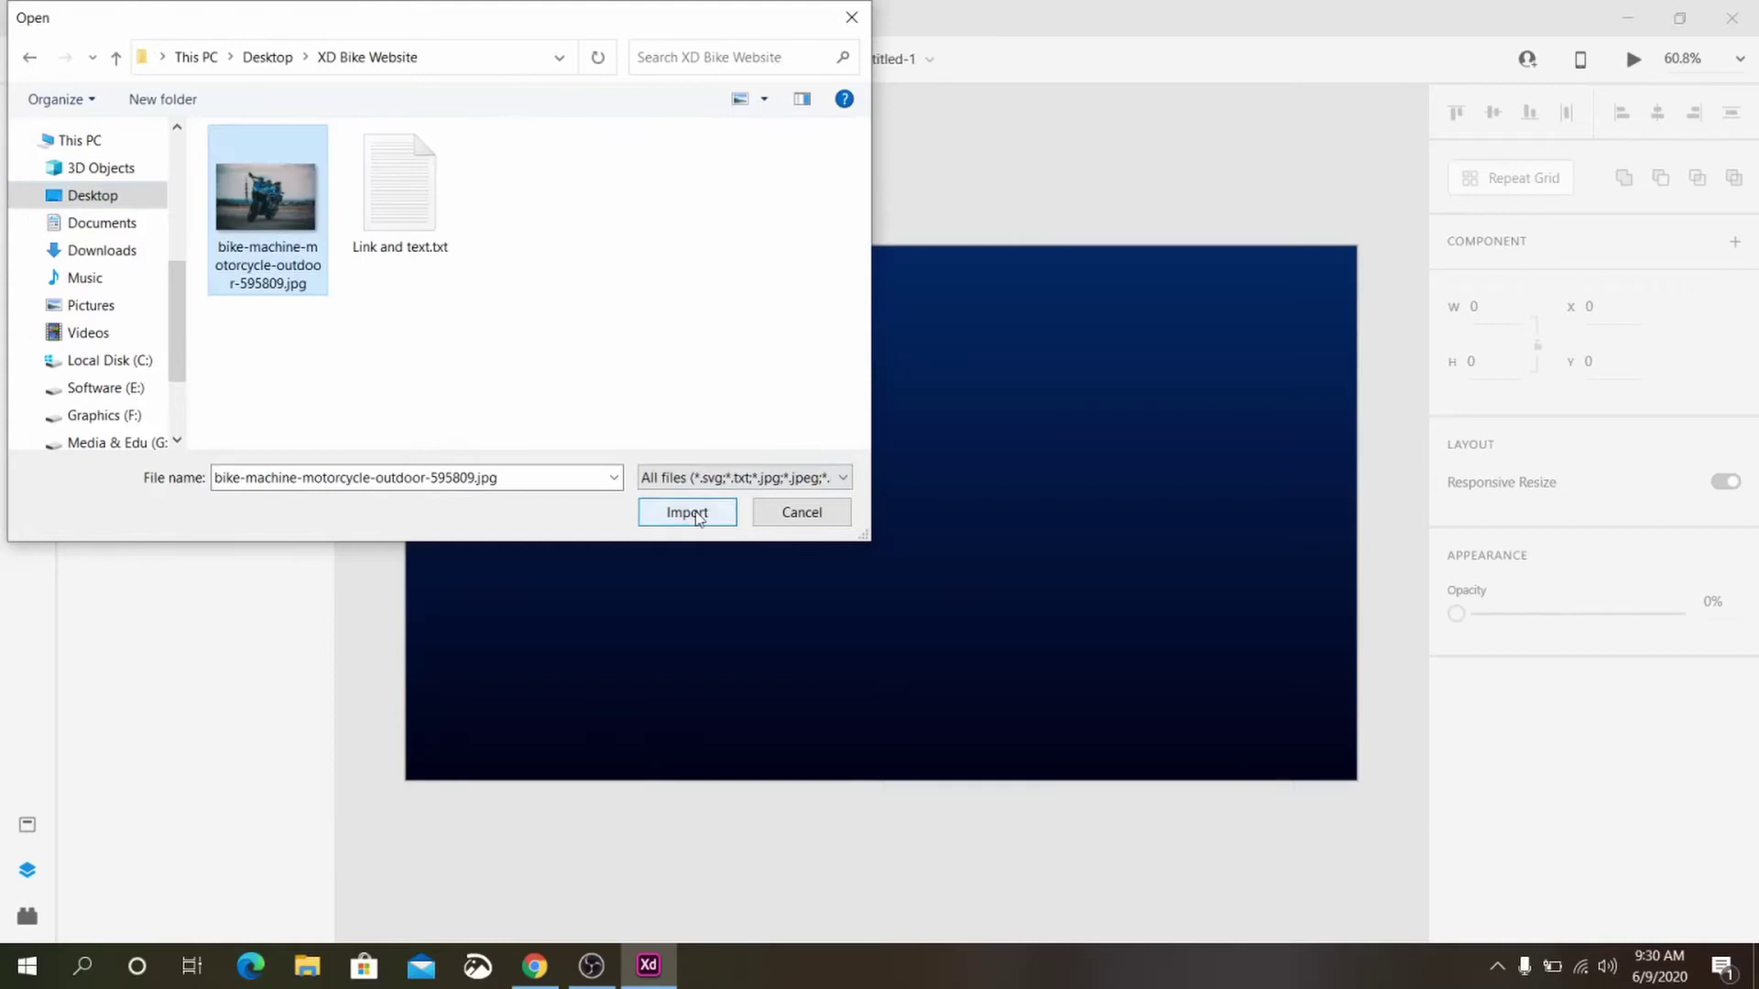
pyautogui.click(695, 513)
# - Scale and position the motorcycle photo so it spans the full width of the artboard
pyautogui.hotkey('ctrl', '-')
pyautogui.moveTo(510, 266); pyautogui.dragTo(803, 461)
pyautogui.moveTo(1252, 760); pyautogui.dragTo(1042, 624)
pyautogui.moveTo(898, 556); pyautogui.dragTo(904, 556)
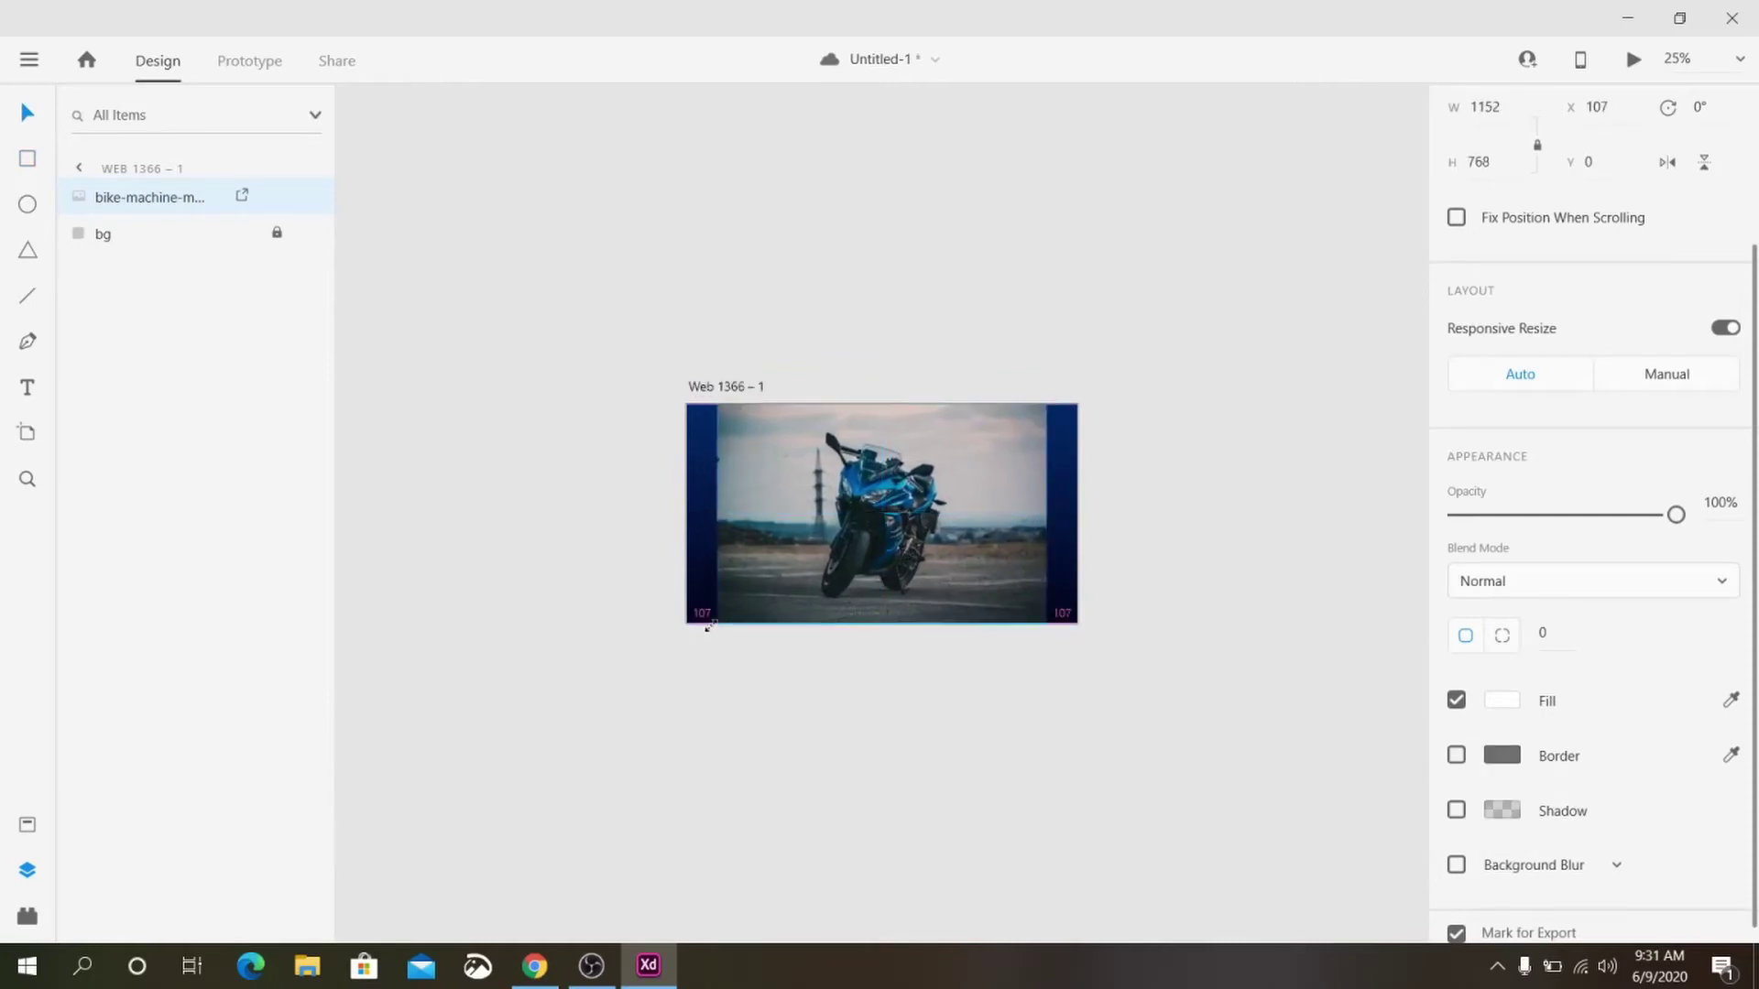
pyautogui.moveTo(707, 627); pyautogui.dragTo(671, 640)
pyautogui.moveTo(1045, 638); pyautogui.dragTo(1077, 665)
pyautogui.moveTo(938, 604); pyautogui.dragTo(936, 584)
pyautogui.click(920, 742)
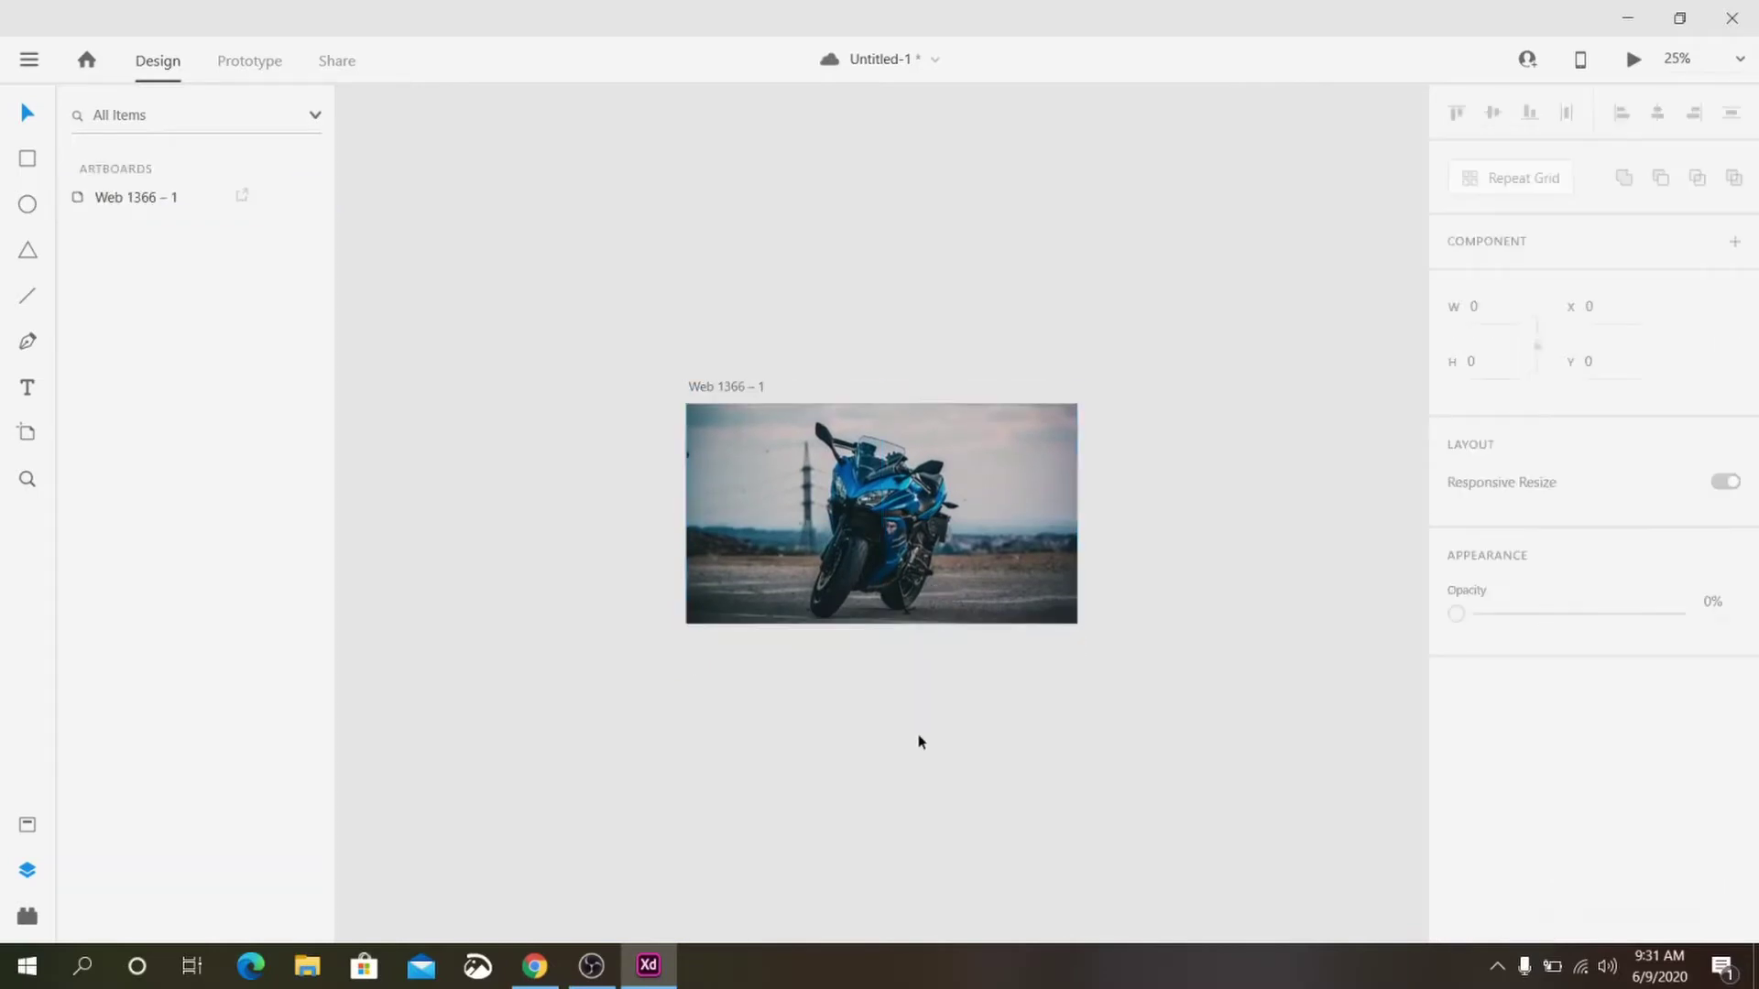
# - Draw a 514 × 768 rectangle without a border over the left part of the artboard at X 0, Y 0
pyautogui.hotkey('ctrl', '0')
pyautogui.click(27, 160)
pyautogui.moveTo(406, 245)
pyautogui.mouseDown()
pyautogui.moveTo(722, 780)
pyautogui.moveTo(835, 780)
pyautogui.moveTo(706, 780)
pyautogui.moveTo(763, 780)
pyautogui.mouseUp()
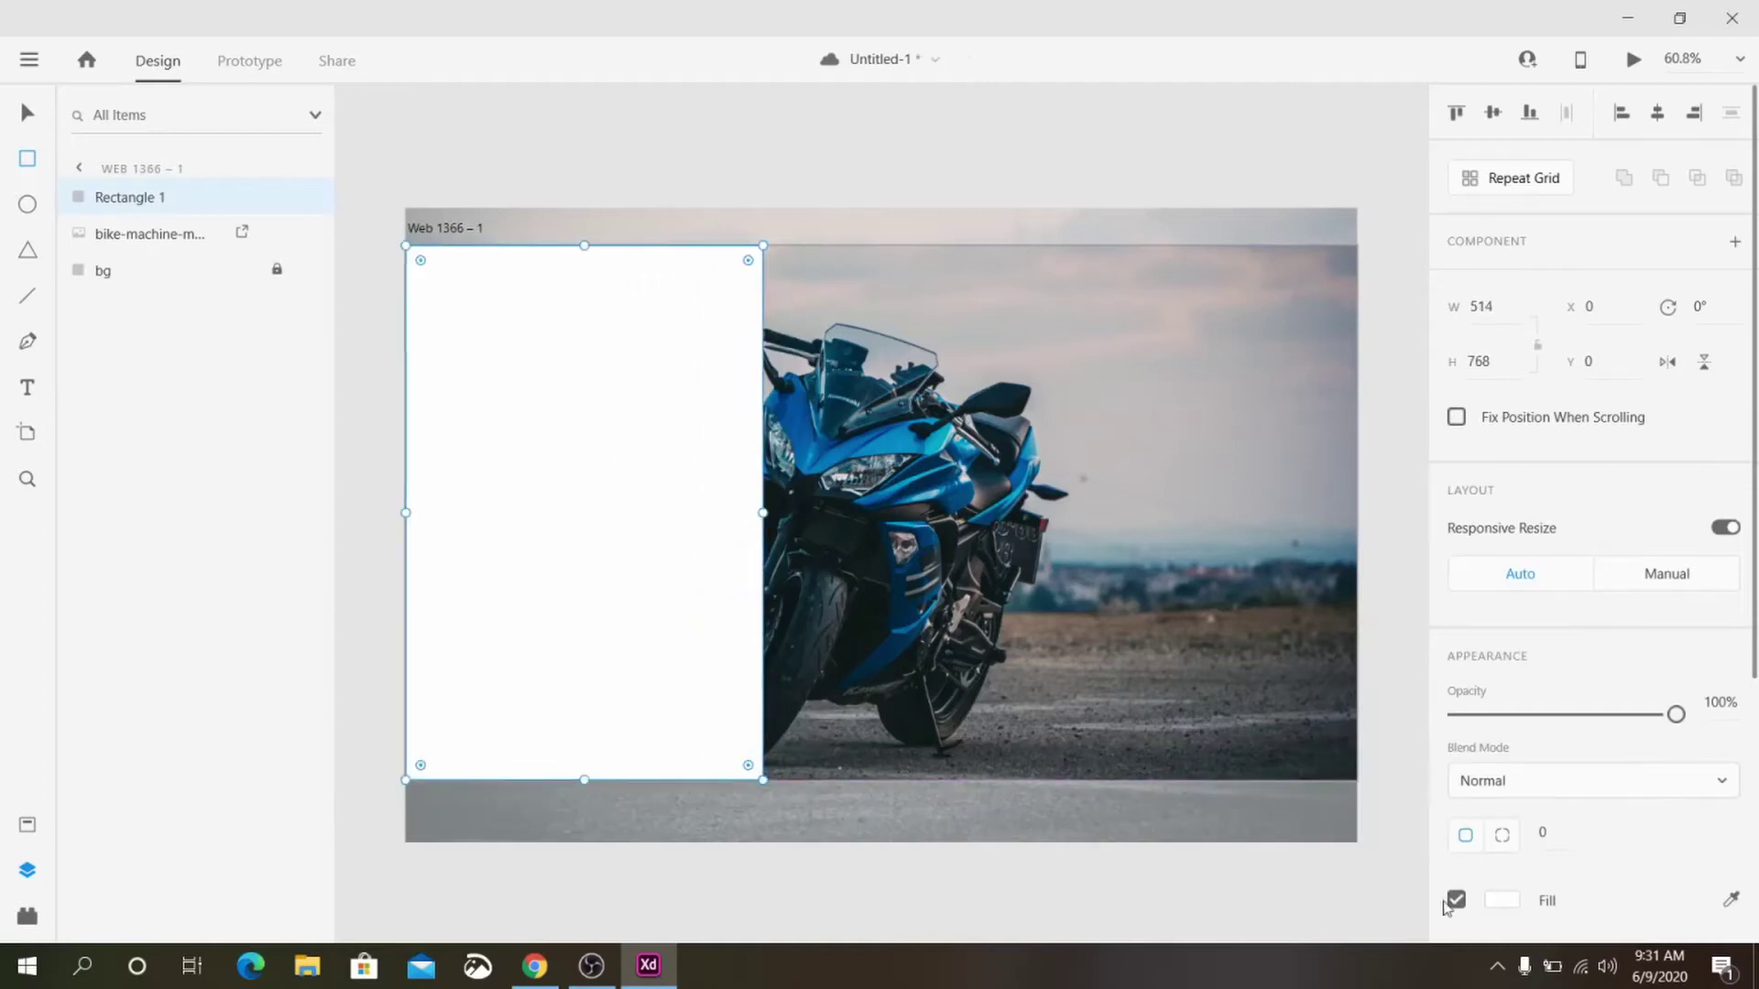
pyautogui.scroll(-3, 1445, 907)
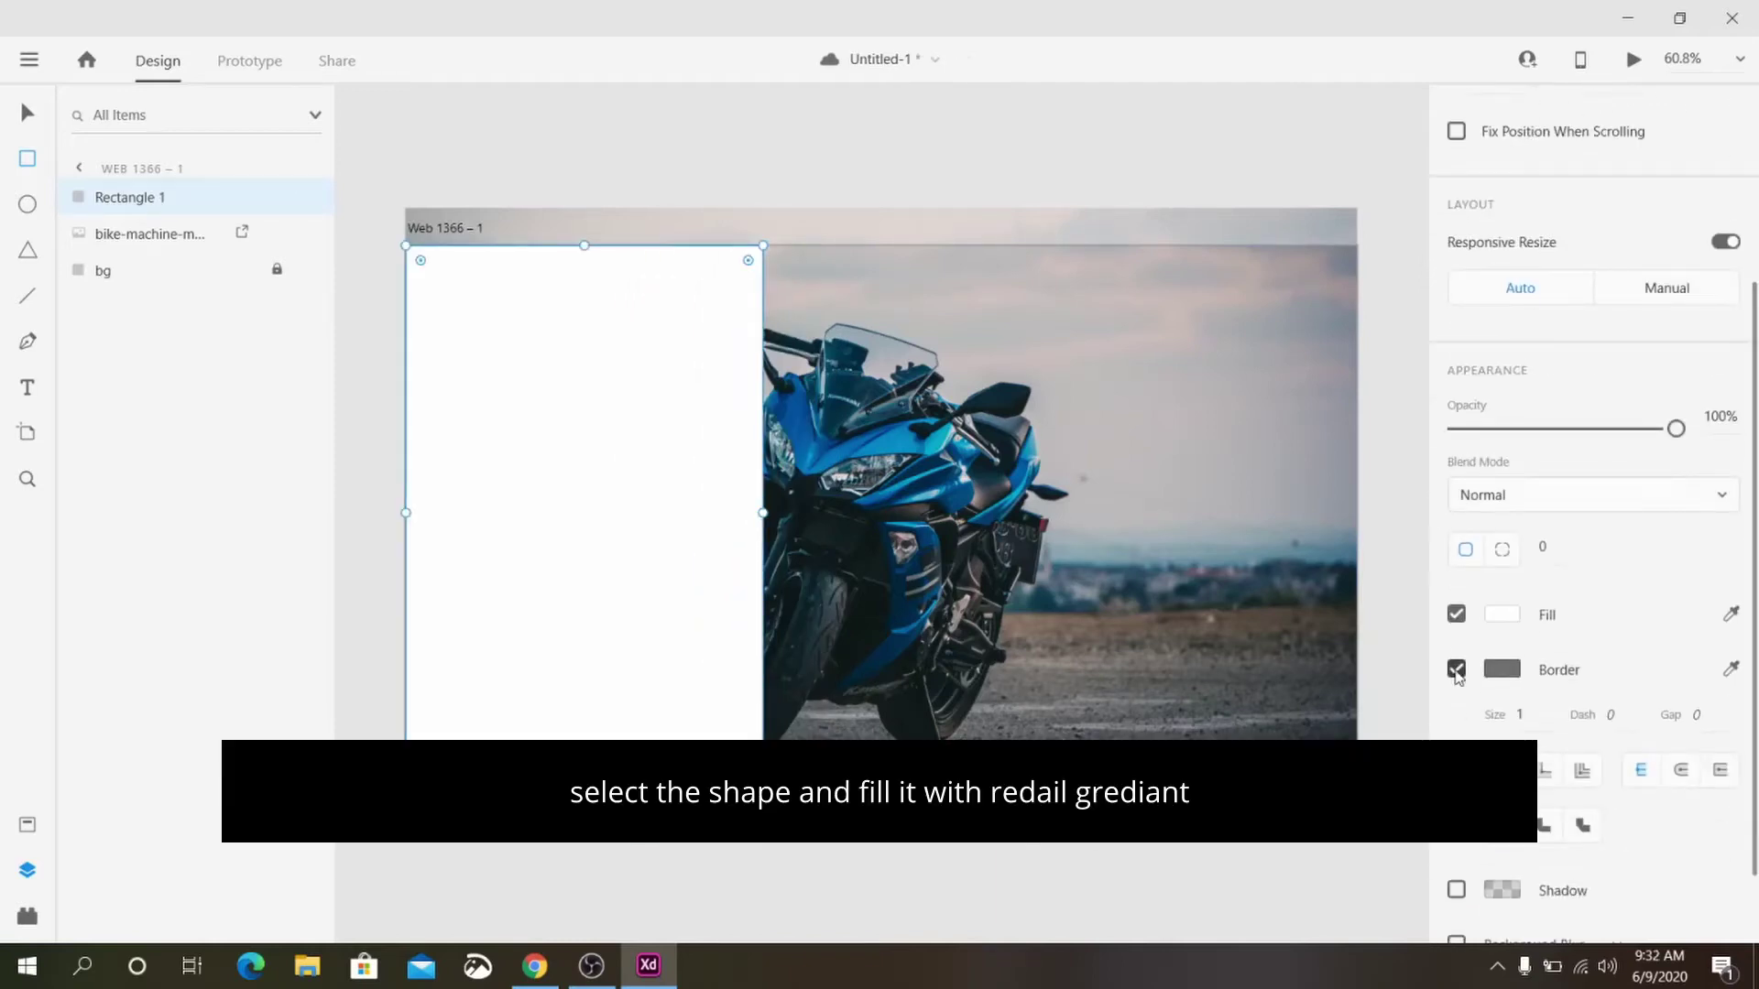
pyautogui.click(1457, 670)
# - Fill the rectangle with a radial gradient centred on its right edge and extend its radius toward the left
pyautogui.click(1502, 682)
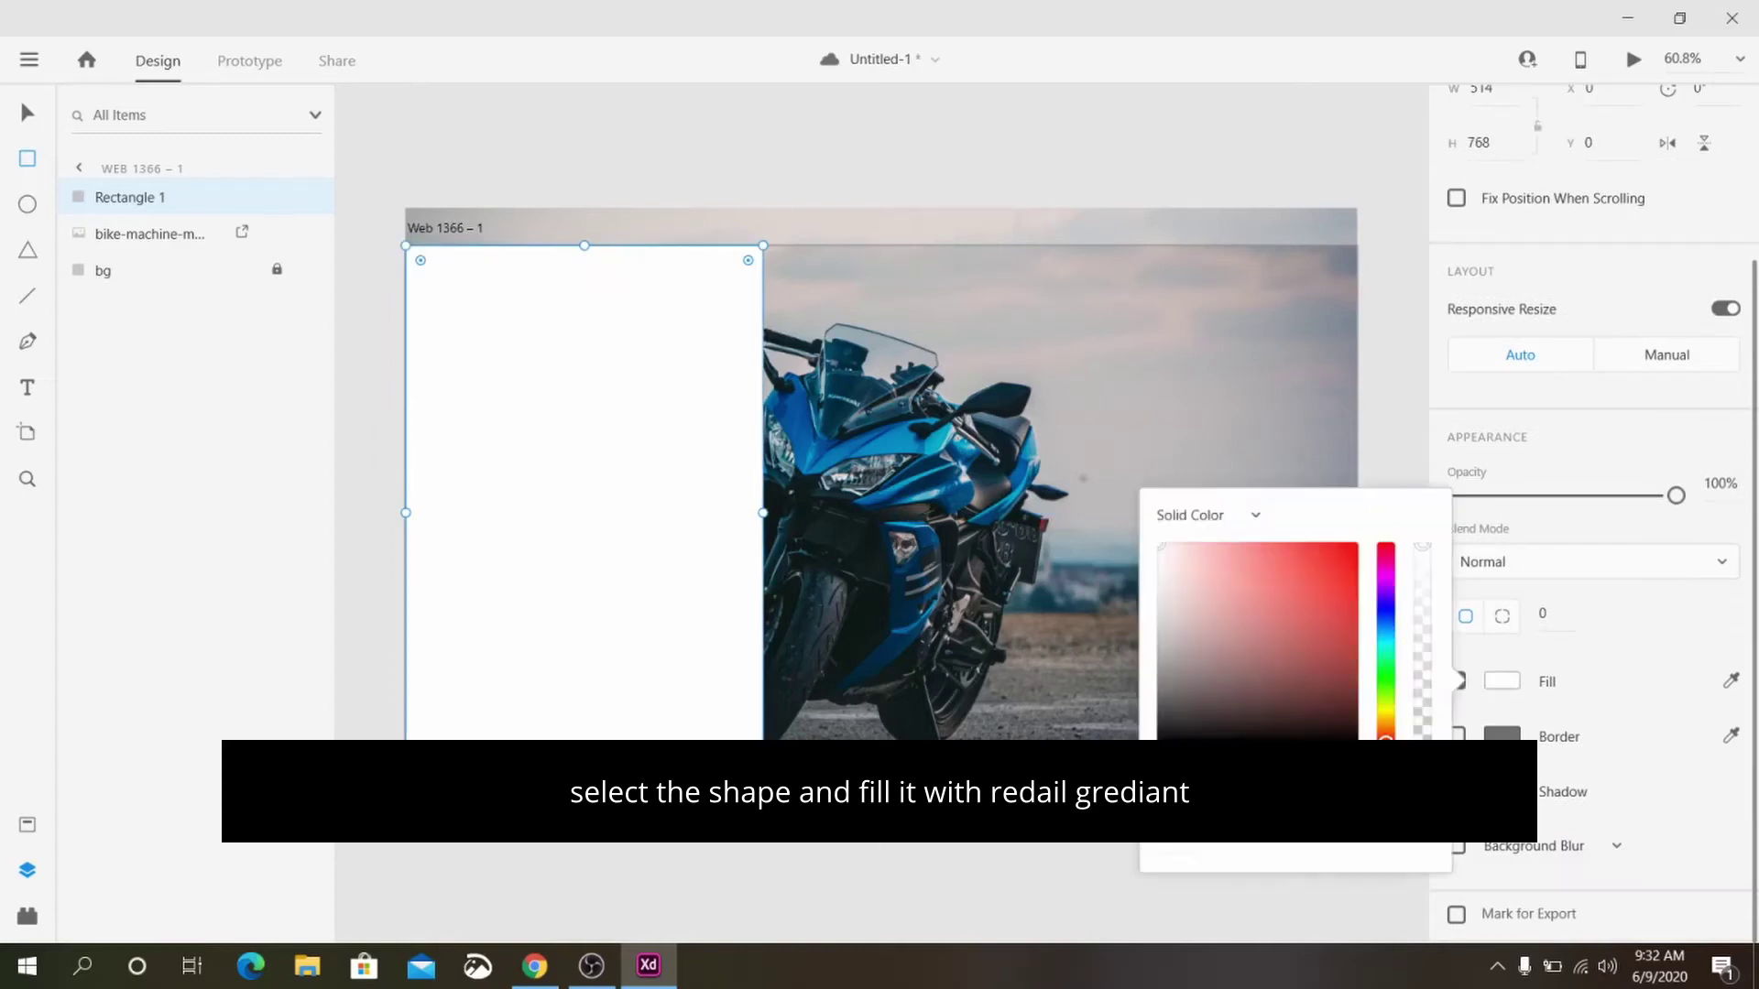
pyautogui.click(1242, 520)
pyautogui.click(1237, 608)
pyautogui.moveTo(583, 513); pyautogui.dragTo(763, 513)
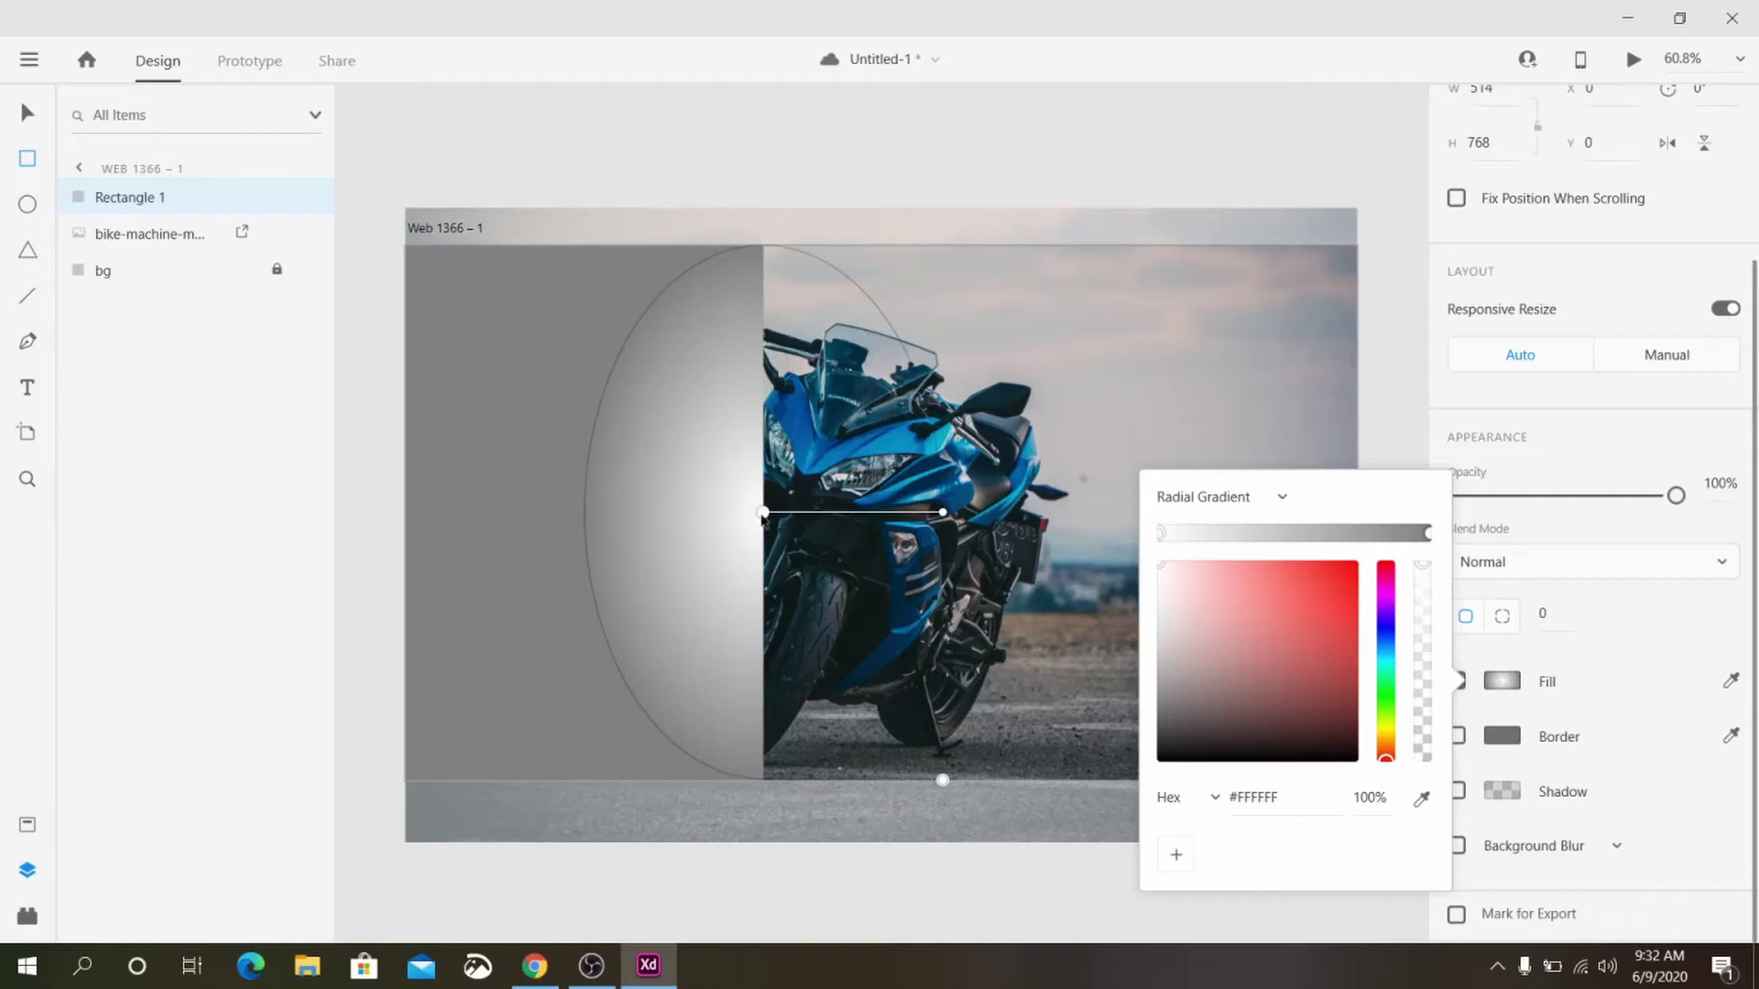
pyautogui.click(943, 513)
pyautogui.click(763, 513)
pyautogui.moveTo(943, 513); pyautogui.dragTo(557, 503)
# - Straighten the radial gradient and set its outer stop to the dark navy #05041C
pyautogui.moveTo(1386, 653); pyautogui.dragTo(1386, 630)
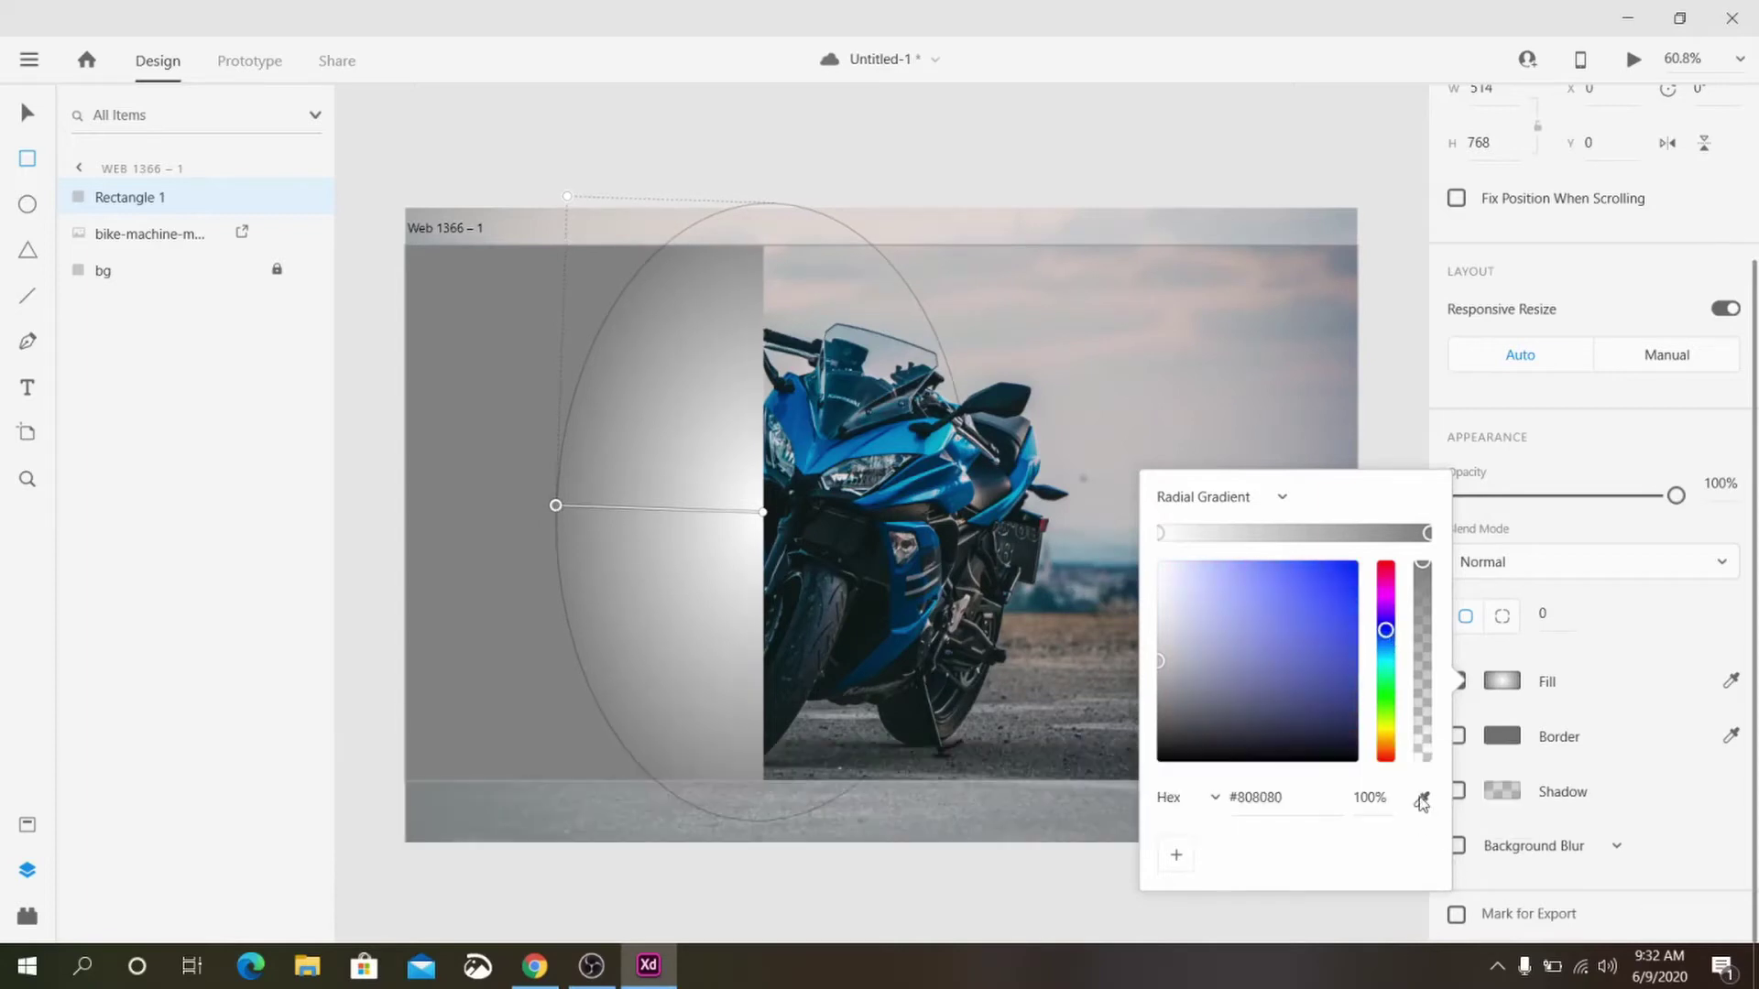
pyautogui.click(1421, 802)
pyautogui.press('Escape')
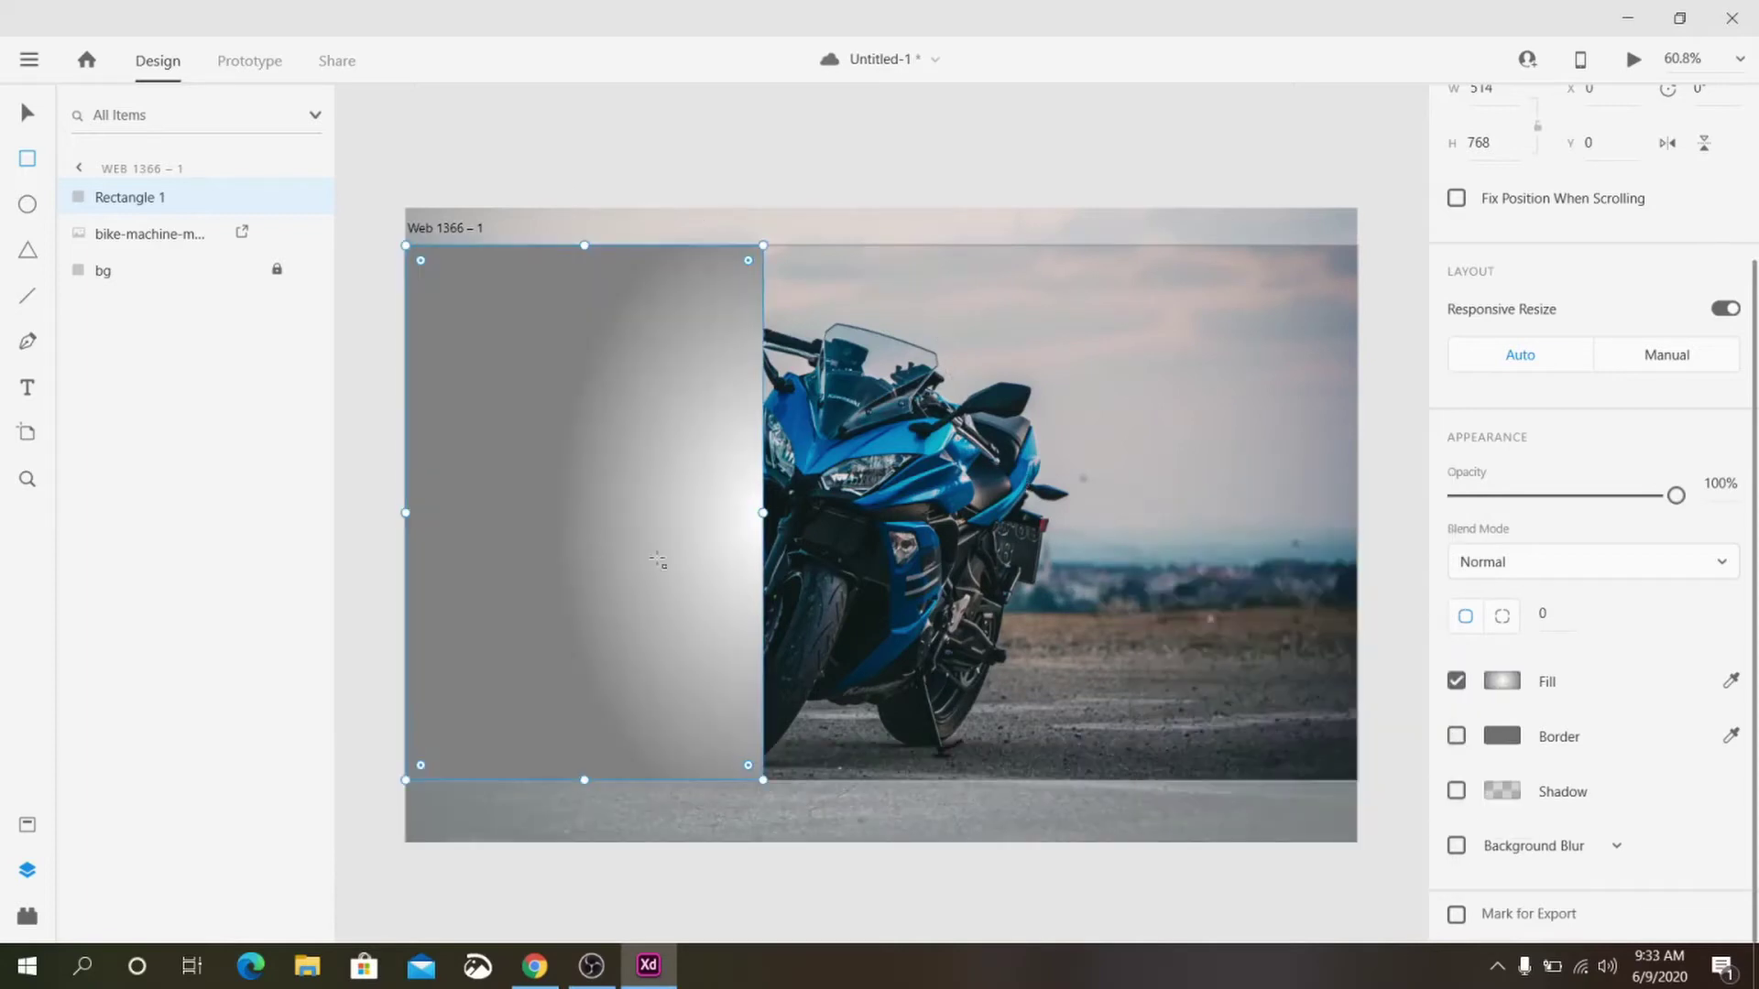
pyautogui.click(1513, 687)
pyautogui.moveTo(774, 203); pyautogui.dragTo(765, 211)
pyautogui.click(1385, 628)
pyautogui.moveTo(1358, 632); pyautogui.dragTo(1326, 739)
pyautogui.click(1298, 795)
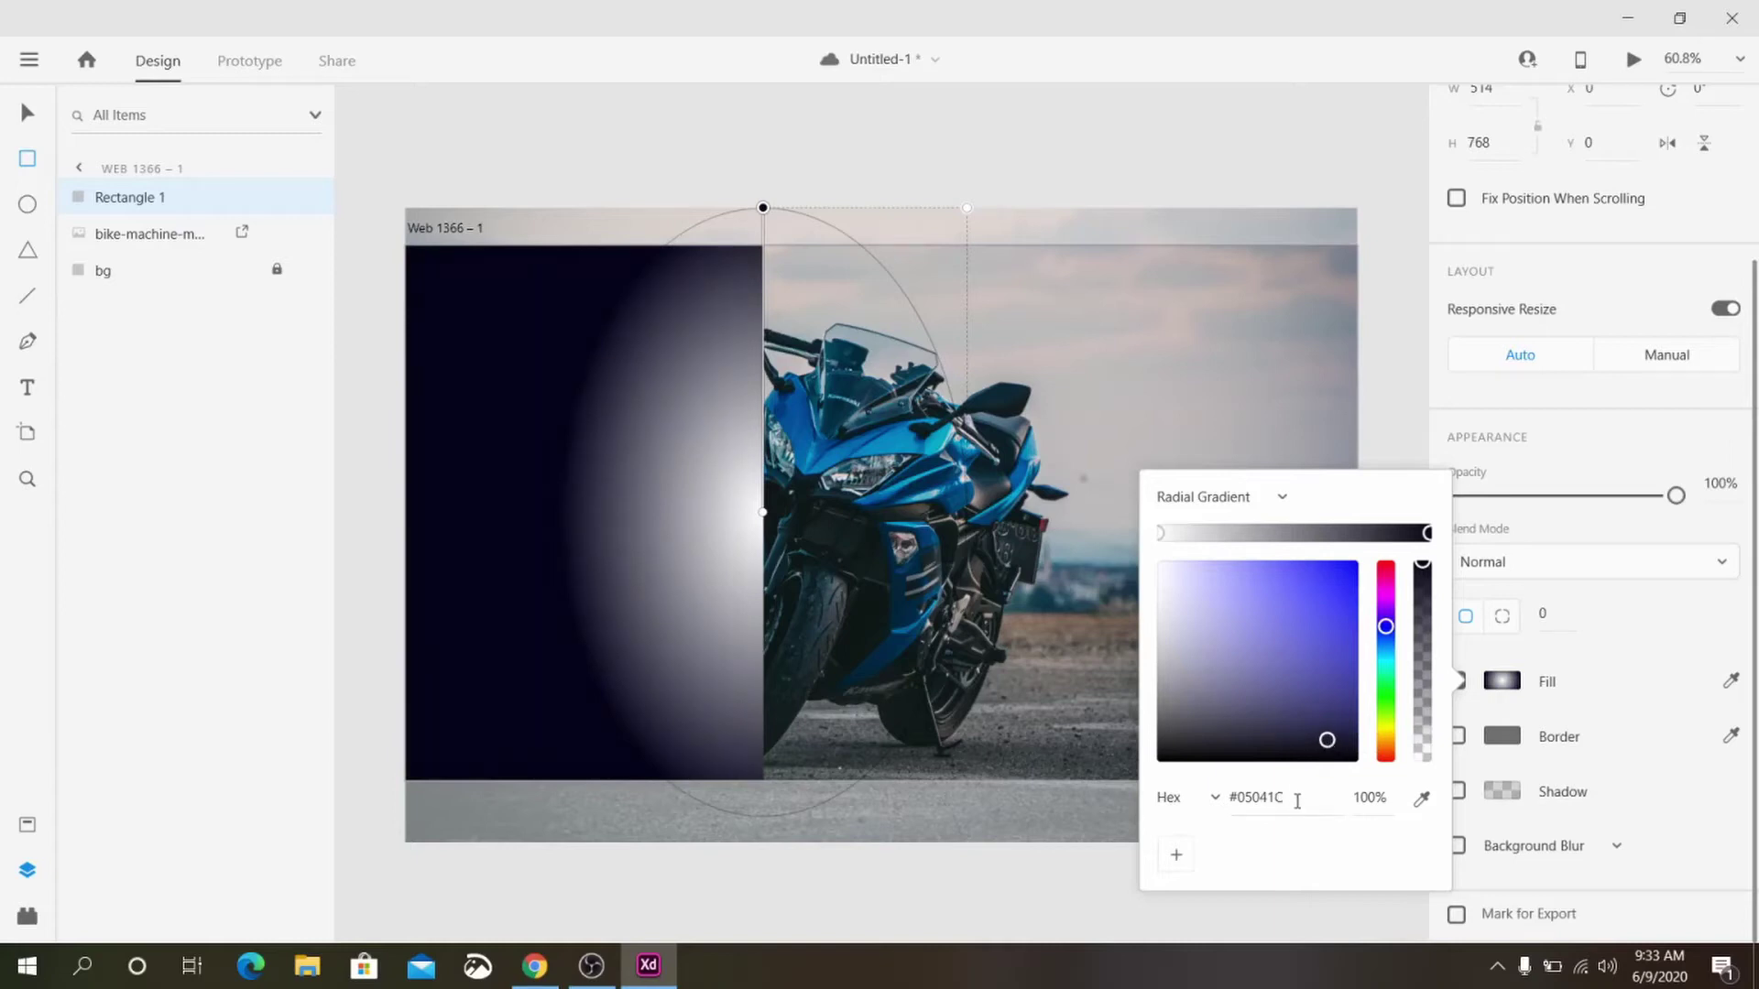
# - Set the radial gradient's centre stop to #05041C with 43% opacity
pyautogui.click(761, 509)
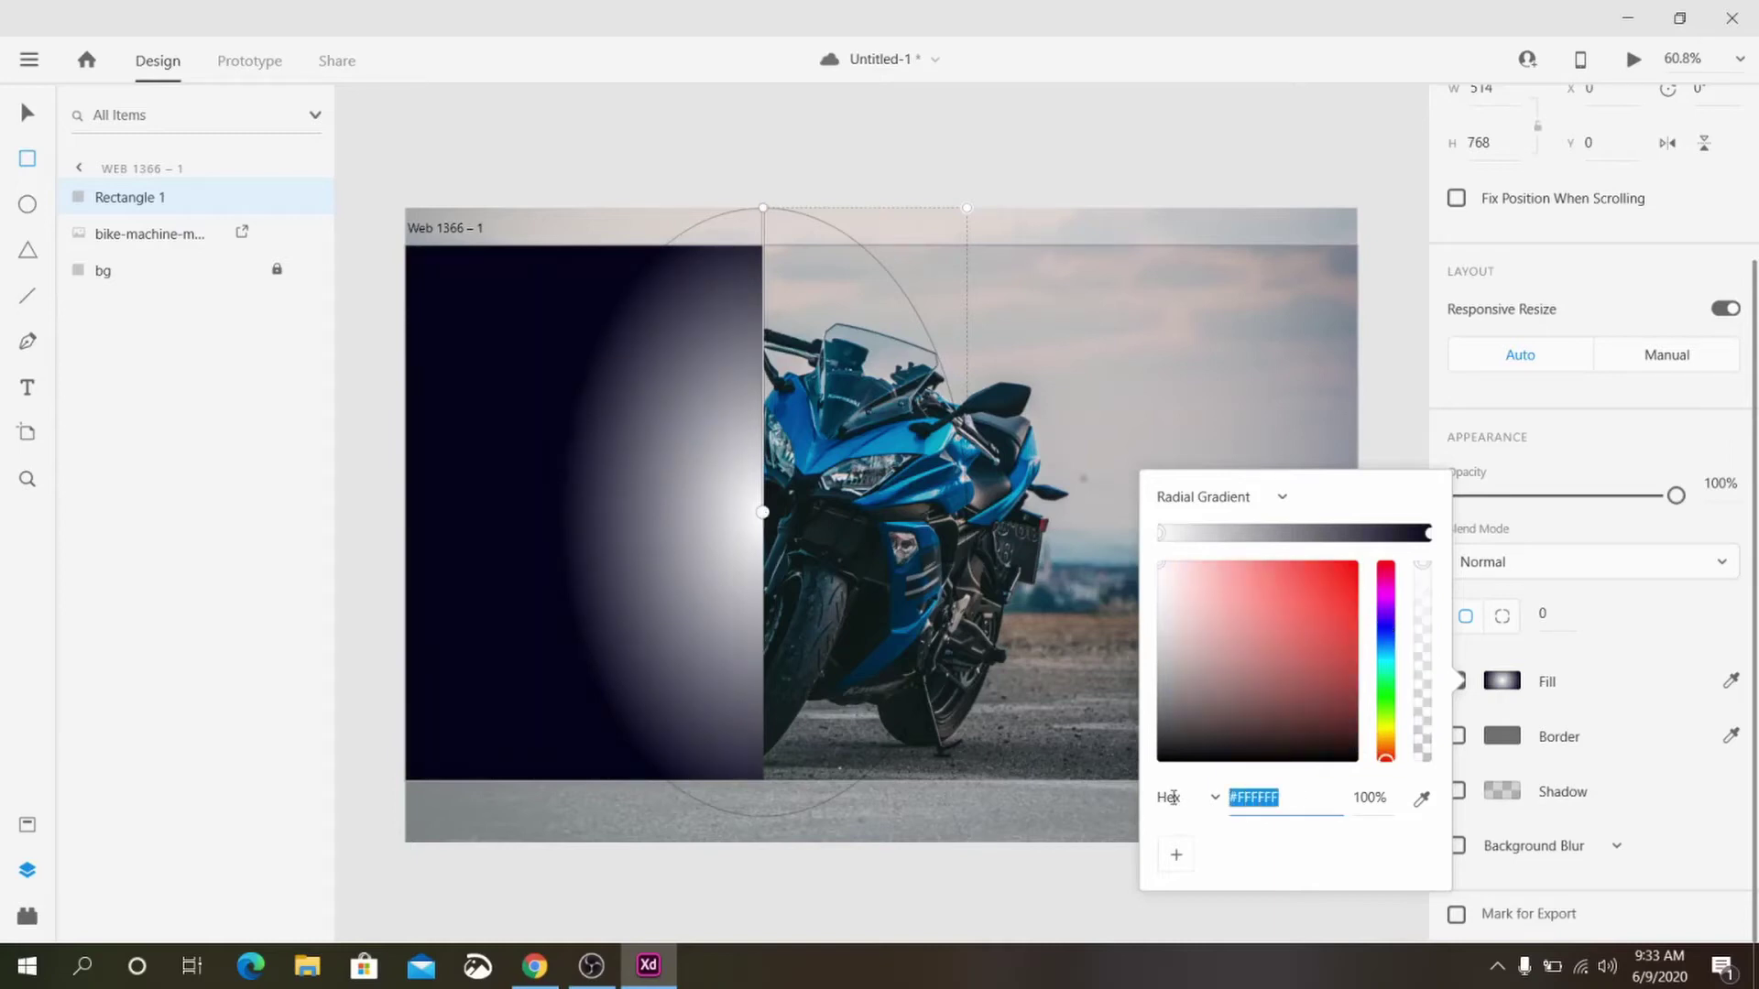
pyautogui.click(1383, 802)
pyautogui.click(1294, 797)
pyautogui.moveTo(1424, 572); pyautogui.dragTo(1442, 687)
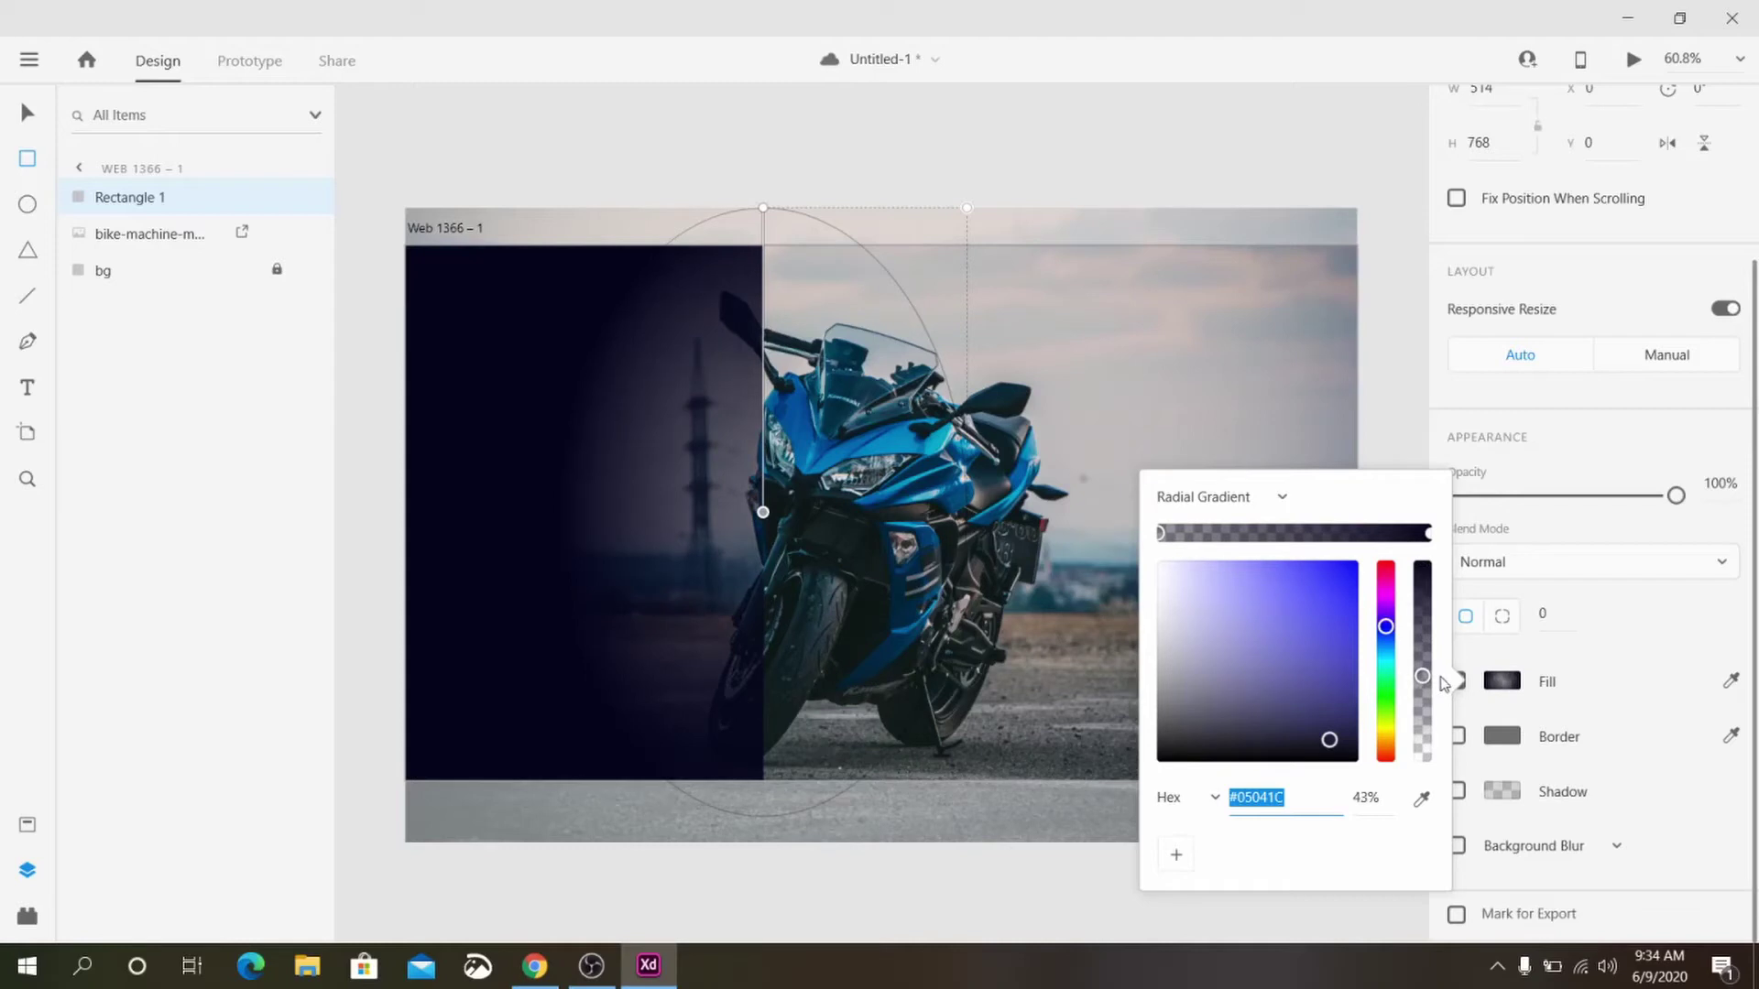
# - Adjust the radial gradient's spread over the photo, close the fill settings and deselect the rectangle
pyautogui.moveTo(967, 208); pyautogui.dragTo(1062, 97)
pyautogui.moveTo(763, 764); pyautogui.dragTo(818, 767)
pyautogui.click(1638, 670)
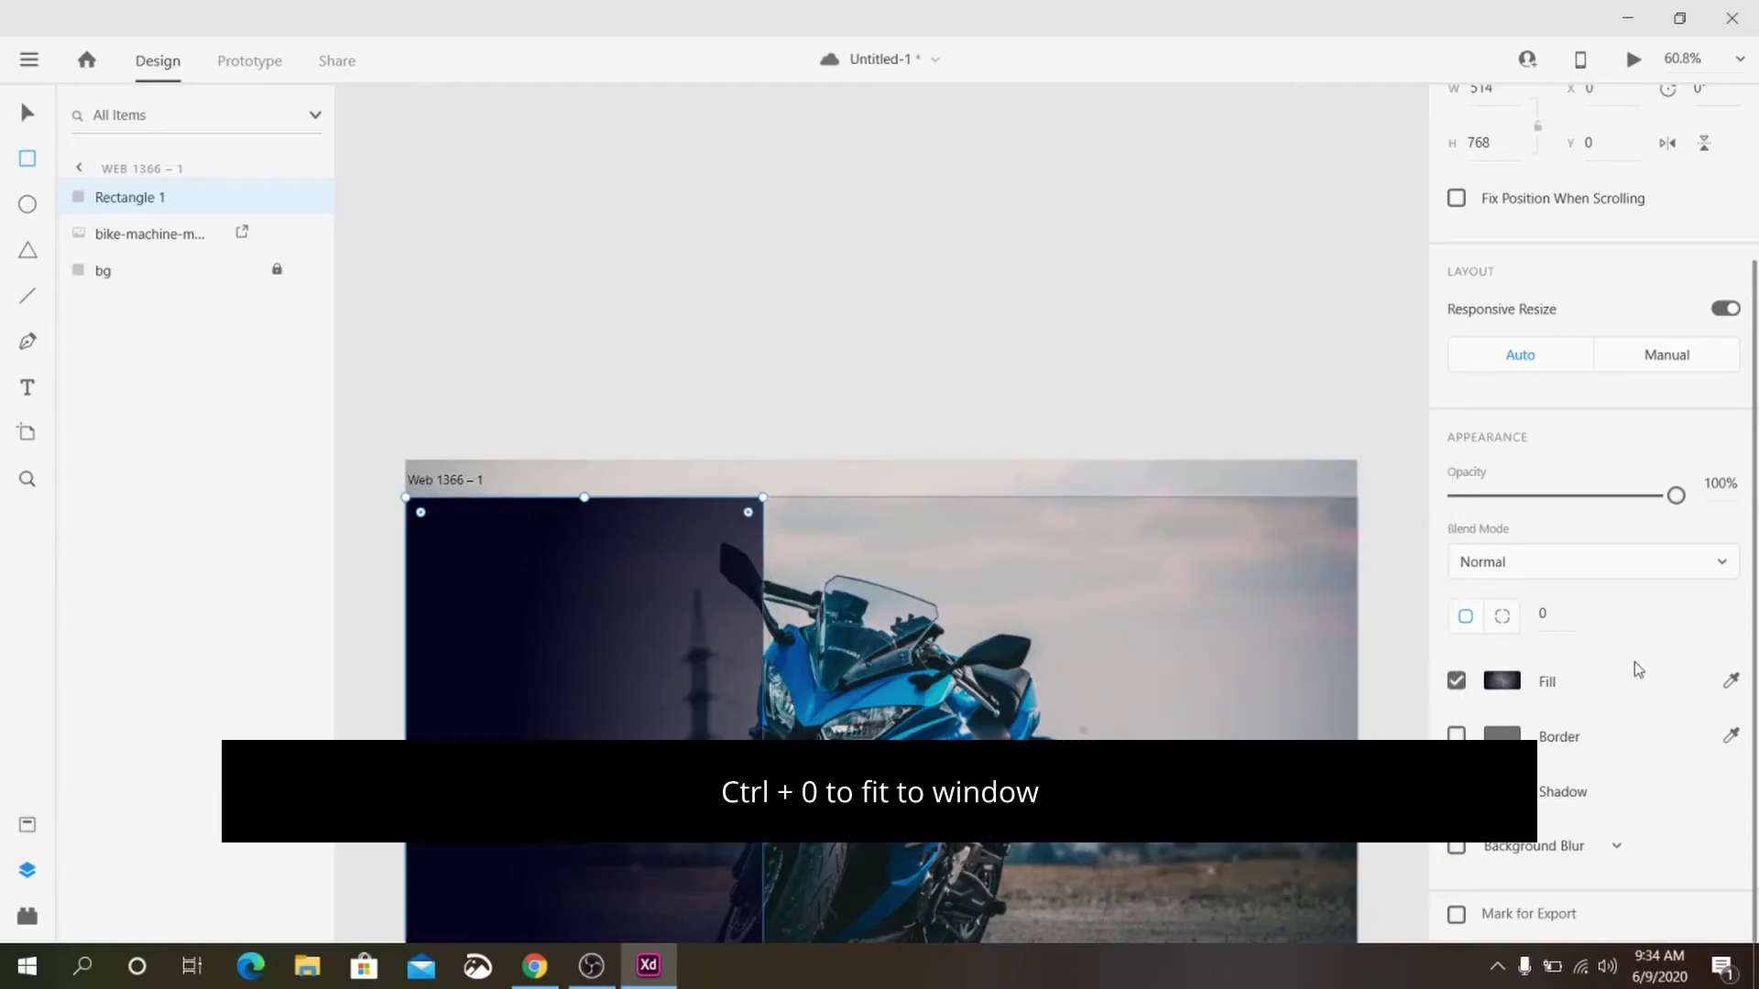
pyautogui.hotkey('ctrl', '0')
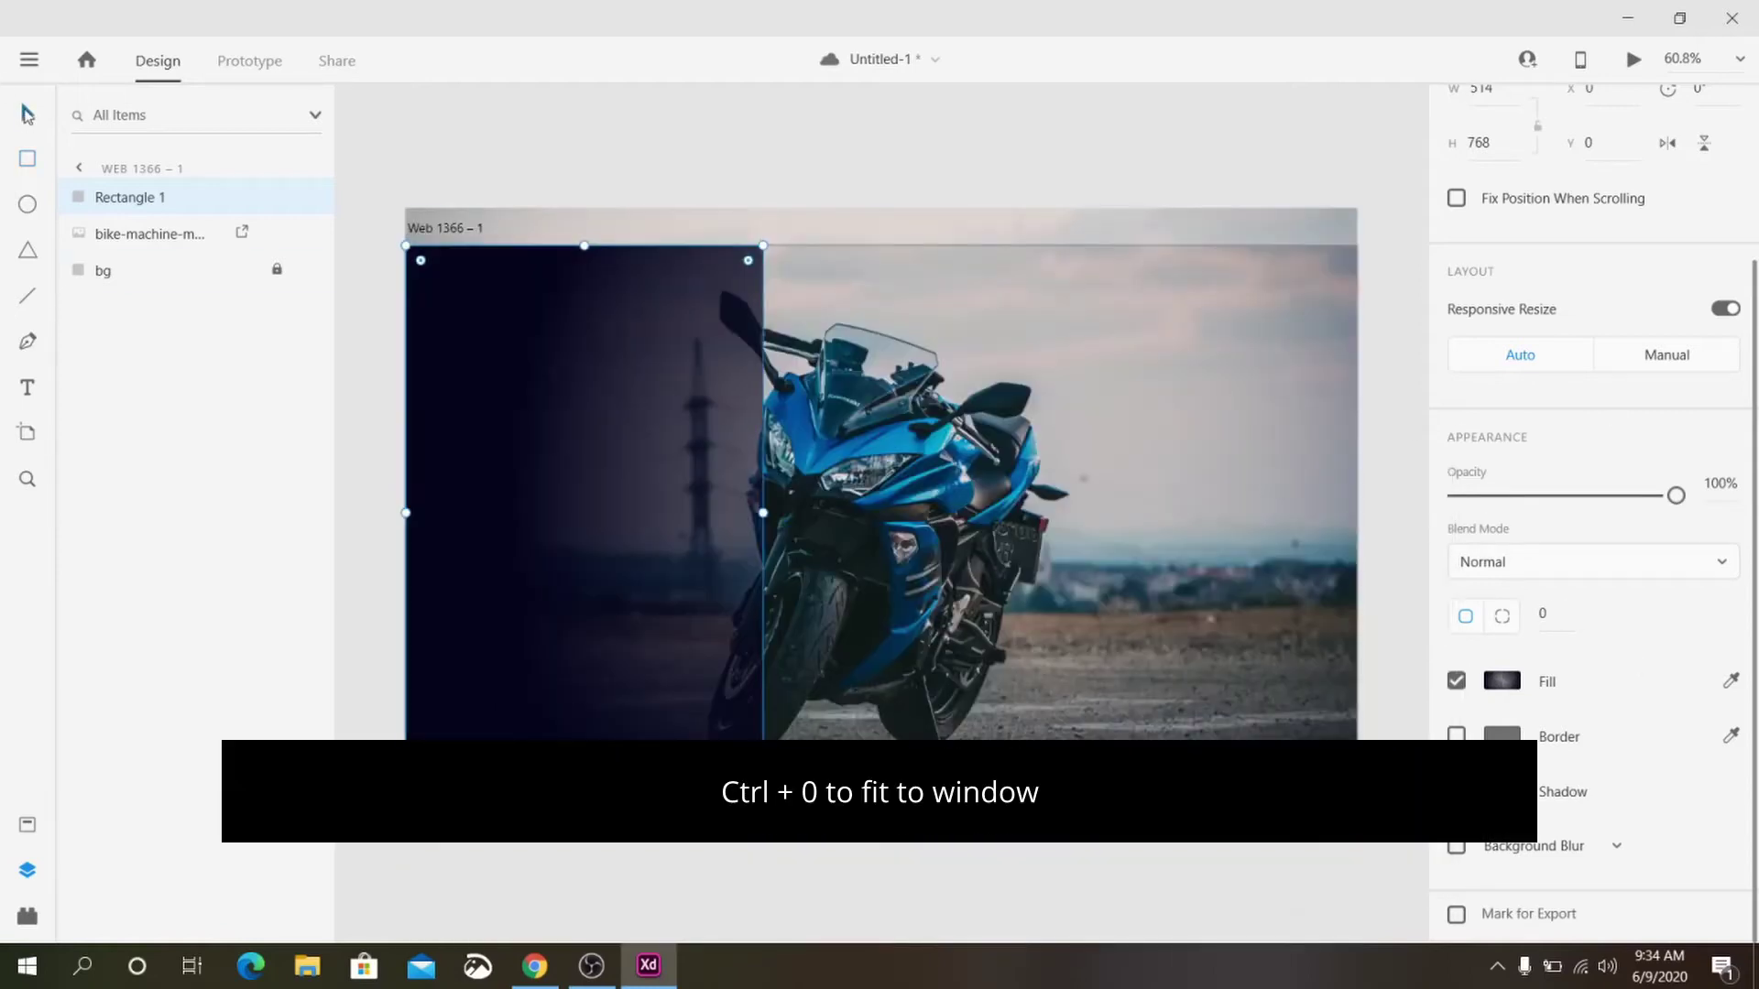
pyautogui.click(864, 885)
# - Rename the gradient rectangle's layer as Left
pyautogui.click(619, 487)
pyautogui.doubleClick(134, 200)
pyautogui.write('Left')
pyautogui.press('Return')
# - Duplicate the Left layer and align the horizontally flipped copy to the artboard's right edge
pyautogui.rightClick(160, 203)
pyautogui.click(224, 321)
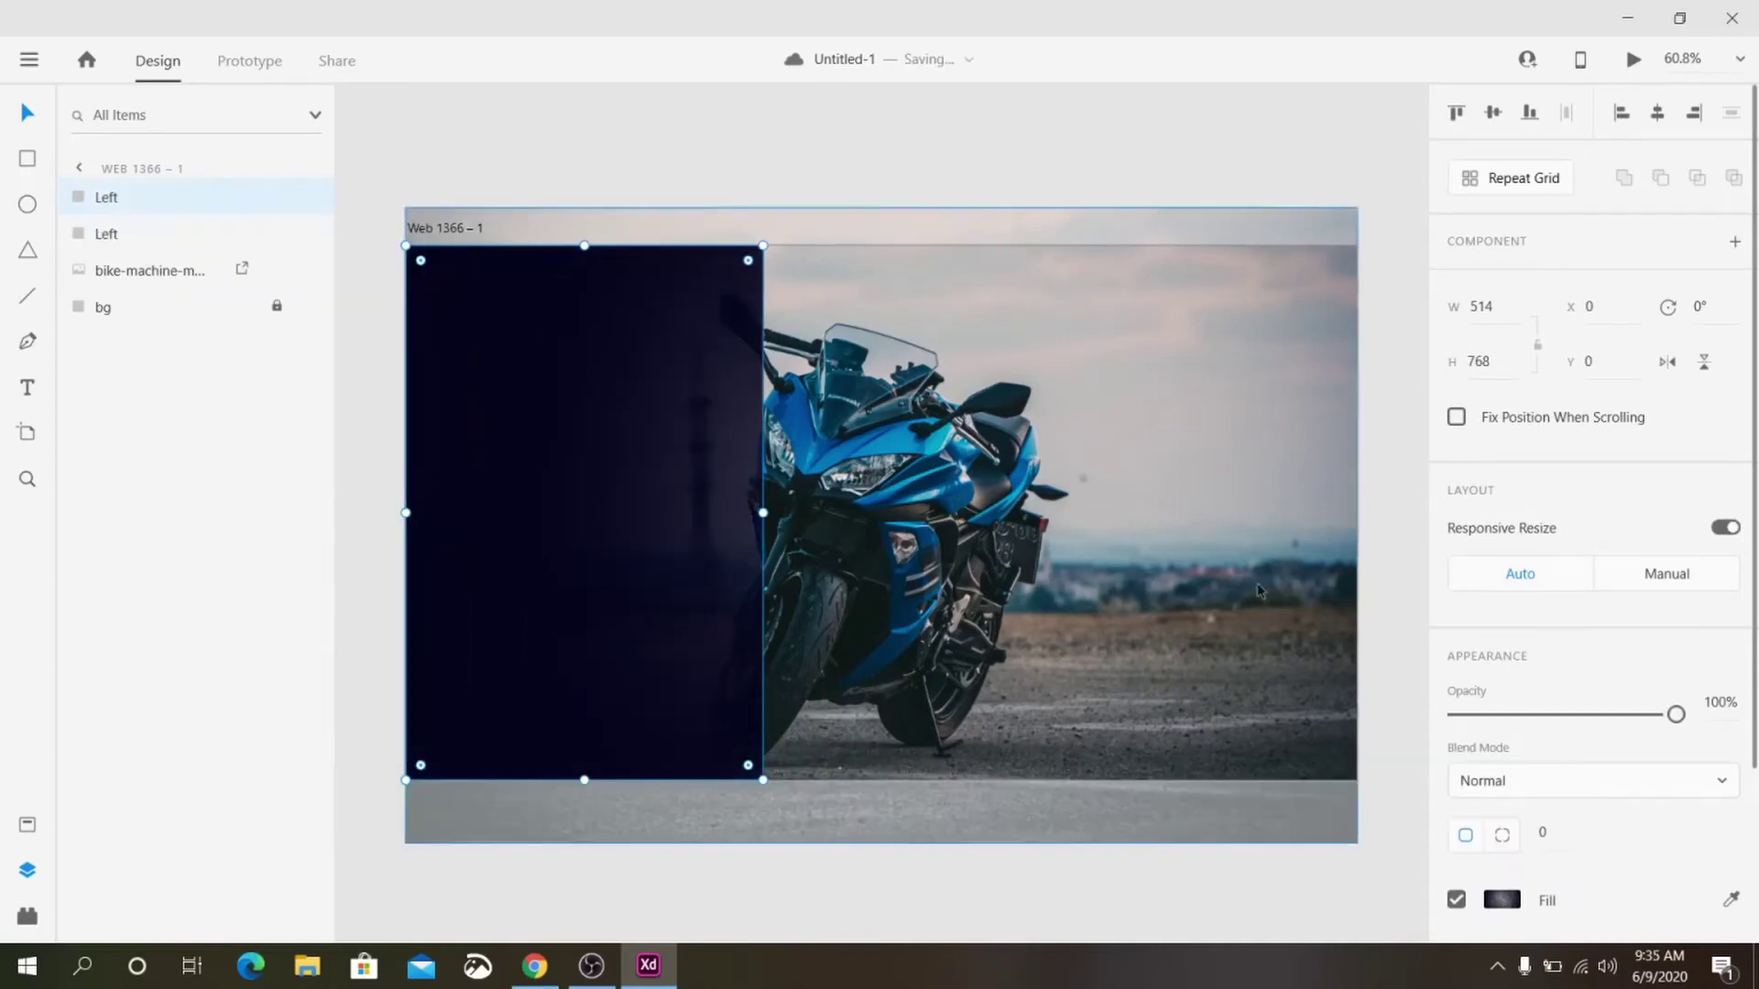
pyautogui.click(1668, 363)
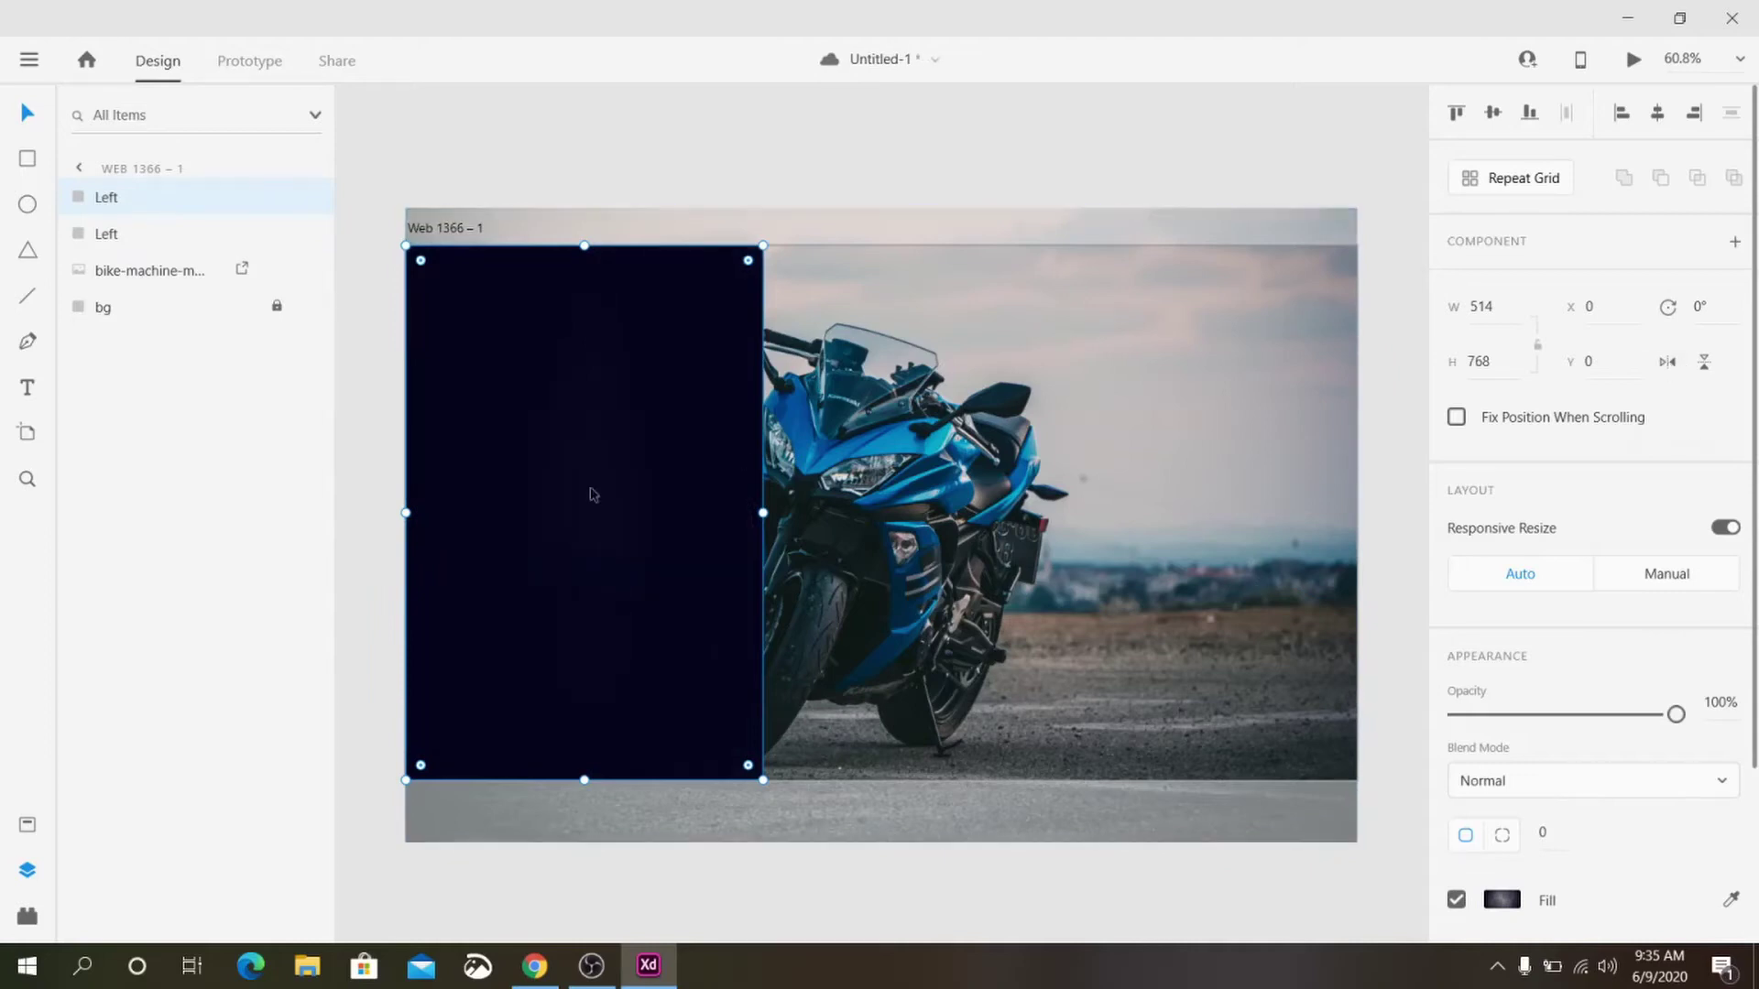
pyautogui.click(1694, 112)
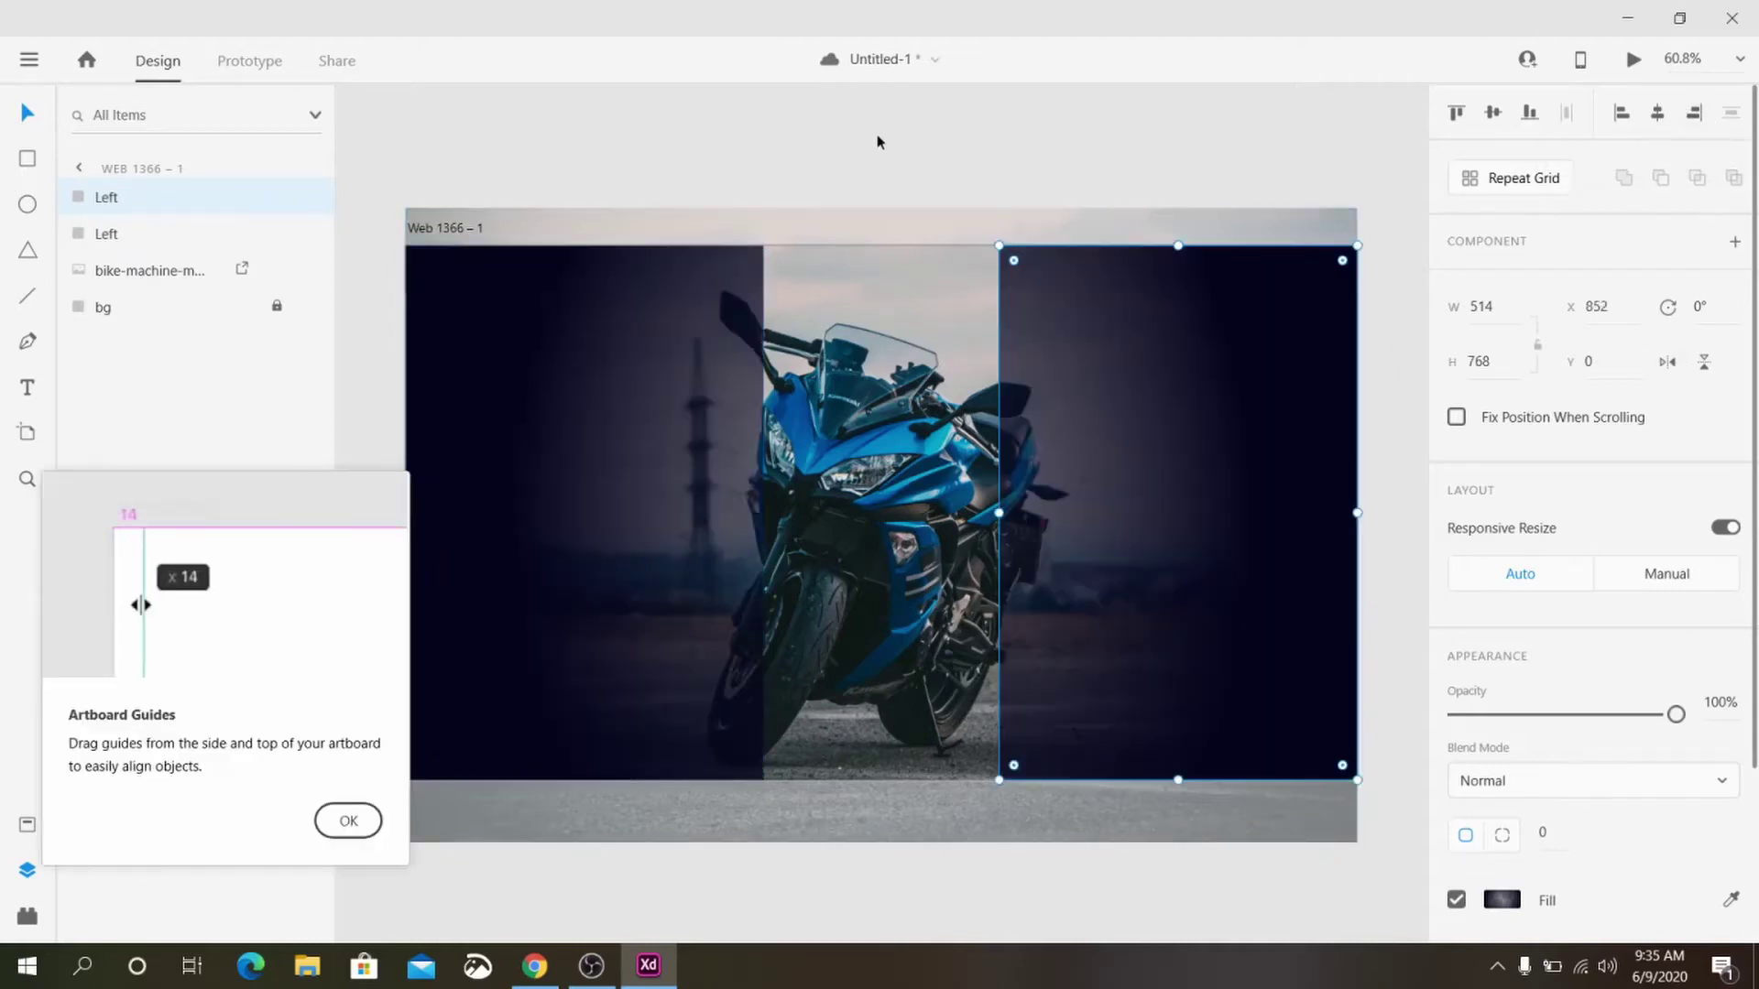
# - Unlock and duplicate the bg layer, placing the copy at the top of the layer stack
pyautogui.press('Escape')
pyautogui.click(127, 317)
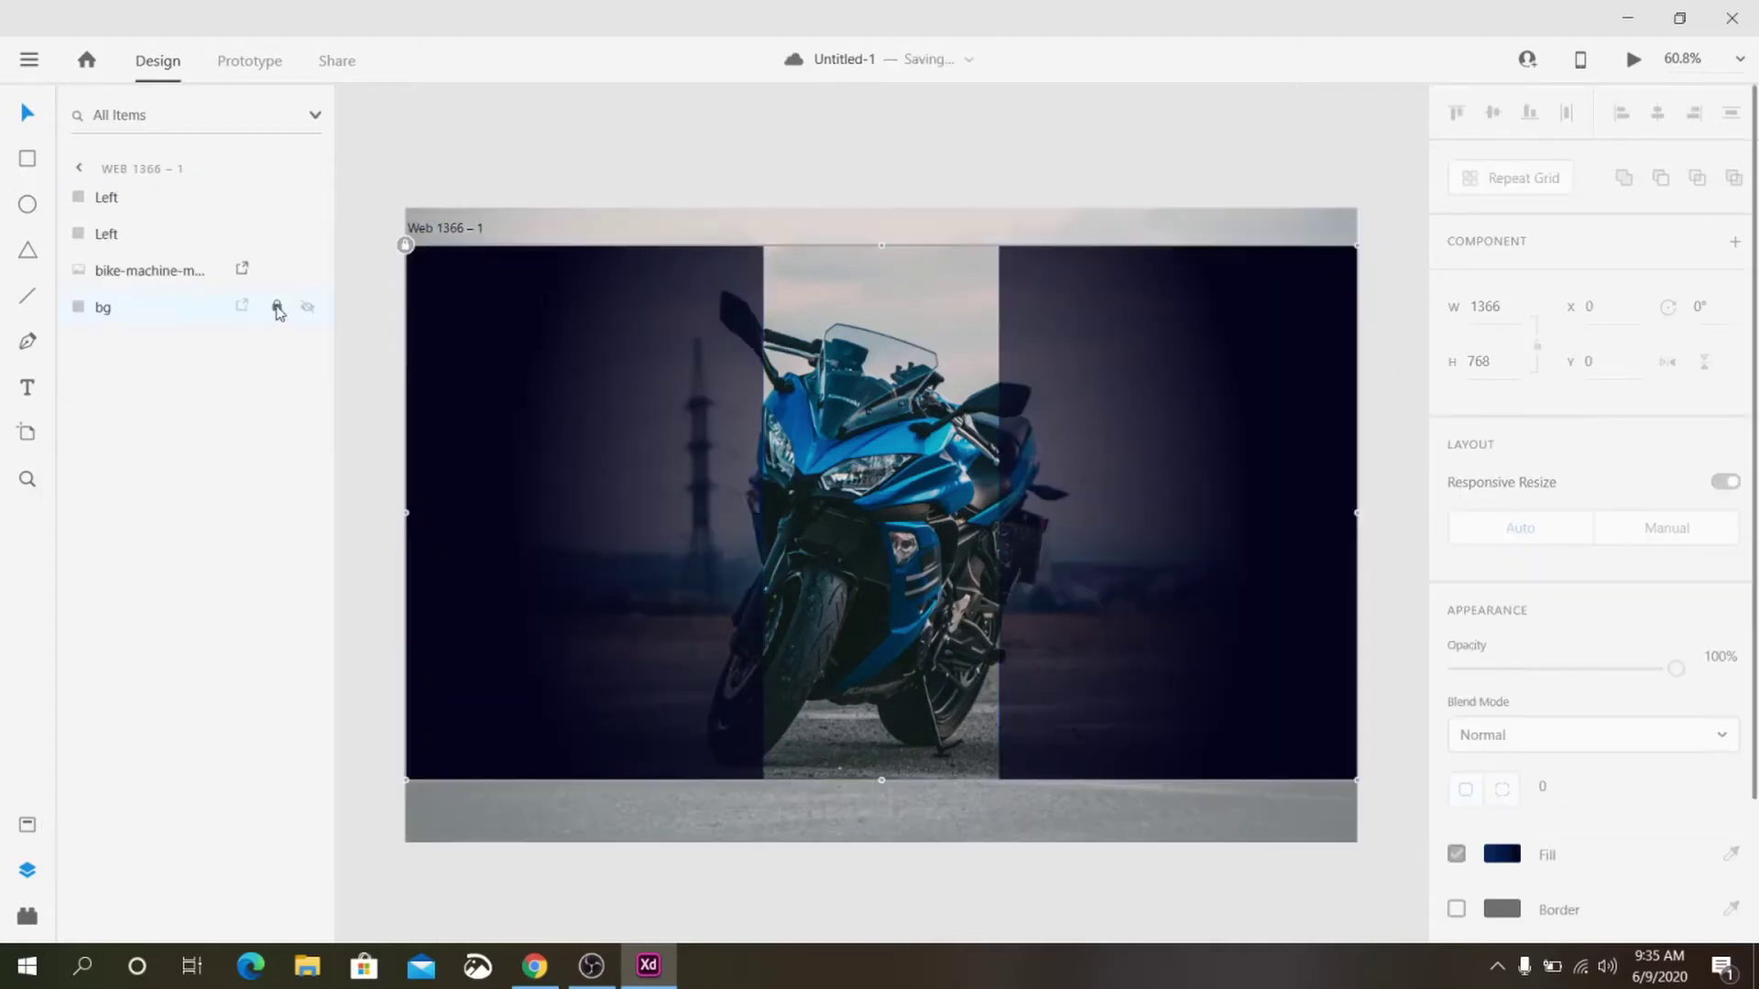
pyautogui.rightClick(174, 311)
pyautogui.click(229, 430)
pyautogui.moveTo(165, 314); pyautogui.dragTo(157, 196)
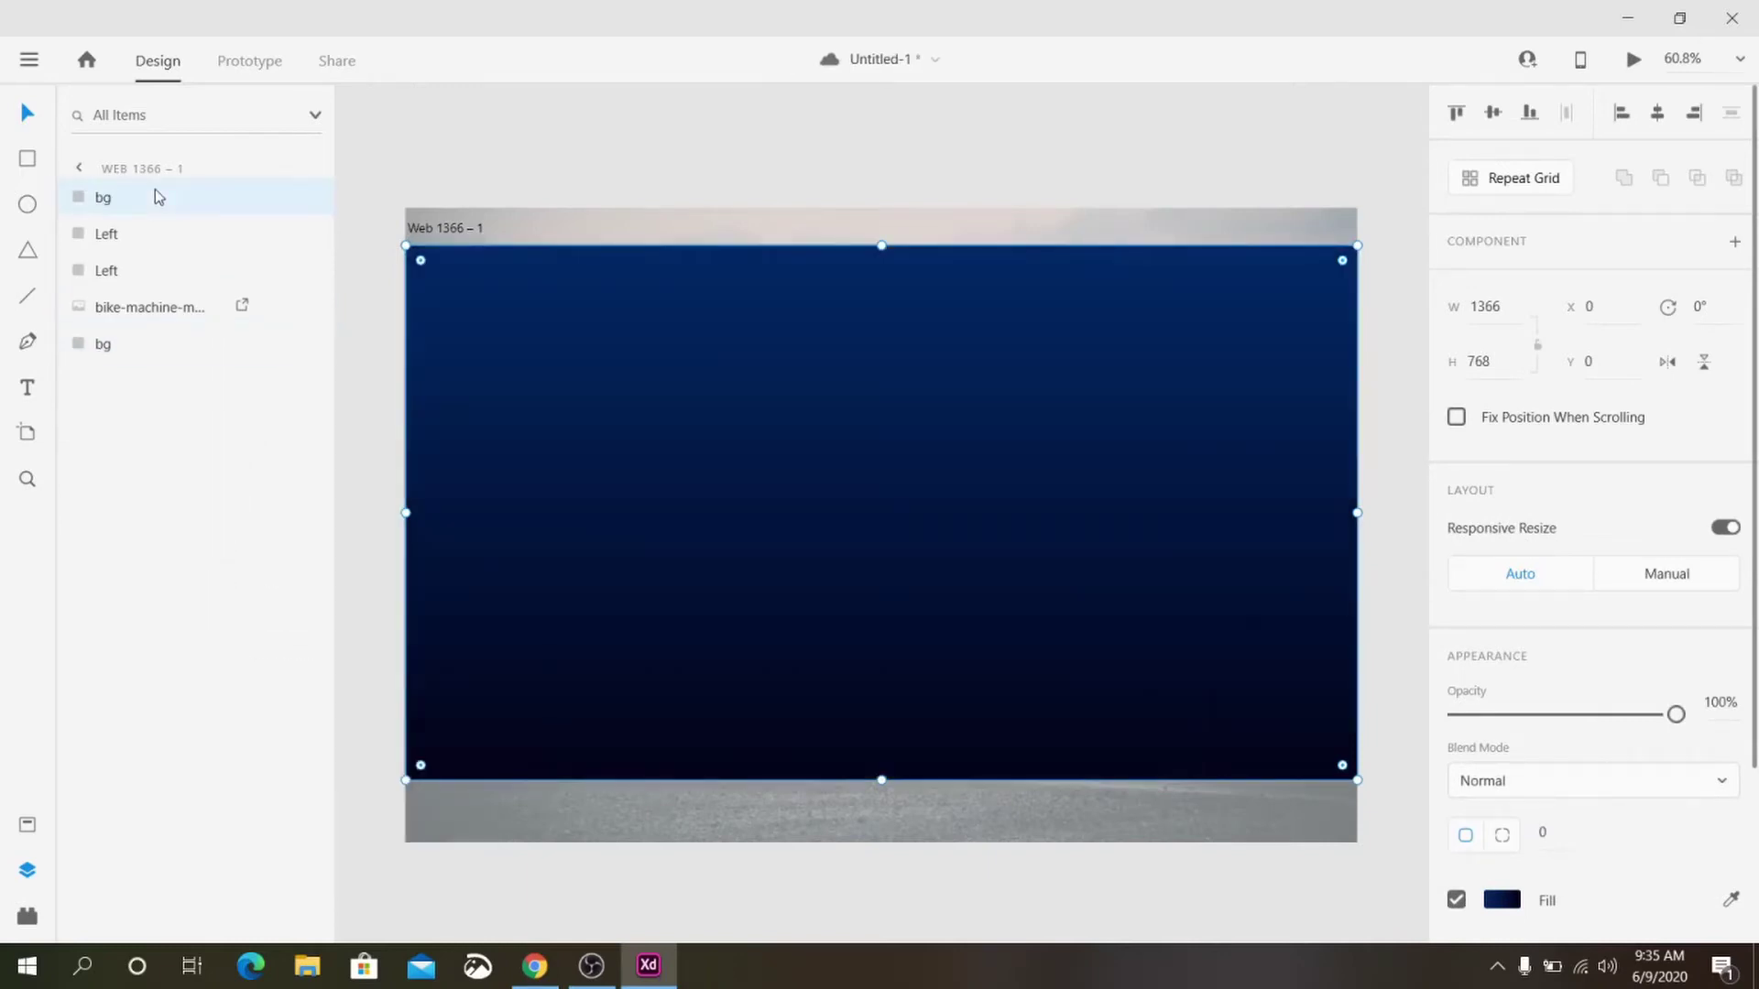
# - Set the top bg rectangle to Soft Light blending at 45% opacity, and lock and hide its layer
pyautogui.scroll(-3, 1744, 459)
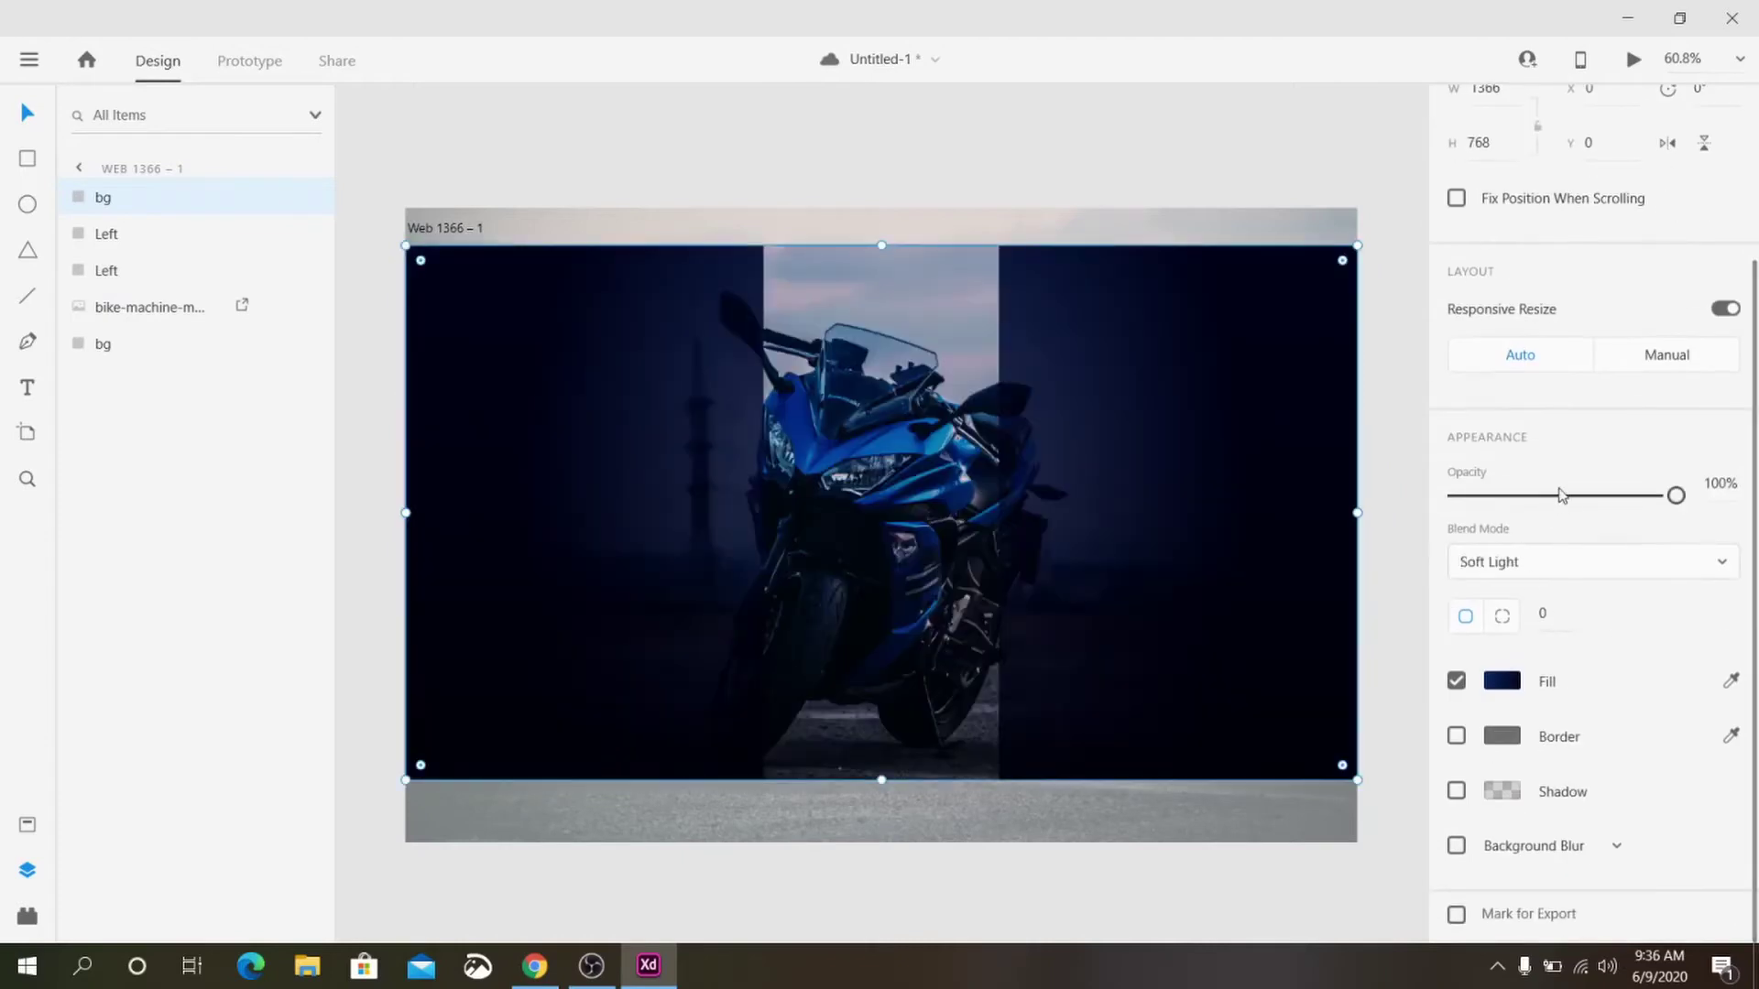
pyautogui.moveTo(1558, 492); pyautogui.dragTo(1555, 495)
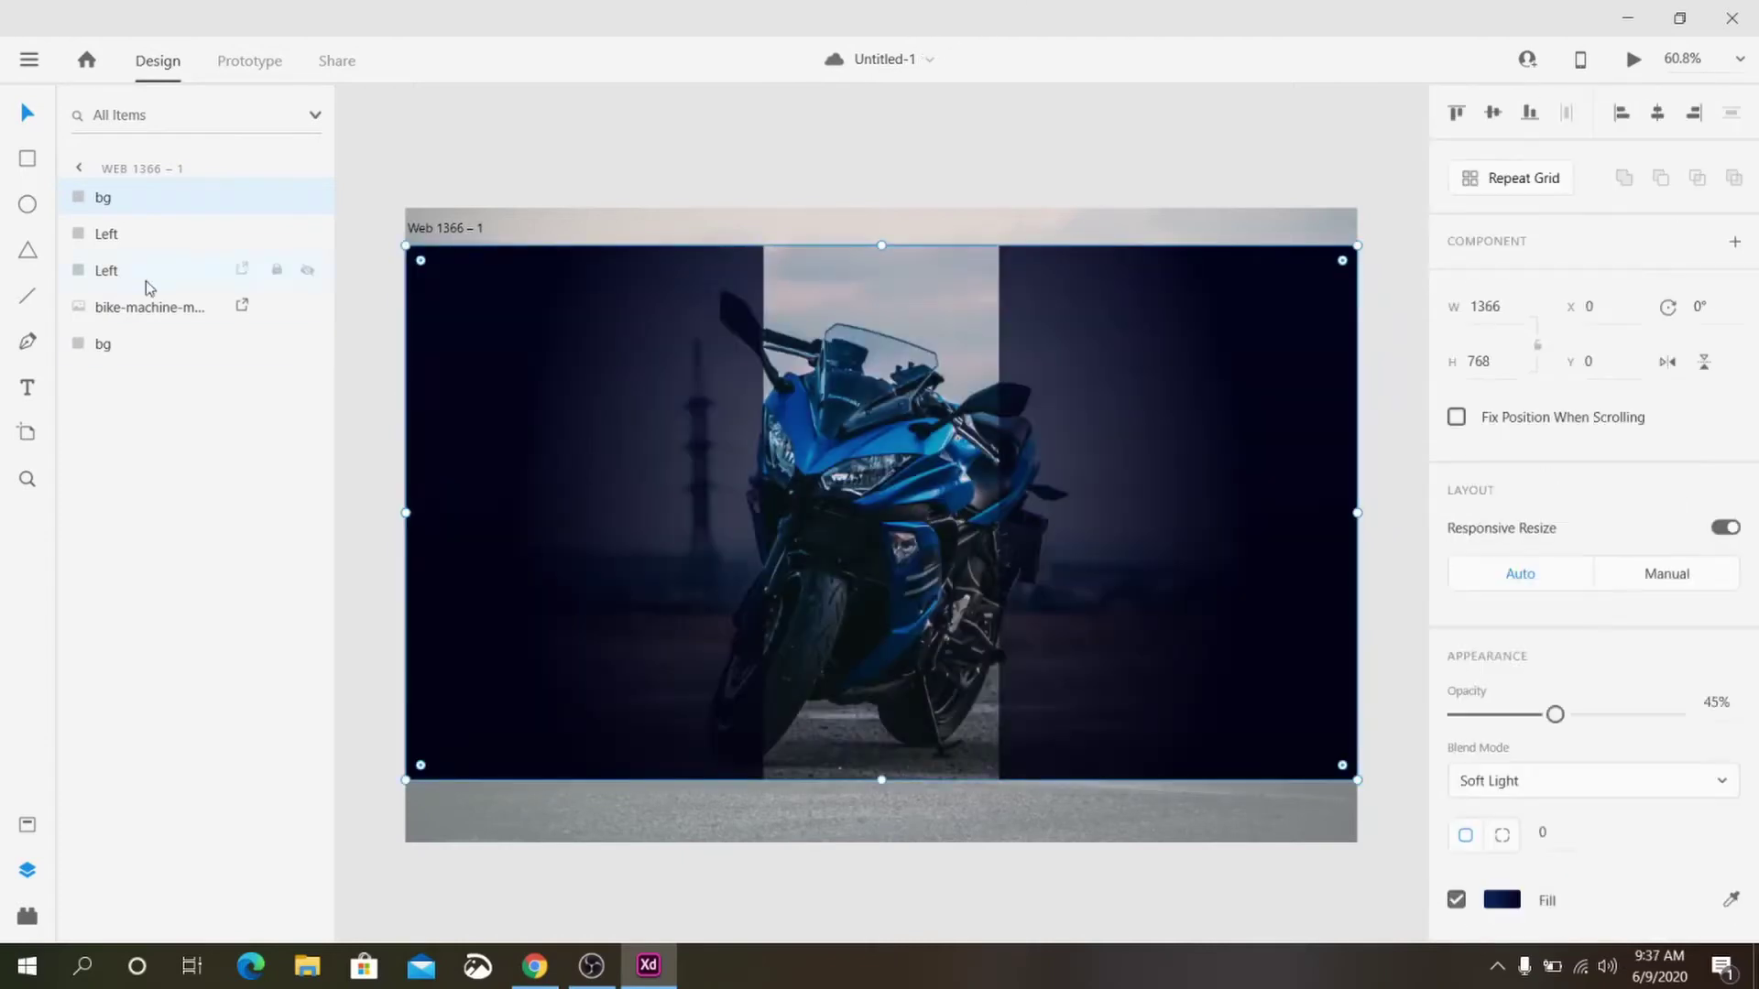
pyautogui.click(128, 240)
pyautogui.click(119, 196)
pyautogui.click(276, 197)
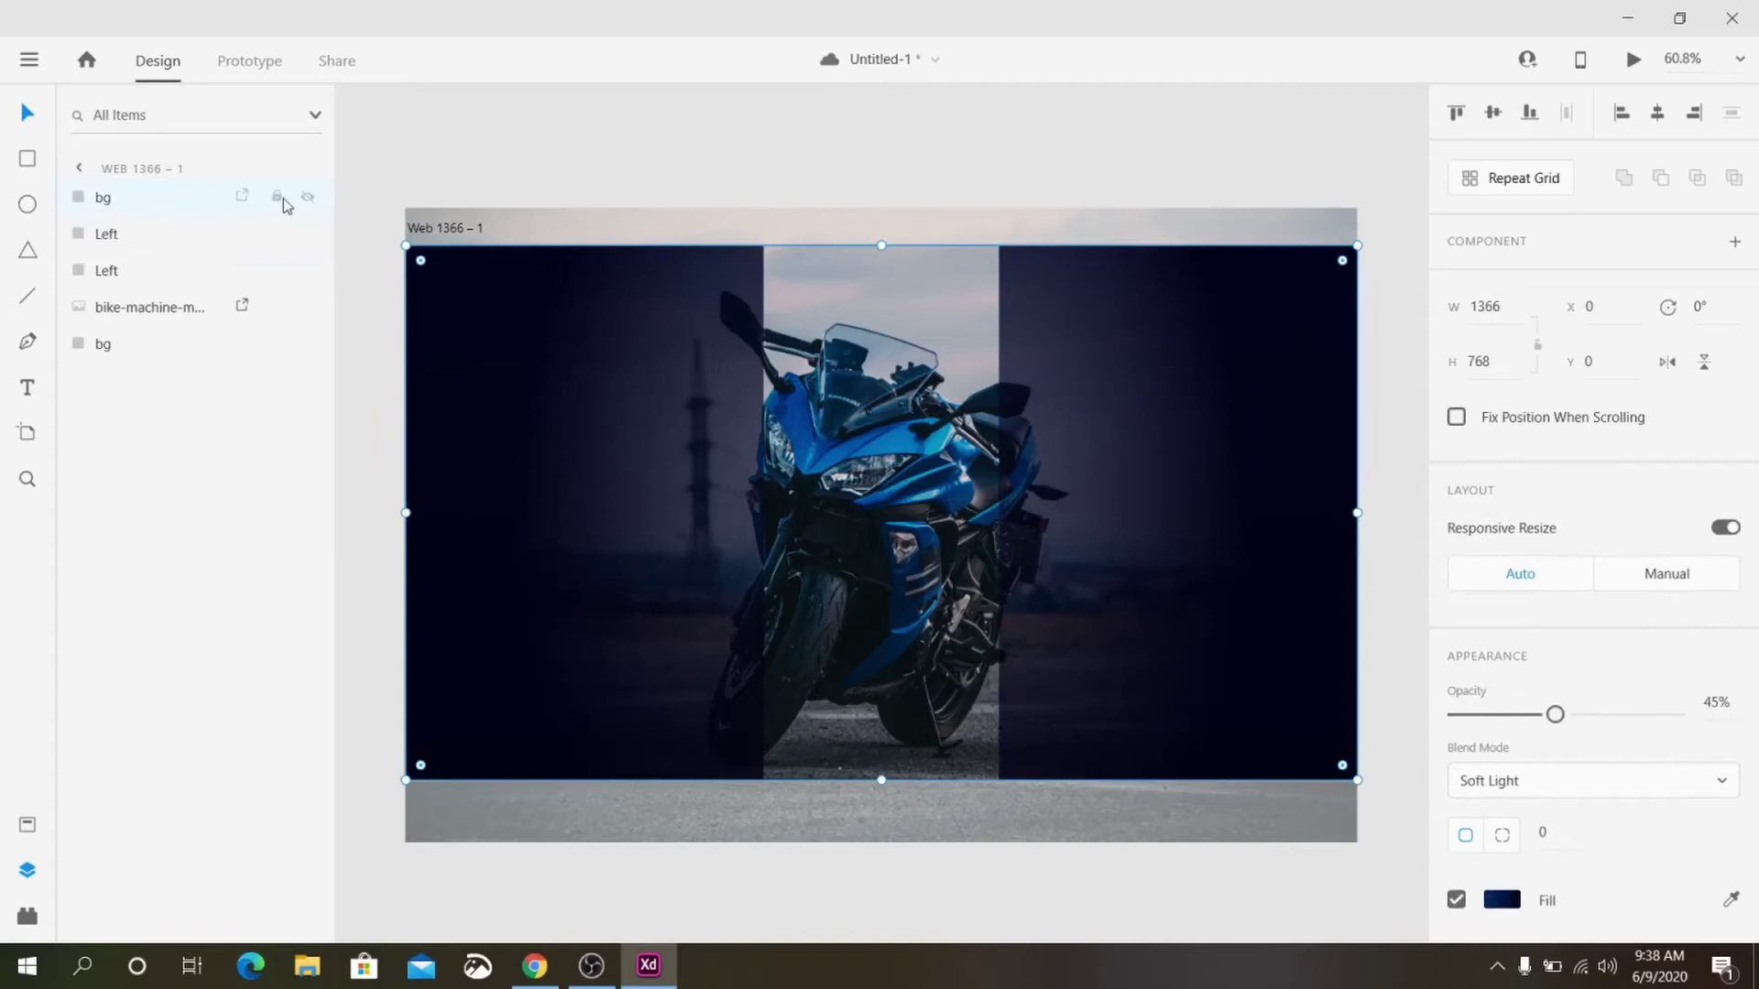
pyautogui.click(307, 197)
# - Narrow the gradient overlay on the artboard's right side and widen the left one to reach the motorcycle's windshield
pyautogui.click(150, 234)
pyautogui.moveTo(999, 545); pyautogui.dragTo(1079, 545)
pyautogui.click(725, 513)
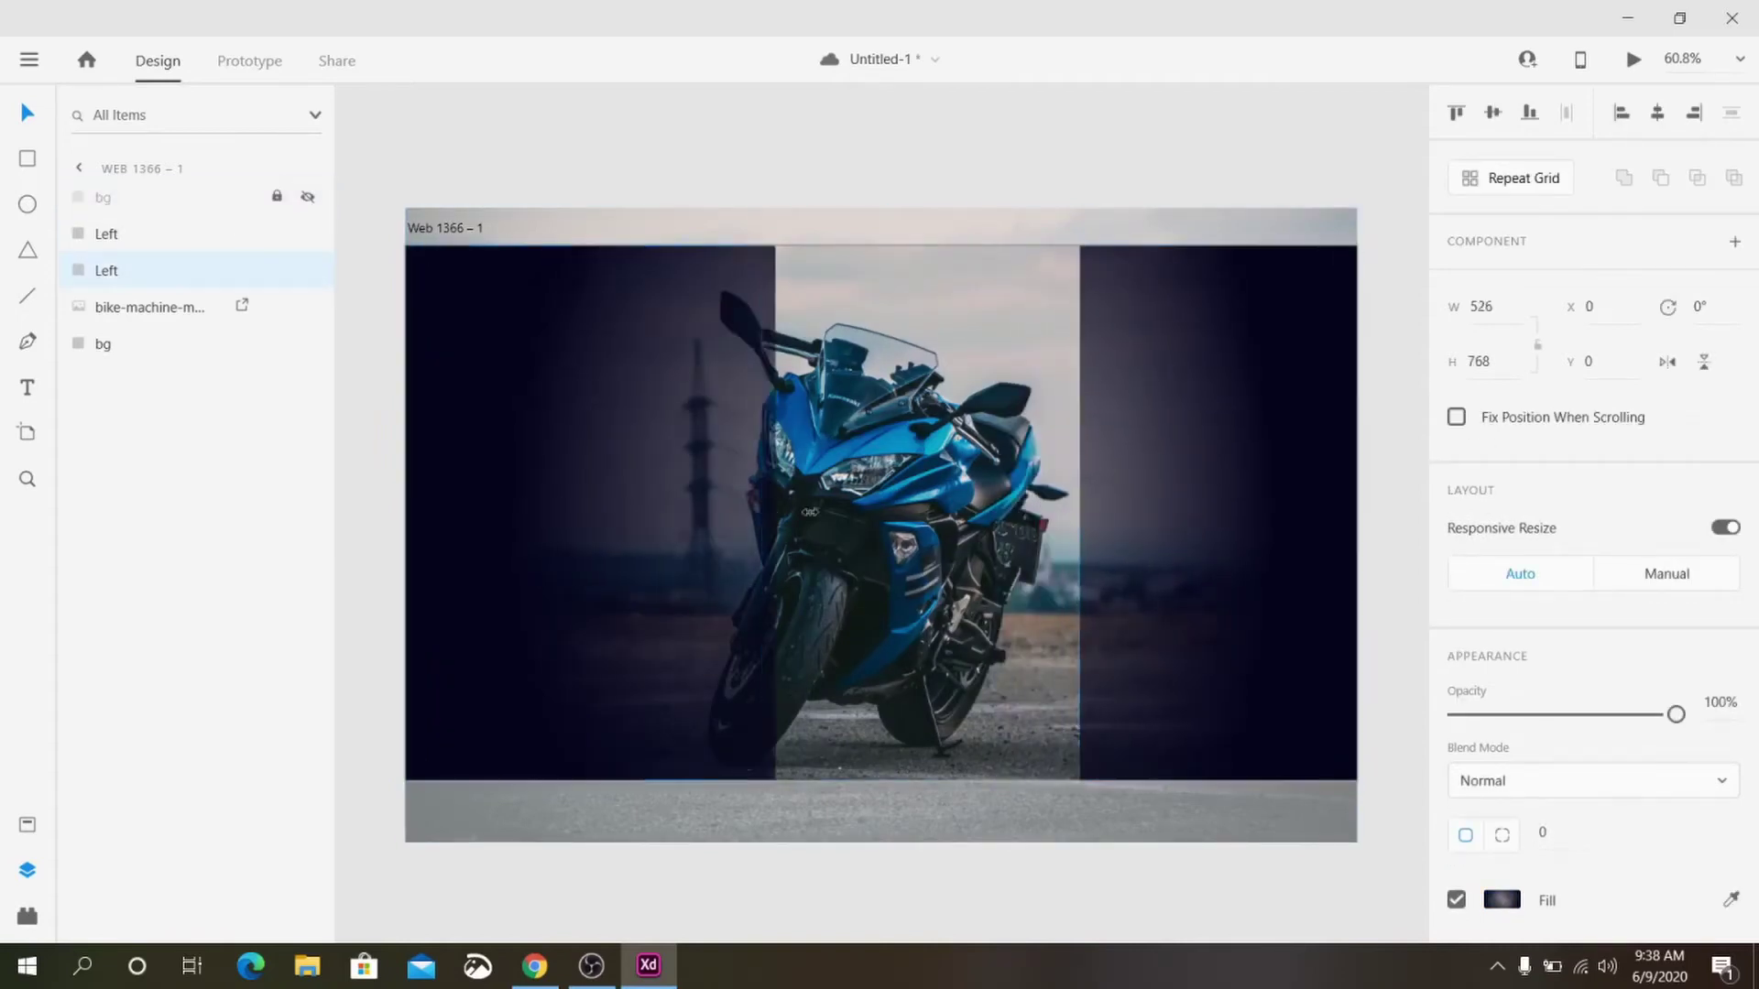
pyautogui.moveTo(765, 513); pyautogui.dragTo(863, 513)
# - Enlarge the bike photo to about 1507 × 1005 and shift it to about X 101, Y -93
pyautogui.click(145, 311)
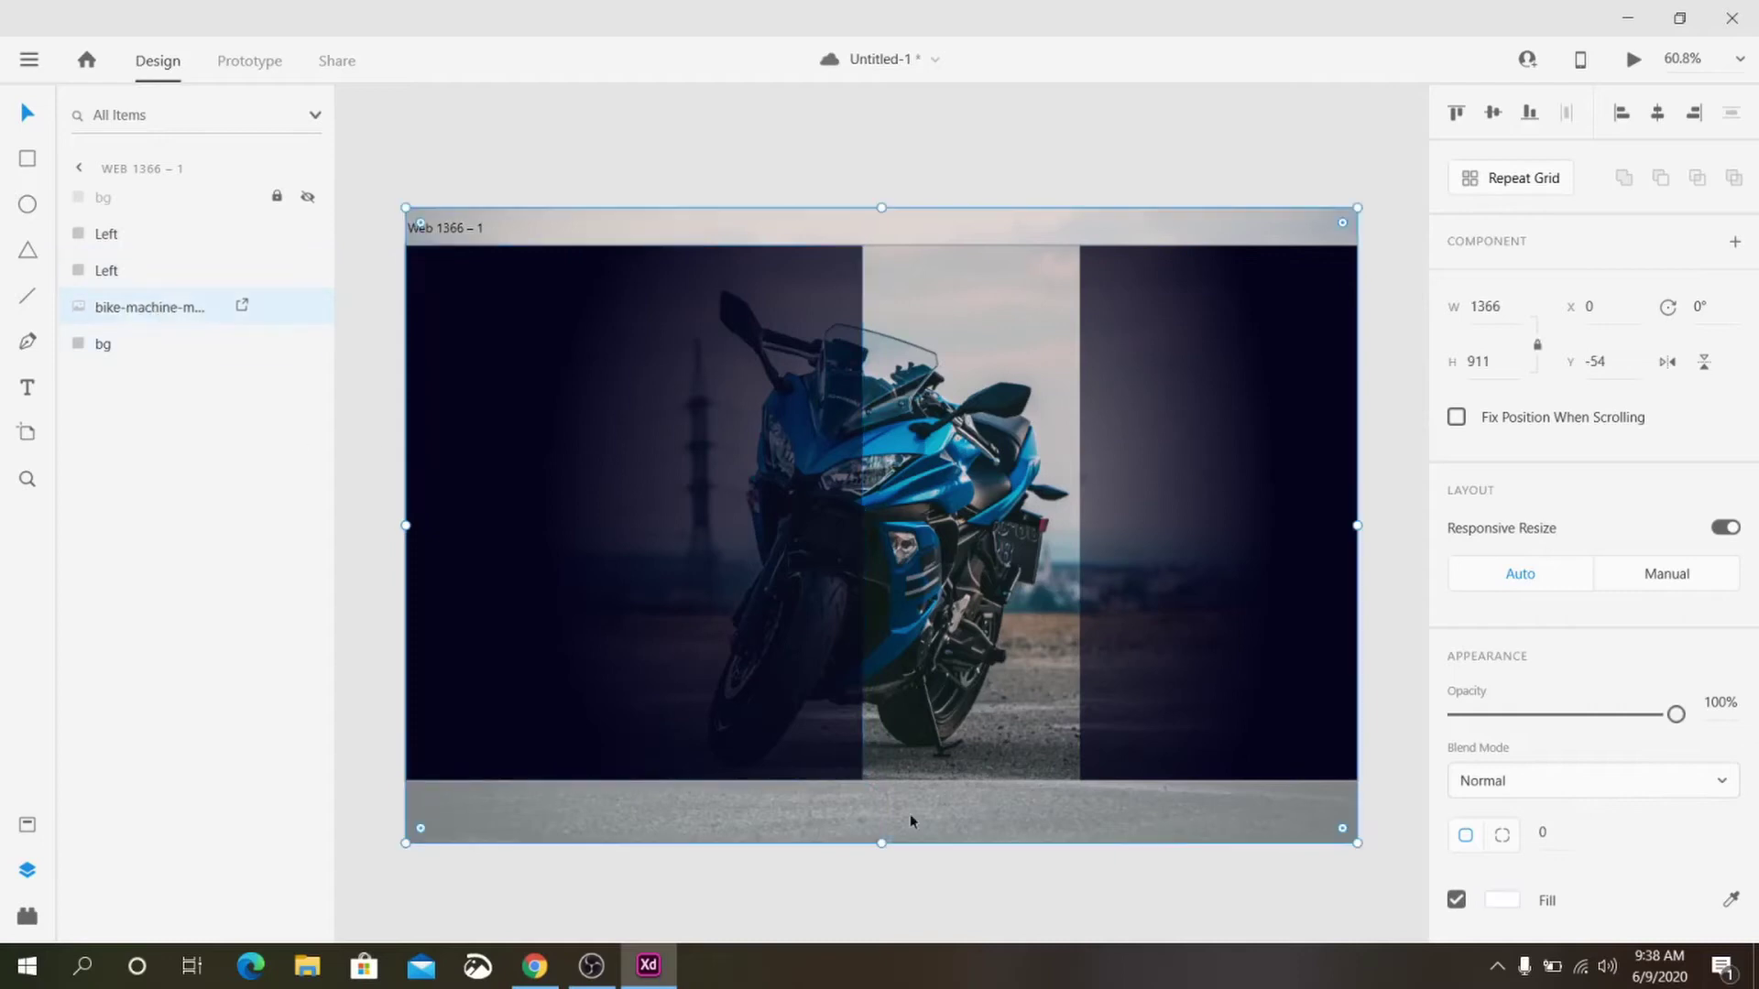
pyautogui.moveTo(1357, 843); pyautogui.dragTo(1161, 897)
pyautogui.moveTo(936, 854); pyautogui.dragTo(1017, 903)
pyautogui.hscroll(-5, 1042, 888)
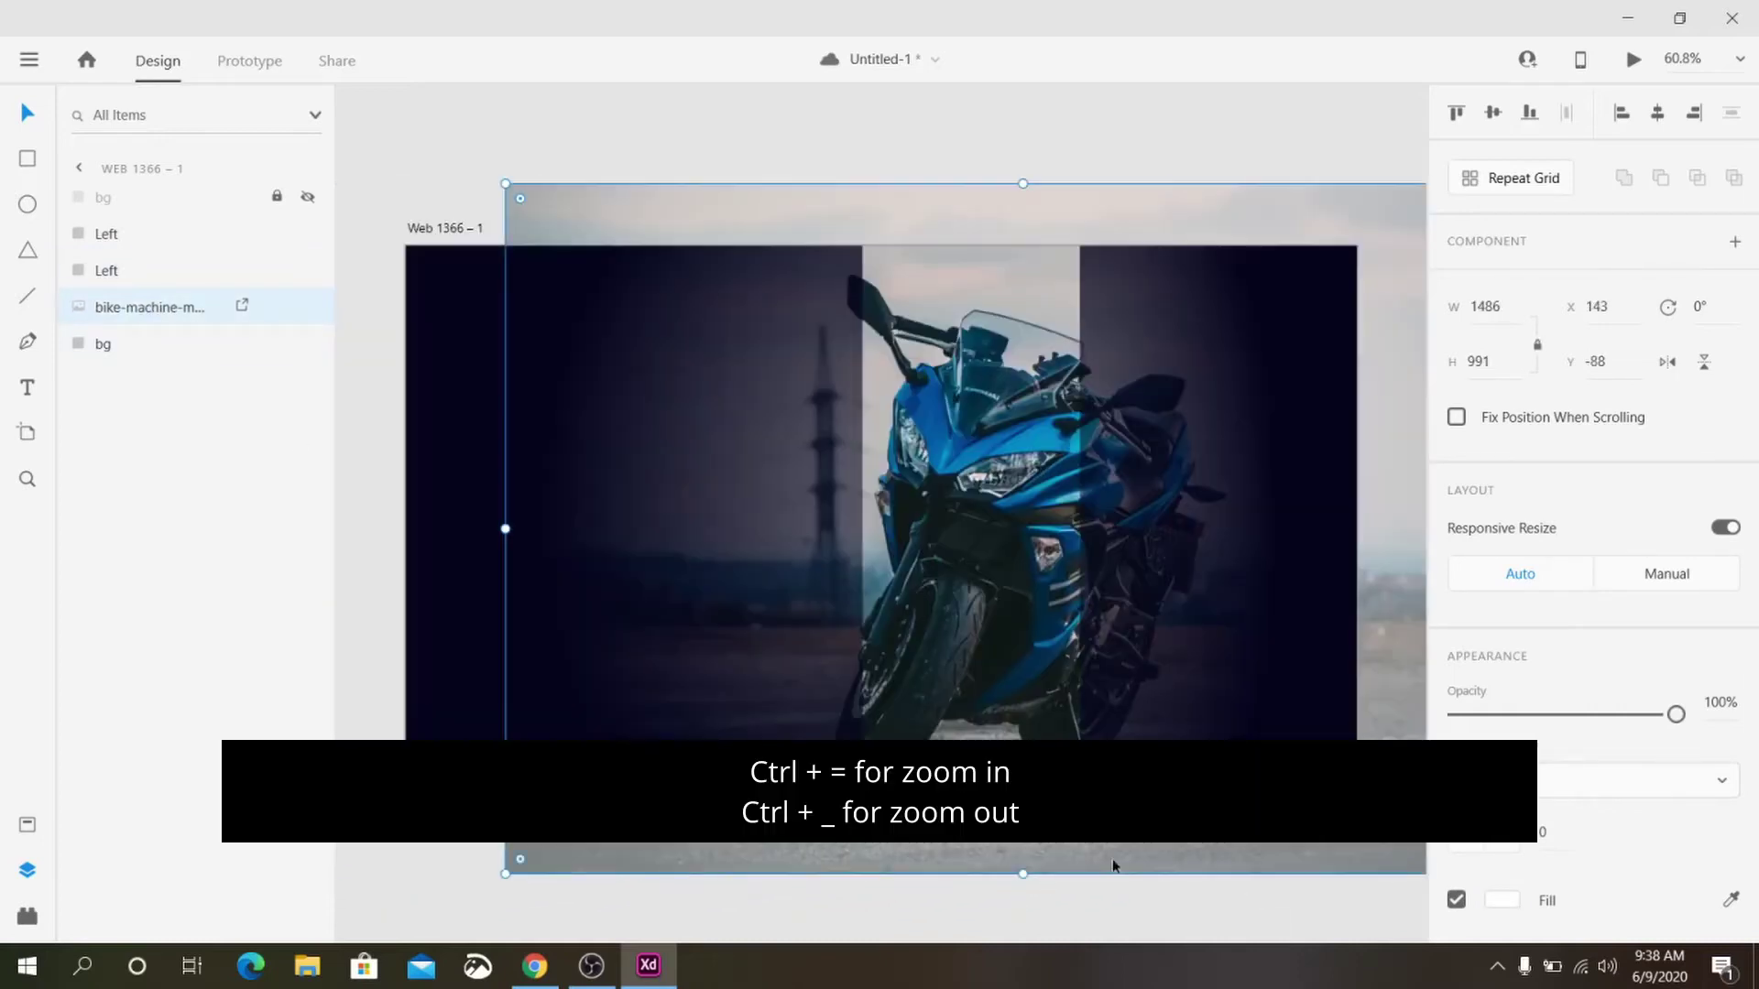
pyautogui.moveTo(1159, 841); pyautogui.dragTo(1150, 837)
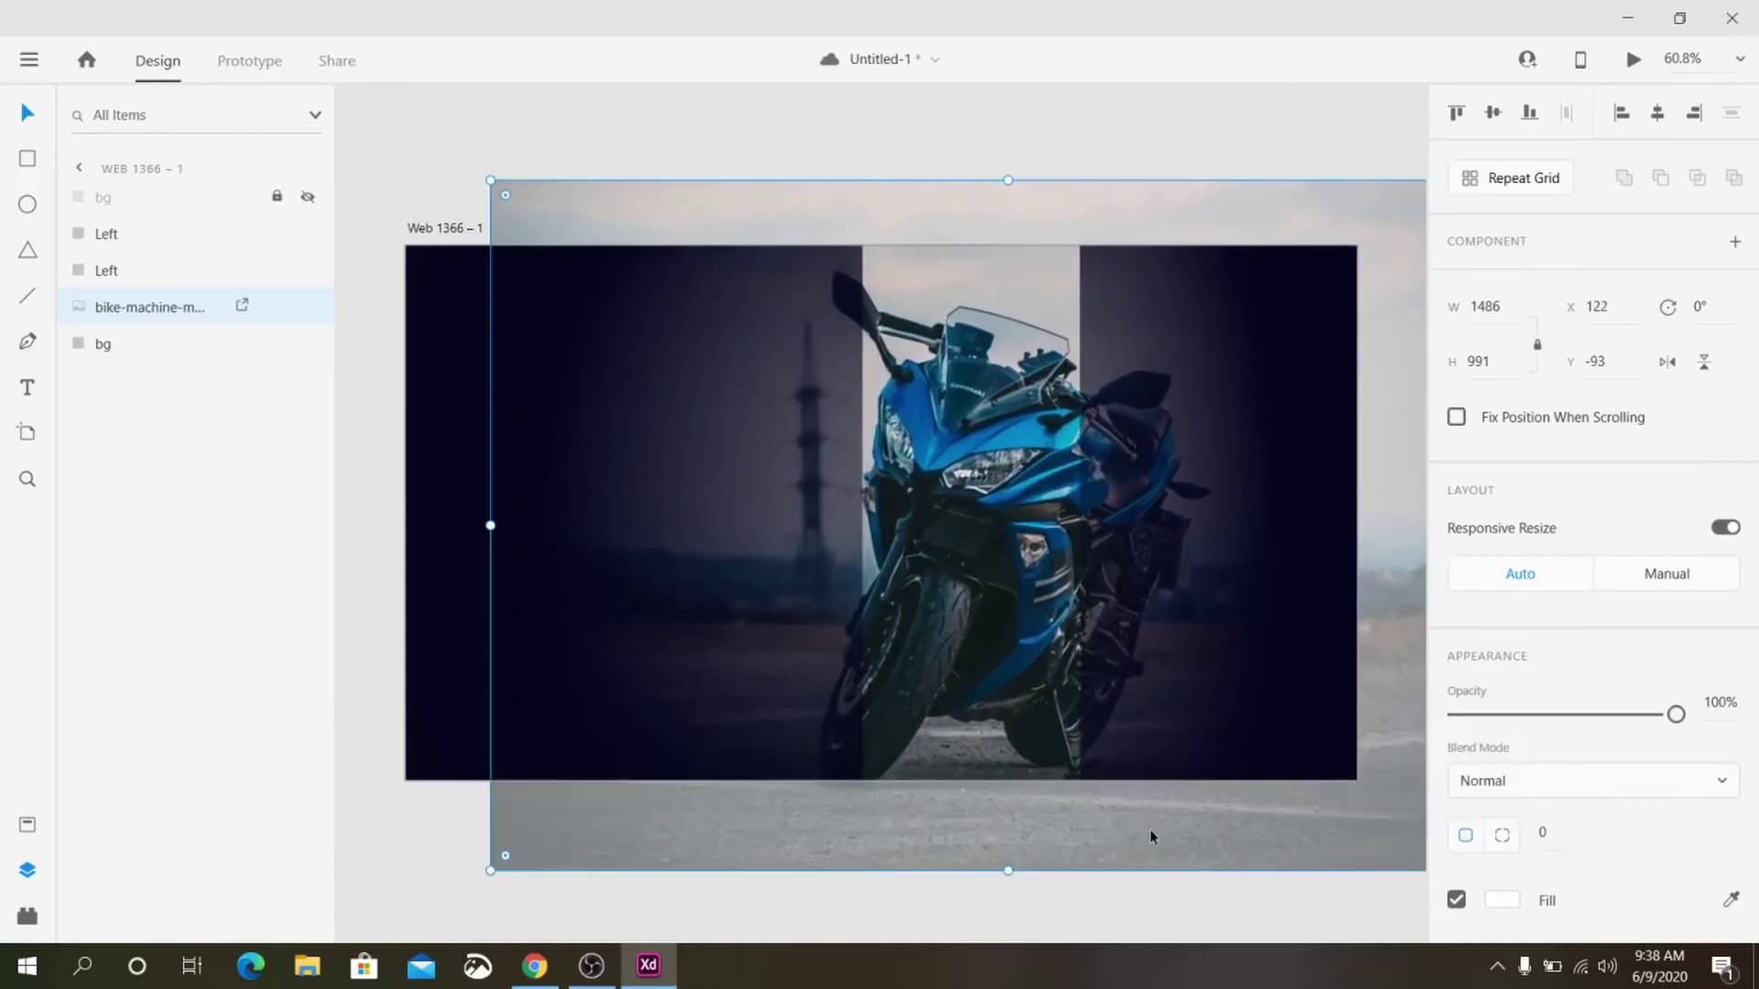
pyautogui.moveTo(491, 871); pyautogui.dragTo(373, 953)
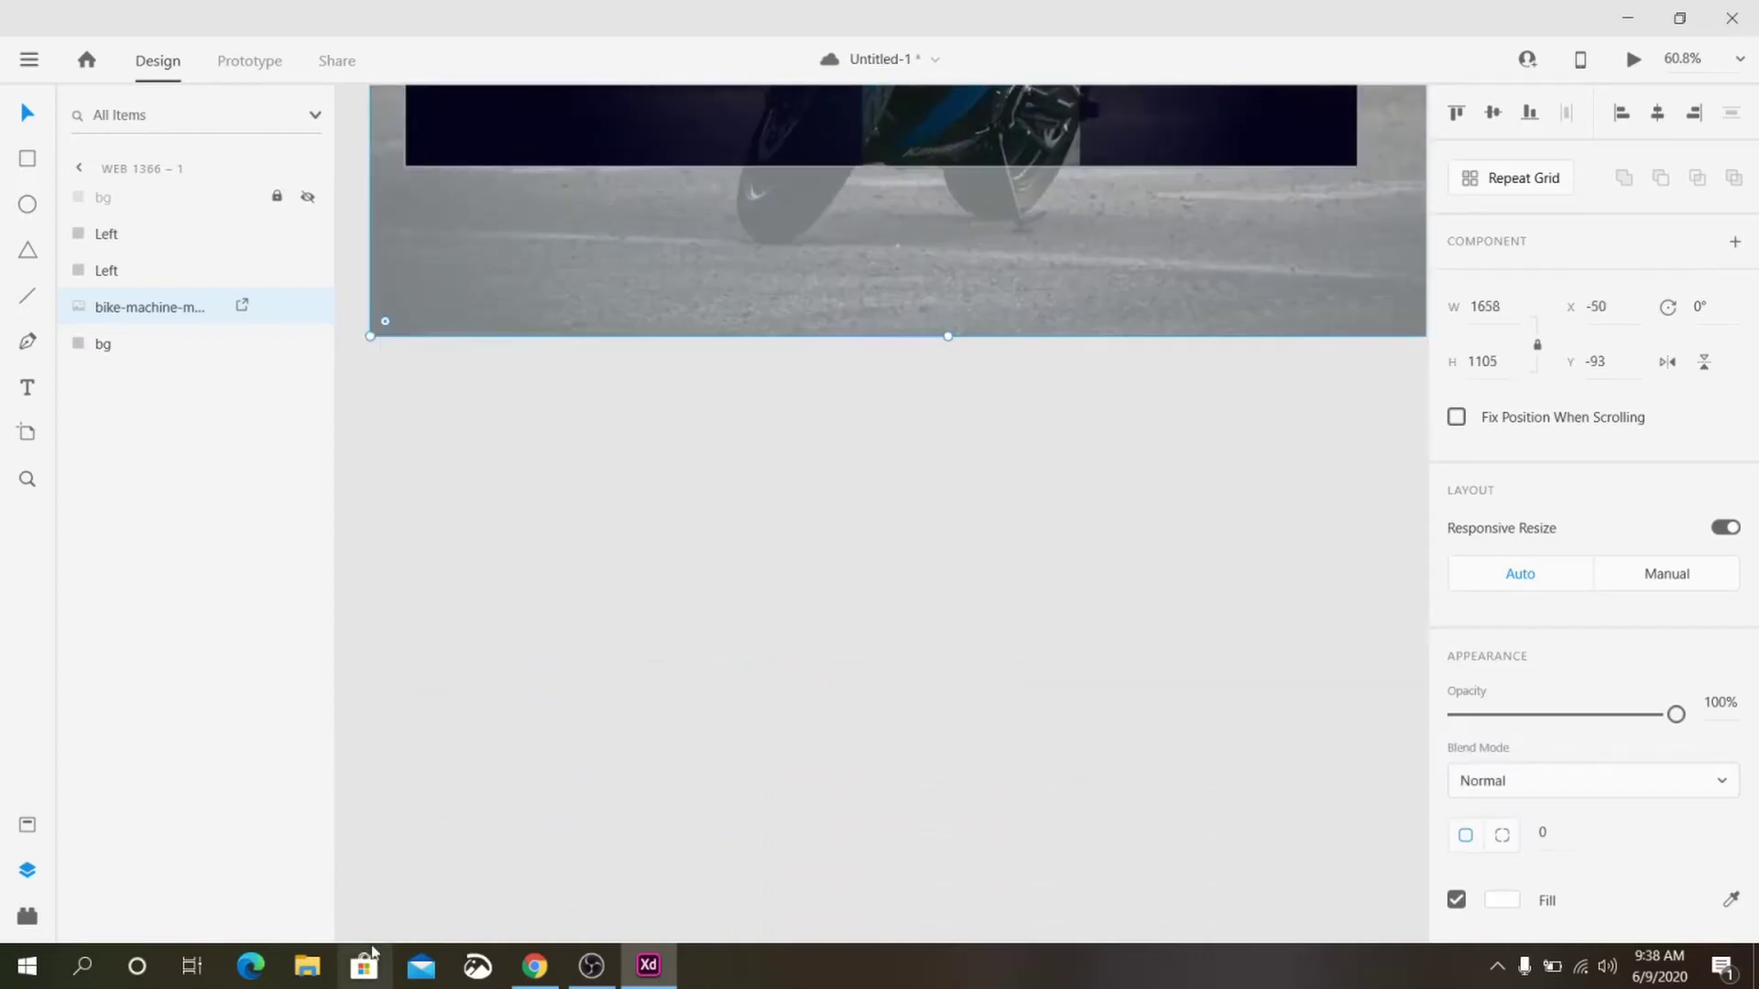
pyautogui.moveTo(370, 339); pyautogui.dragTo(475, 278)
pyautogui.scroll(5, 475, 278)
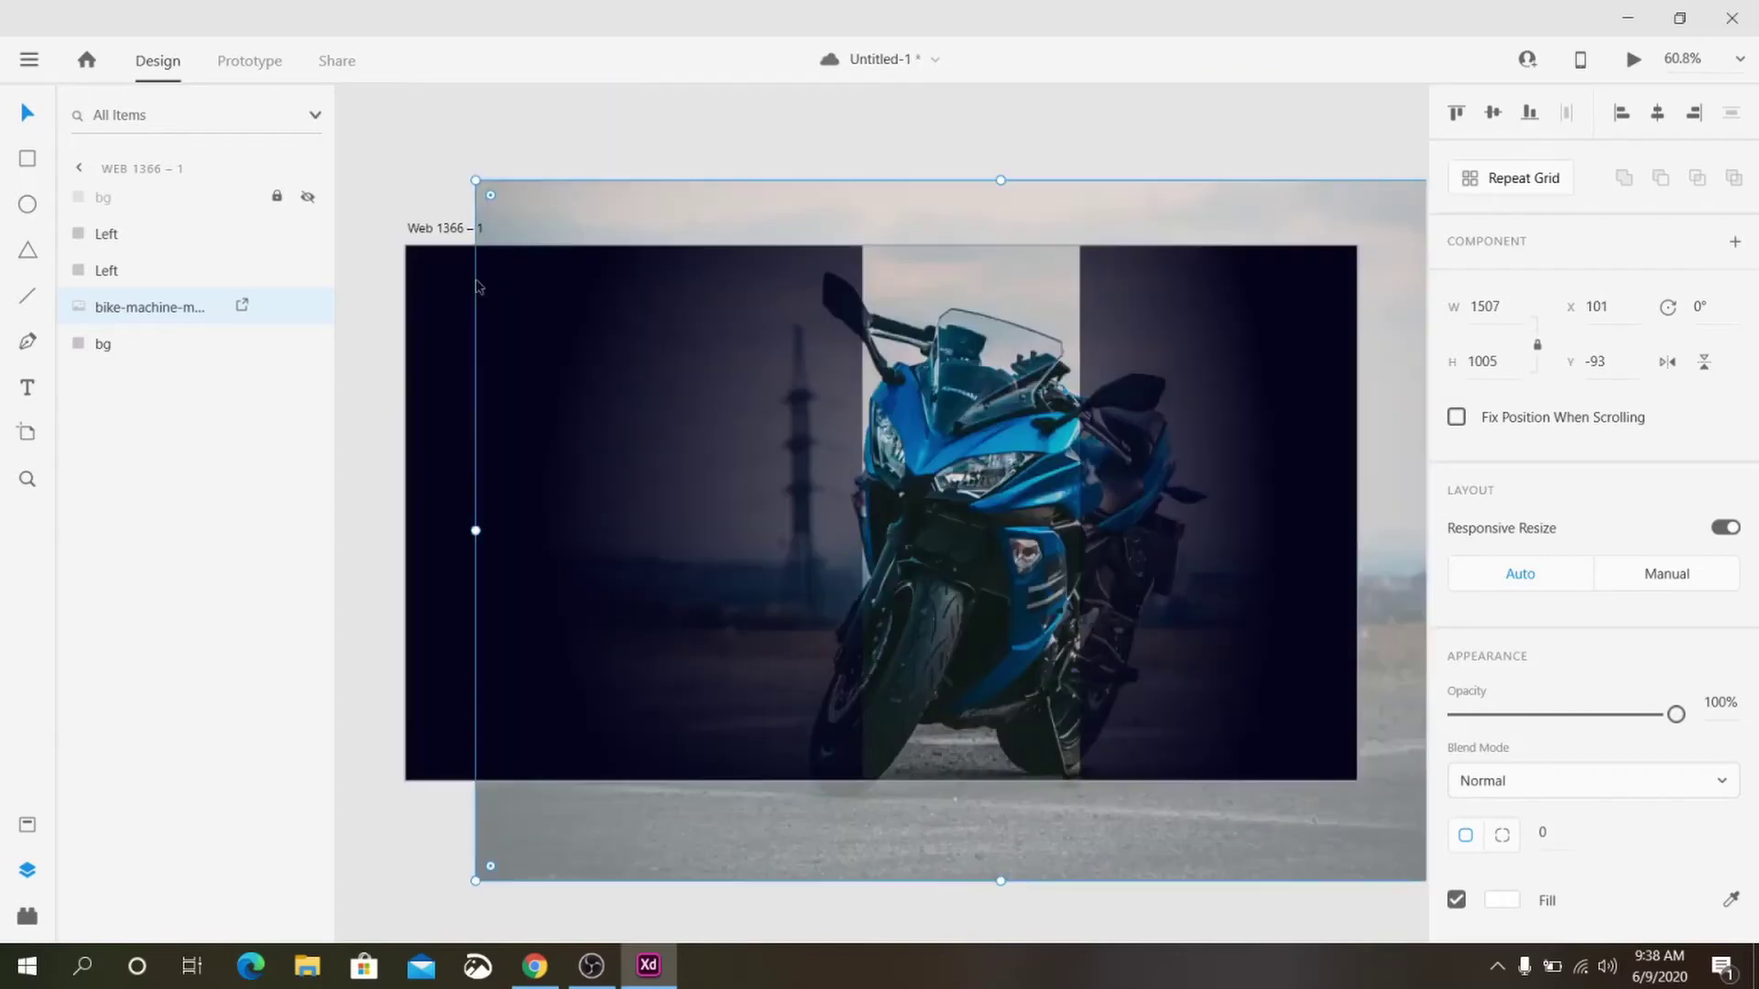
# - Add the logo text "droog" near the artboard's upper-left corner and give it a different font in an italic style
pyautogui.click(364, 223)
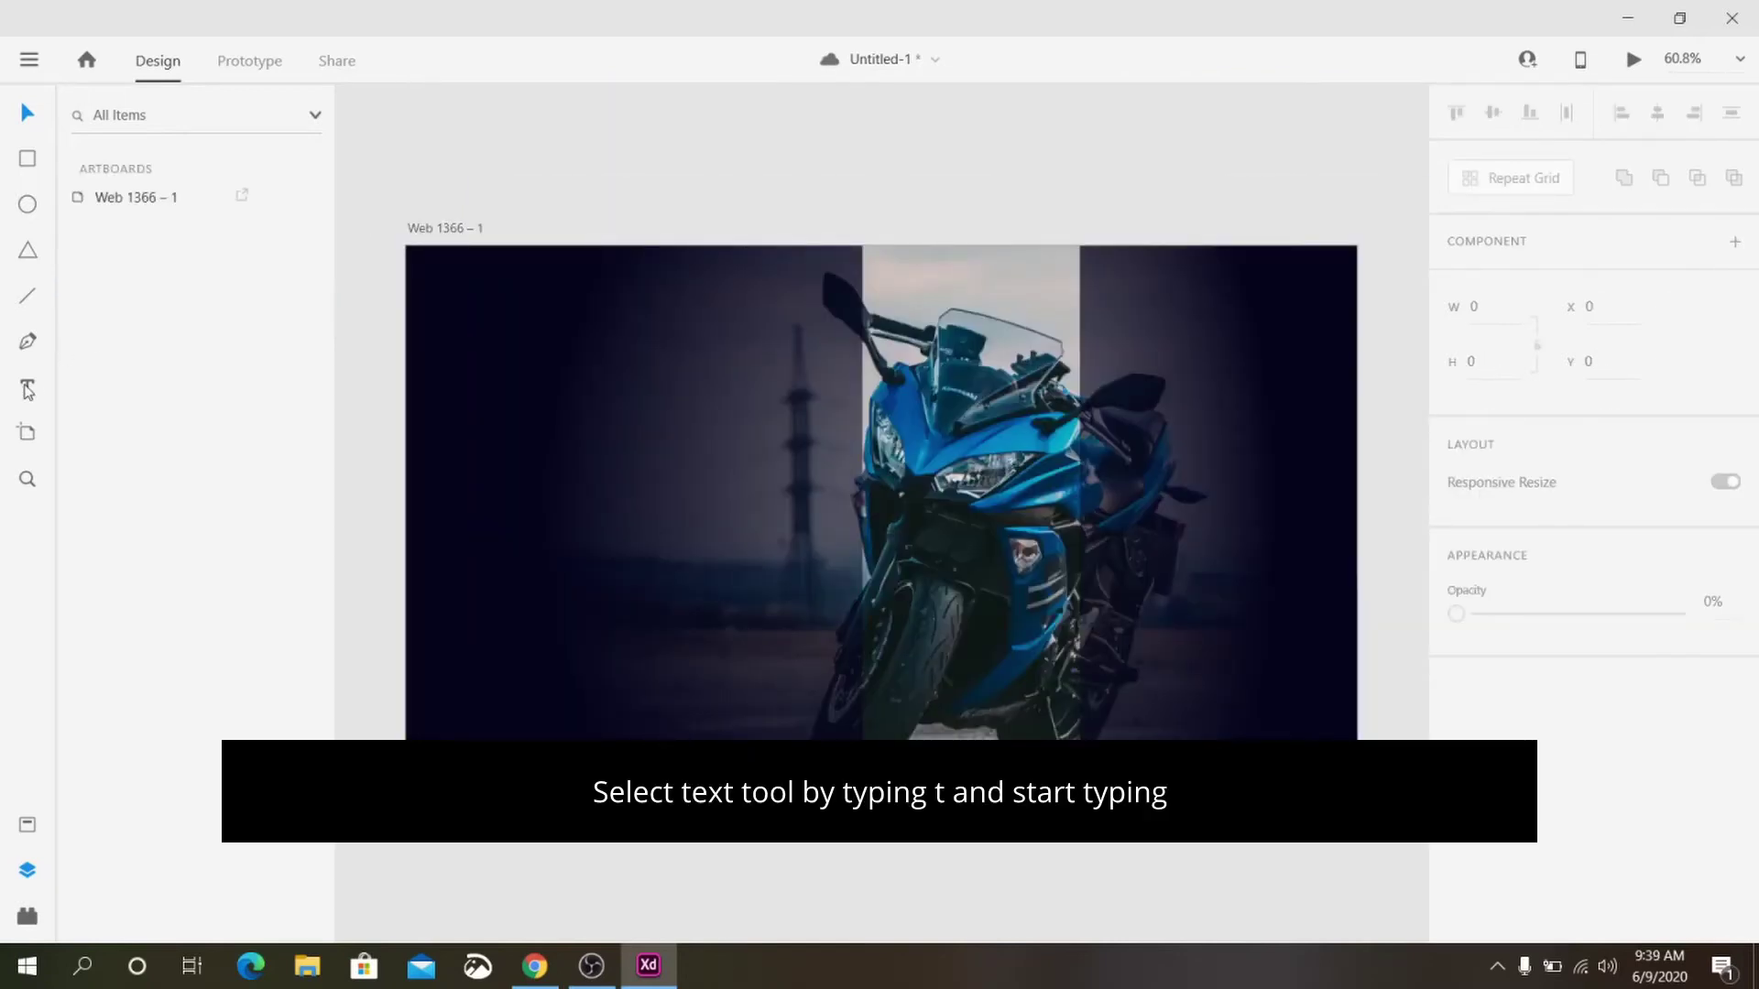
pyautogui.click(461, 297)
pyautogui.write('droog')
pyautogui.hotkey('ctrl', 'a')
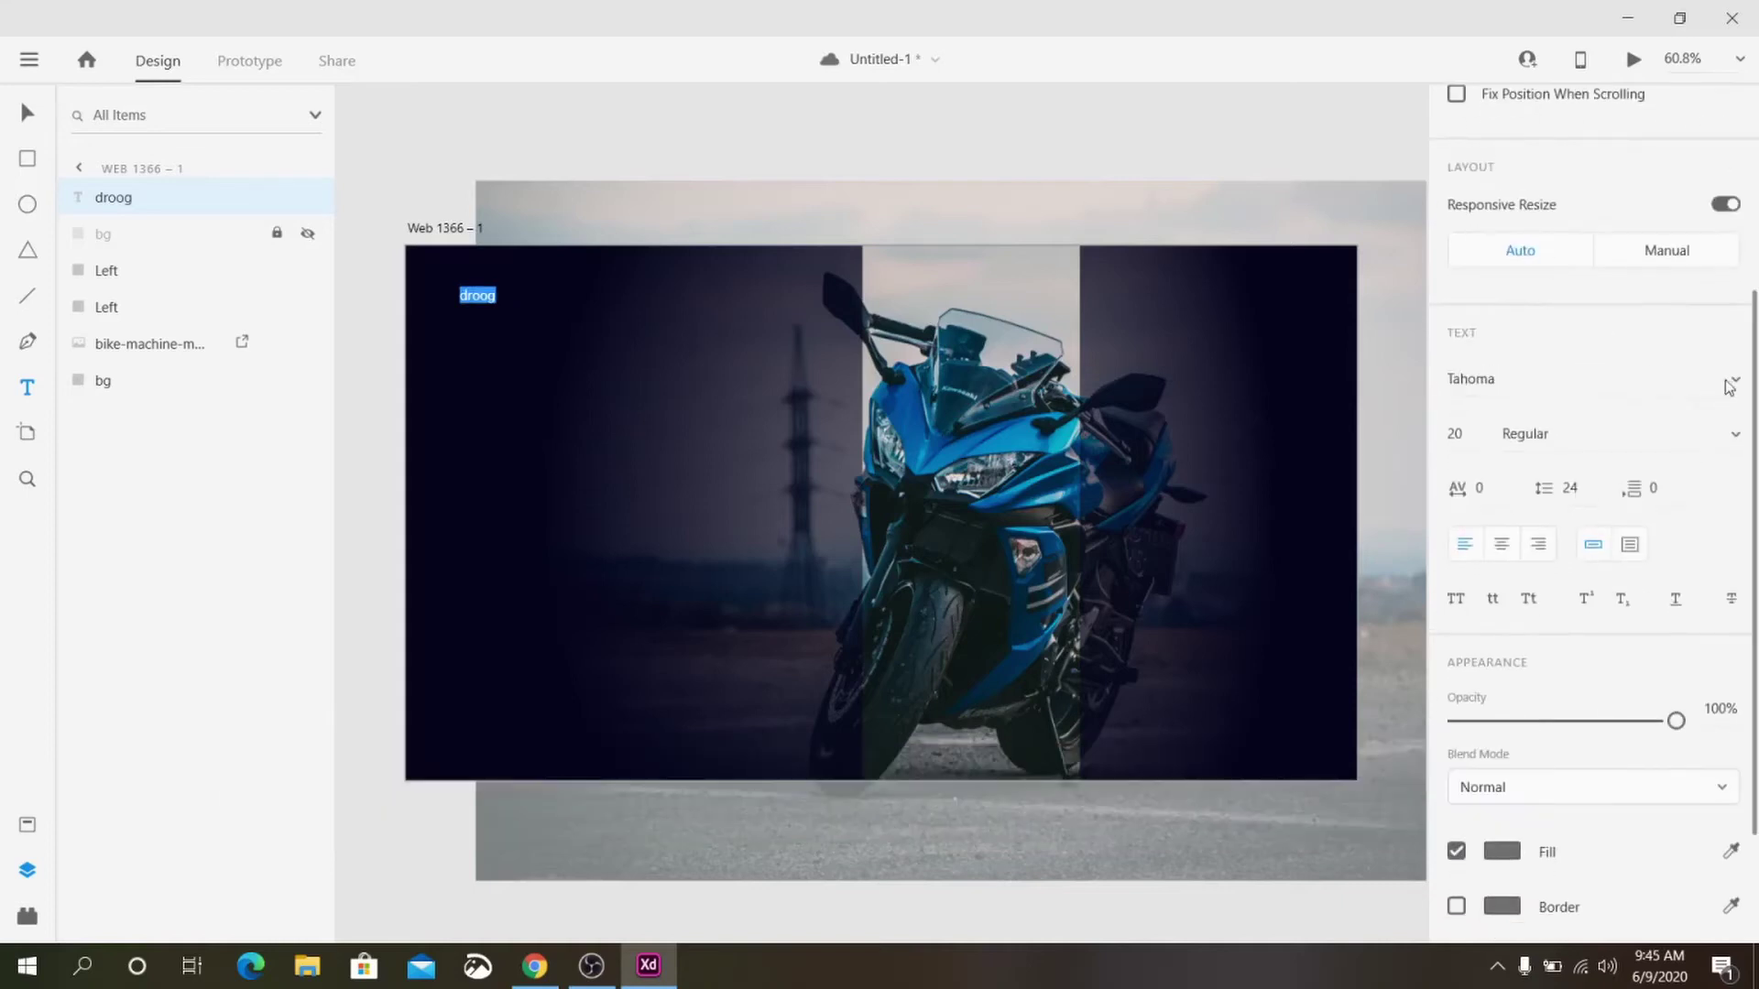
pyautogui.click(1557, 377)
pyautogui.click(1523, 195)
pyautogui.click(1731, 434)
pyautogui.click(1561, 569)
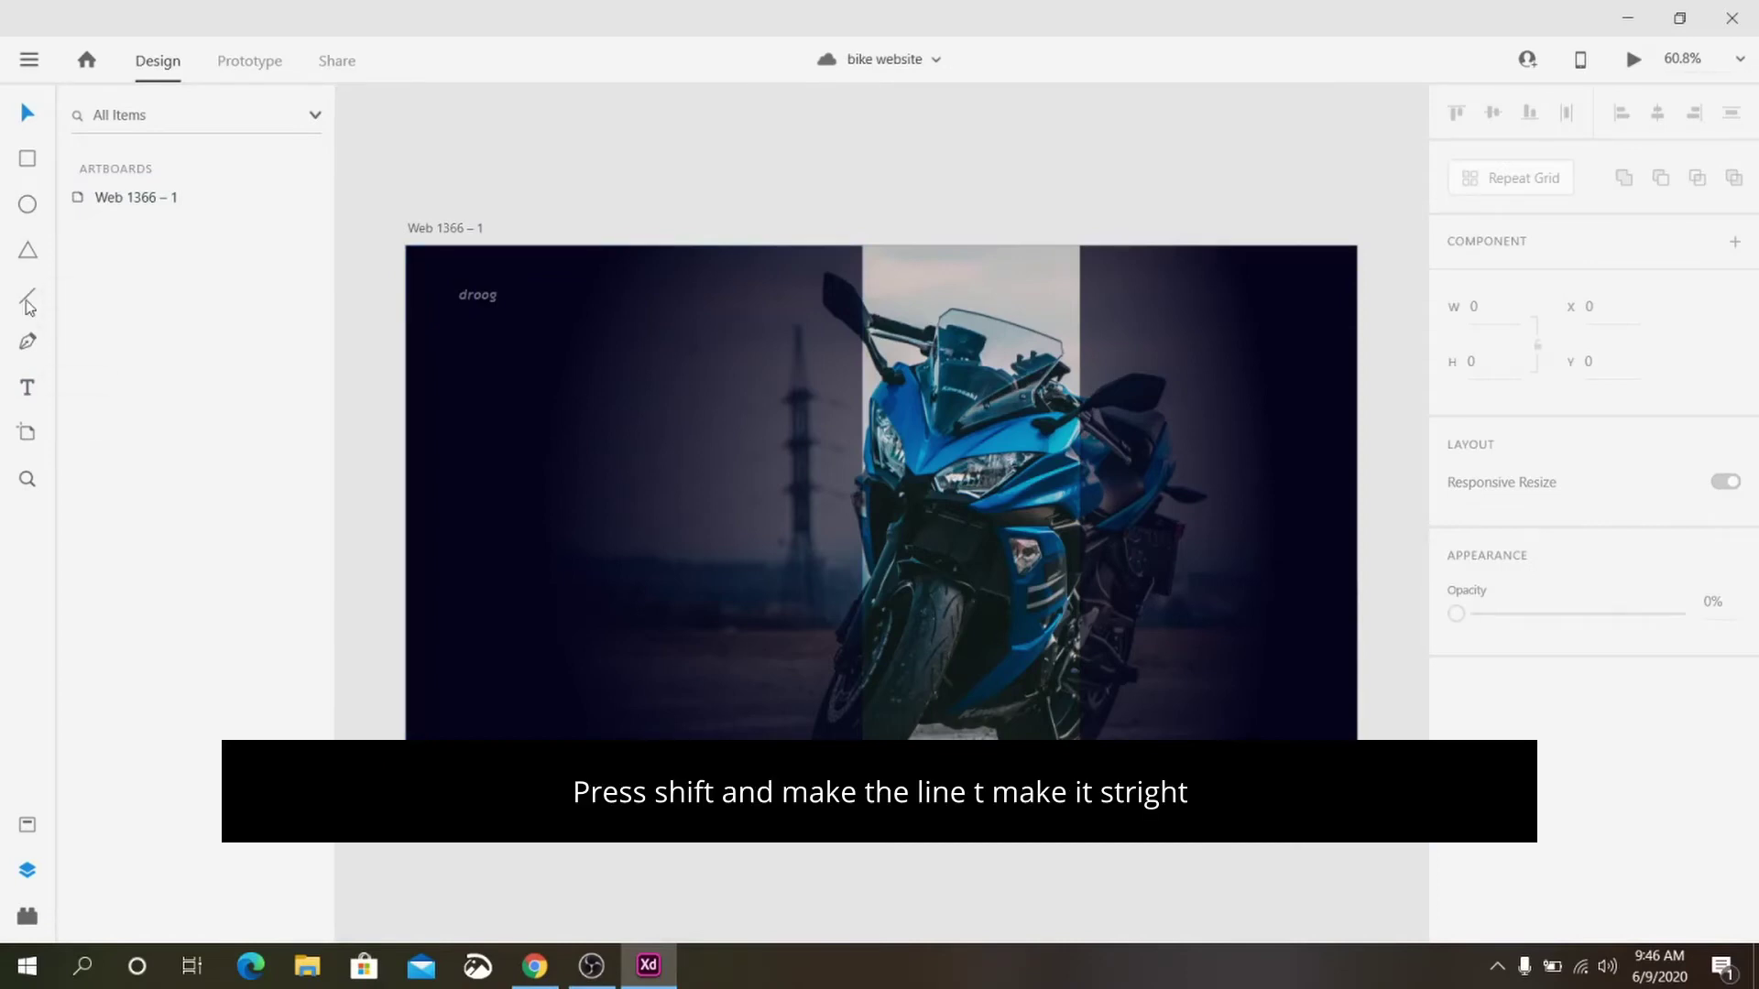
# - Draw a straight horizontal line about 1366 wide across the artboard below the logo, with a border size of .3
pyautogui.moveTo(408, 309)
pyautogui.mouseDown()
pyautogui.moveTo(1375, 320)
pyautogui.moveTo(1357, 309)
pyautogui.mouseUp()
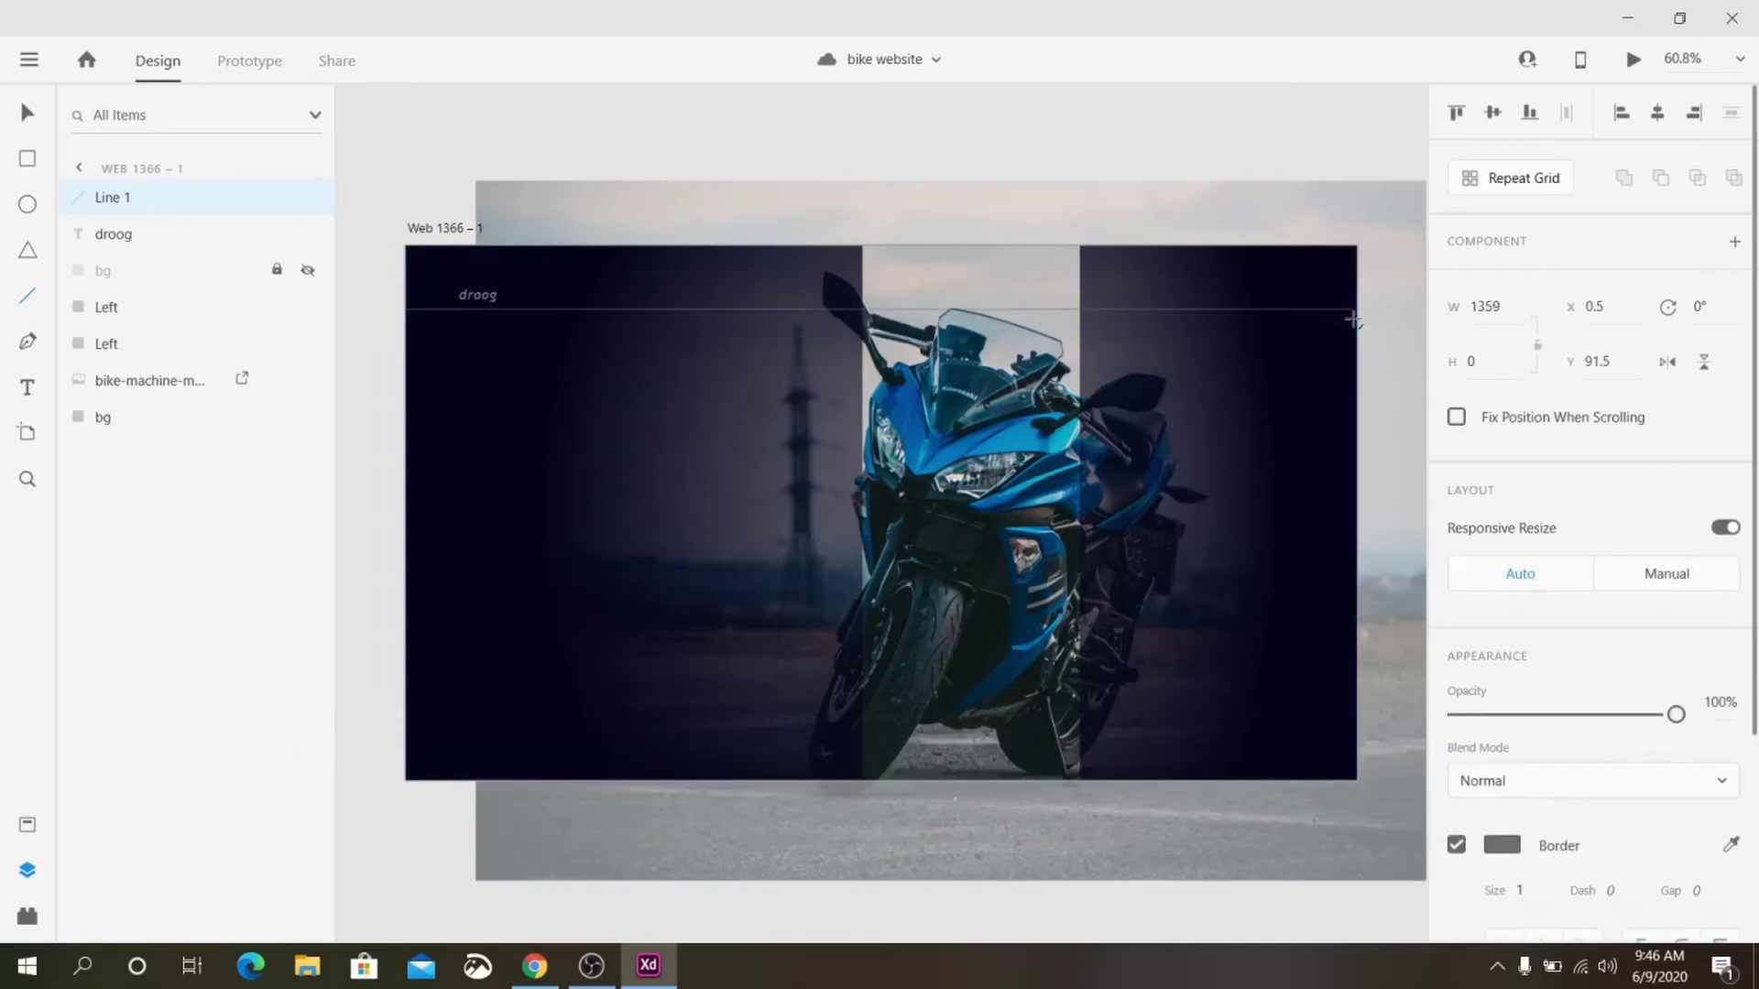
pyautogui.click(27, 114)
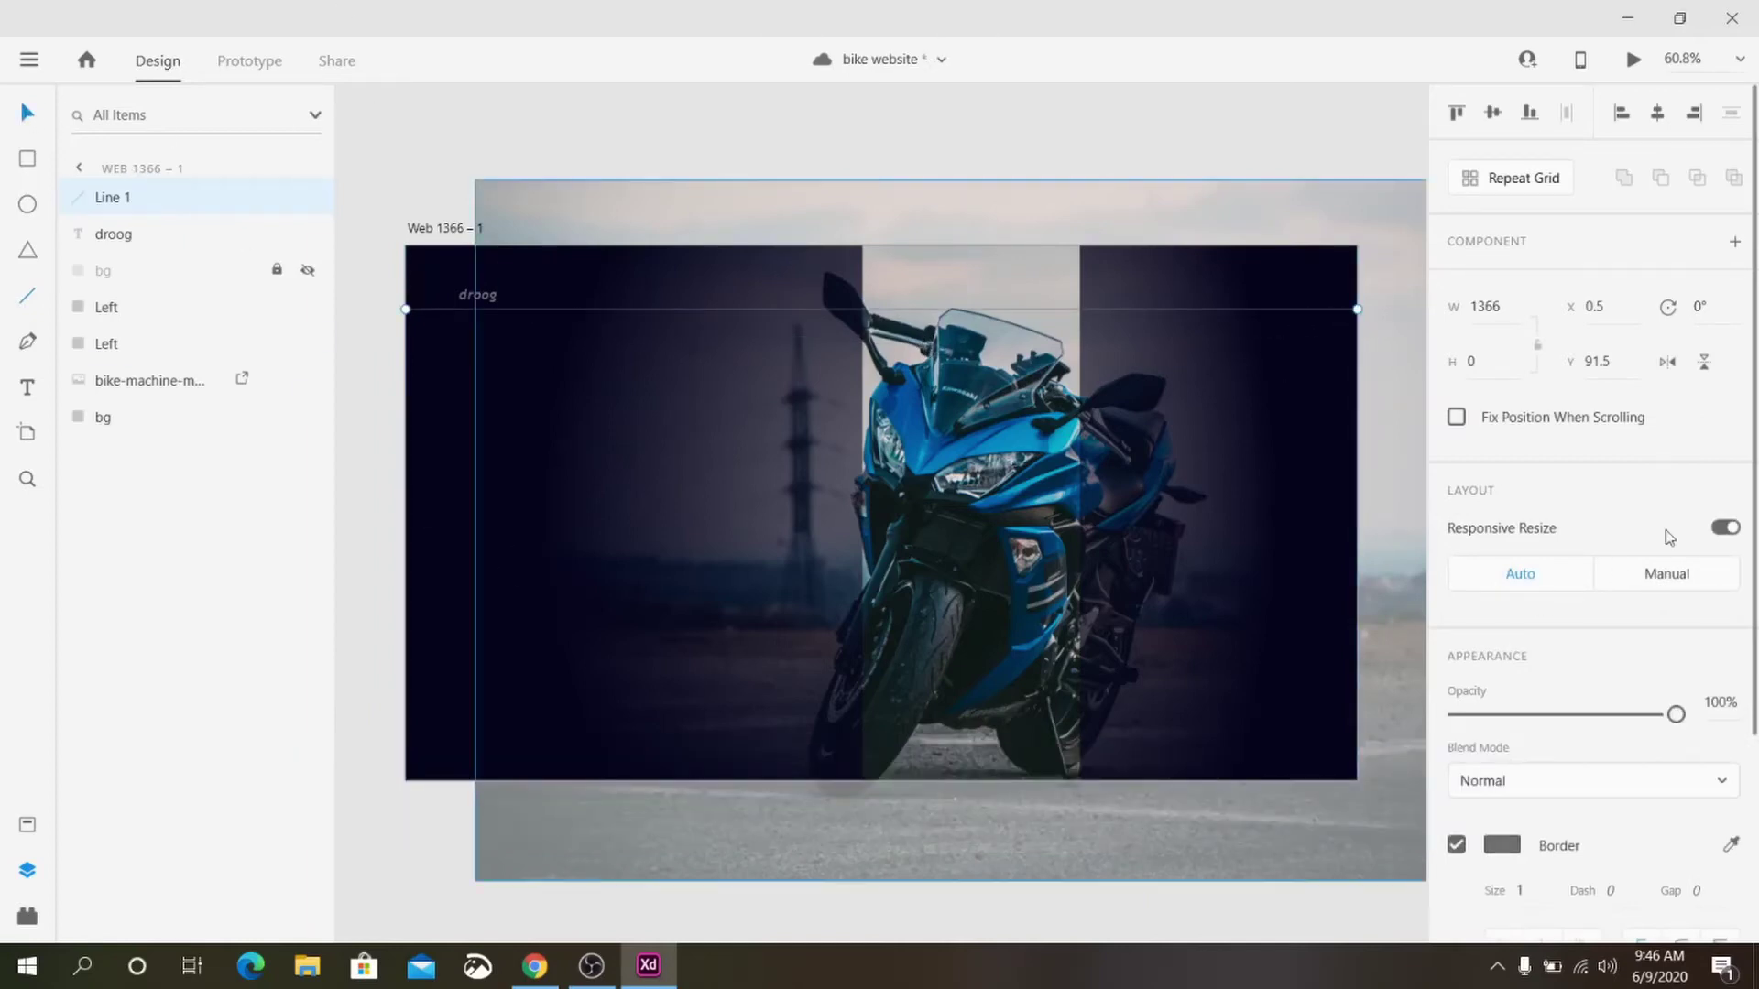
pyautogui.scroll(-3, 1665, 574)
pyautogui.click(1521, 676)
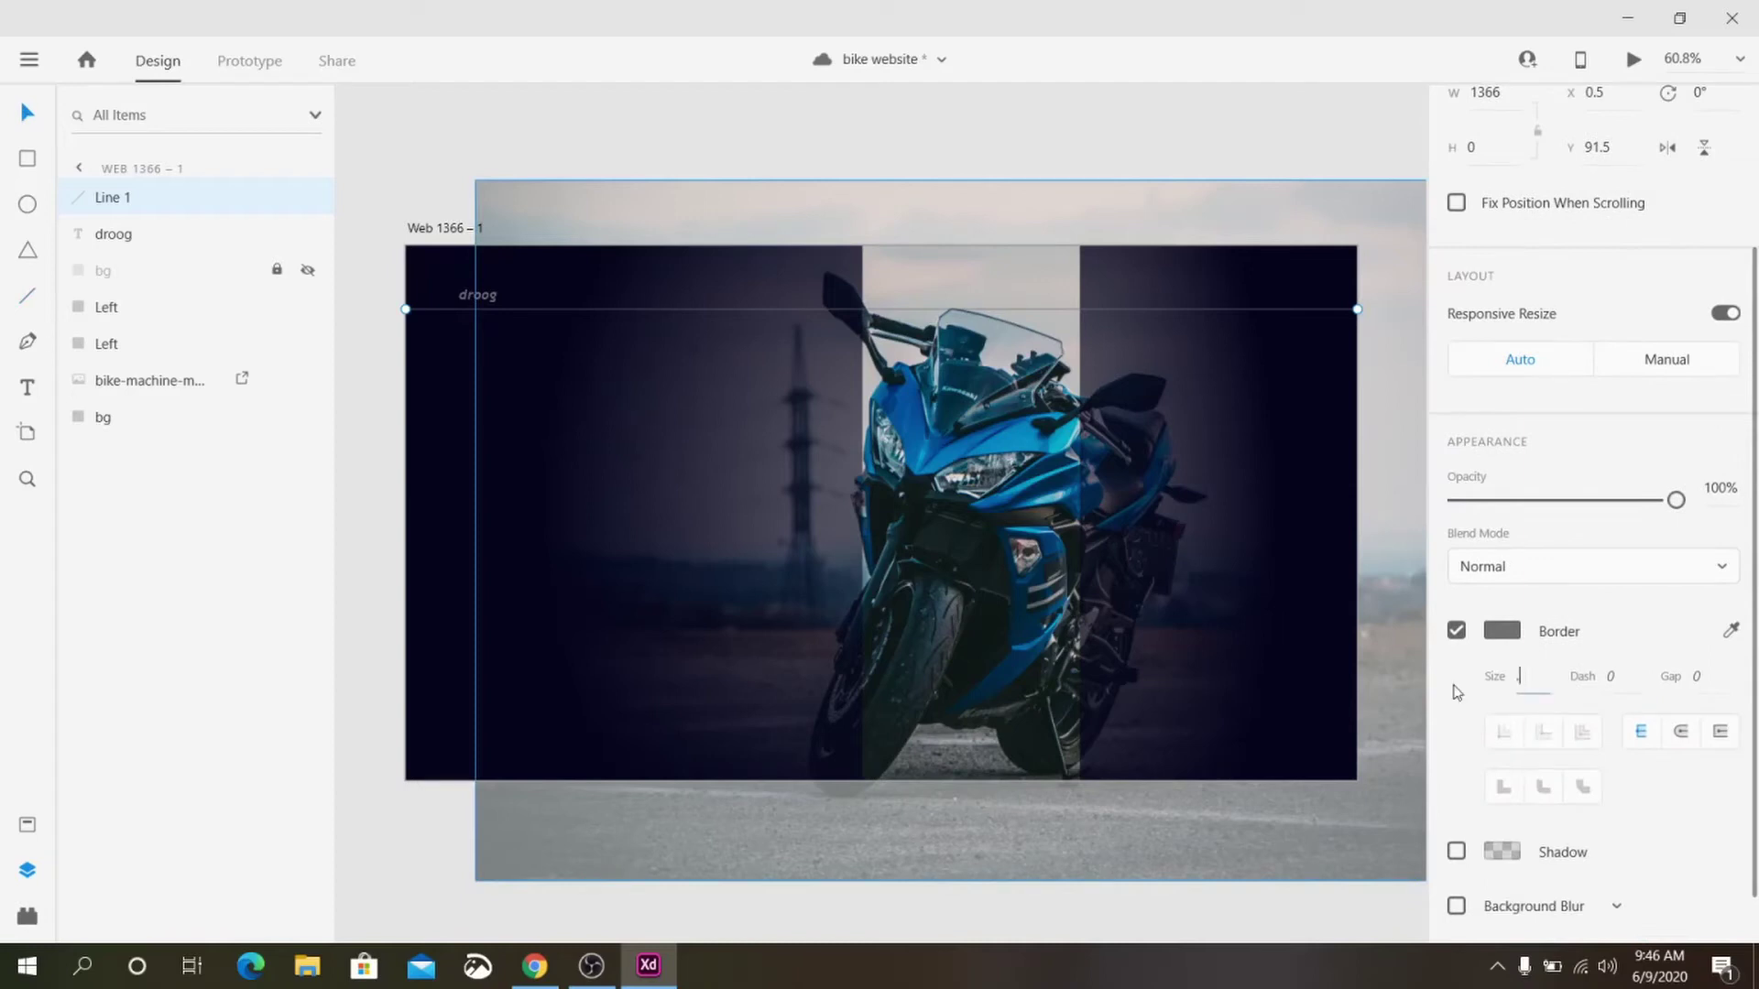
pyautogui.write('.3')
pyautogui.press('Return')
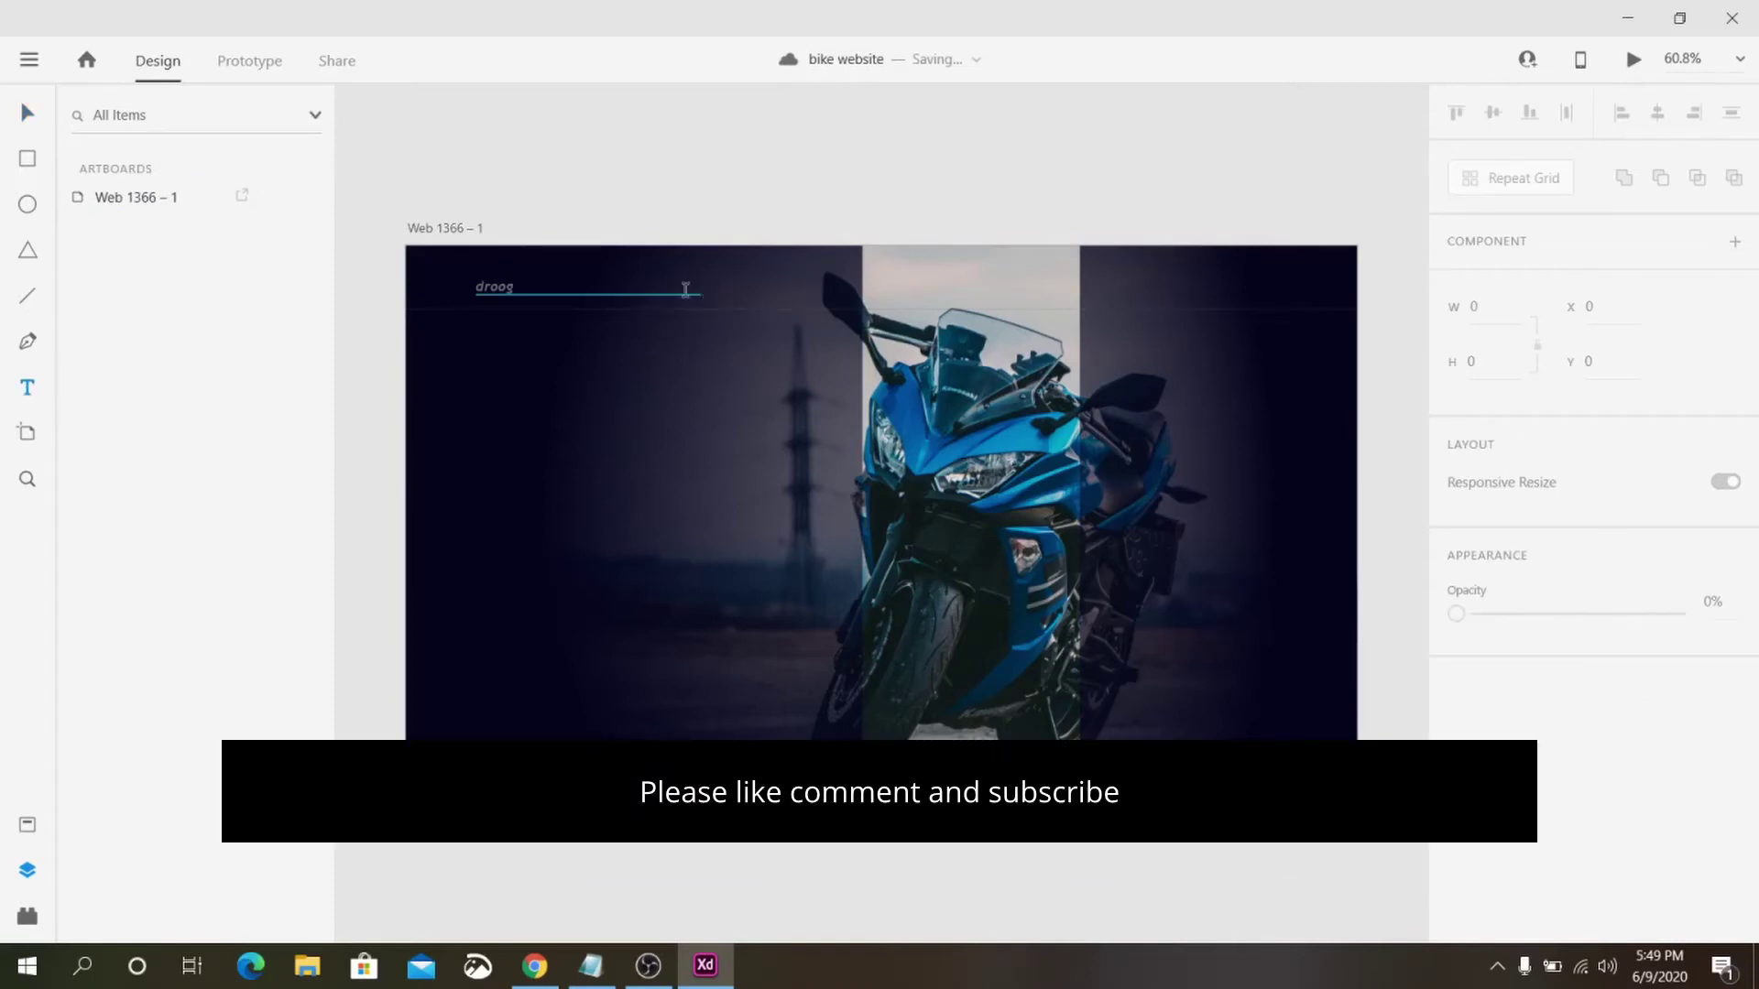
# - Add the navigation text "BIKE" beside the logo in Franklin Gothic Medium Italic, size 15
pyautogui.click(645, 288)
pyautogui.write('BIKE')
pyautogui.scroll(-5, 1719, 333)
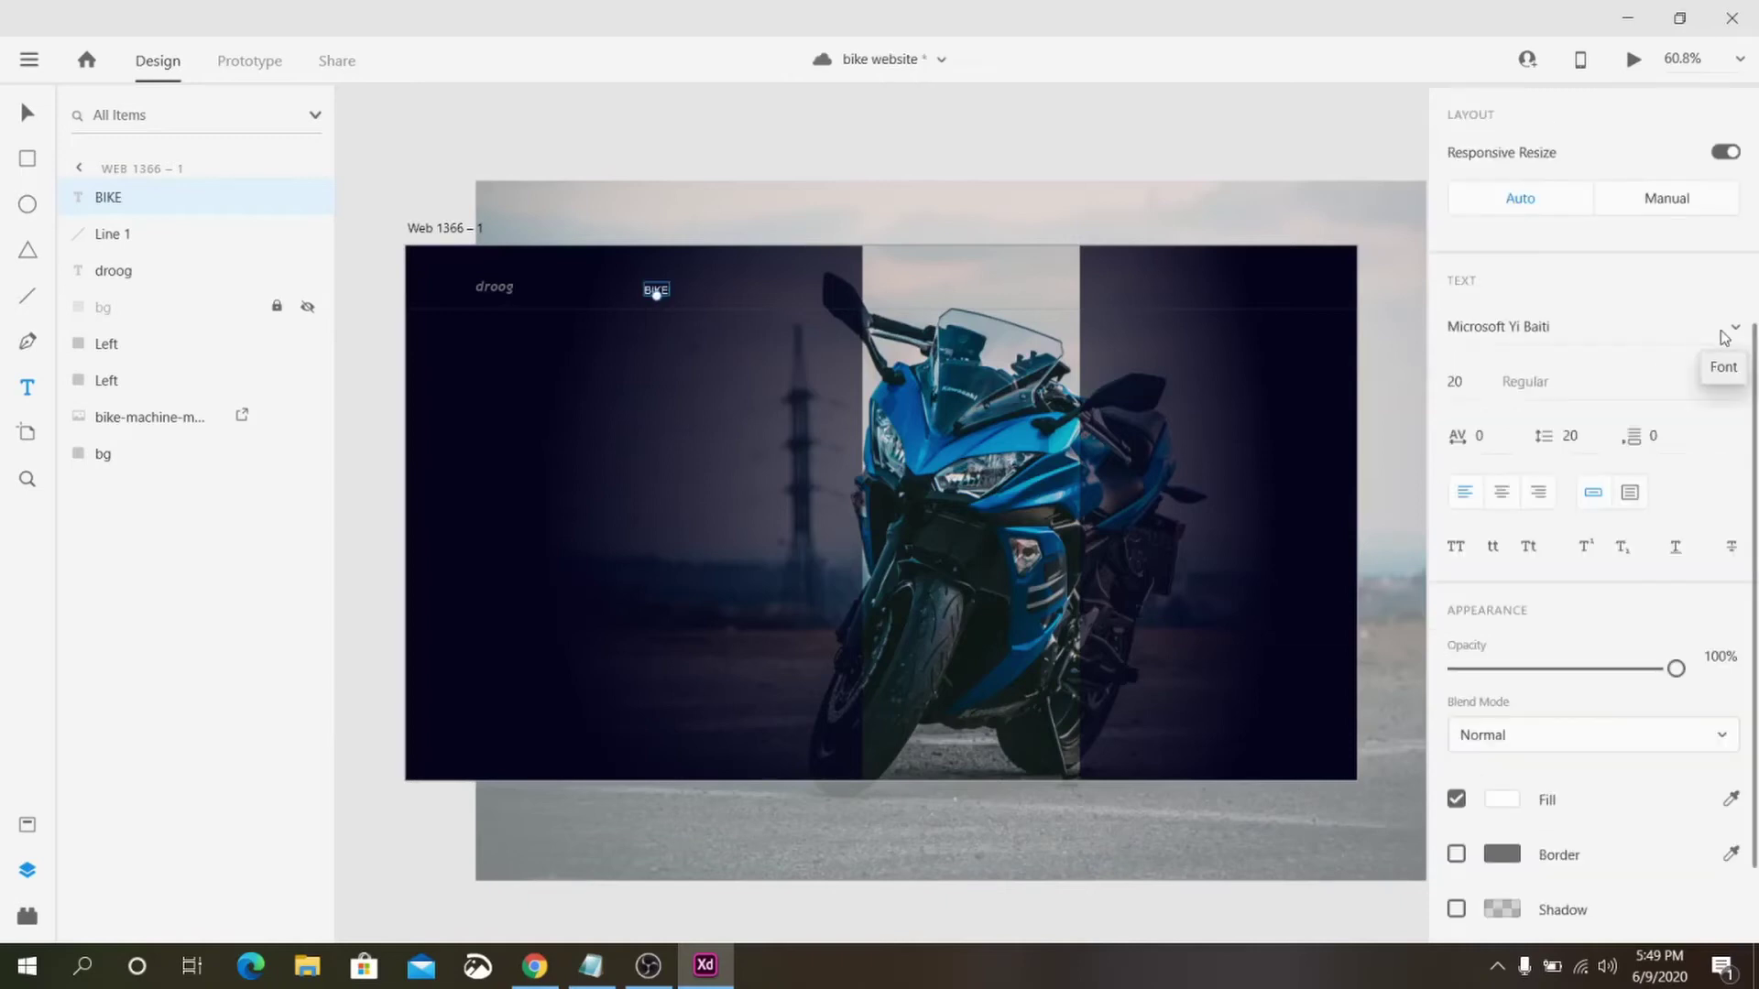
pyautogui.click(1722, 328)
pyautogui.scroll(10, 1649, 177)
pyautogui.click(1502, 252)
pyautogui.click(1719, 392)
pyautogui.click(1630, 424)
pyautogui.hotkey('shift', 'Tab')
pyautogui.write('15')
pyautogui.press('Return')
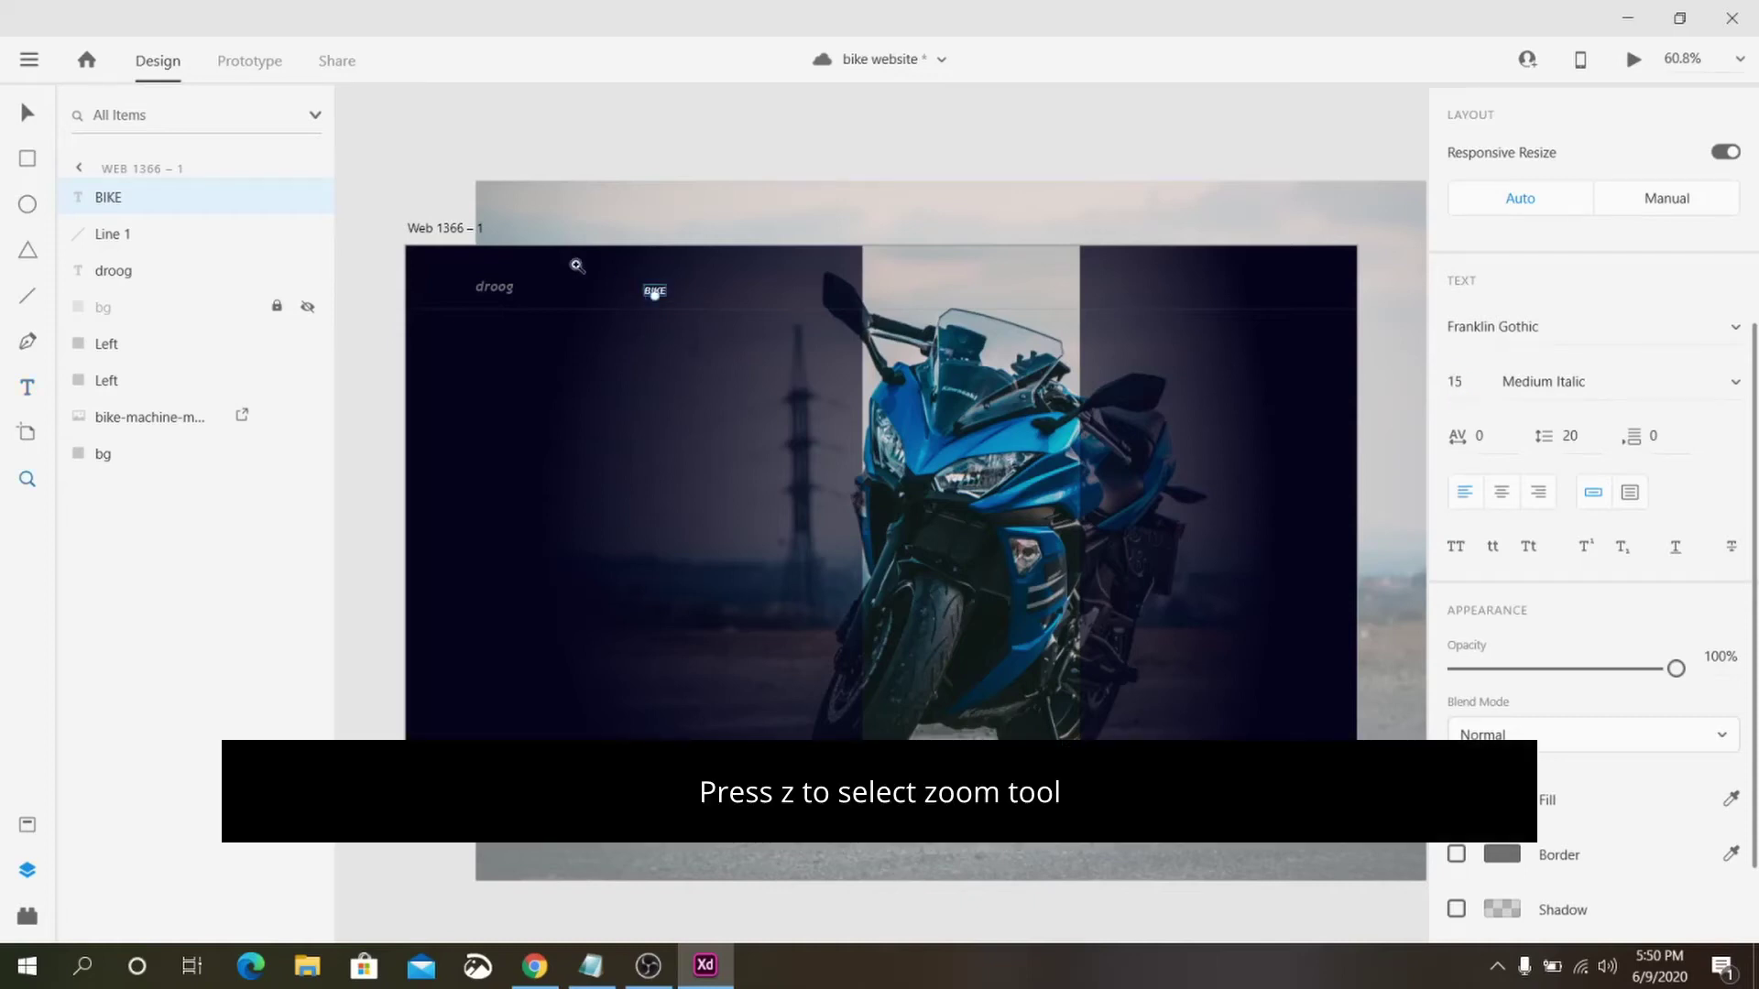
# - Nudge the BIKE text slightly upward to line it up with the droog logo
pyautogui.moveTo(578, 245); pyautogui.dragTo(656, 302)
pyautogui.keyDown('alt'); pyautogui.click(769, 392); pyautogui.keyUp('alt')
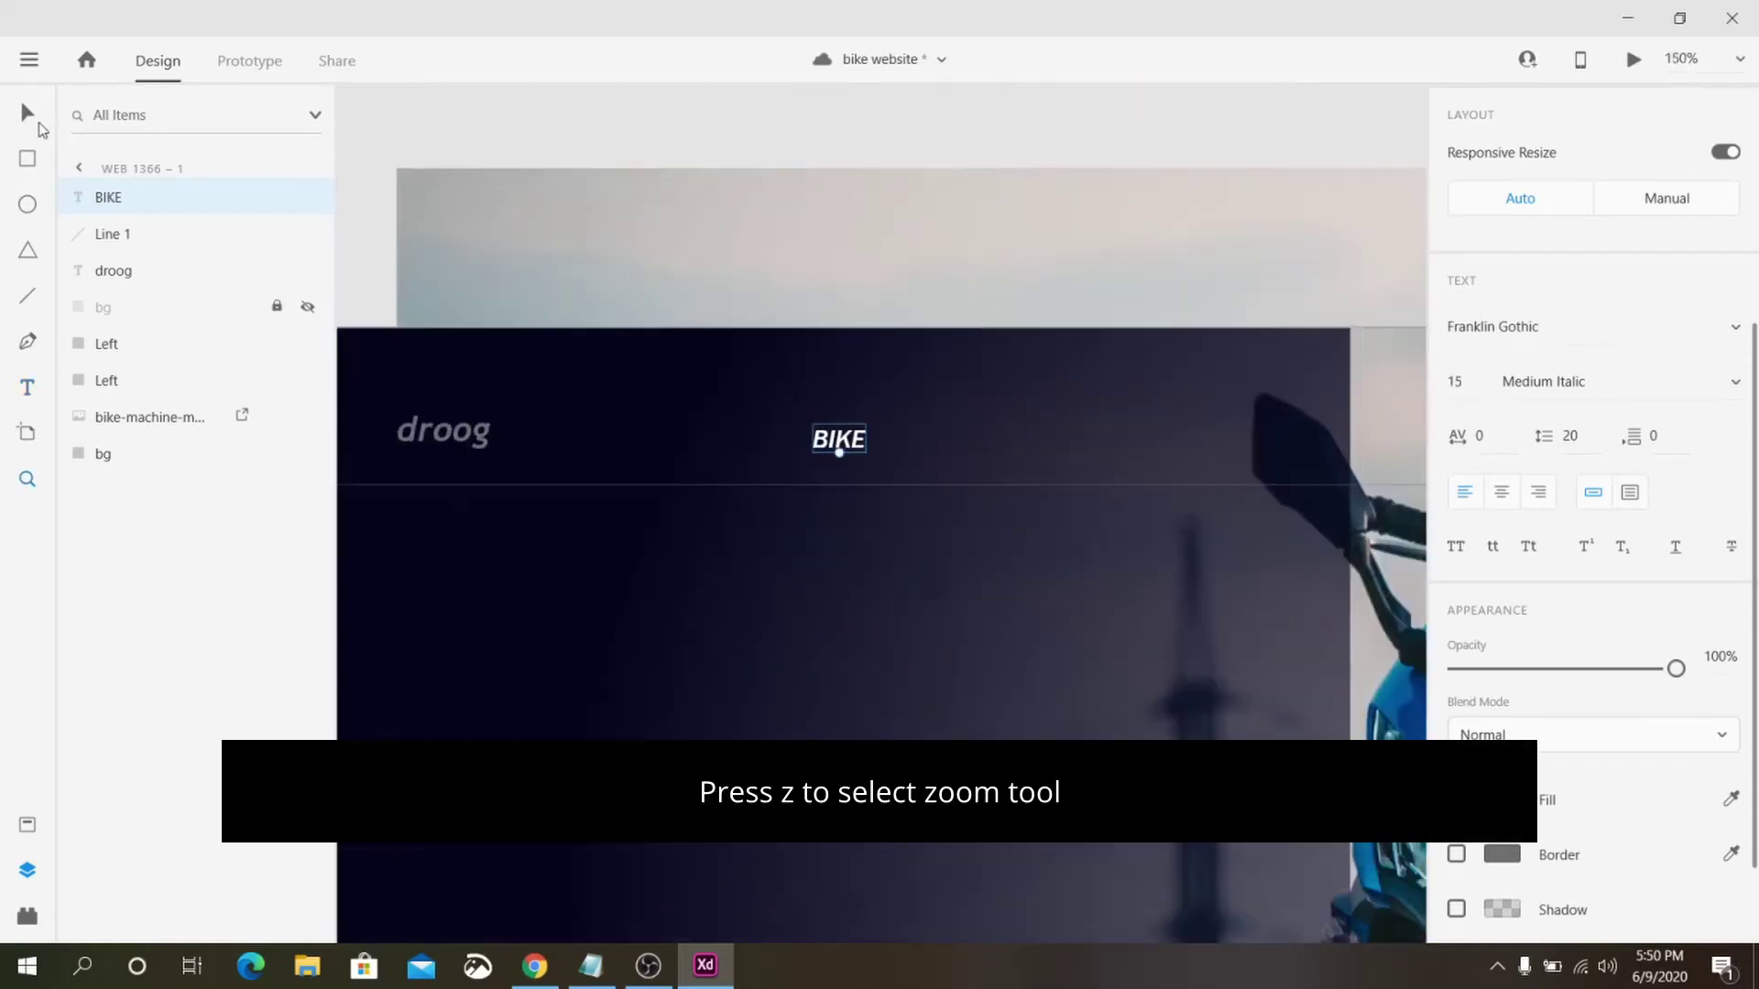
pyautogui.press('v')
pyautogui.moveTo(836, 438); pyautogui.dragTo(835, 433)
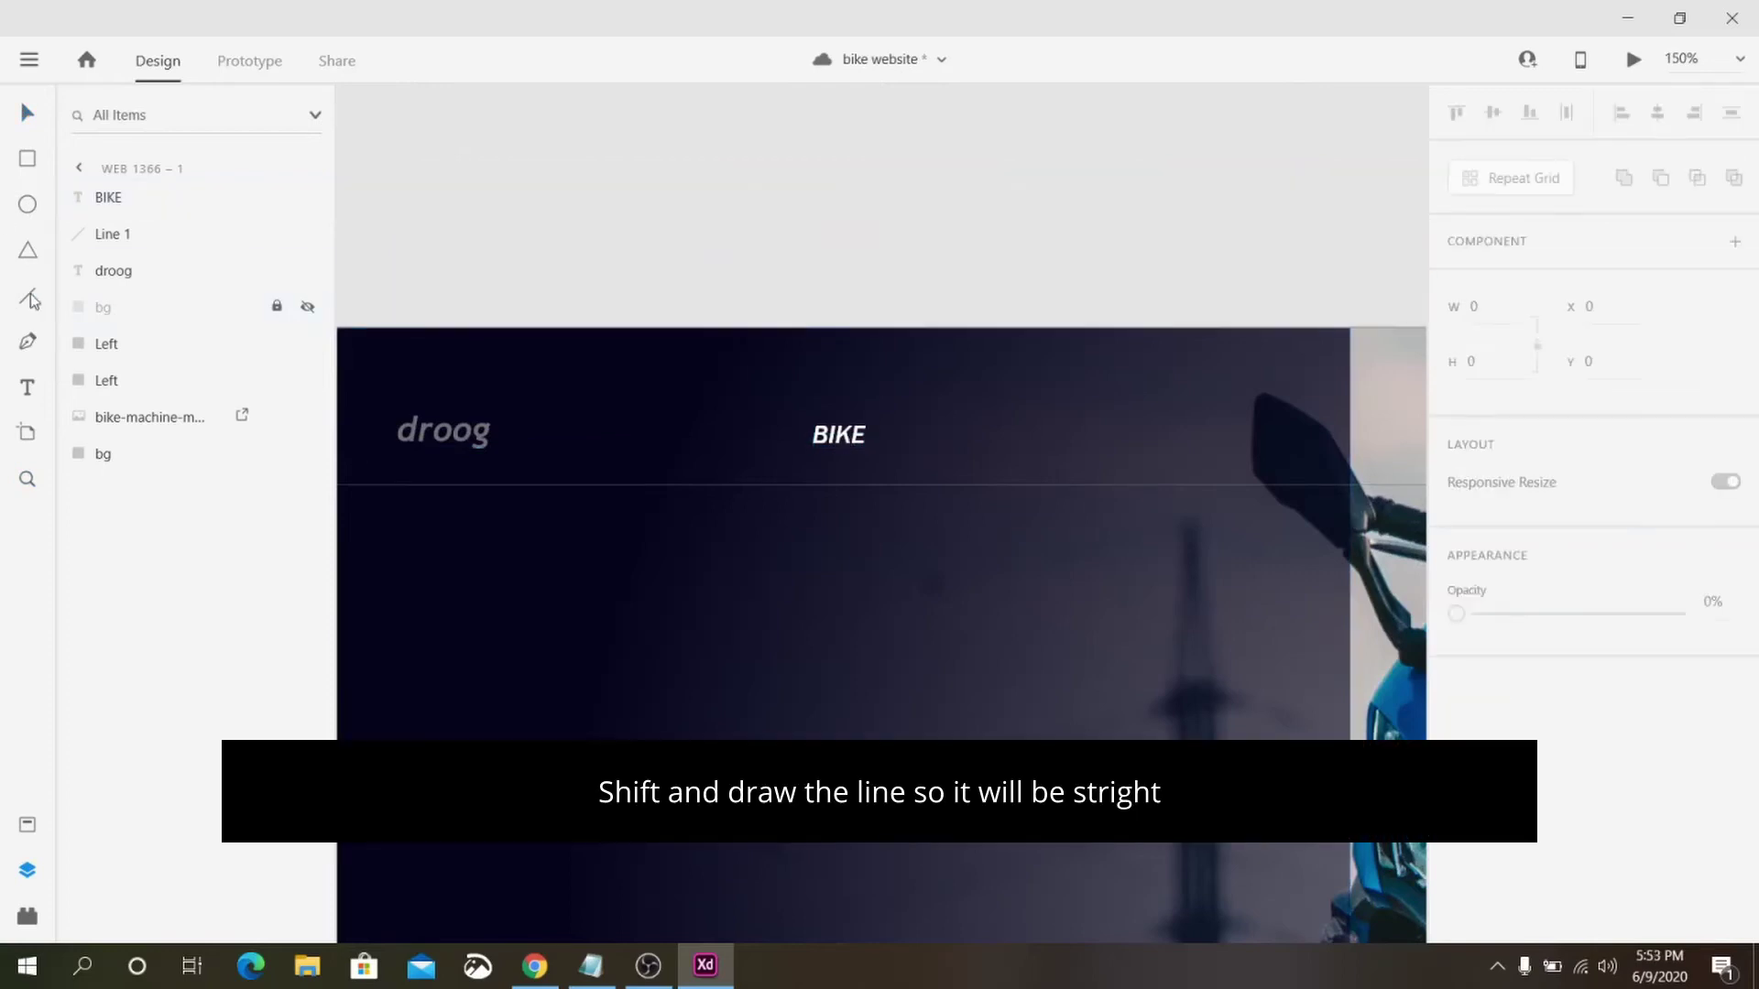
# - Draw four straight lines forming a slanted parallelogram outline about 92 × 28 around the BIKE text
pyautogui.click(31, 299)
pyautogui.moveTo(786, 409); pyautogui.dragTo(899, 409)
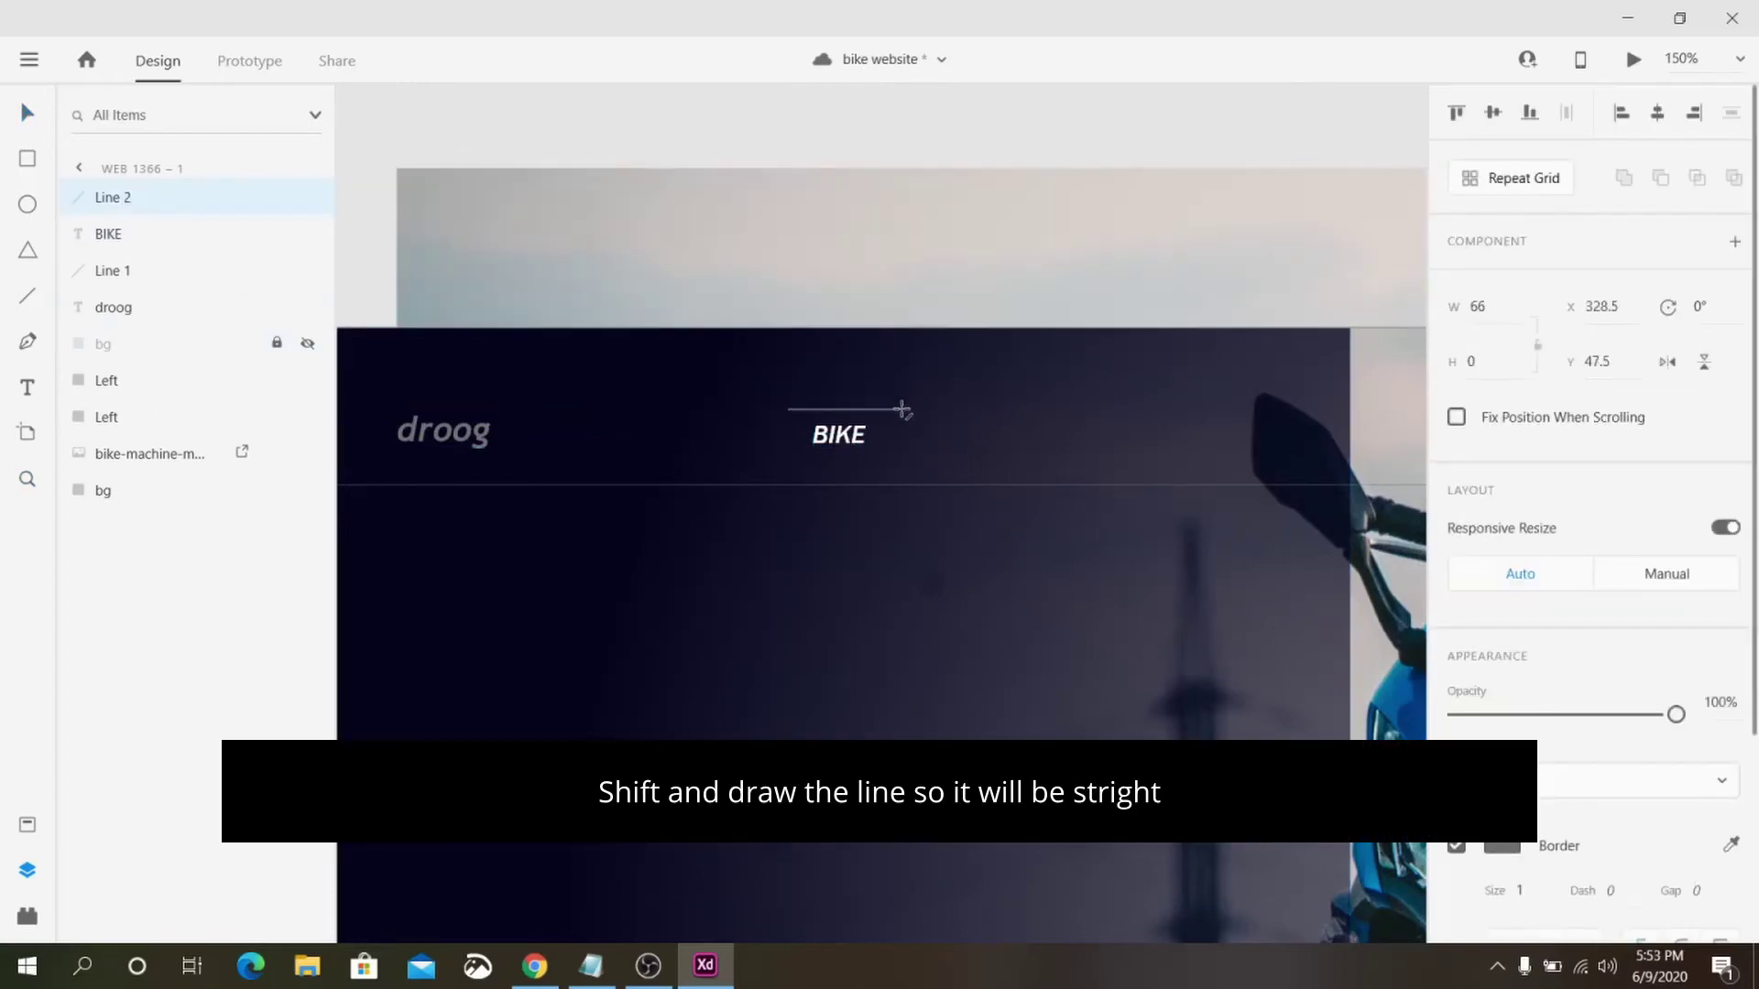
pyautogui.moveTo(787, 469)
pyautogui.mouseDown()
pyautogui.moveTo(914, 469)
pyautogui.moveTo(756, 457)
pyautogui.mouseUp()
pyautogui.click(32, 296)
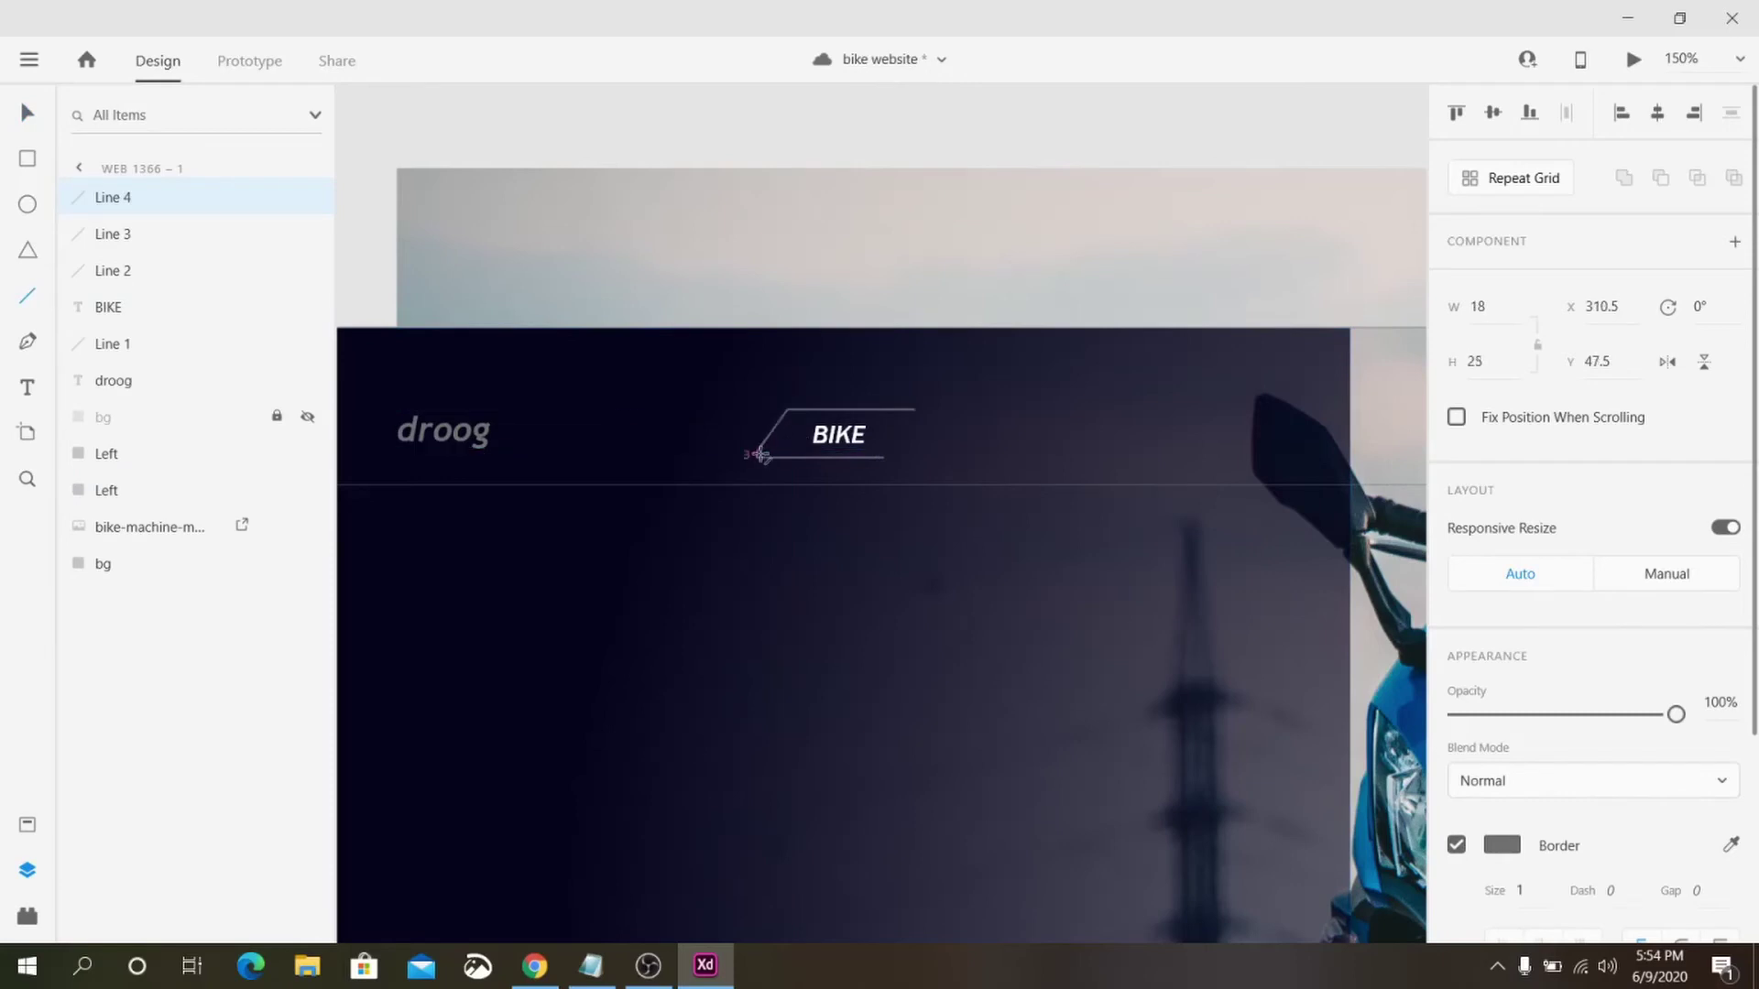
pyautogui.moveTo(915, 410); pyautogui.dragTo(883, 457)
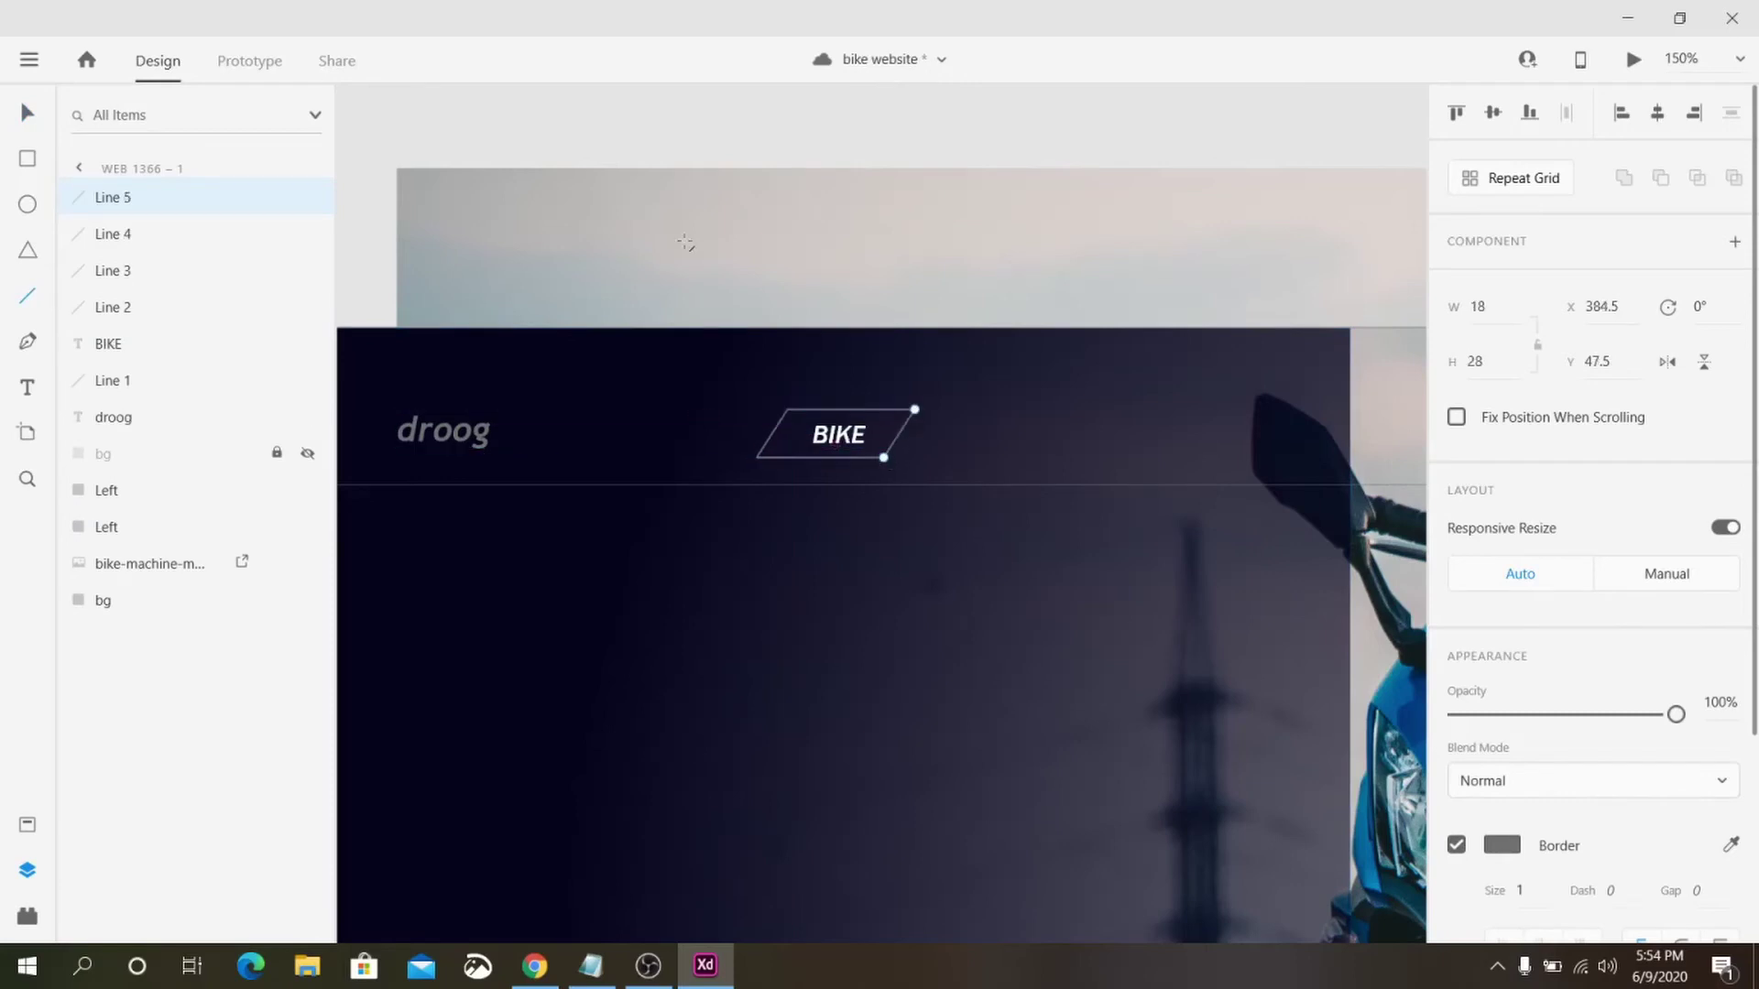
# - Turn the four outline lines around BIKE into a component and set its border colour to #0A16B0
pyautogui.click(25, 115)
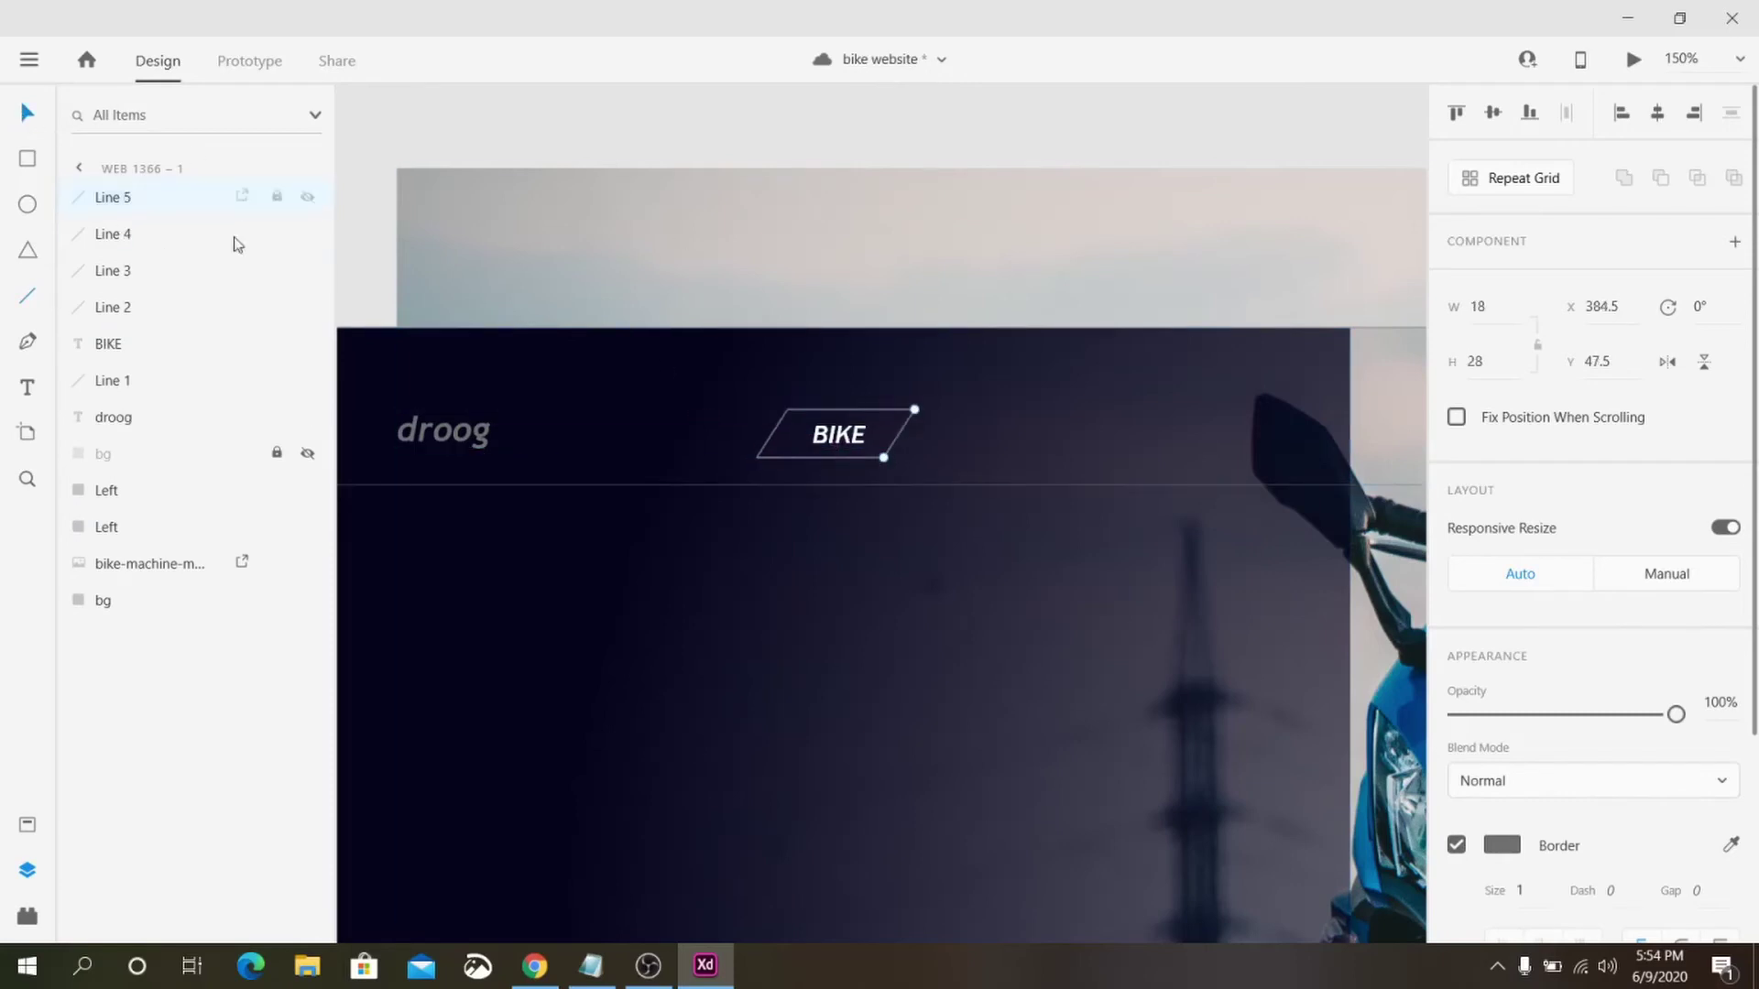
pyautogui.keyDown('shift'); pyautogui.click(123, 312); pyautogui.keyUp('shift')
pyautogui.rightClick(108, 199)
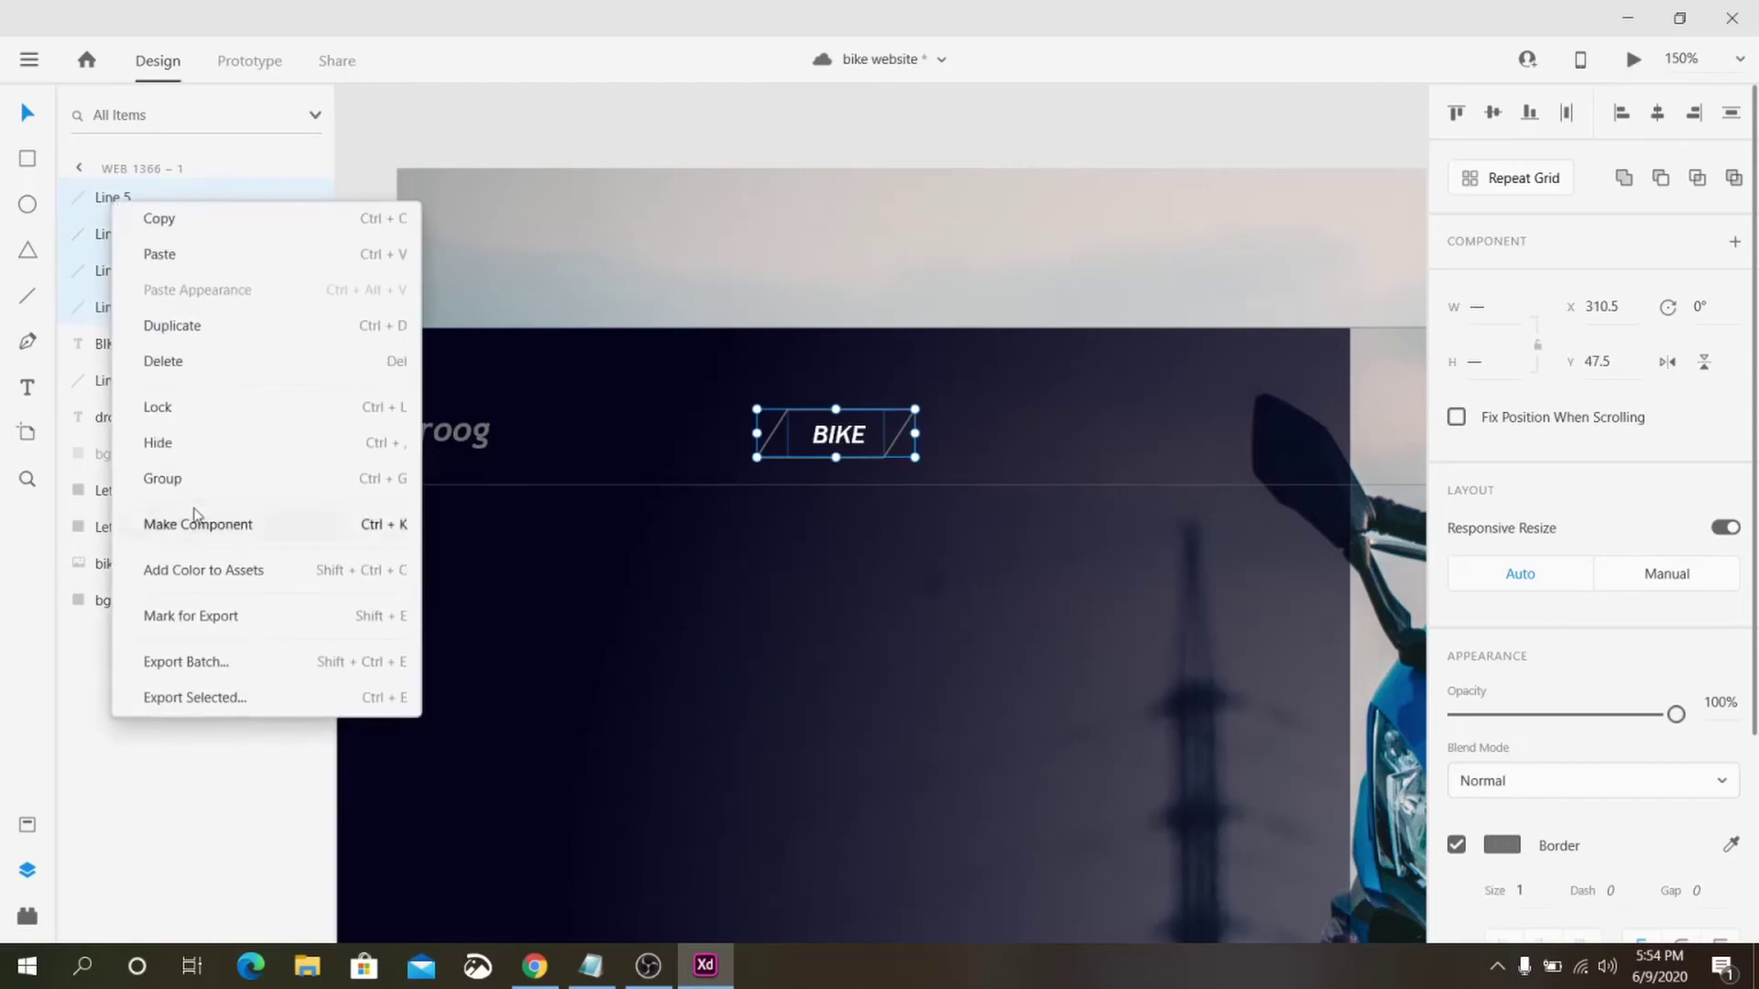
pyautogui.click(203, 521)
pyautogui.click(1503, 682)
pyautogui.click(1386, 596)
pyautogui.moveTo(1350, 601)
pyautogui.mouseDown()
pyautogui.moveTo(1334, 629)
pyautogui.moveTo(1343, 580)
pyautogui.mouseUp()
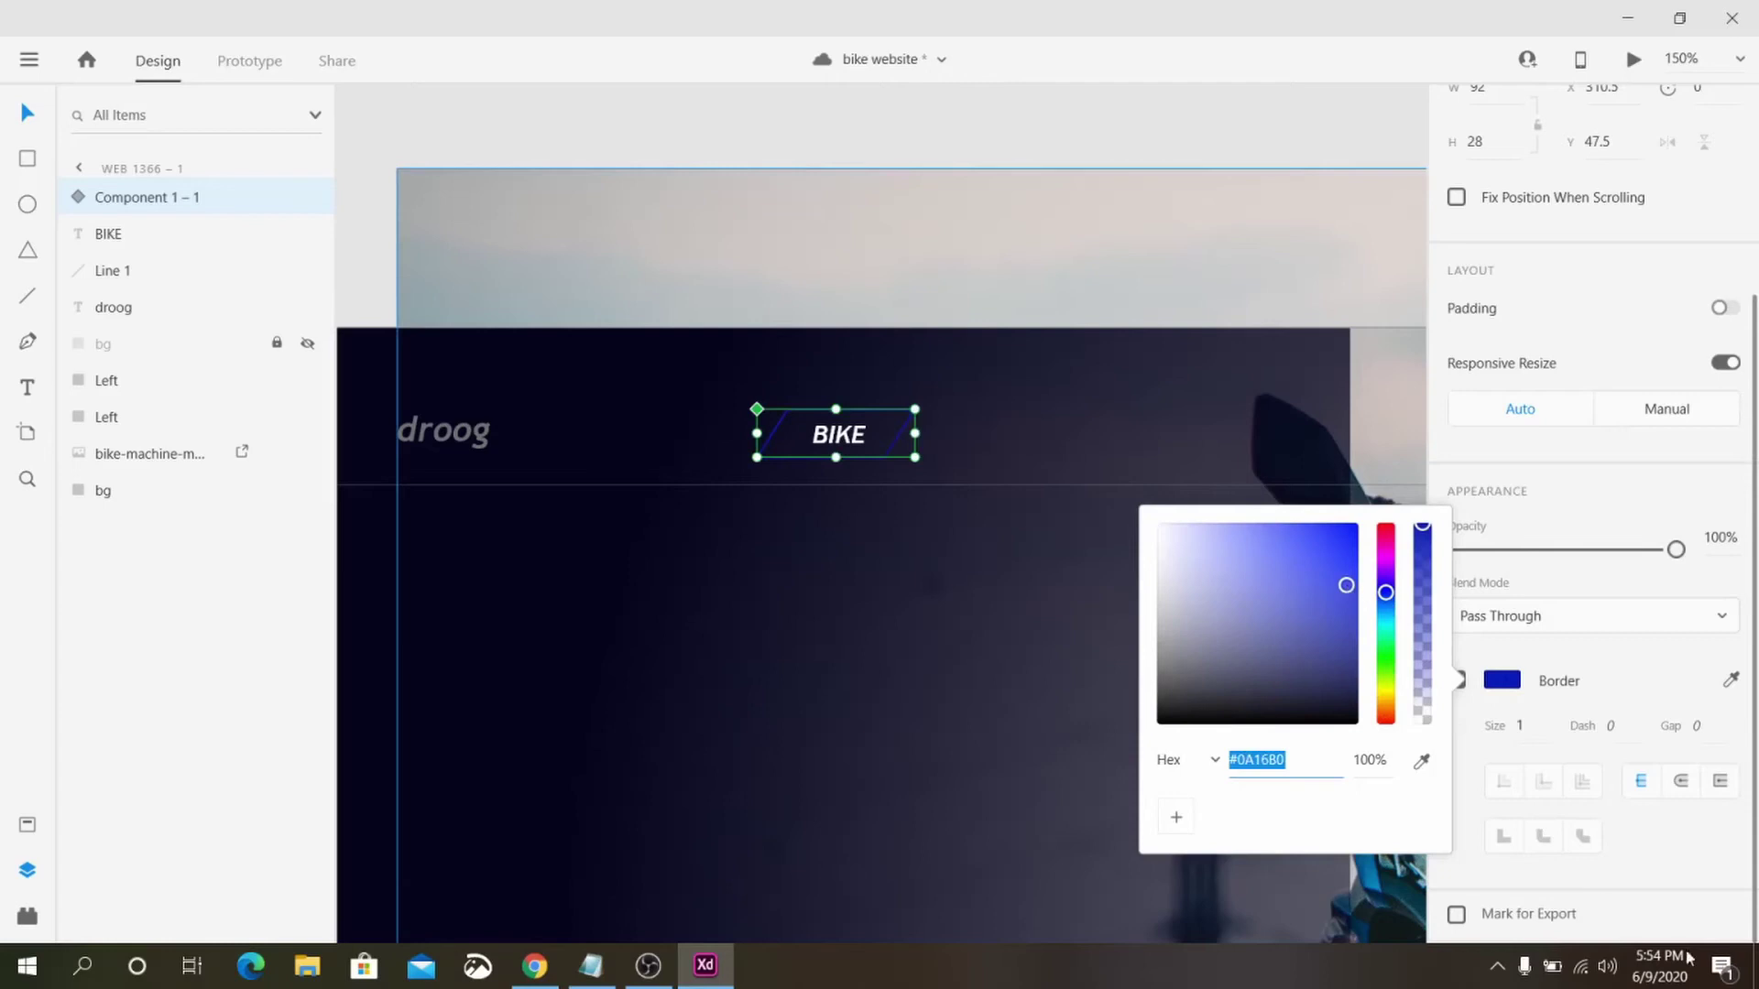
pyautogui.click(1752, 683)
# - Try to duplicate the parallelogram outline component
pyautogui.rightClick(146, 195)
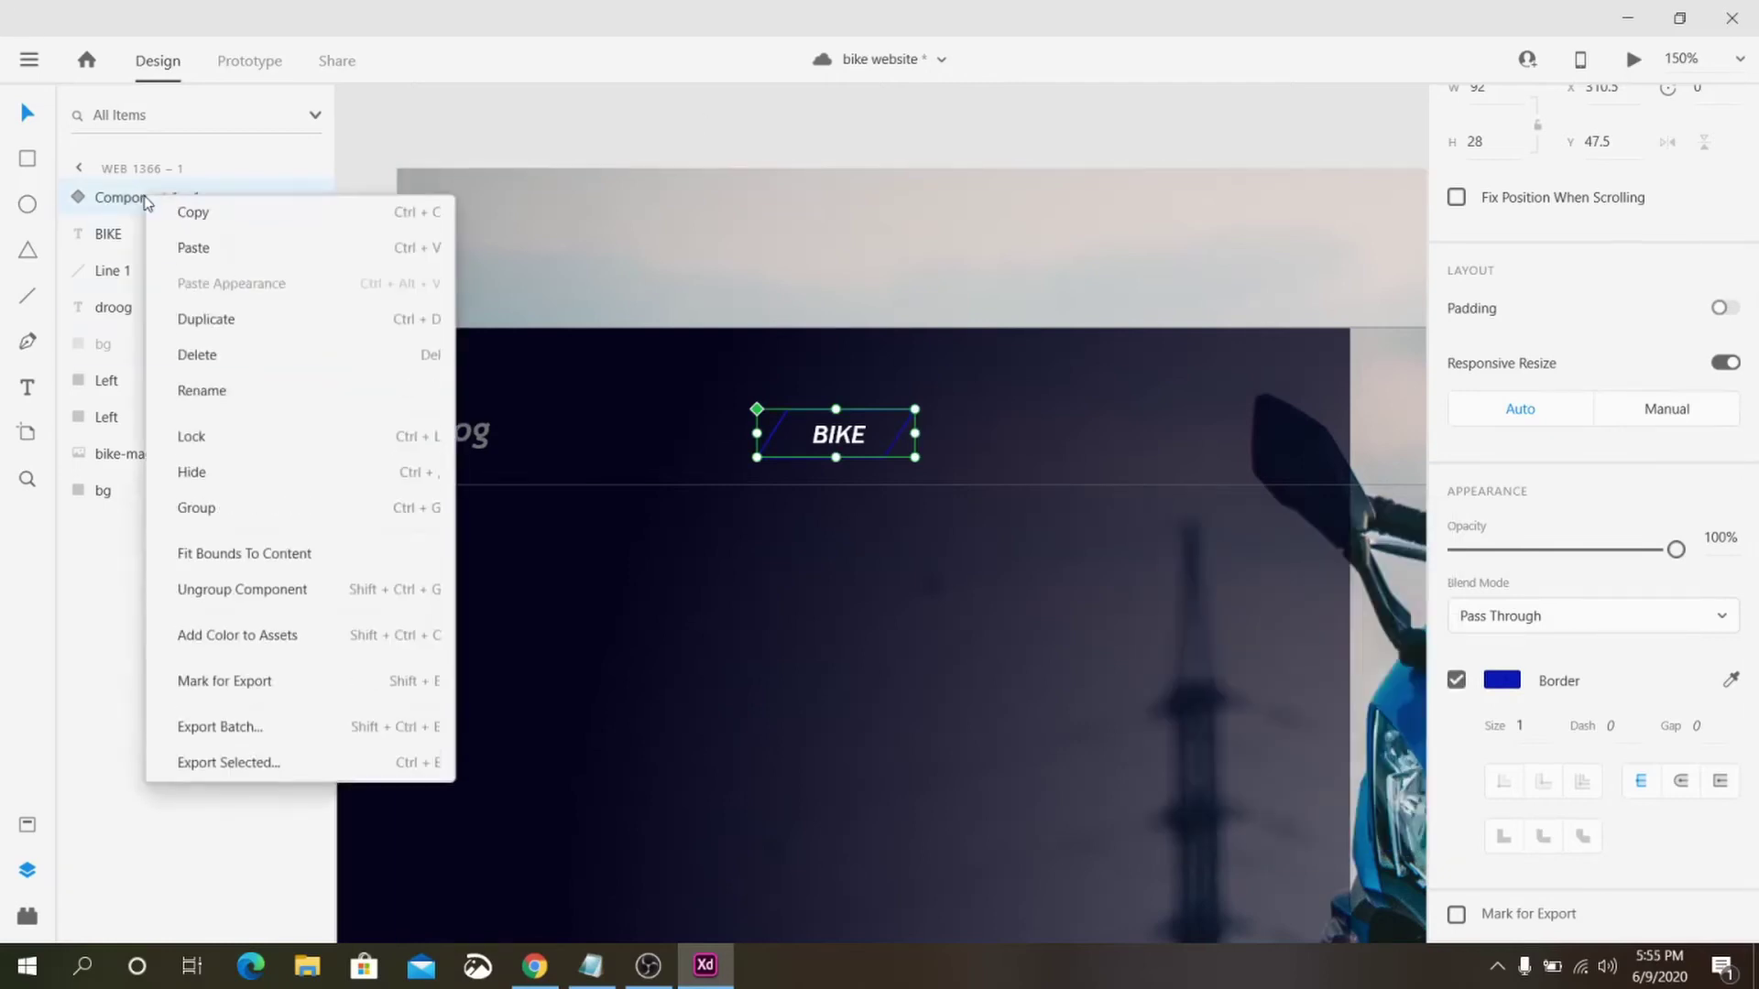
pyautogui.click(201, 323)
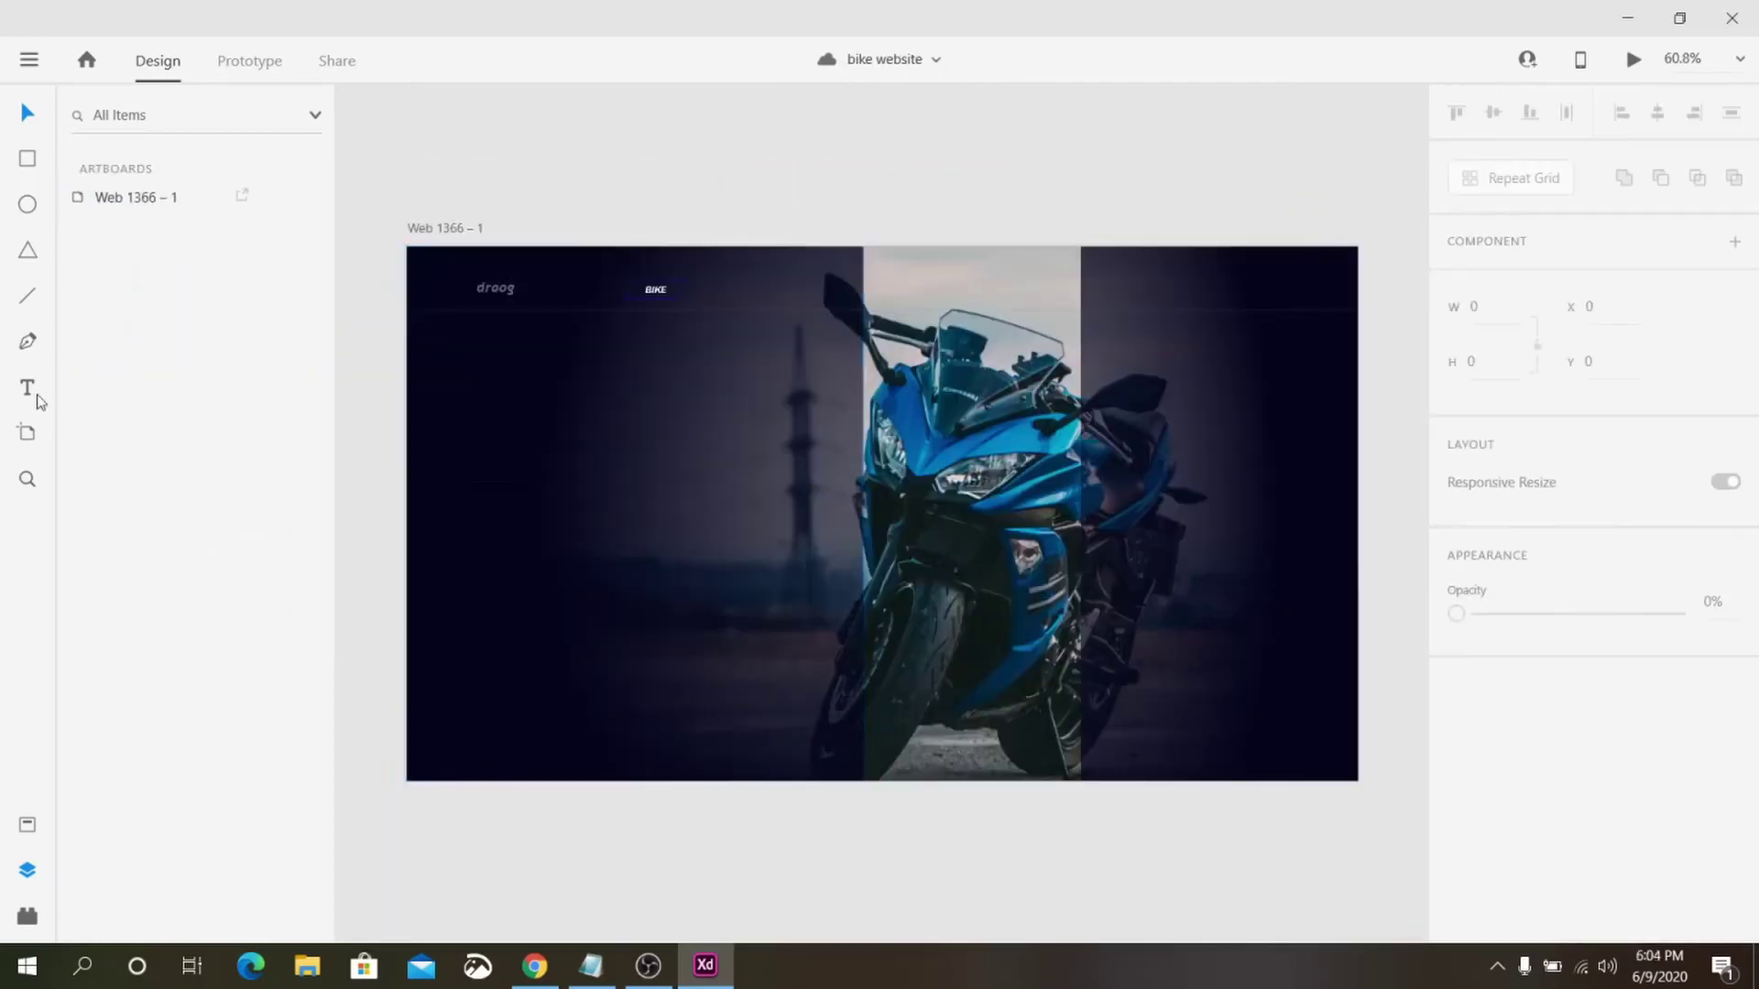
# - Add the navigation text "WHO WE ARE", "TESTIMONIALS" and "CONTACT" on one line after BIKE in Franklin Gothic
pyautogui.click(783, 297)
pyautogui.write('WHO WE ARE TESTIMONIALS CONTACT')
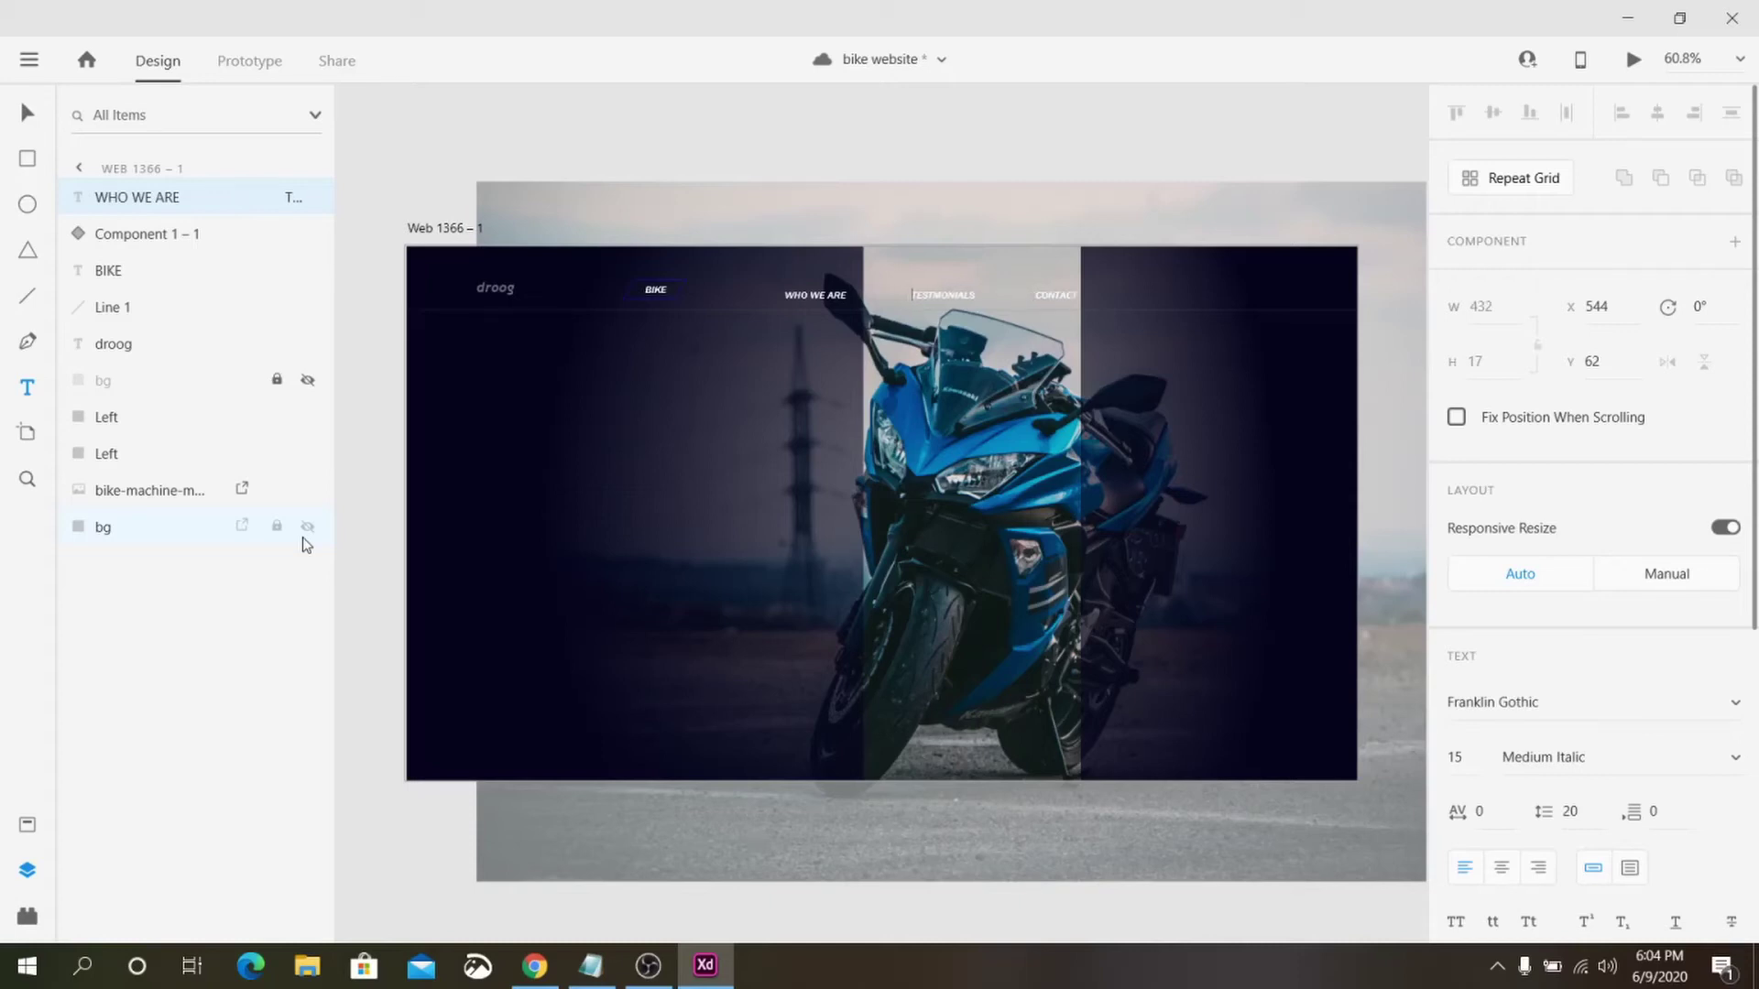
pyautogui.hotkey('ctrl', 'a')
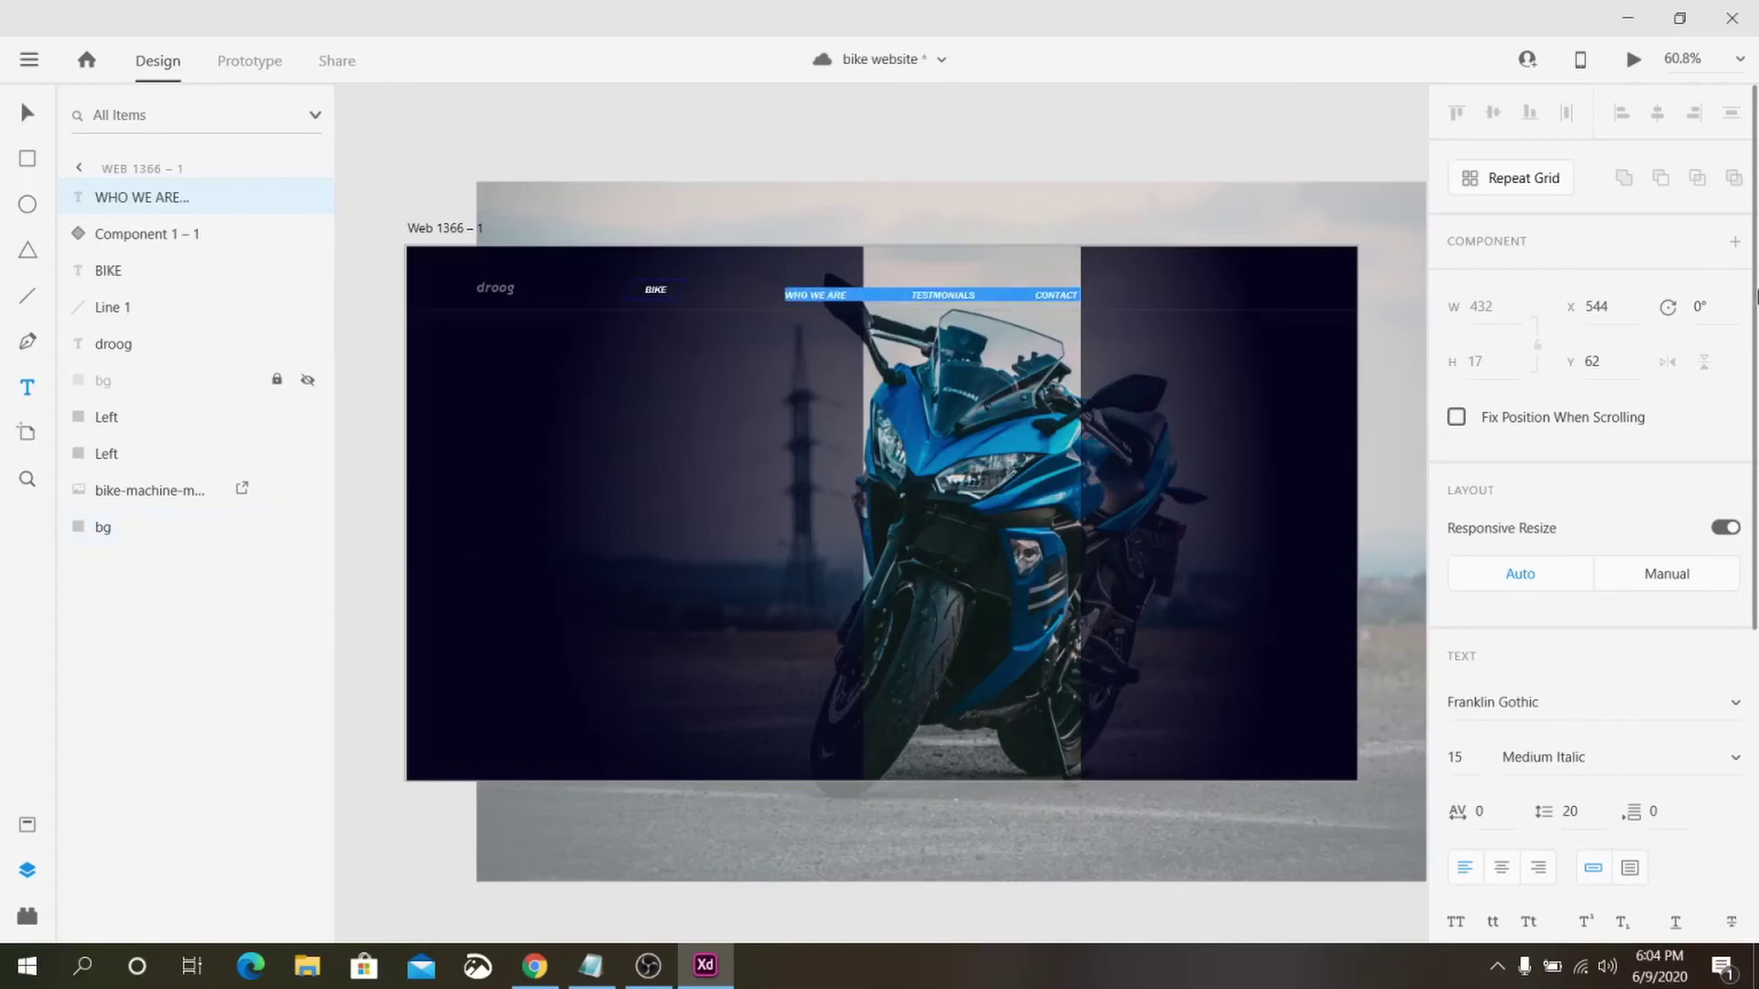
pyautogui.scroll(-3, 1722, 458)
pyautogui.click(1734, 420)
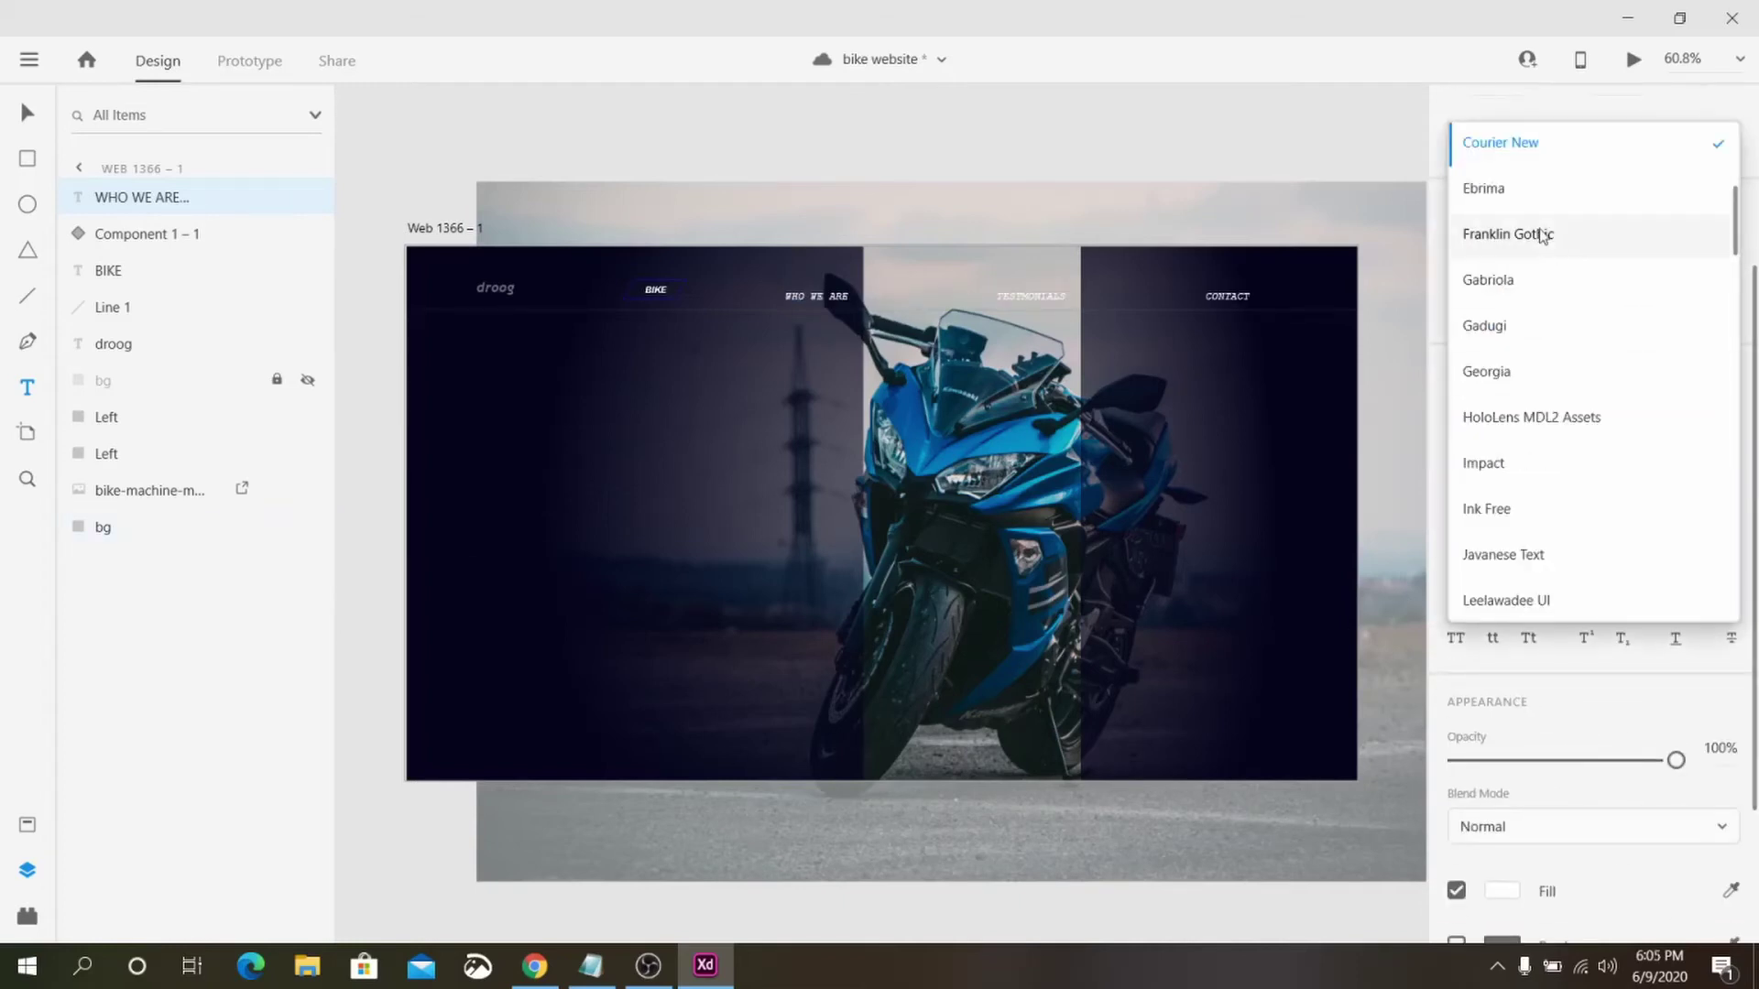
pyautogui.click(1539, 235)
pyautogui.click(145, 233)
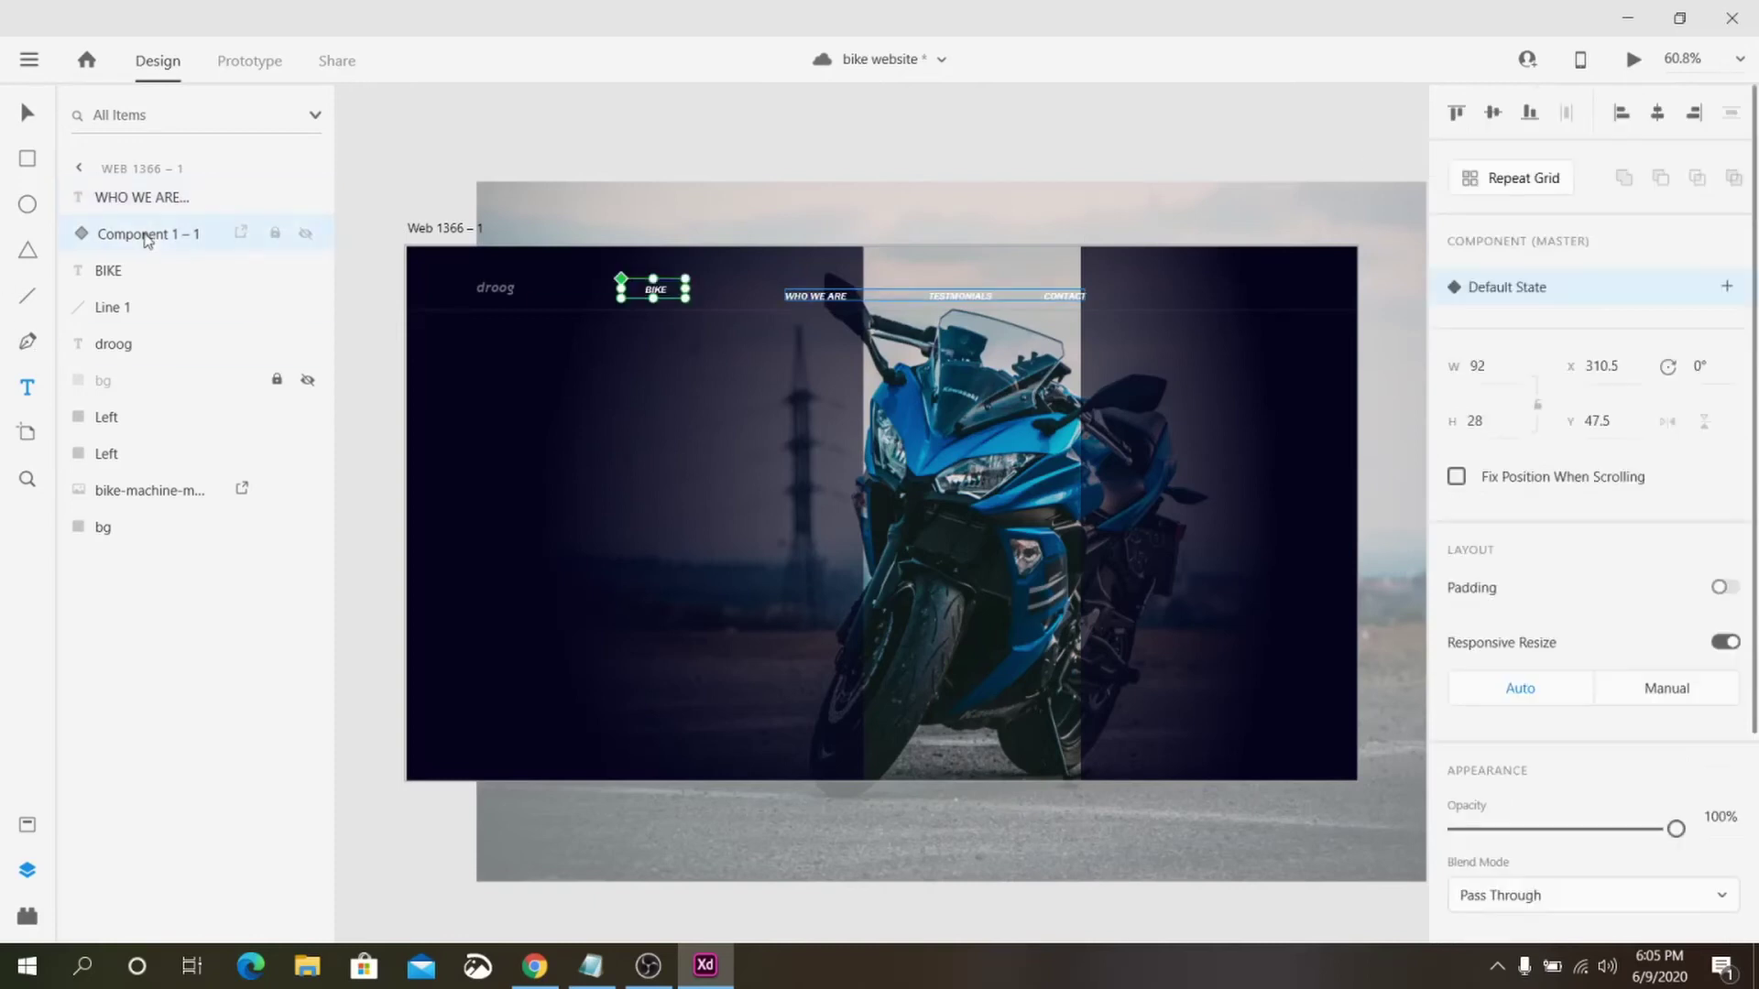
pyautogui.doubleClick(658, 289)
pyautogui.doubleClick(822, 298)
pyautogui.press('Escape')
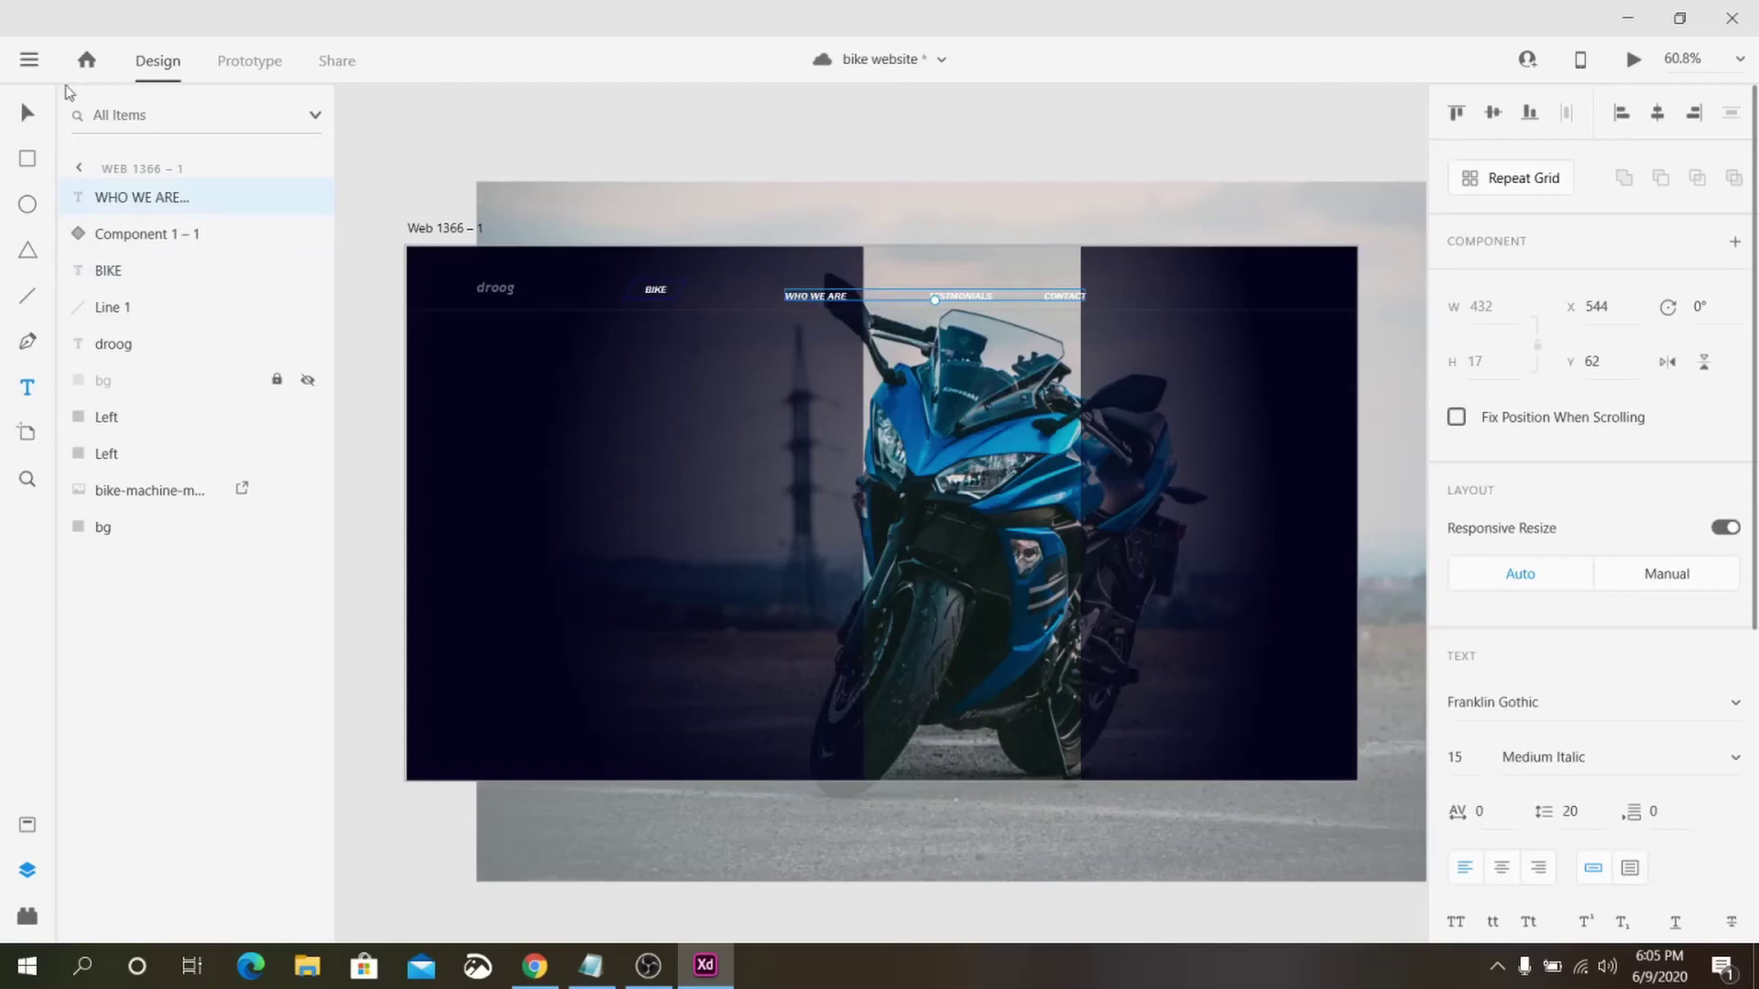
# - Duplicate the parallelogram outline component and move the copy along the header to the area after CONTACT
pyautogui.click(146, 235)
pyautogui.rightClick(111, 235)
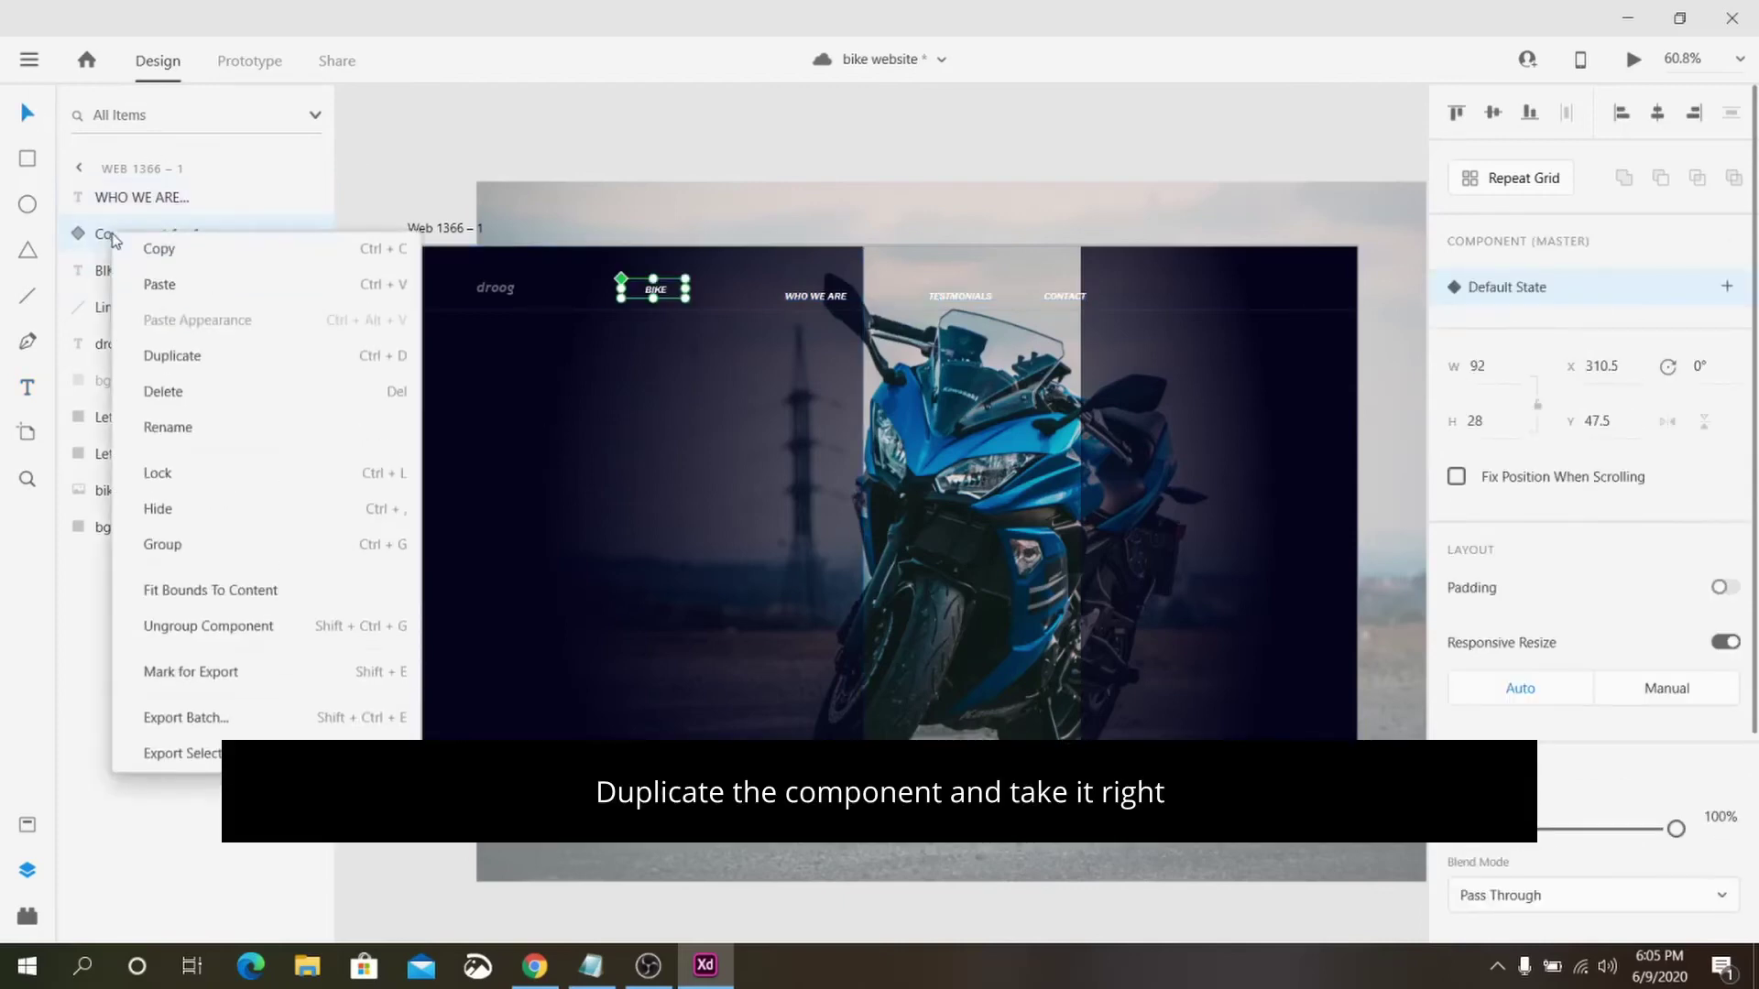
pyautogui.click(170, 357)
pyautogui.moveTo(642, 289); pyautogui.dragTo(1210, 289)
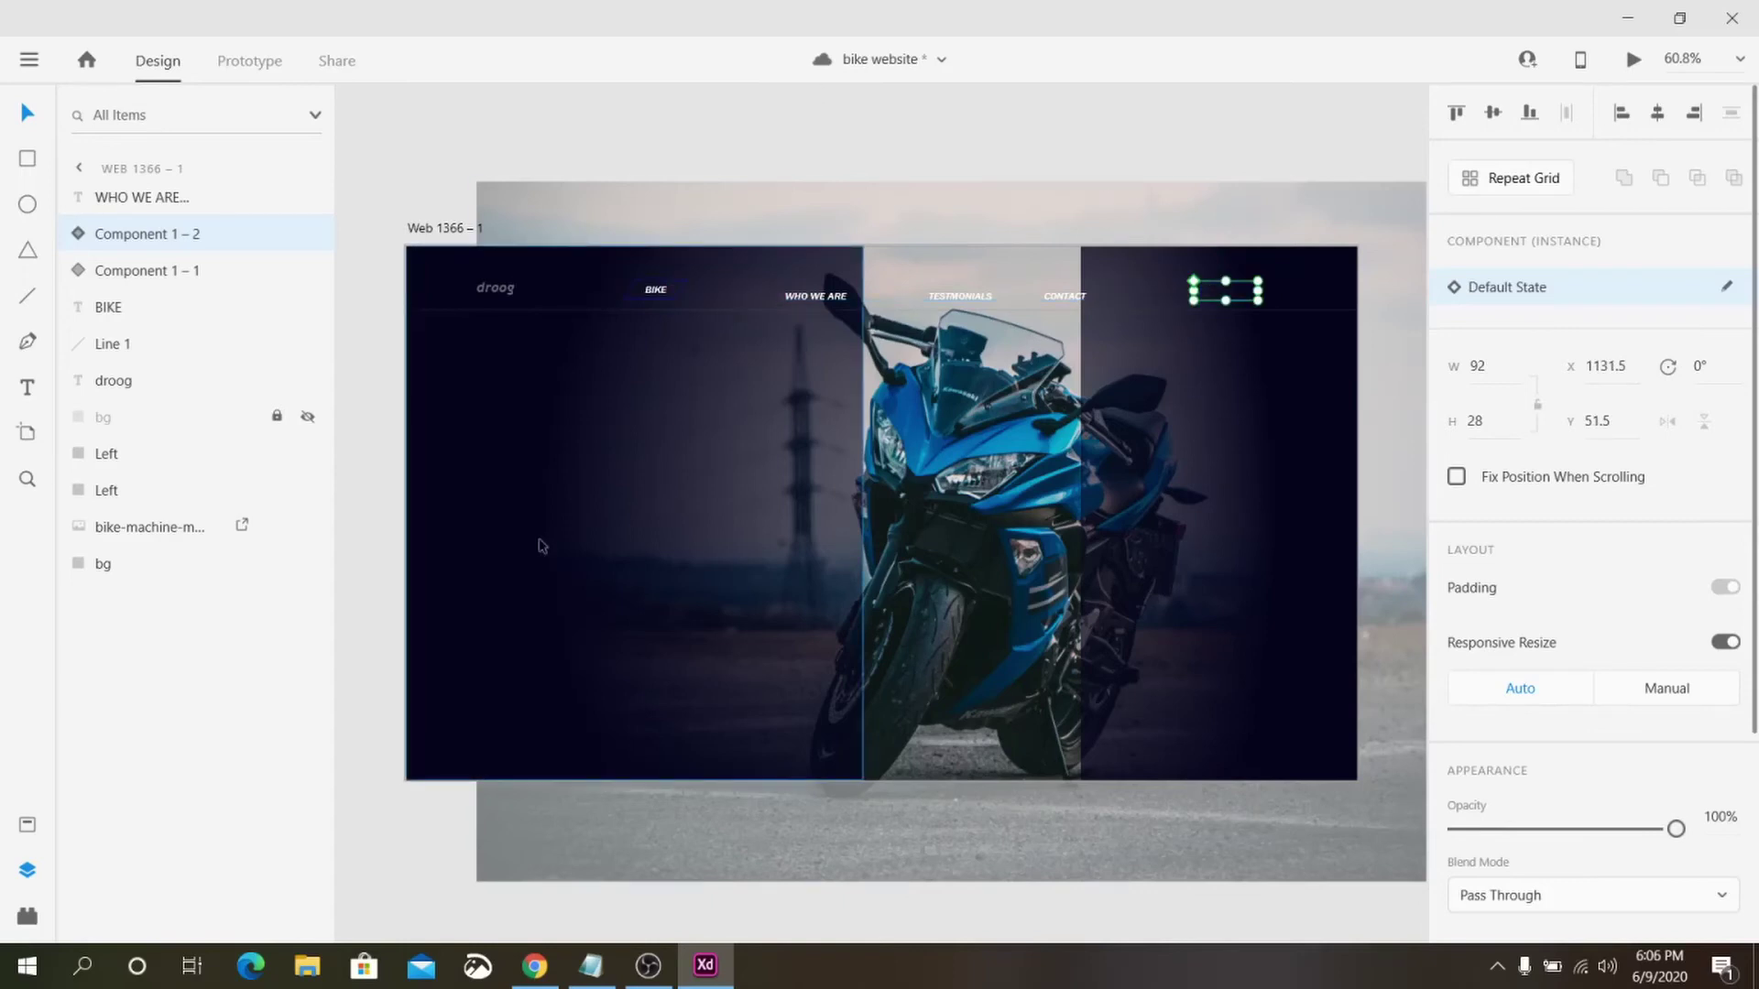
# - Duplicate the BIKE text, change the copy to "SHOW" and place it inside the copied parallelogram outline
pyautogui.click(112, 312)
pyautogui.rightClick(114, 314)
pyautogui.click(175, 437)
pyautogui.moveTo(655, 289); pyautogui.dragTo(1333, 387)
pyautogui.doubleClick(658, 371)
pyautogui.write('sh')
pyautogui.press('BackSpace')
pyautogui.press('BackSpace')
pyautogui.write('sow')
pyautogui.press('BackSpace')
pyautogui.press('BackSpace')
pyautogui.press('BackSpace')
pyautogui.write('SHOW')
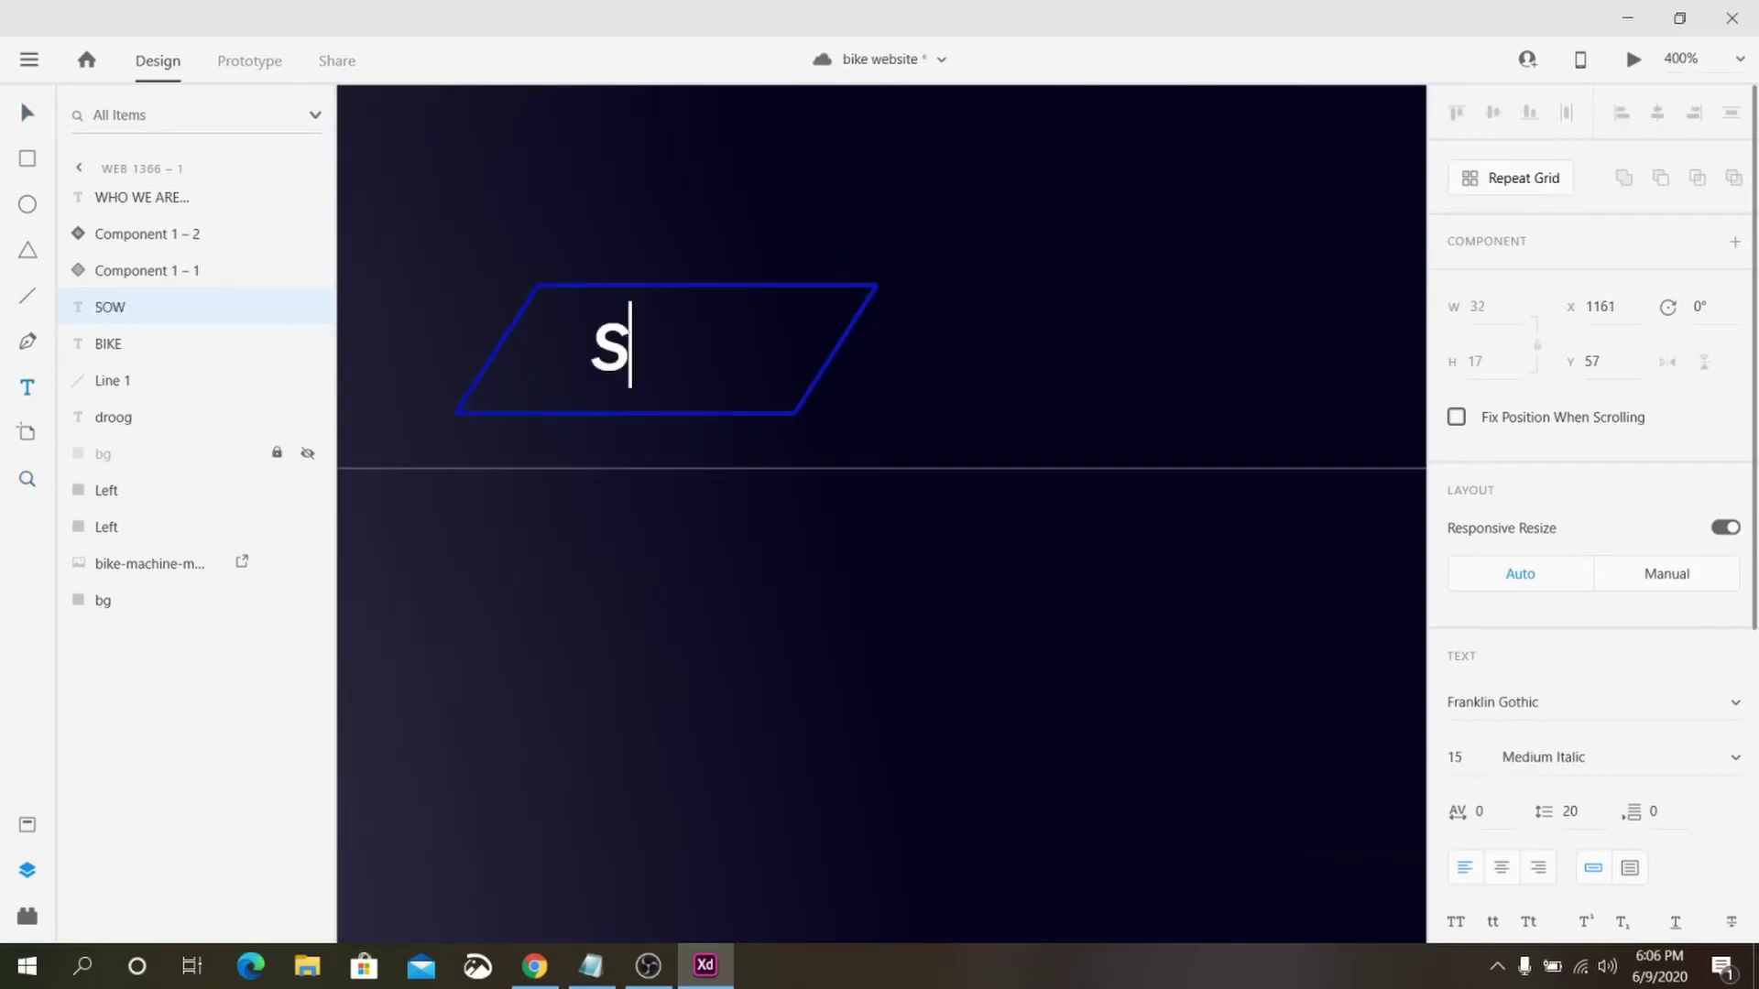
pyautogui.press('Escape')
pyautogui.moveTo(748, 378); pyautogui.dragTo(730, 366)
pyautogui.hotkey('ctrl', '1')
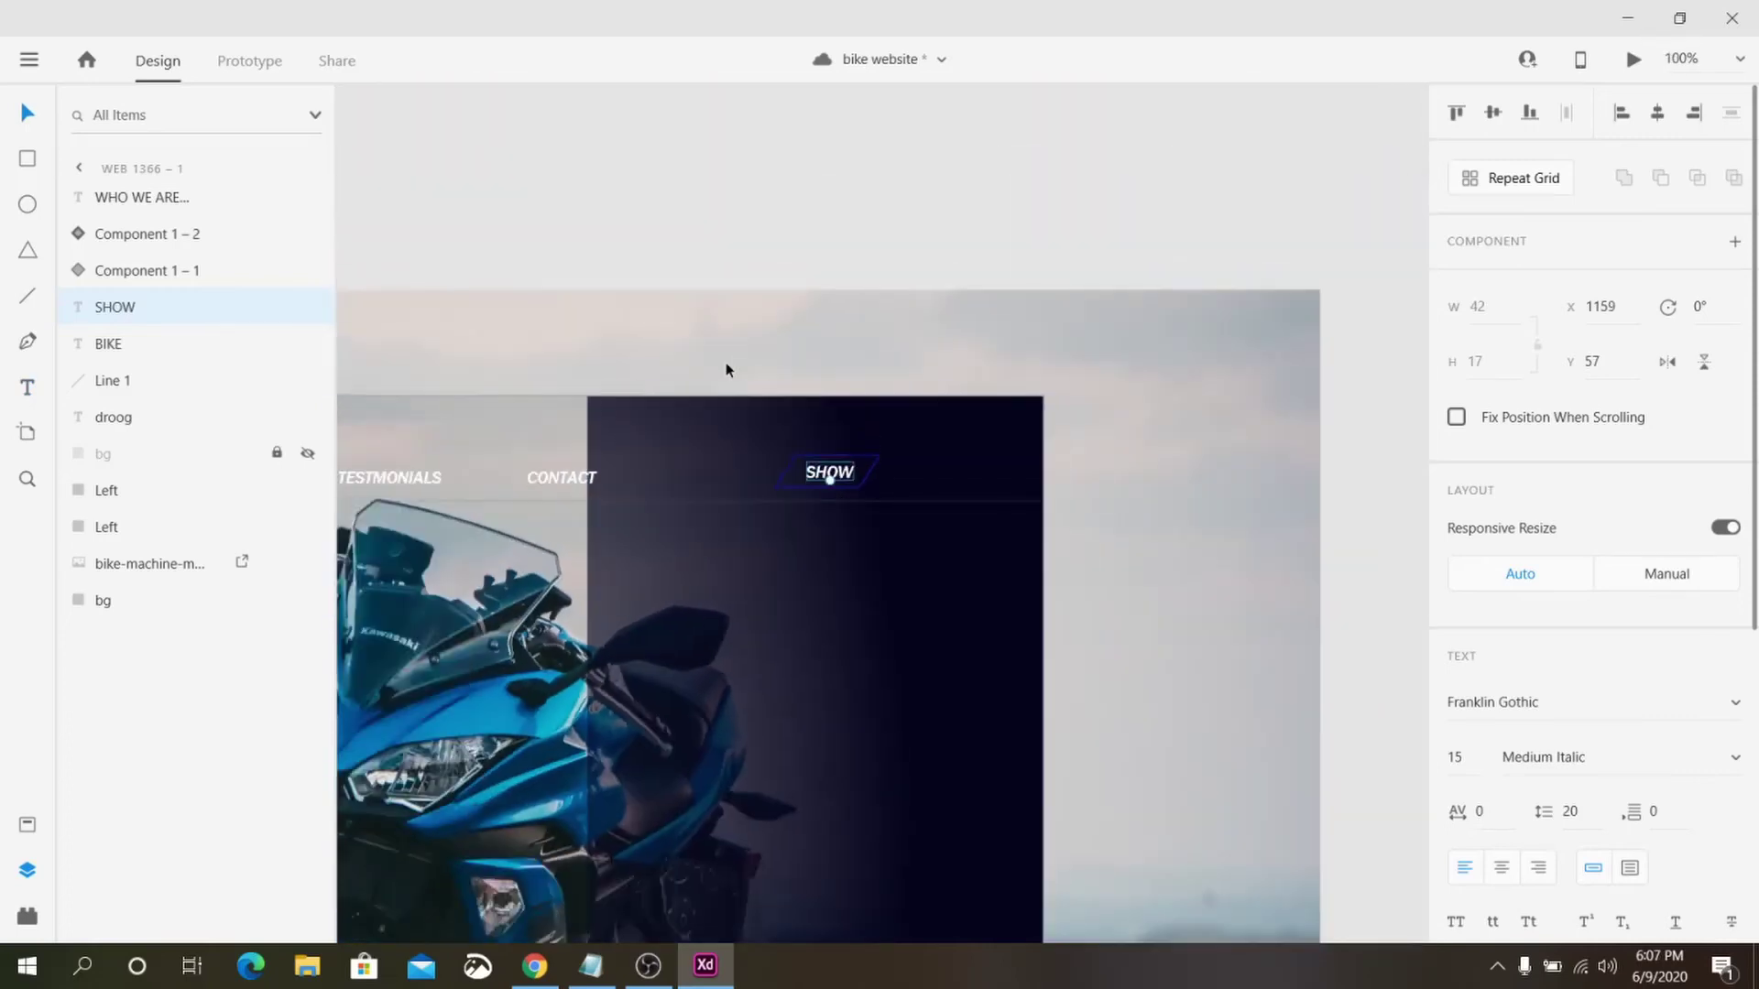
pyautogui.press('Escape')
# - Add a two-line heading reading "the" and "E-SCHAMBLER" in the dark area beside the bike, aligned with the logo
pyautogui.hotkey('ctrl', '0')
pyautogui.press('t')
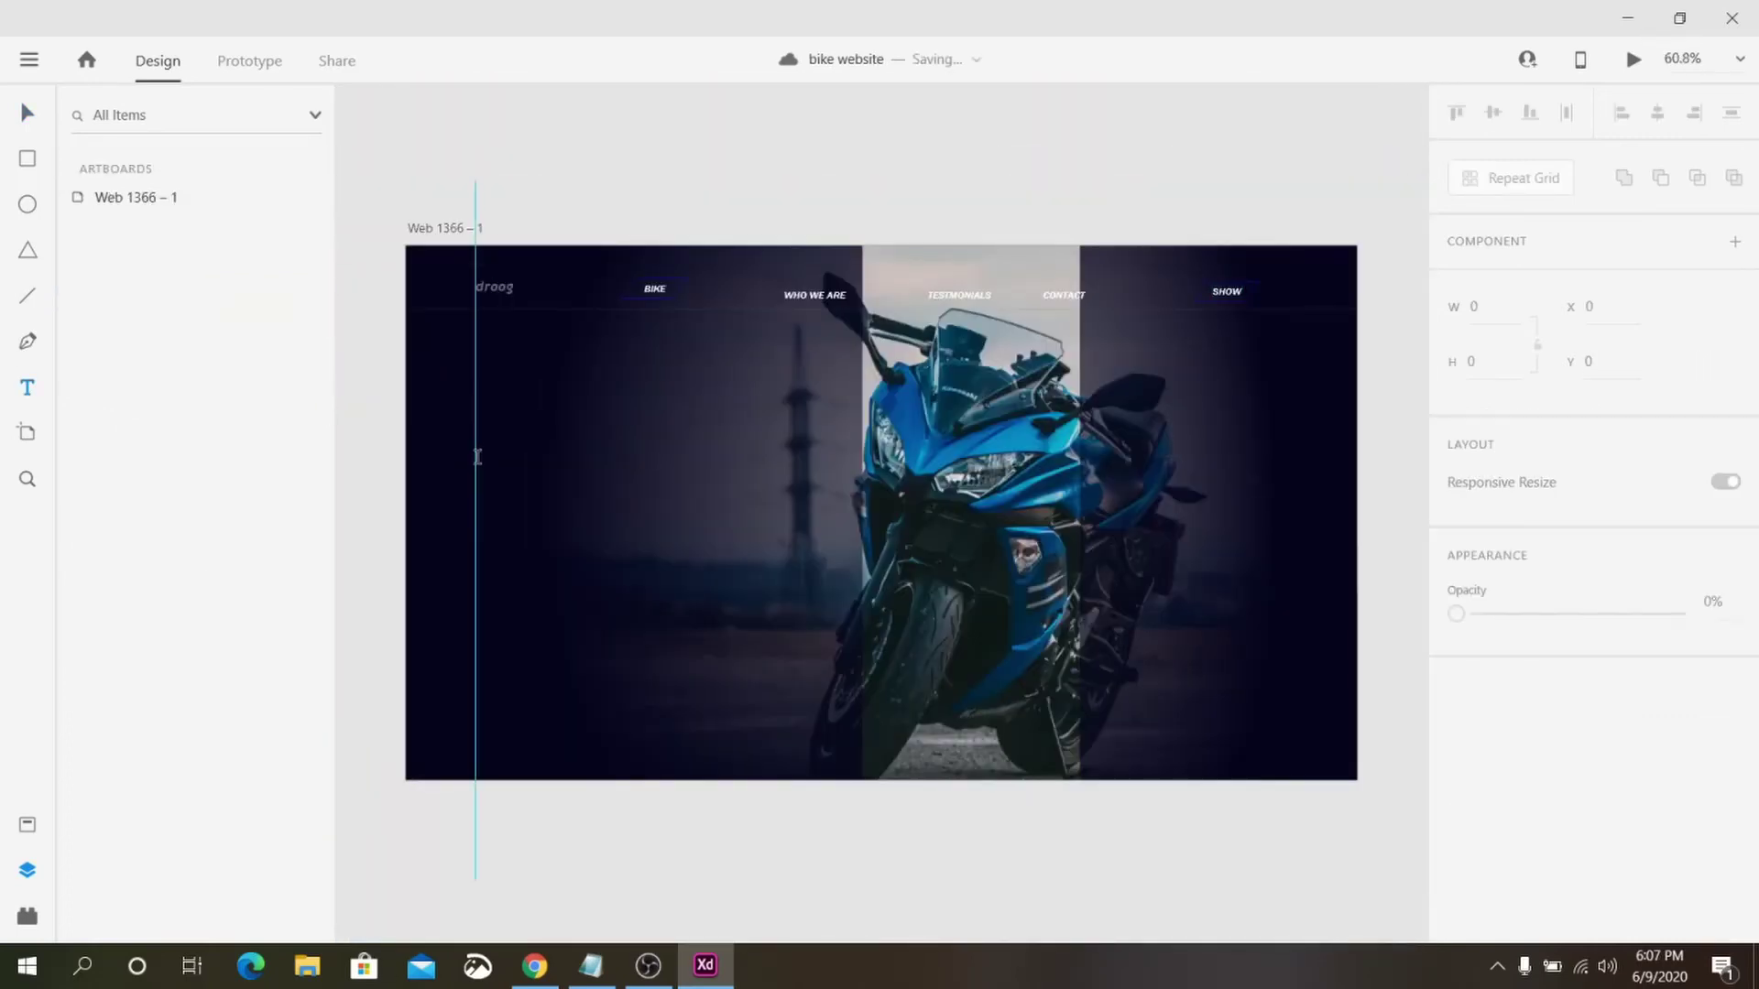
pyautogui.click(477, 457)
pyautogui.write('the E-SCHAMBLER')
# - Format the word E-SCHAMBLER in Franklin Gothic at size 50
pyautogui.moveTo(475, 460); pyautogui.dragTo(544, 461)
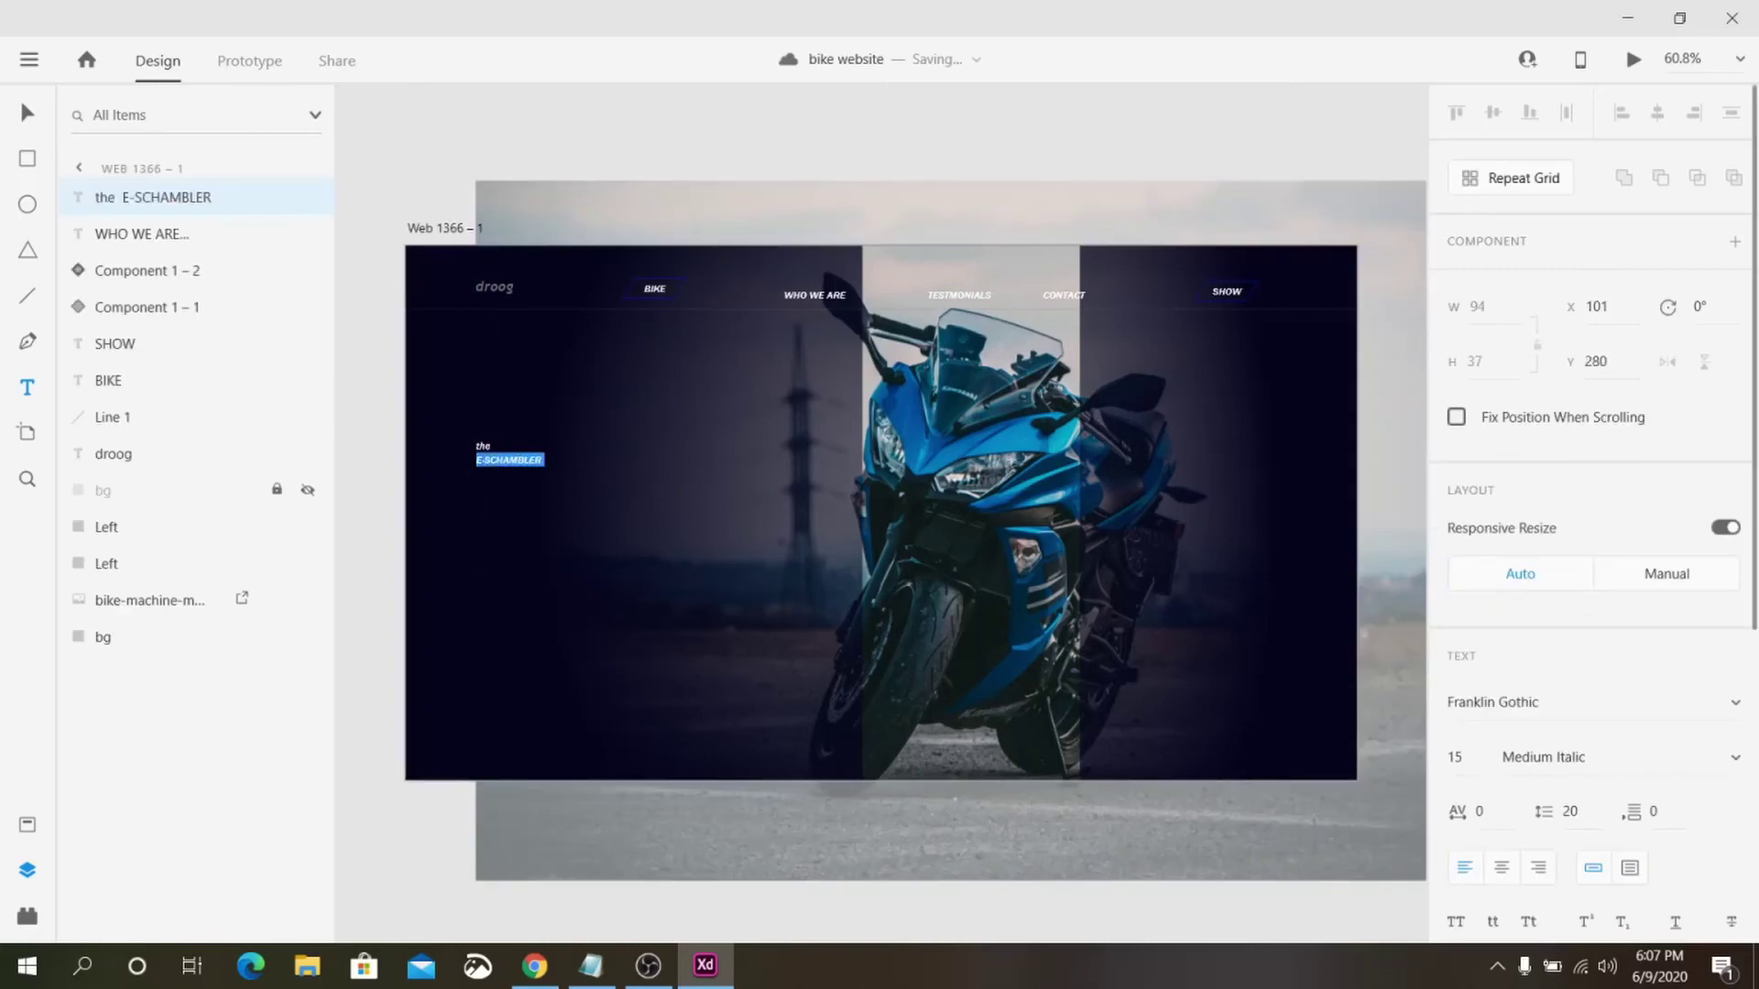
pyautogui.click(1465, 757)
pyautogui.write('50')
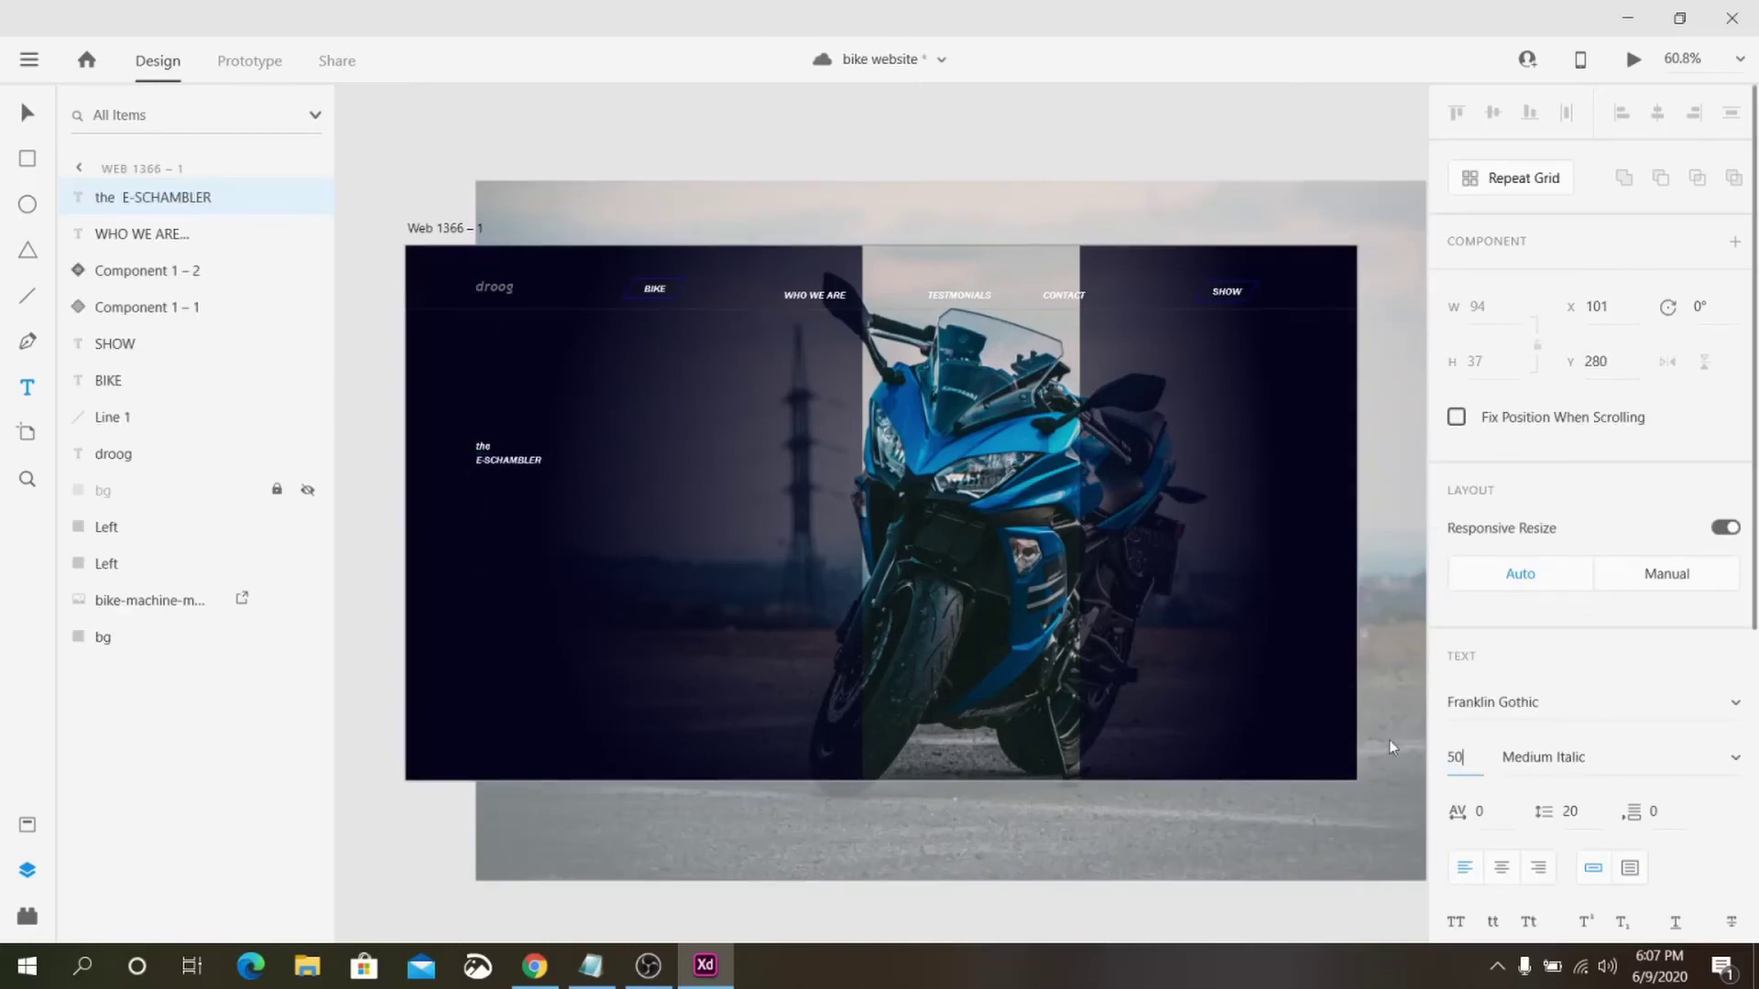
pyautogui.click(1548, 713)
pyautogui.click(1736, 709)
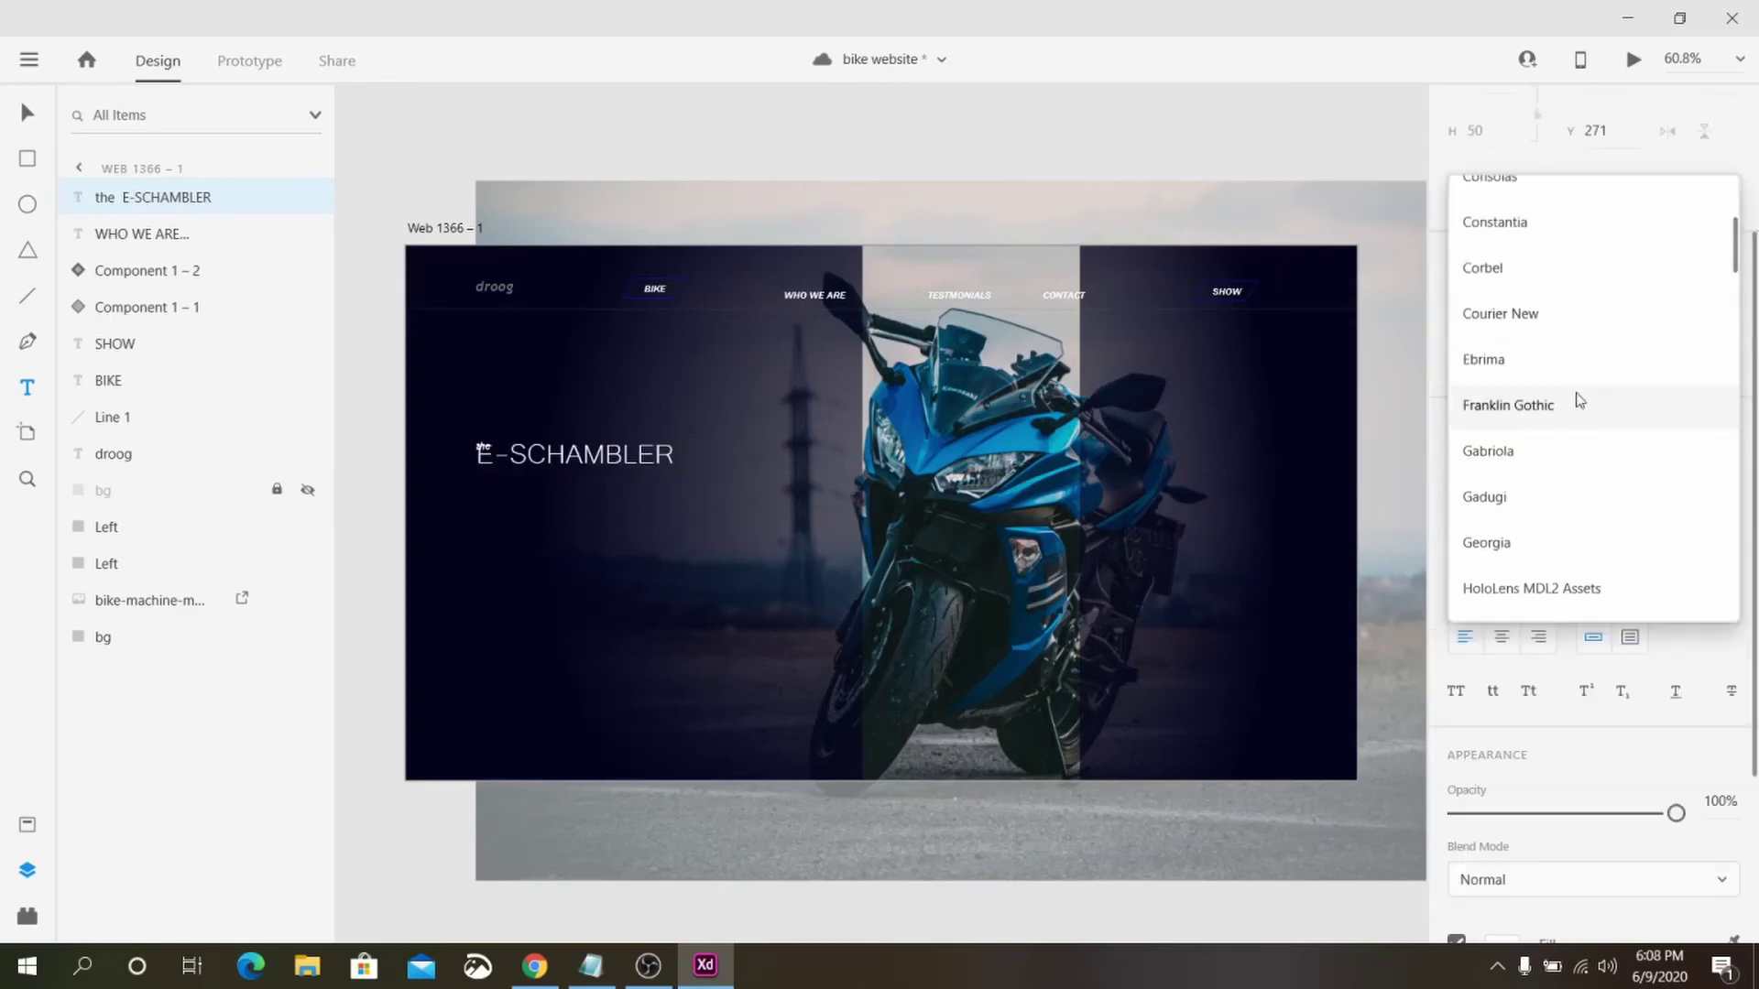
pyautogui.click(1546, 415)
# - Set the line spacing of the whole heading to 55
pyautogui.hotkey('ctrl', 'a')
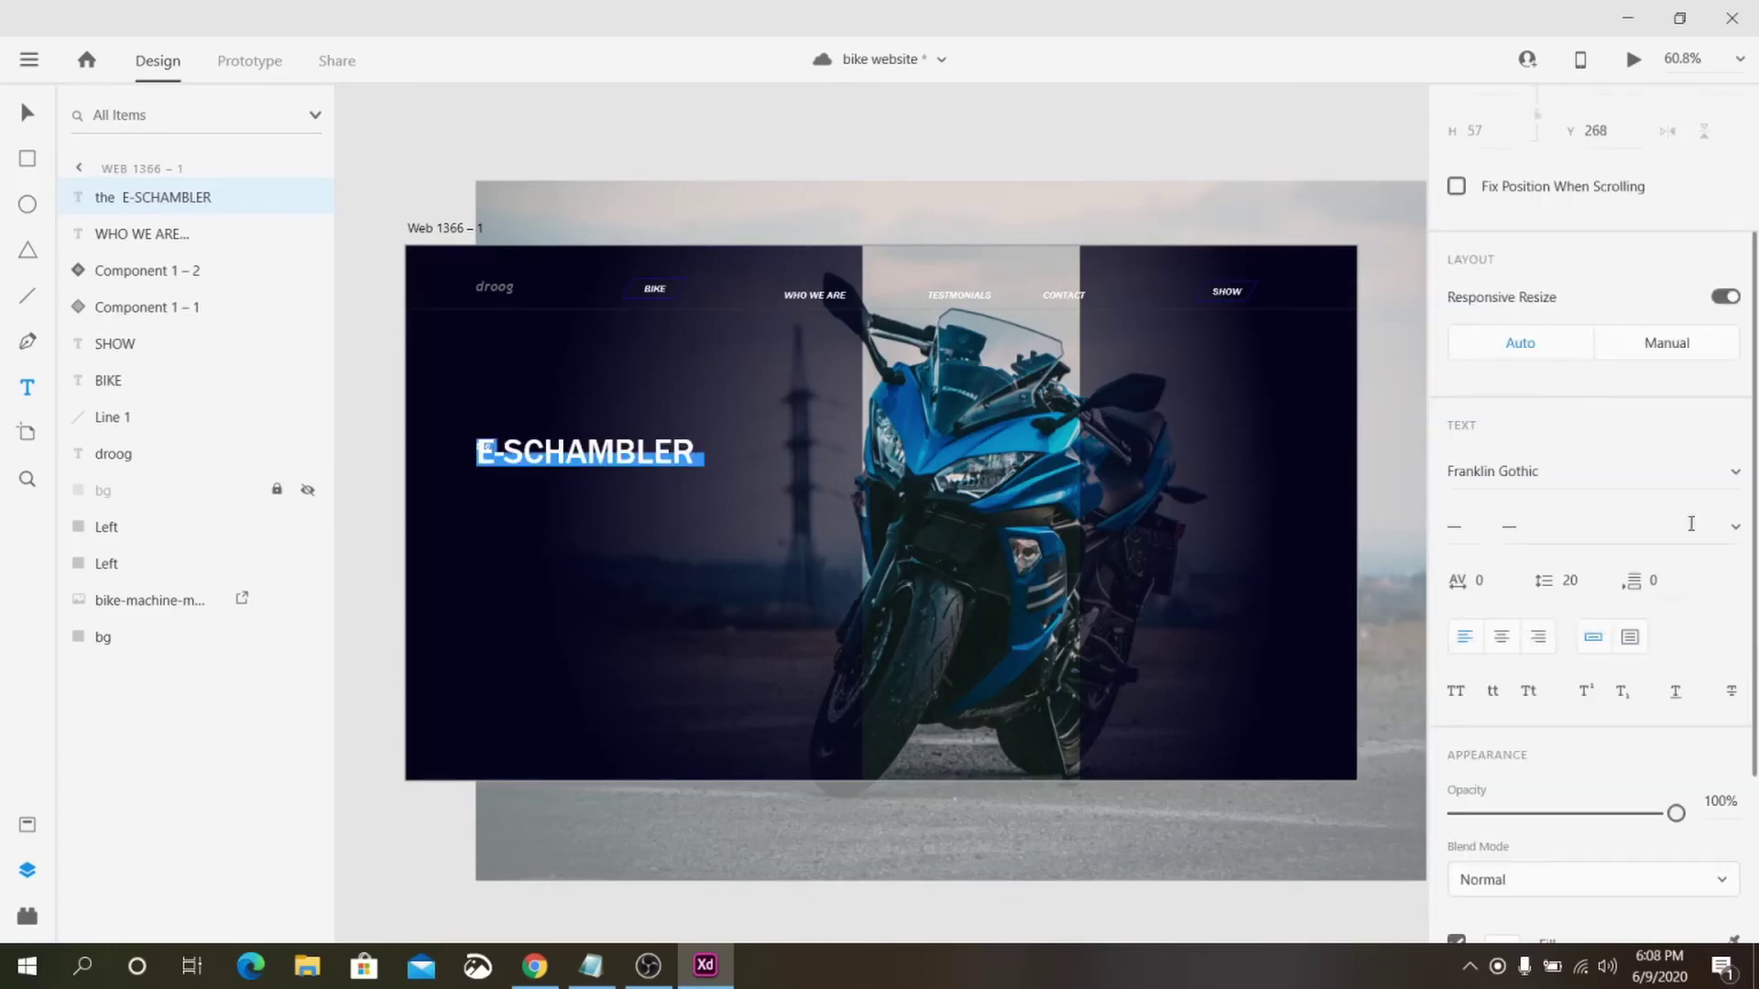
pyautogui.click(1556, 580)
pyautogui.write('70')
pyautogui.press('Return')
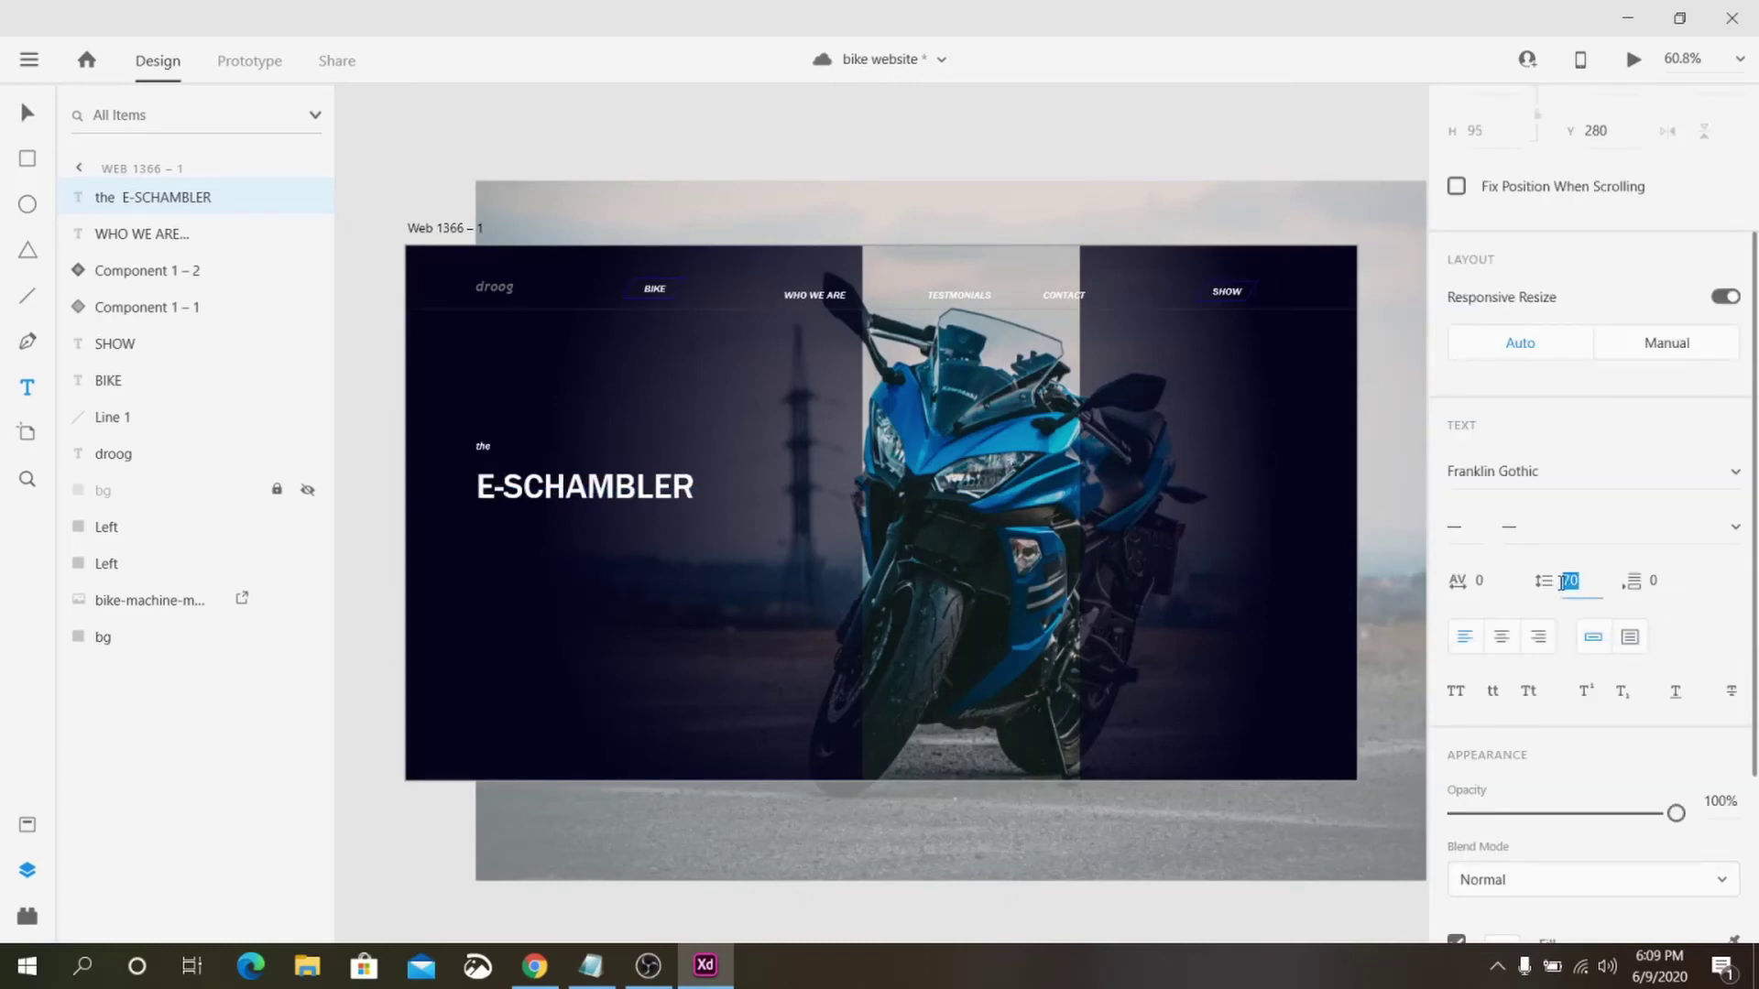
pyautogui.click(1658, 581)
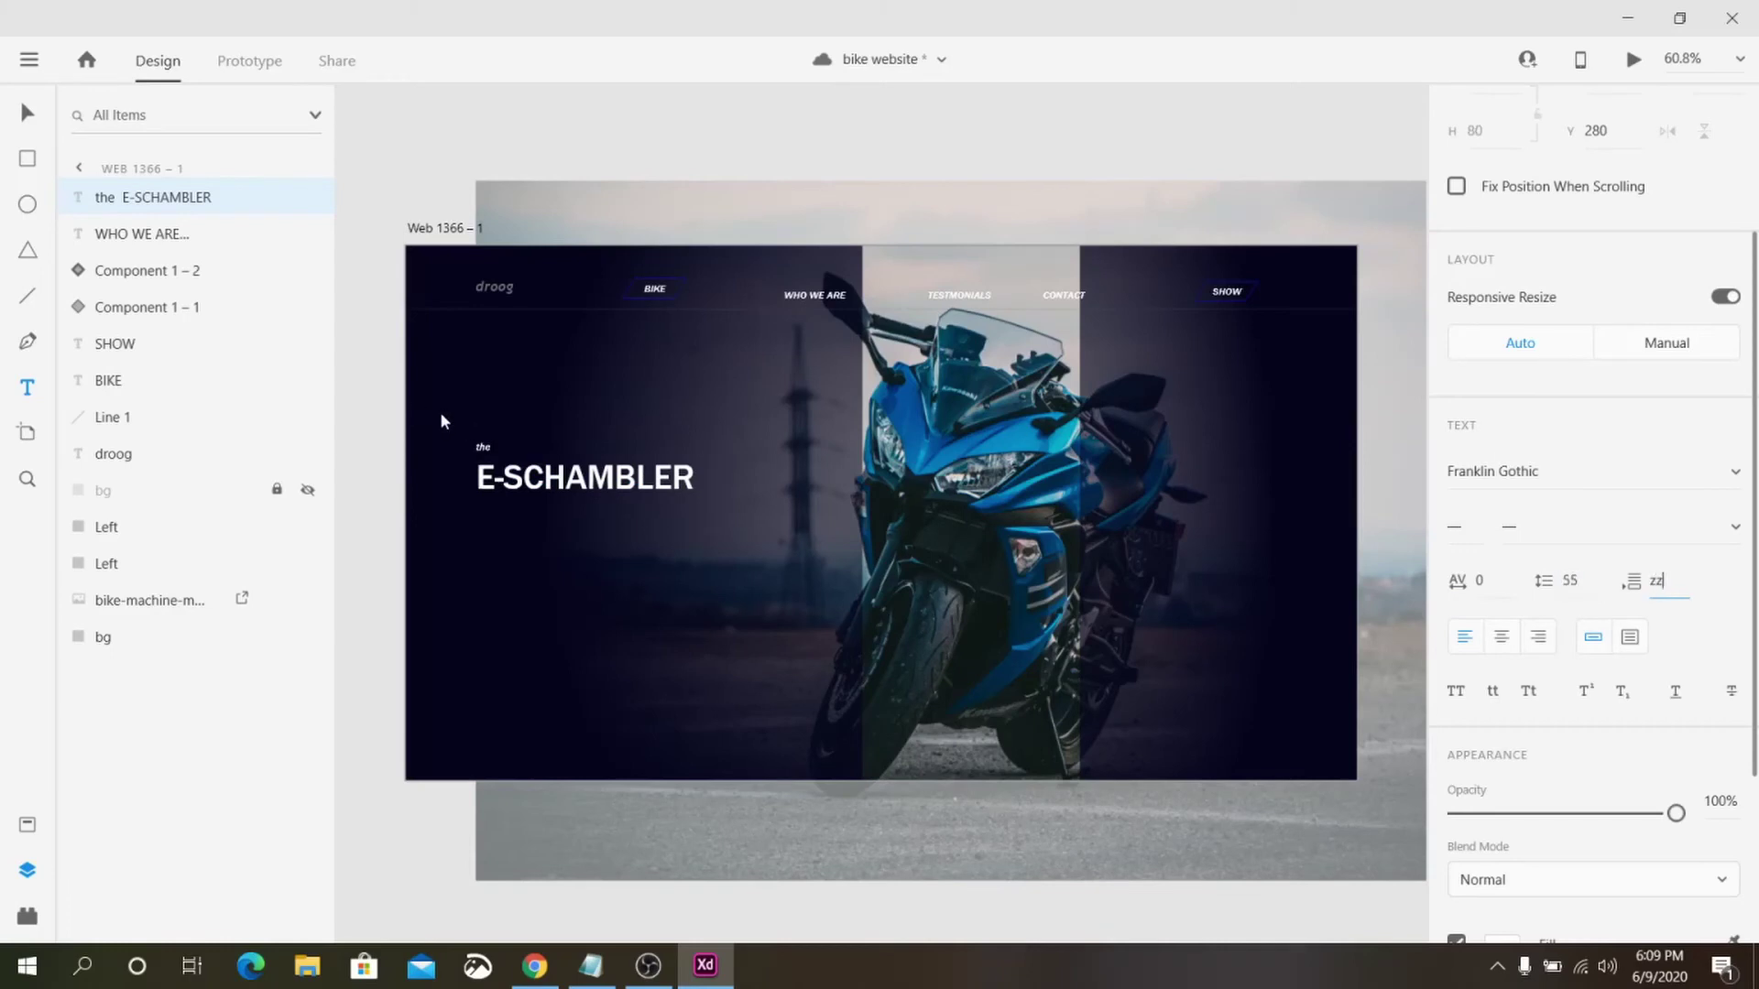
# - Draw a horizontal line about 313 wide between "the" and "E-SCHAMBLER"
pyautogui.click(28, 479)
pyautogui.moveTo(431, 411); pyautogui.dragTo(855, 593)
pyautogui.press('l')
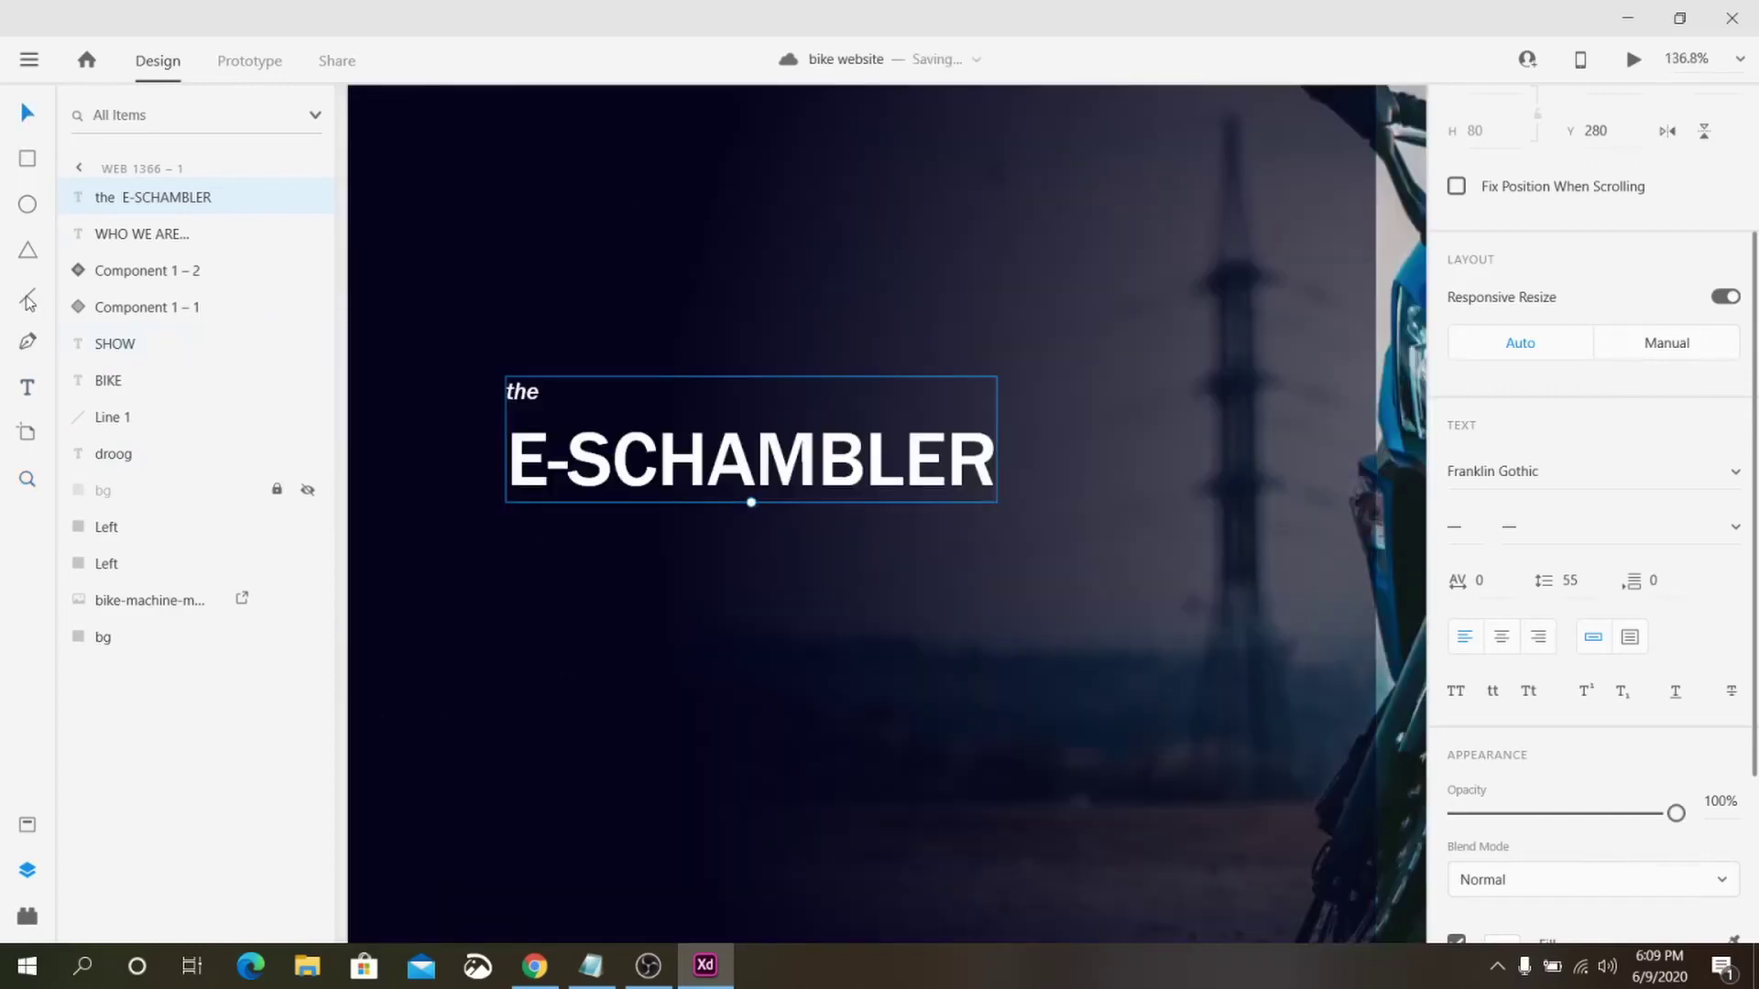
pyautogui.moveTo(513, 418); pyautogui.dragTo(996, 418)
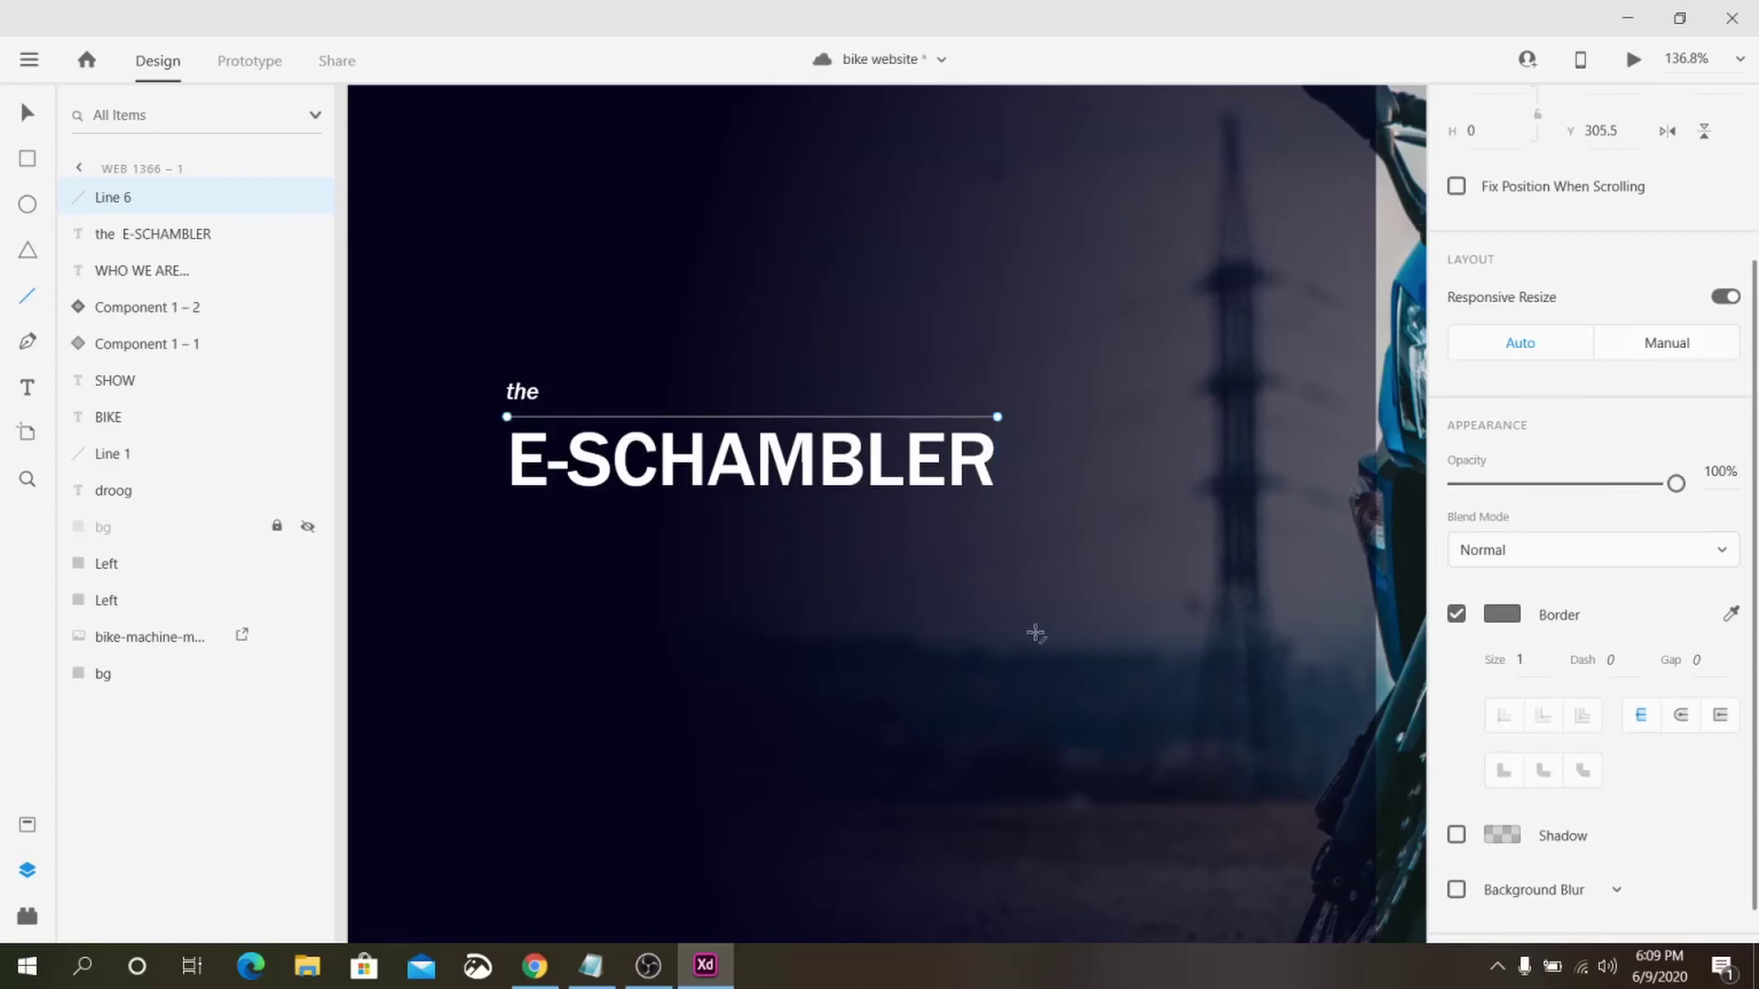
# - Sample the blue of the BIKE outline as the heading line's border colour
pyautogui.hotkey('ctrl', '1')
pyautogui.click(1731, 614)
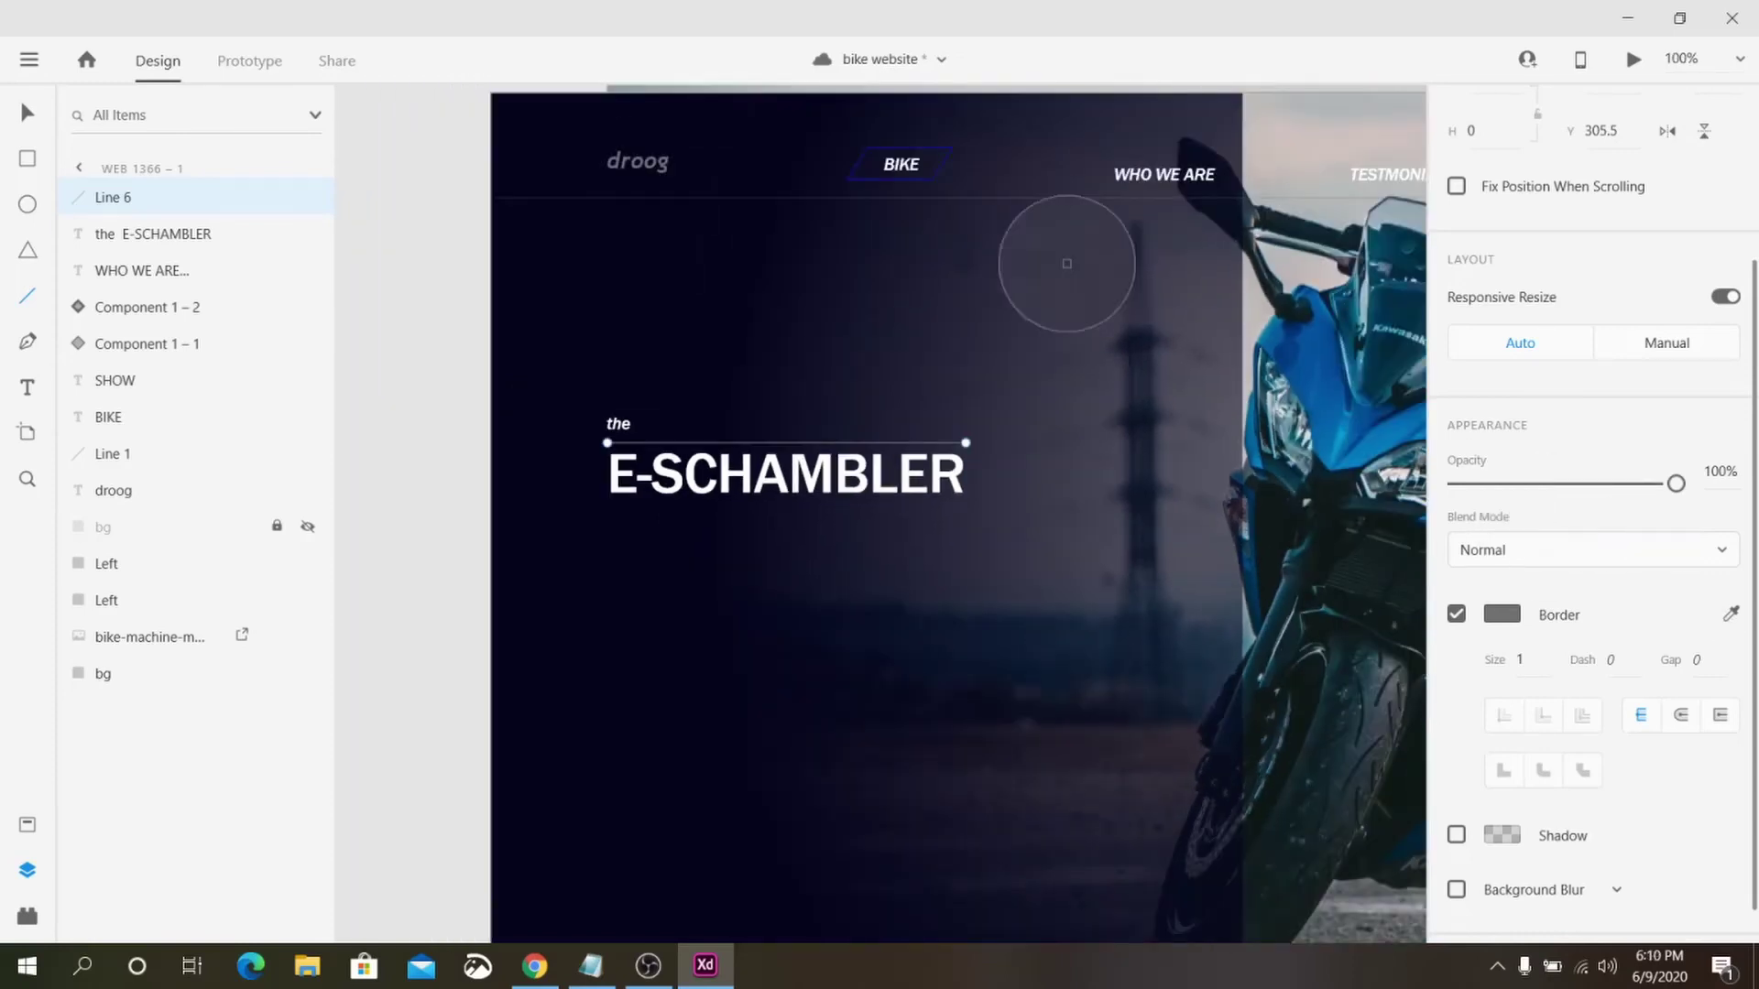
pyautogui.click(925, 179)
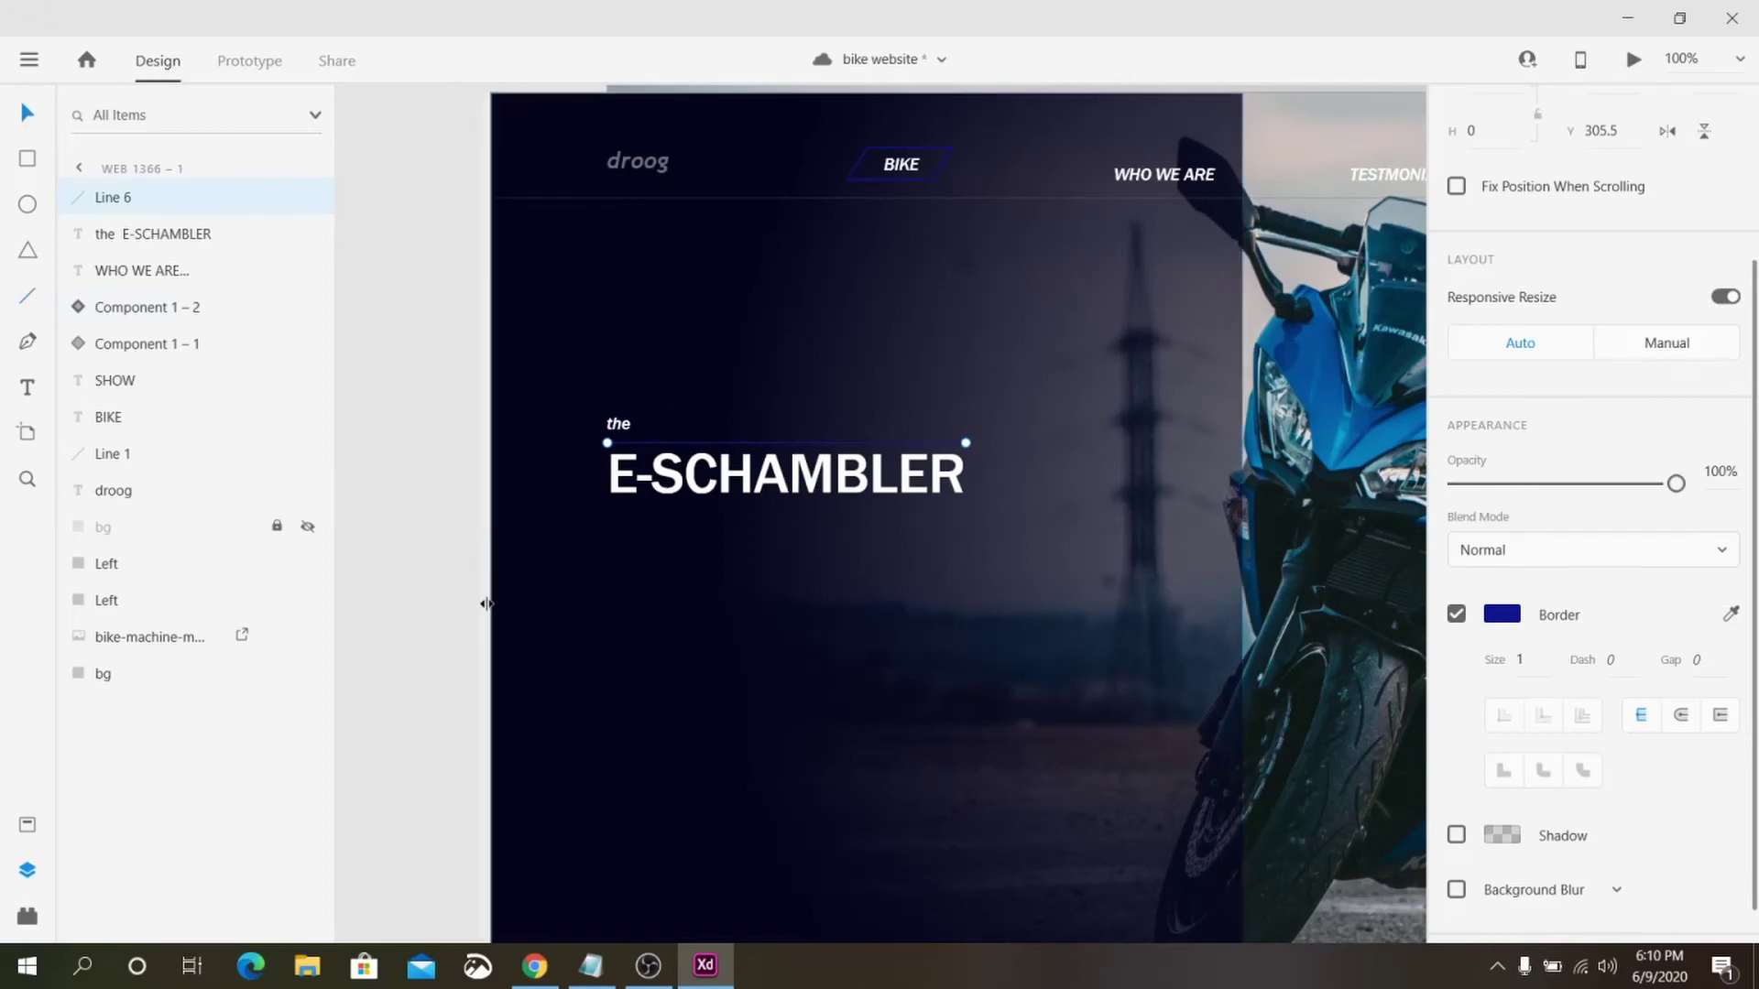
pyautogui.press('Escape')
pyautogui.hotkey('ctrl', '0')
pyautogui.click(694, 459)
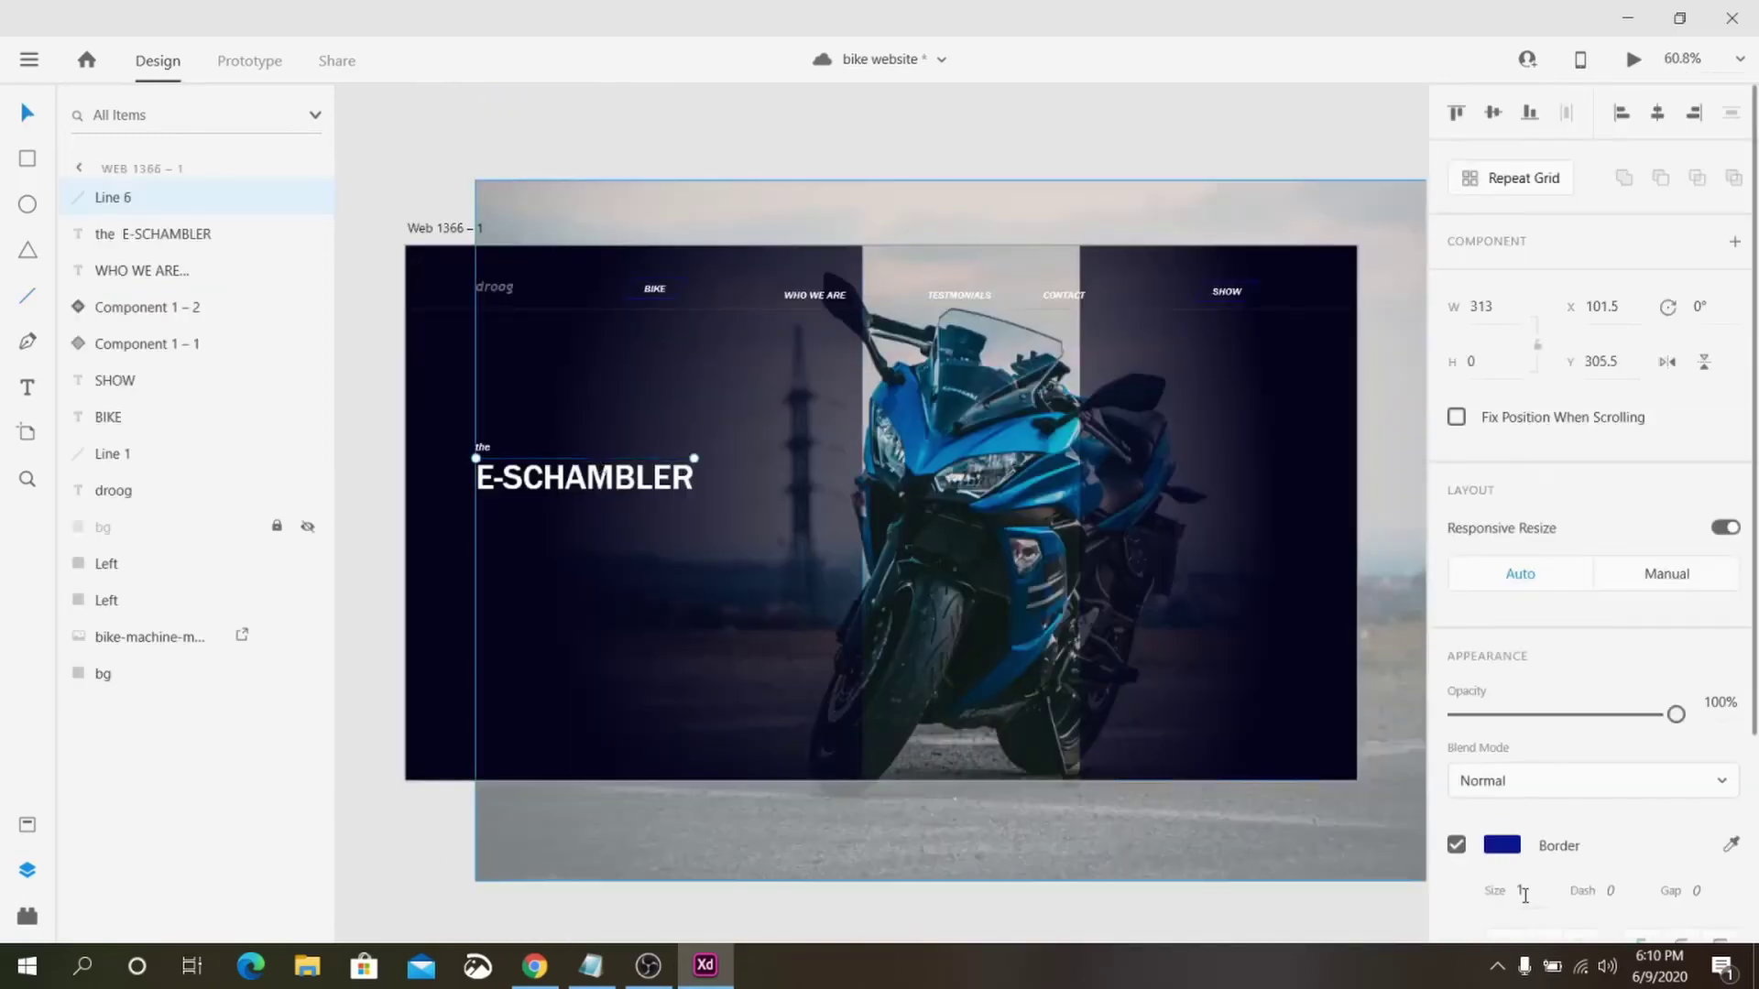
pyautogui.click(361, 617)
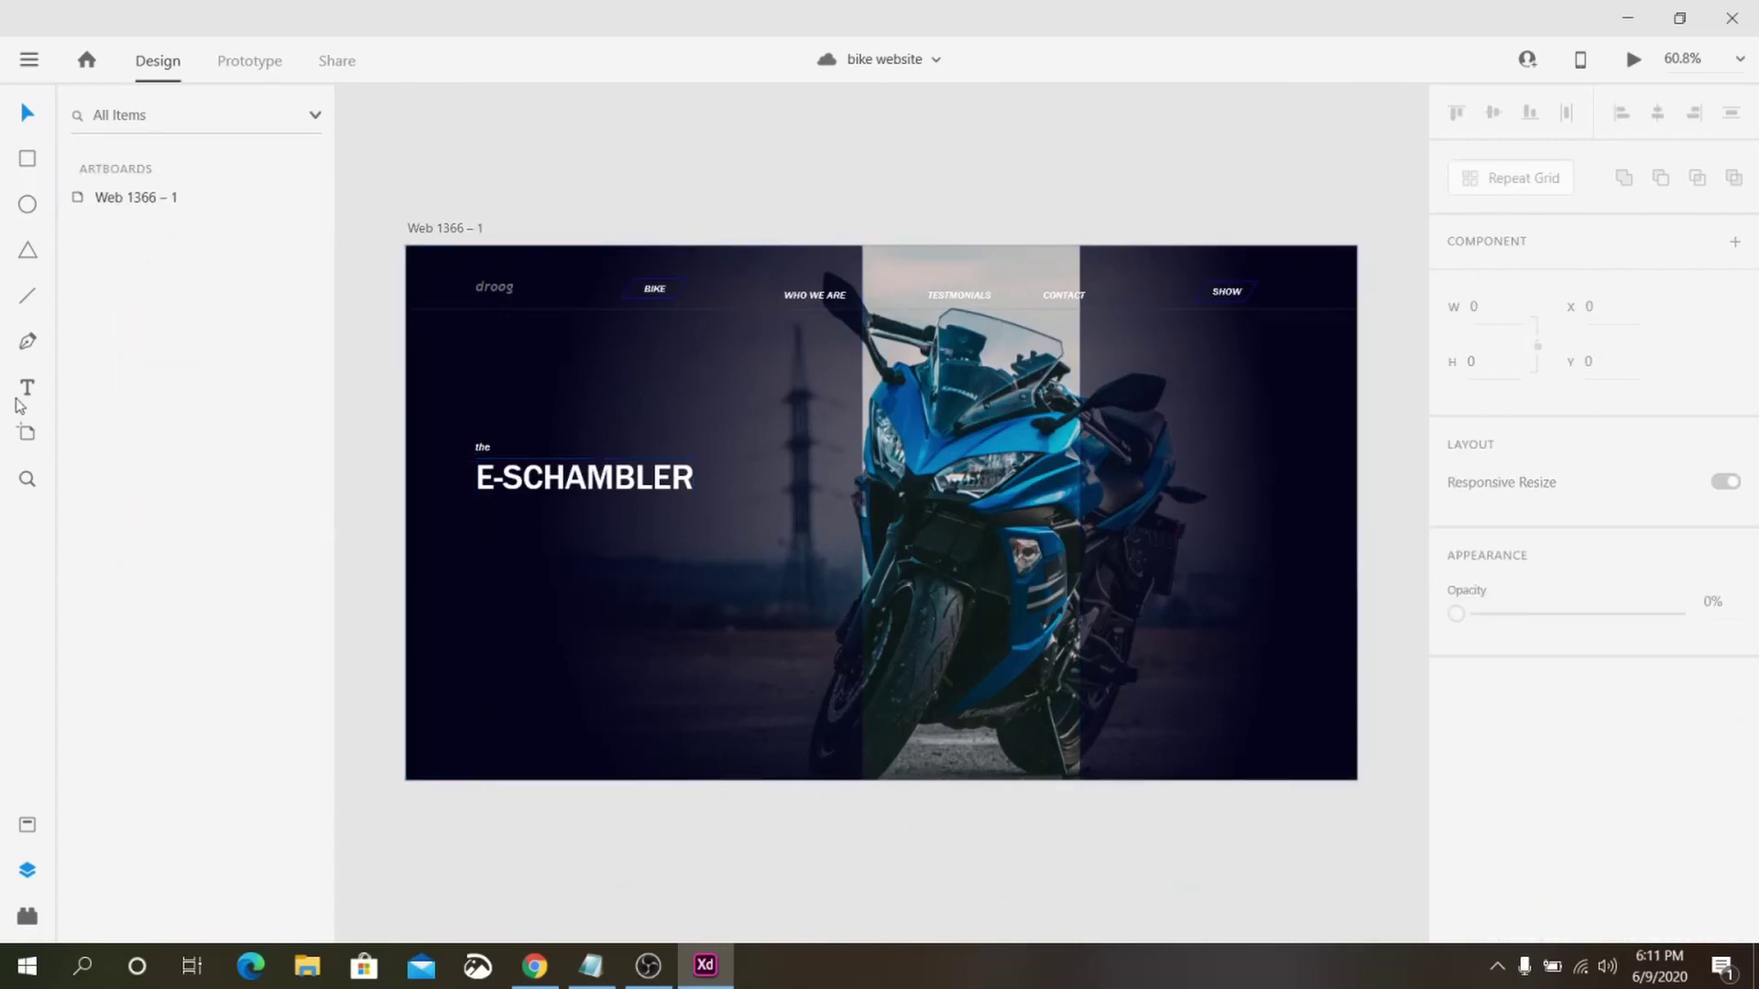
# - Add a three-line "Lorem Ipsum is simply dummy text" paragraph below E-SCHAMBLER and set its text size to 10
pyautogui.click(477, 538)
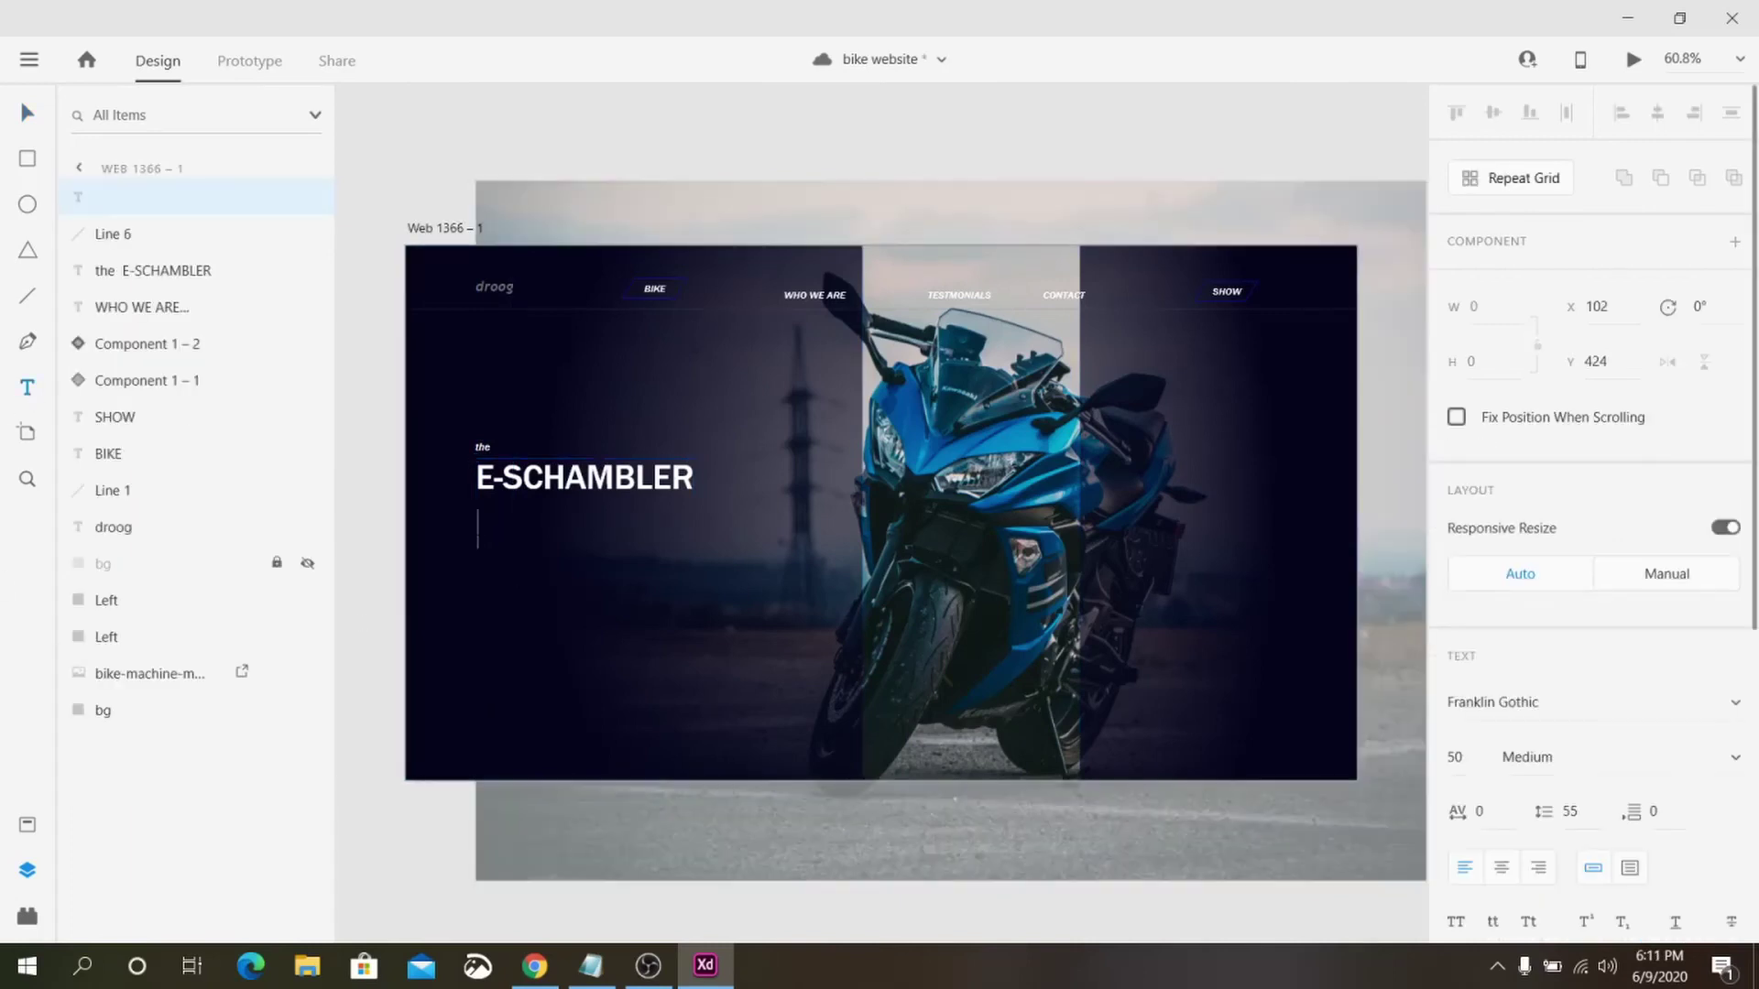
pyautogui.write("Lorem Ipsum is simply dummy text of the printing and typesetting industry. Lorem Ipsum has been the industry's standard dummy text ever since the 1500s")
pyautogui.hotkey('ctrl', 'a')
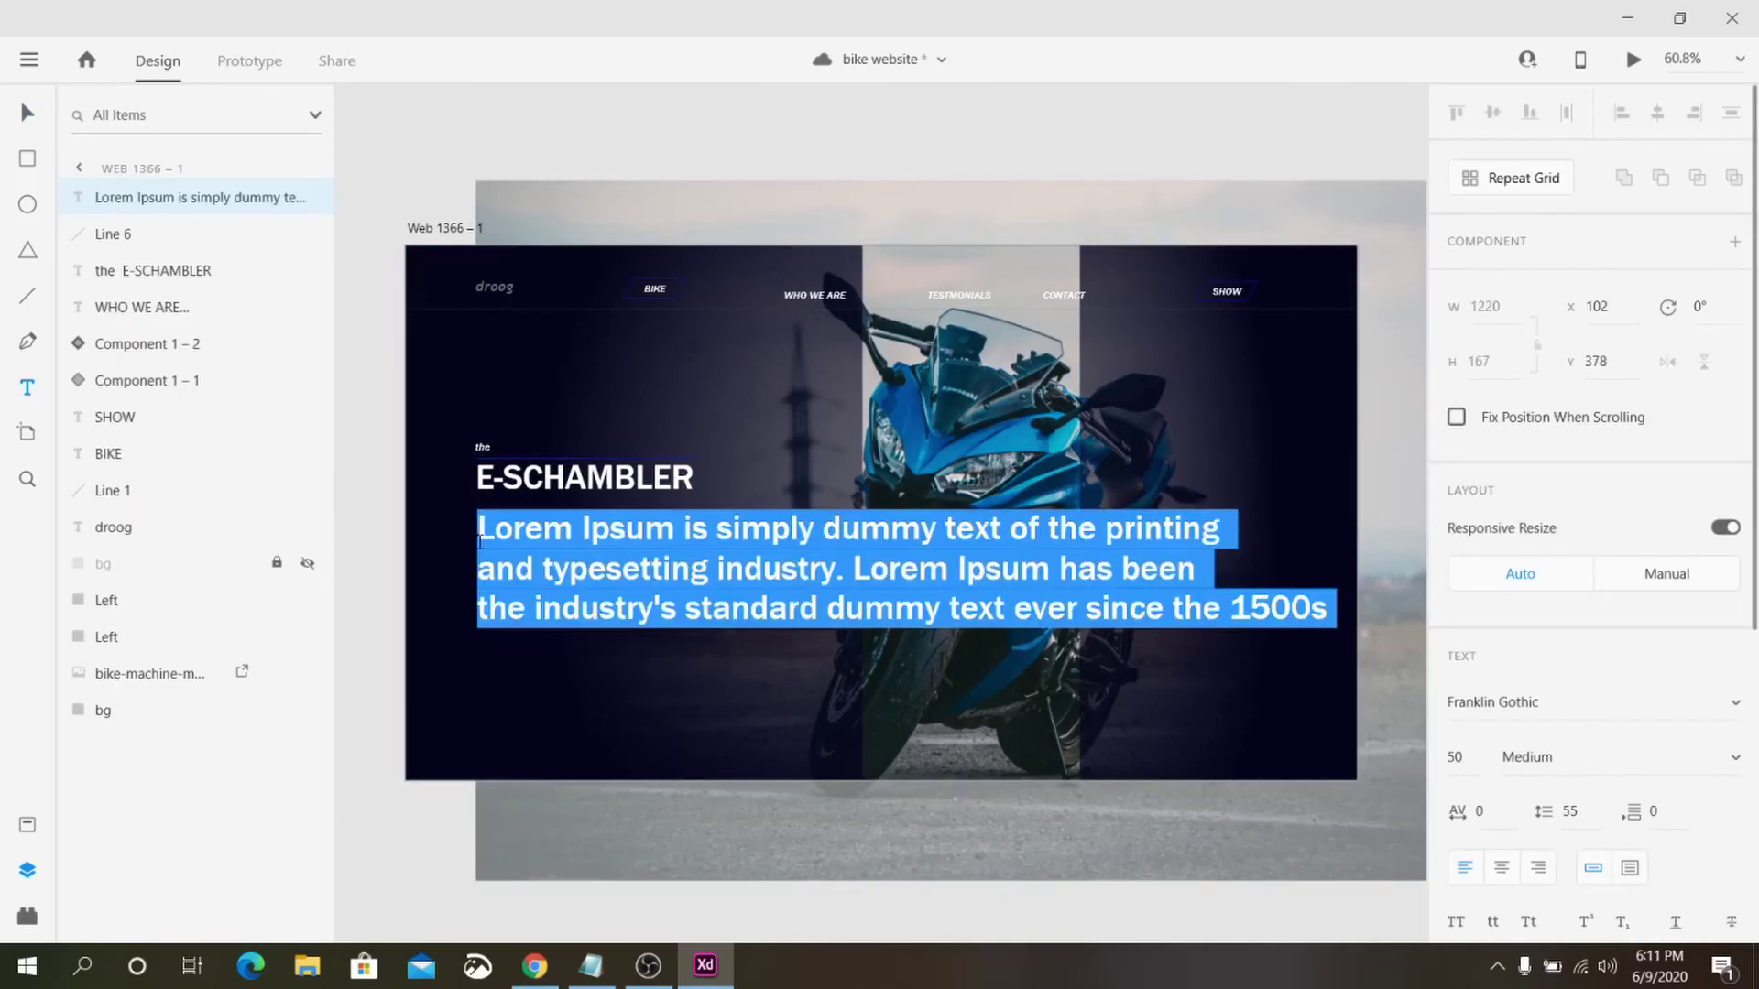
pyautogui.click(1459, 757)
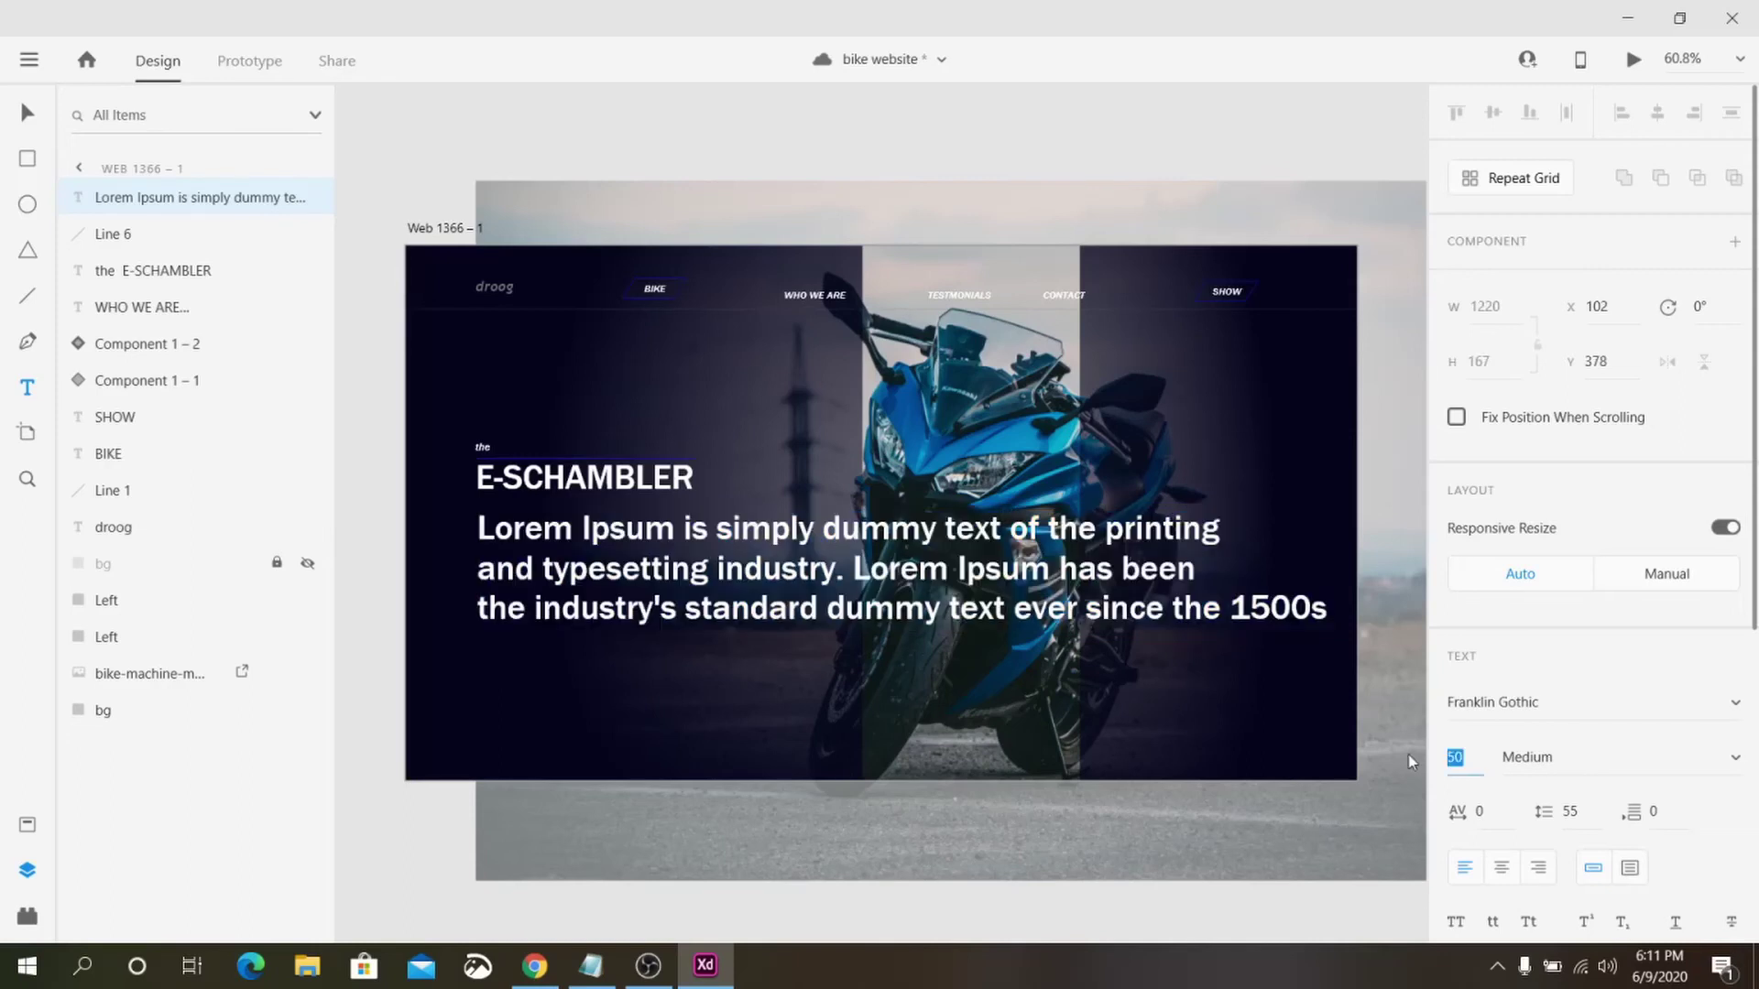
pyautogui.write('10')
pyautogui.press('Return')
# - Keep the paragraph's weight at Medium and set its line spacing to 10
pyautogui.click(1732, 760)
pyautogui.click(1658, 776)
pyautogui.click(1570, 812)
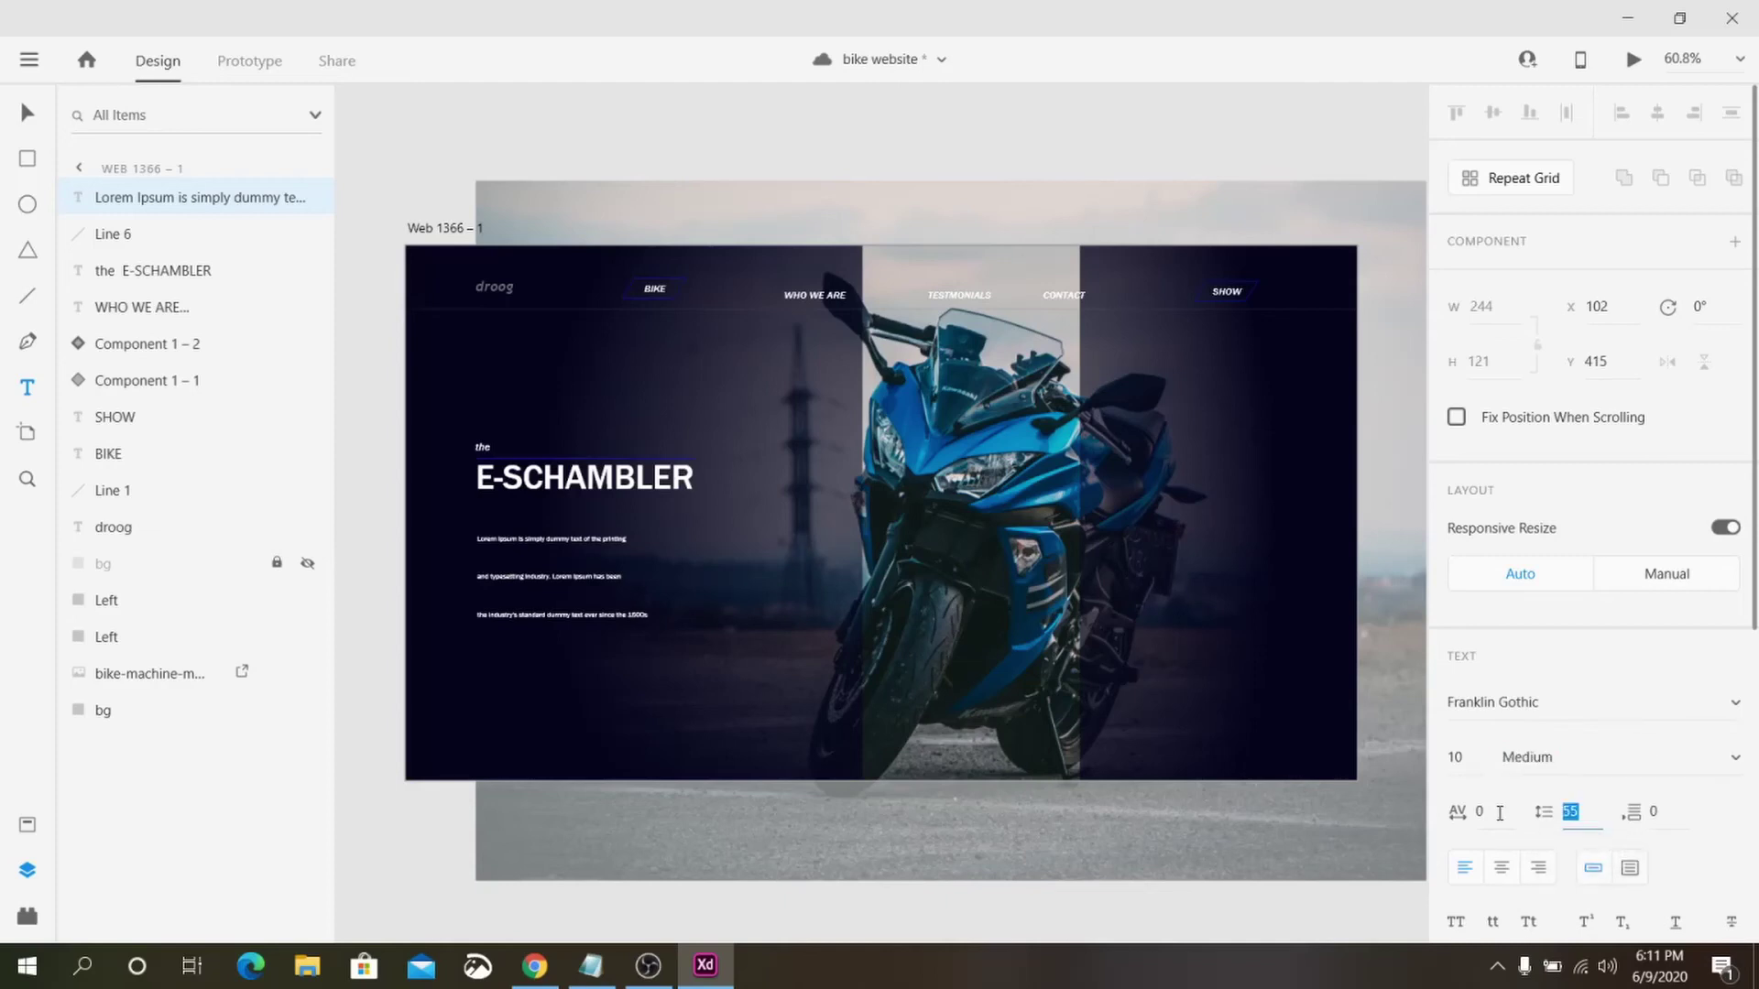
pyautogui.press('Return')
# - Copy the Lorem Ipsum text and paste it again at the end of the paragraph
pyautogui.press('Right')
pyautogui.hotkey('ctrl', 'a')
pyautogui.hotkey('ctrl', 'c')
pyautogui.press('Right')
pyautogui.hotkey('ctrl', 'v')
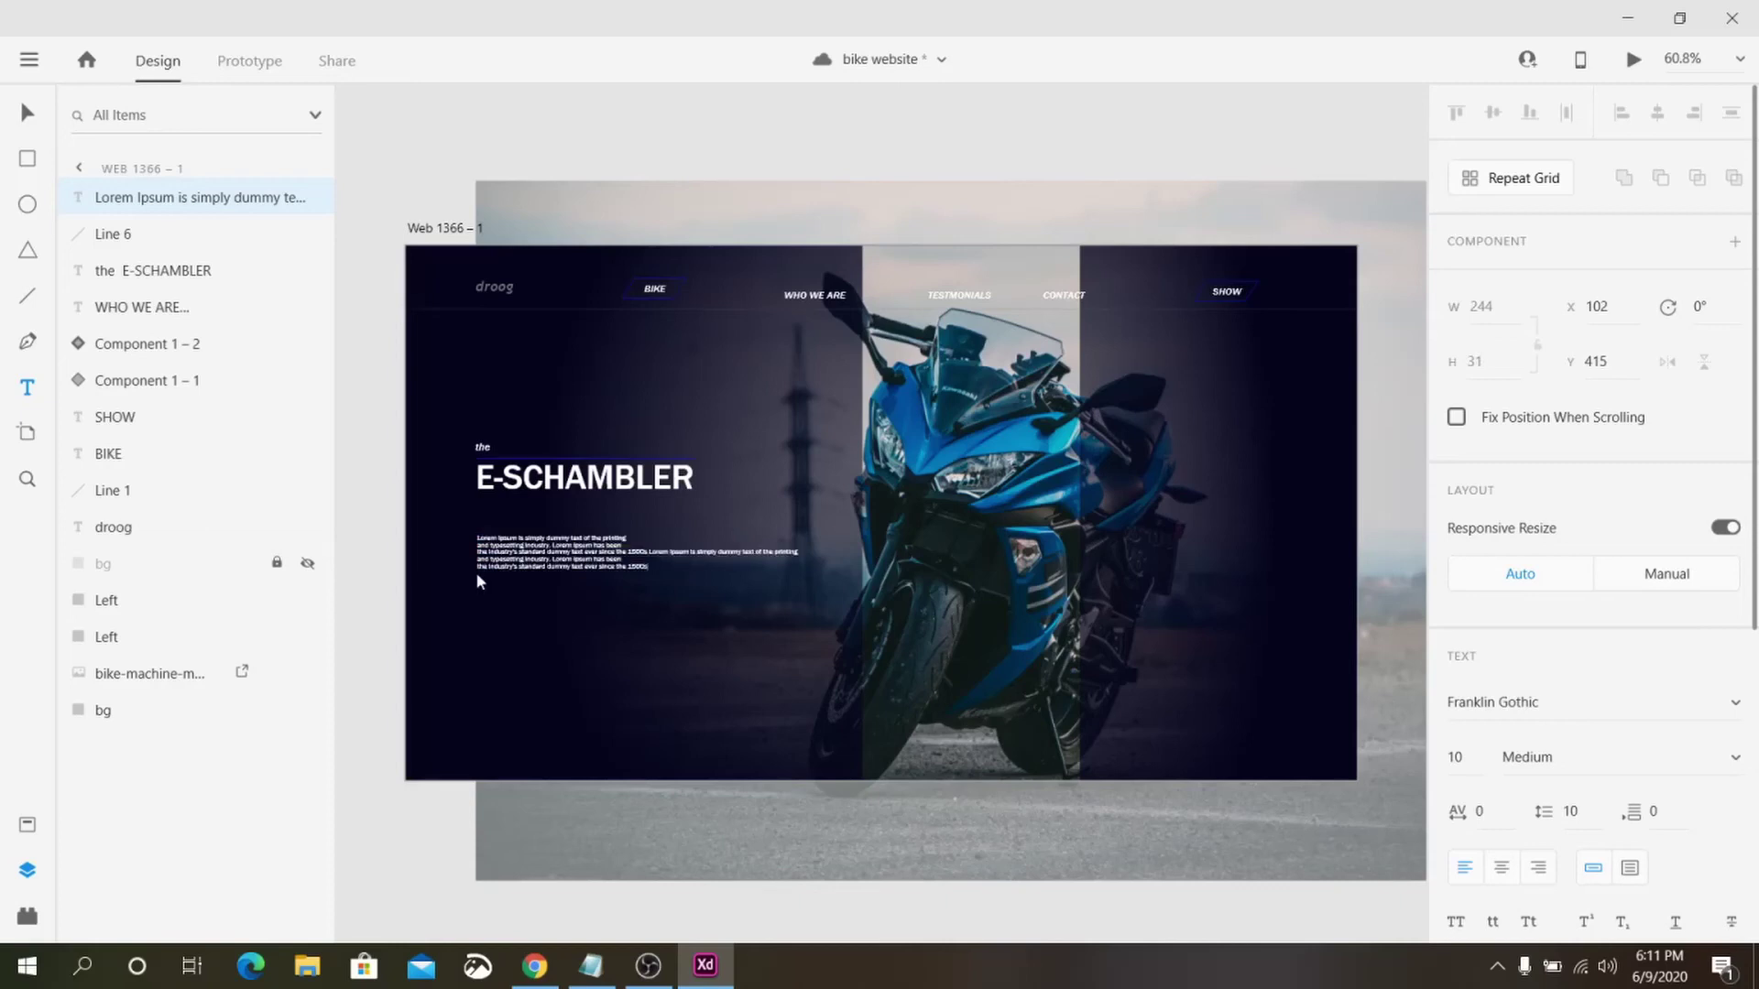
pyautogui.press('Escape')
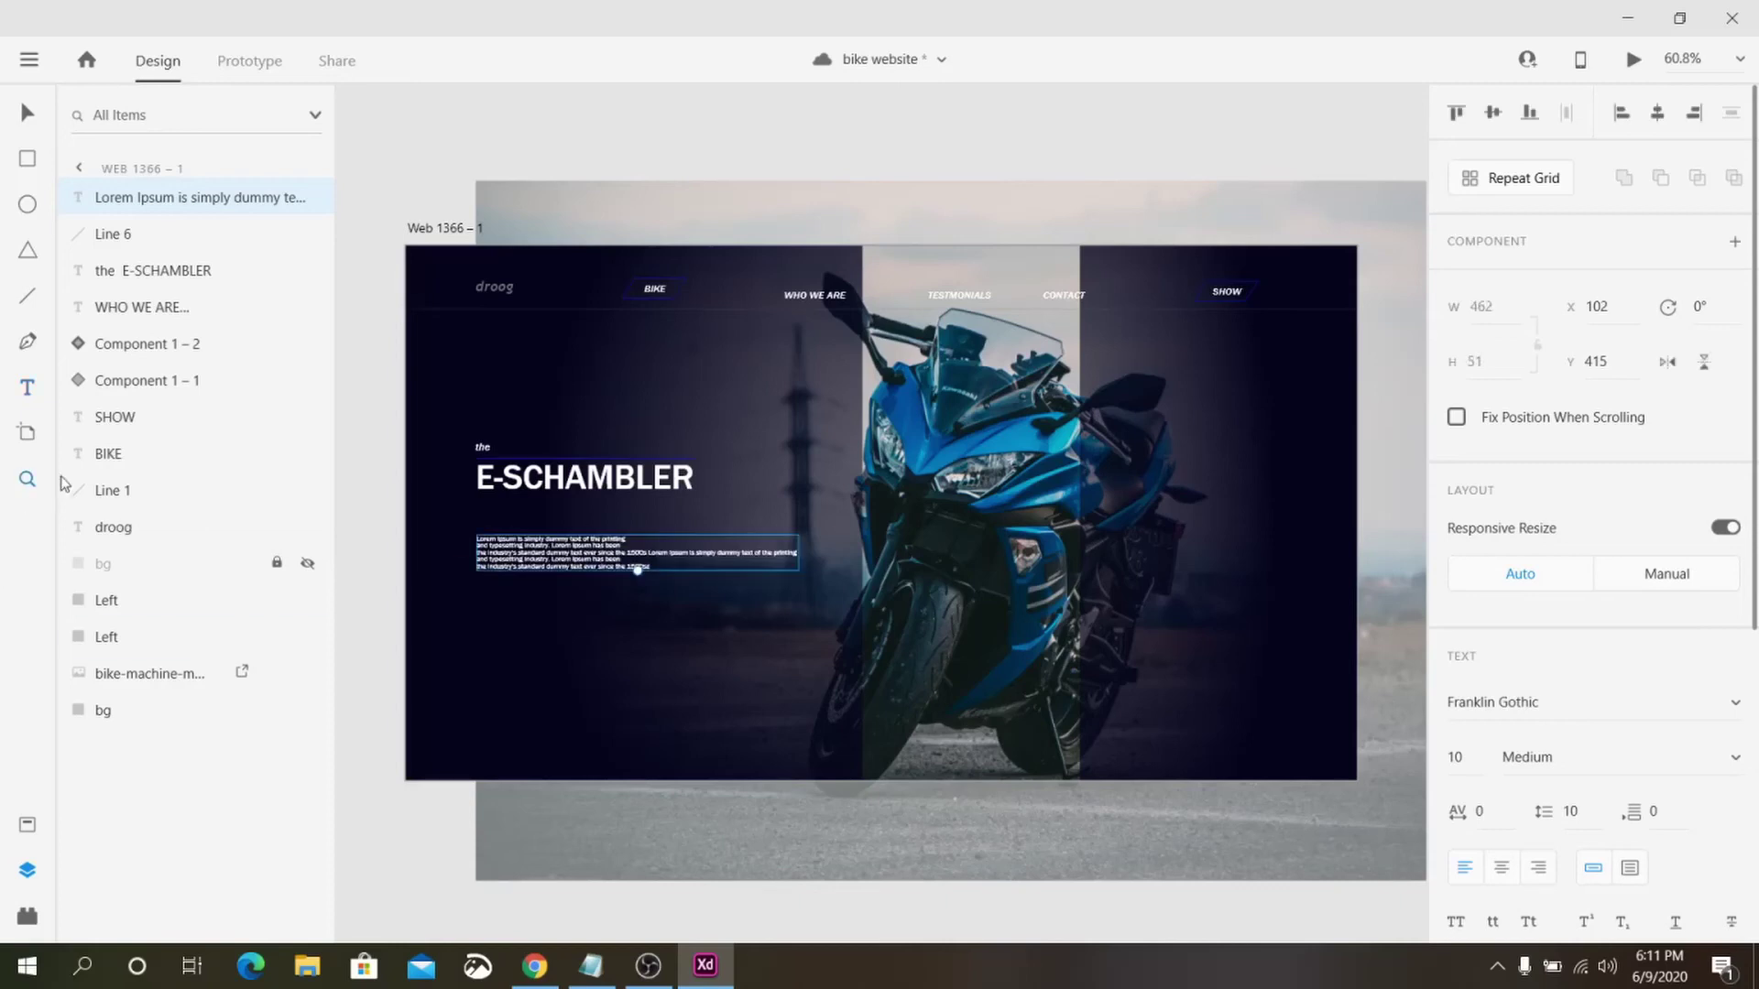
# - Rearrange the paragraph's line breaks so that the Lorem Ipsum text runs over four wider lines
pyautogui.moveTo(558, 635); pyautogui.dragTo(795, 641)
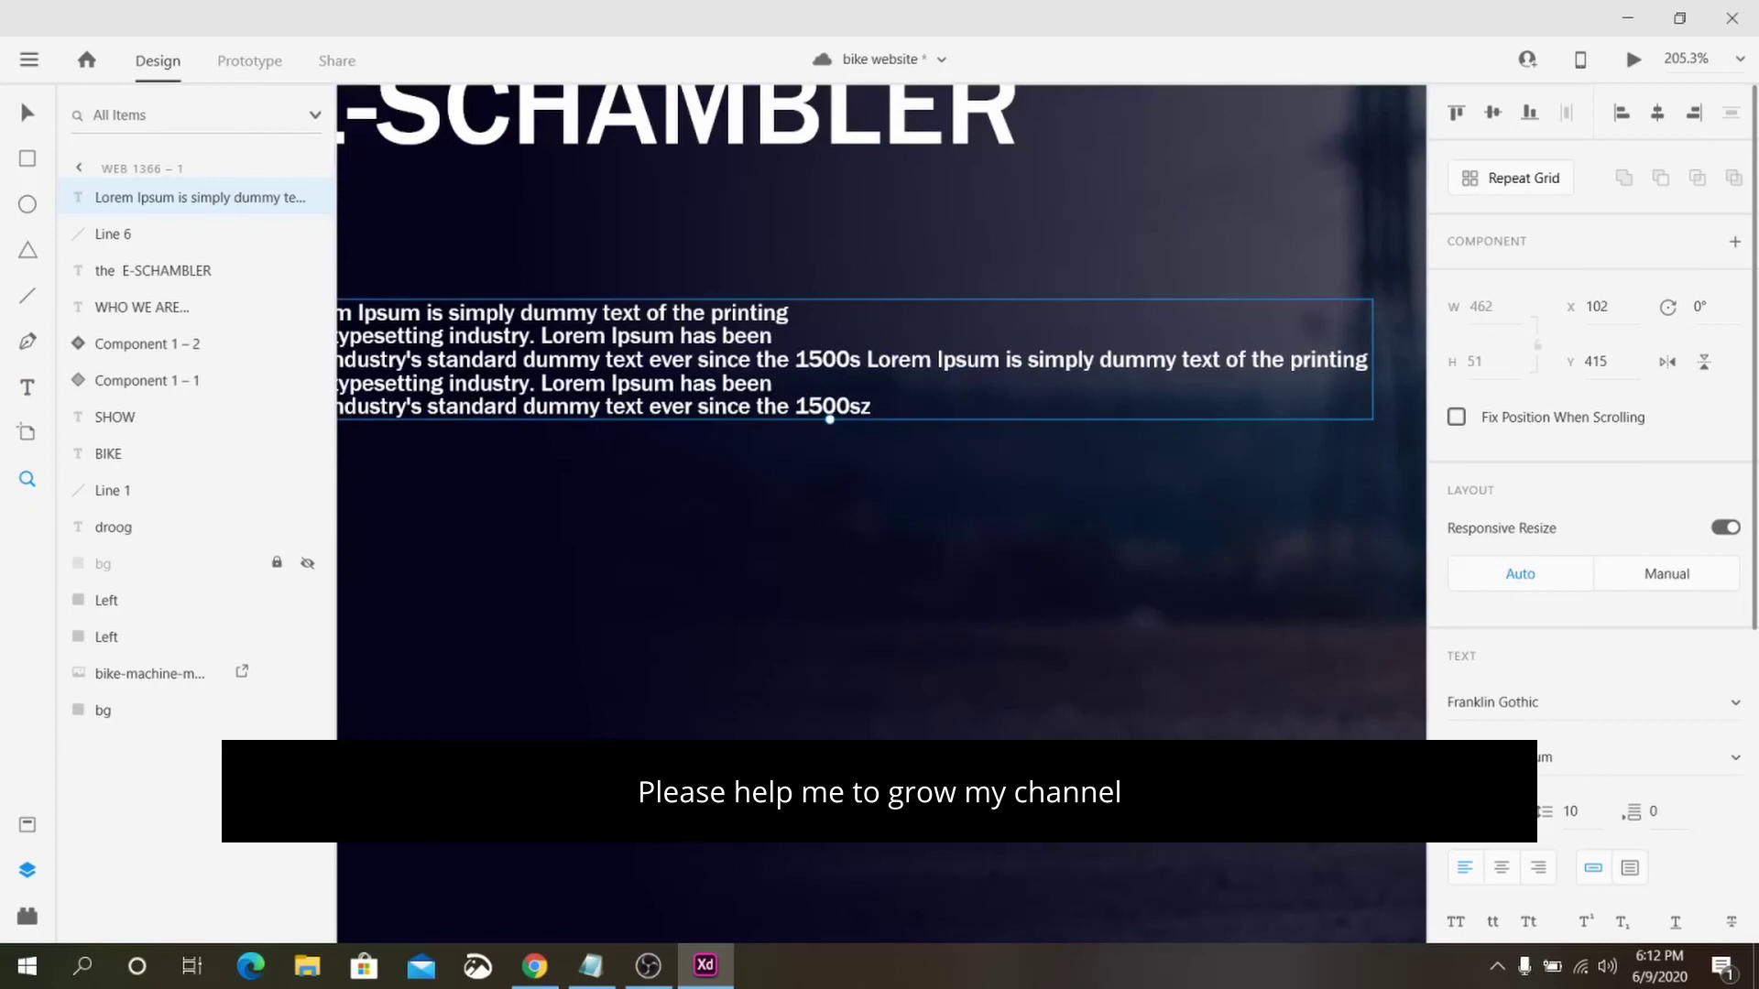
pyautogui.hotkey('ctrl', '-')
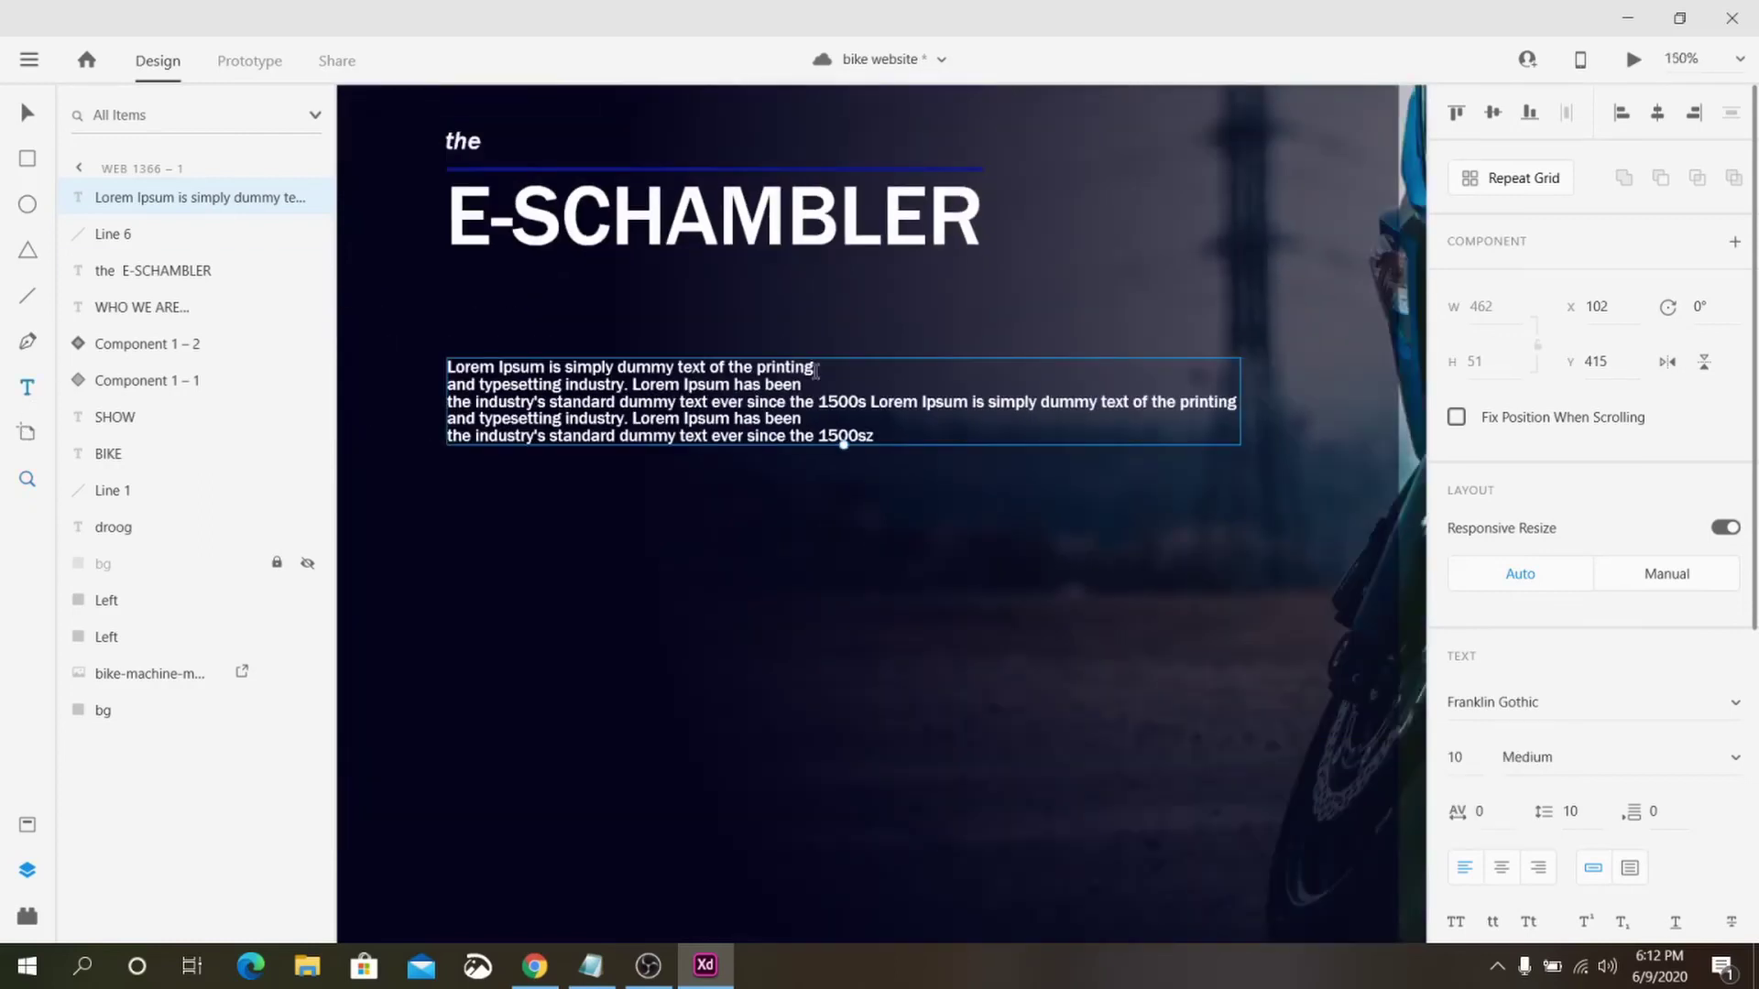
pyautogui.doubleClick(669, 435)
pyautogui.click(820, 366)
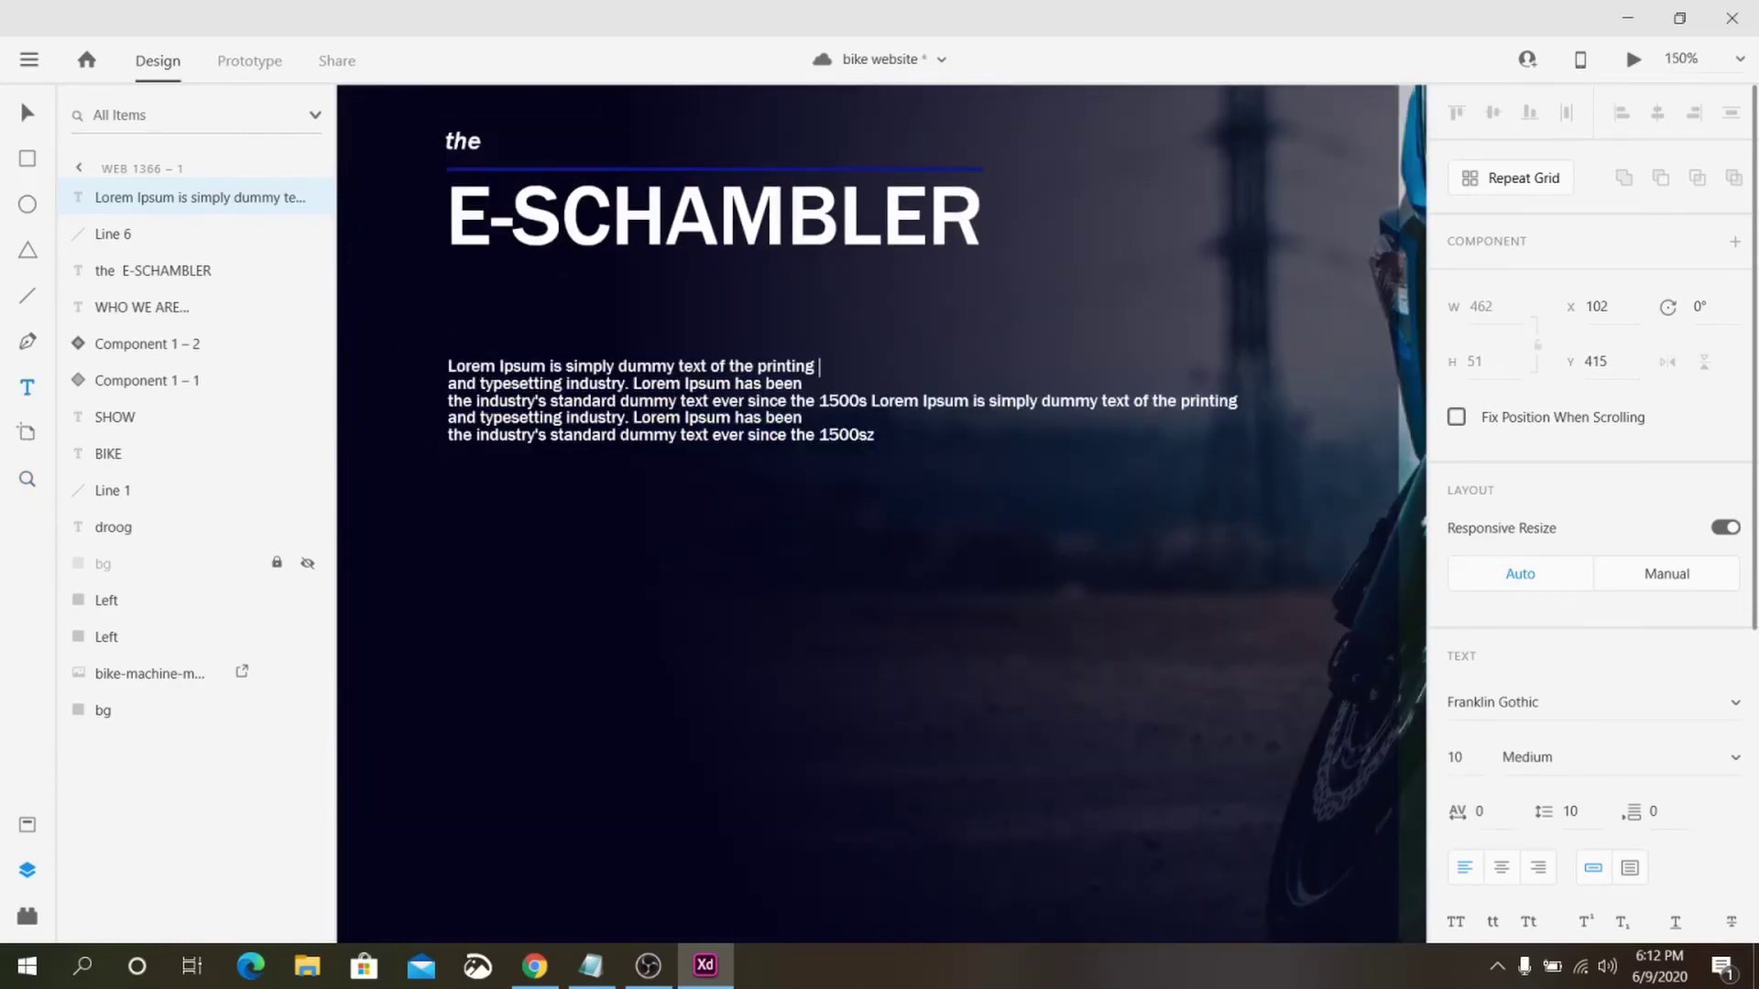
pyautogui.press('Delete')
pyautogui.click(1103, 367)
pyautogui.press('Return')
pyautogui.press('End')
pyautogui.press('Delete')
pyautogui.press('Return')
pyautogui.press('End')
pyautogui.press('Delete')
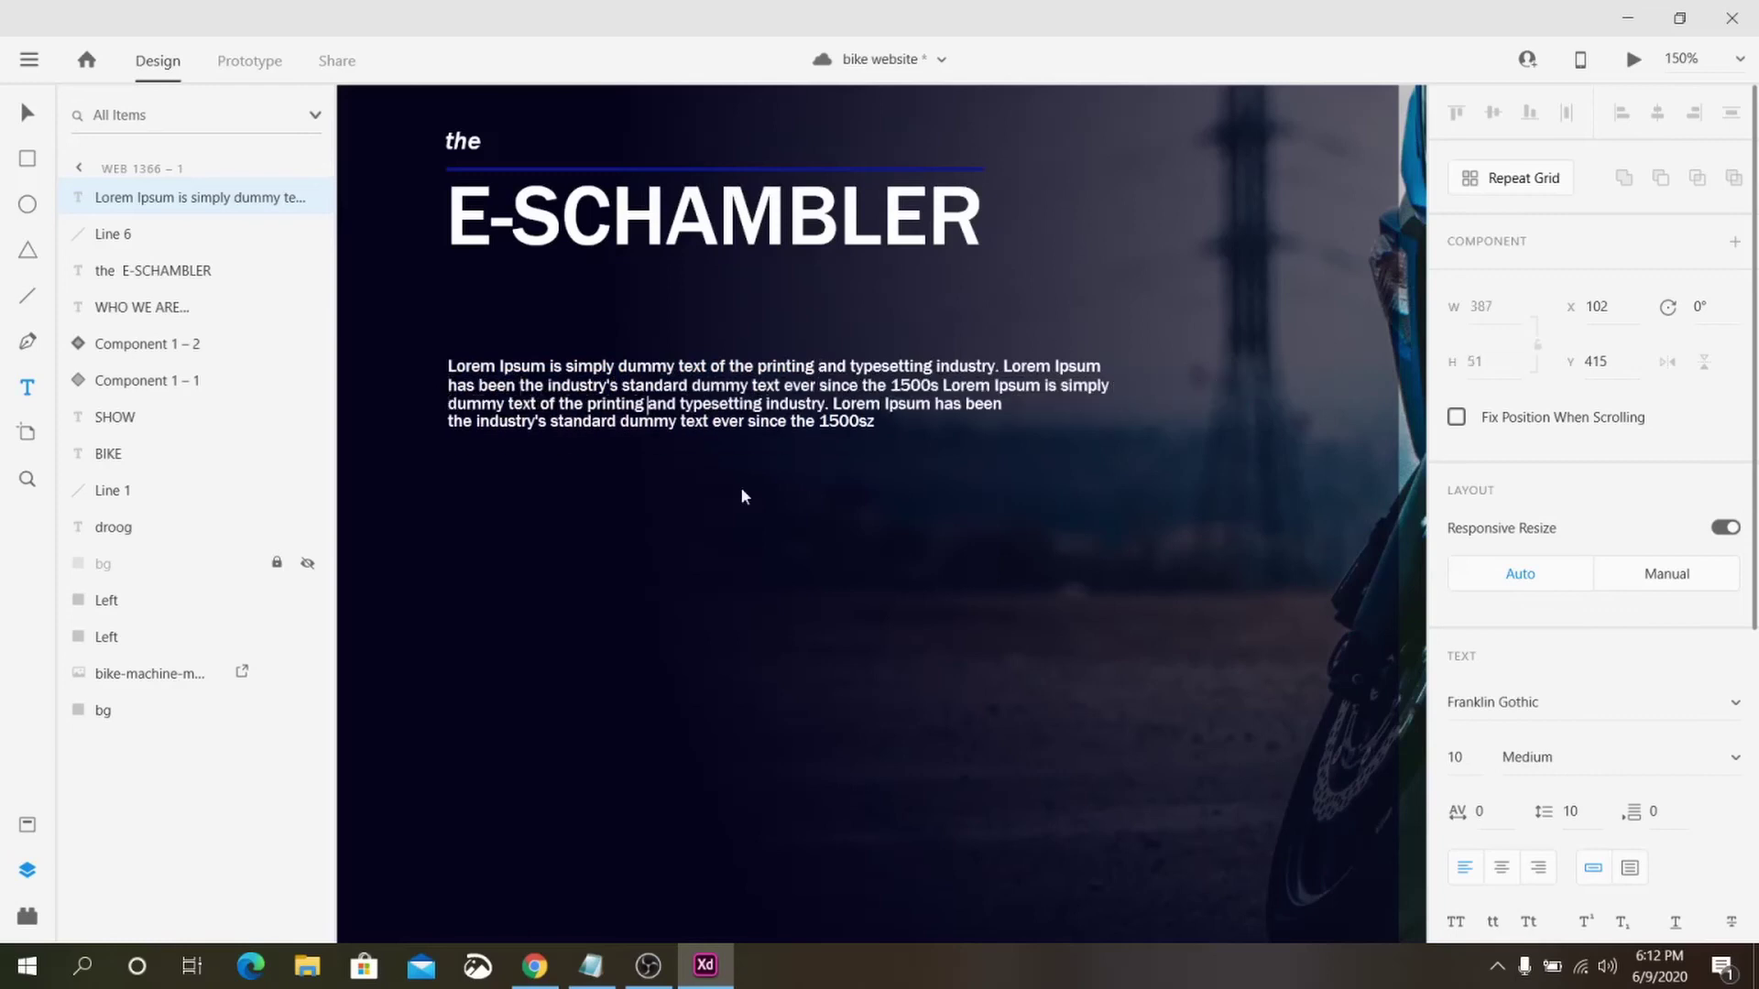
# - Draw a horizontal line about 218 wide between the heading and the paragraph, with border colour #2E3BDC sampled from the SHOW outline
pyautogui.hotkey('ctrl', '0')
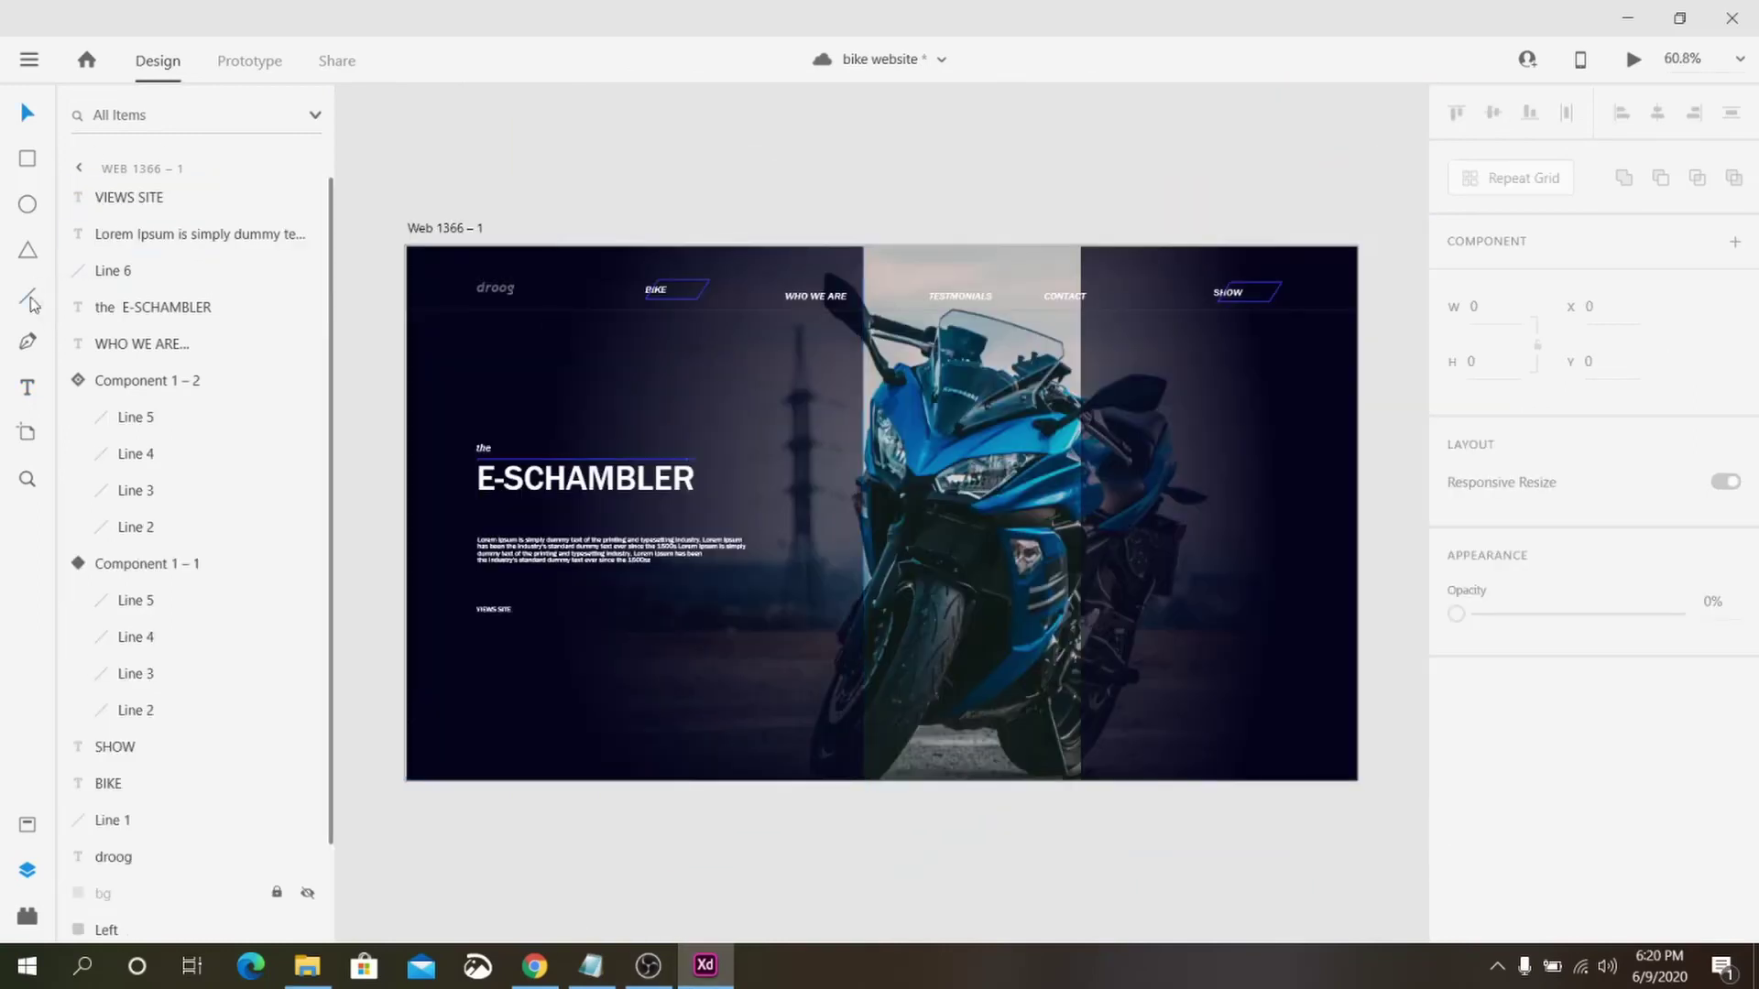
pyautogui.click(28, 298)
pyautogui.moveTo(615, 515); pyautogui.dragTo(768, 517)
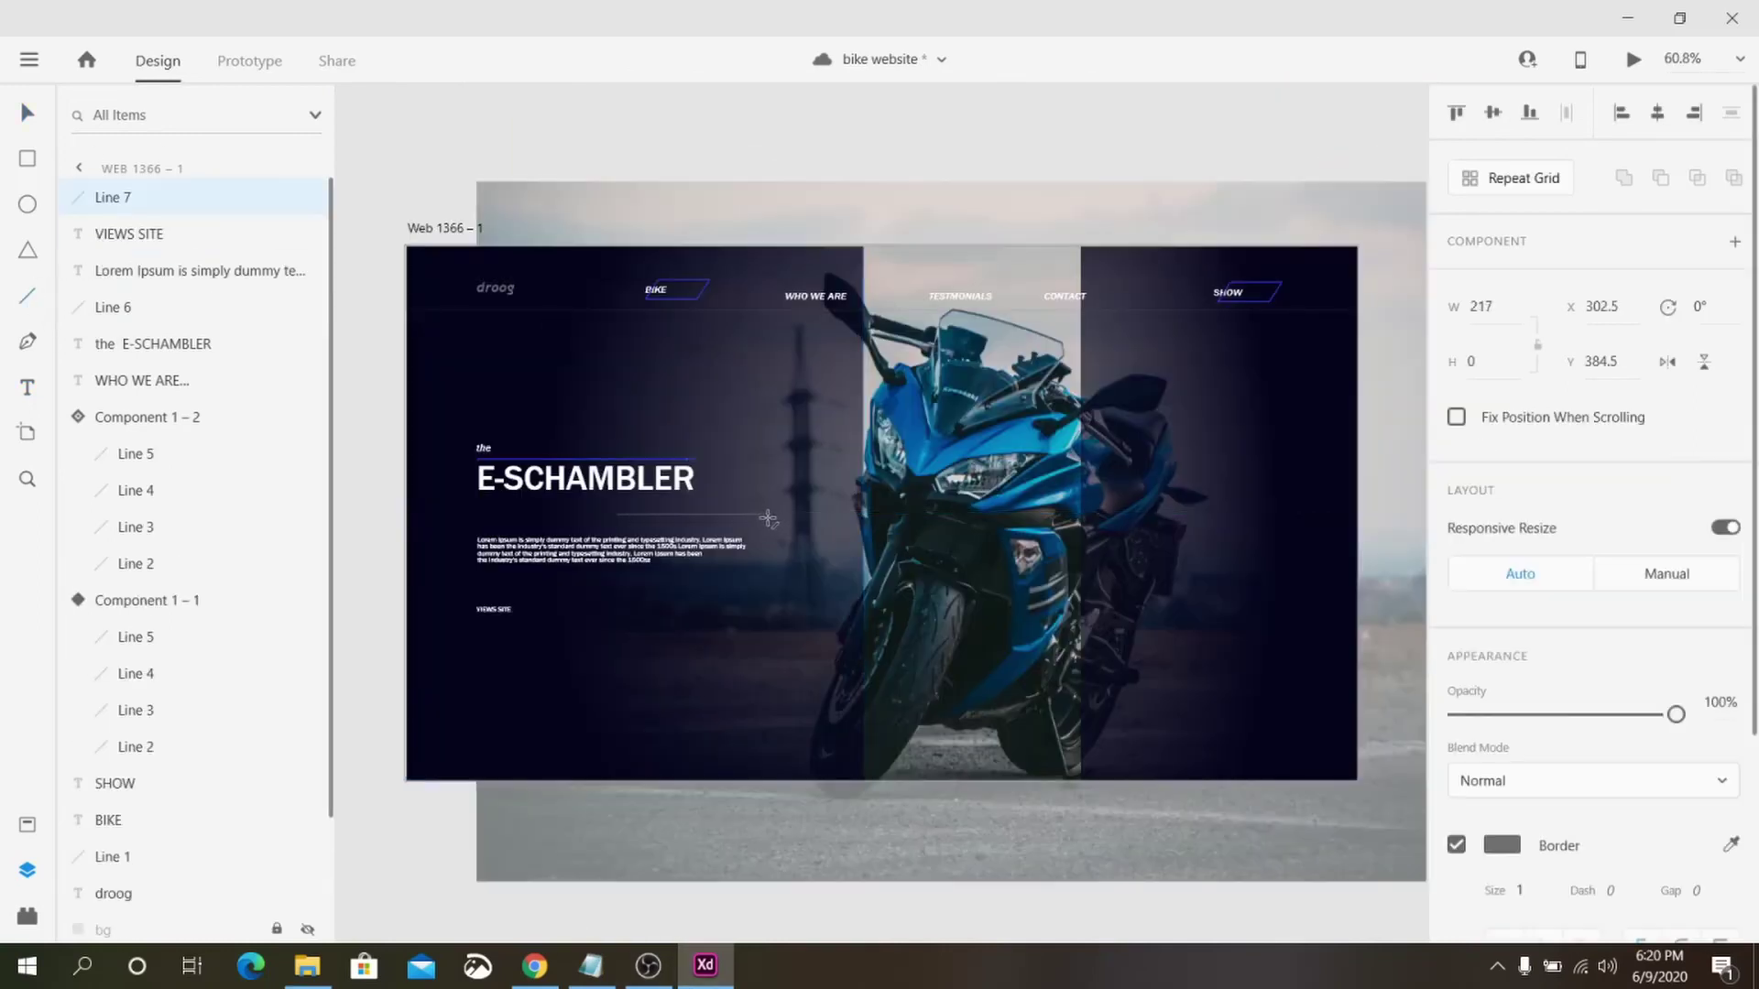
pyautogui.click(1502, 845)
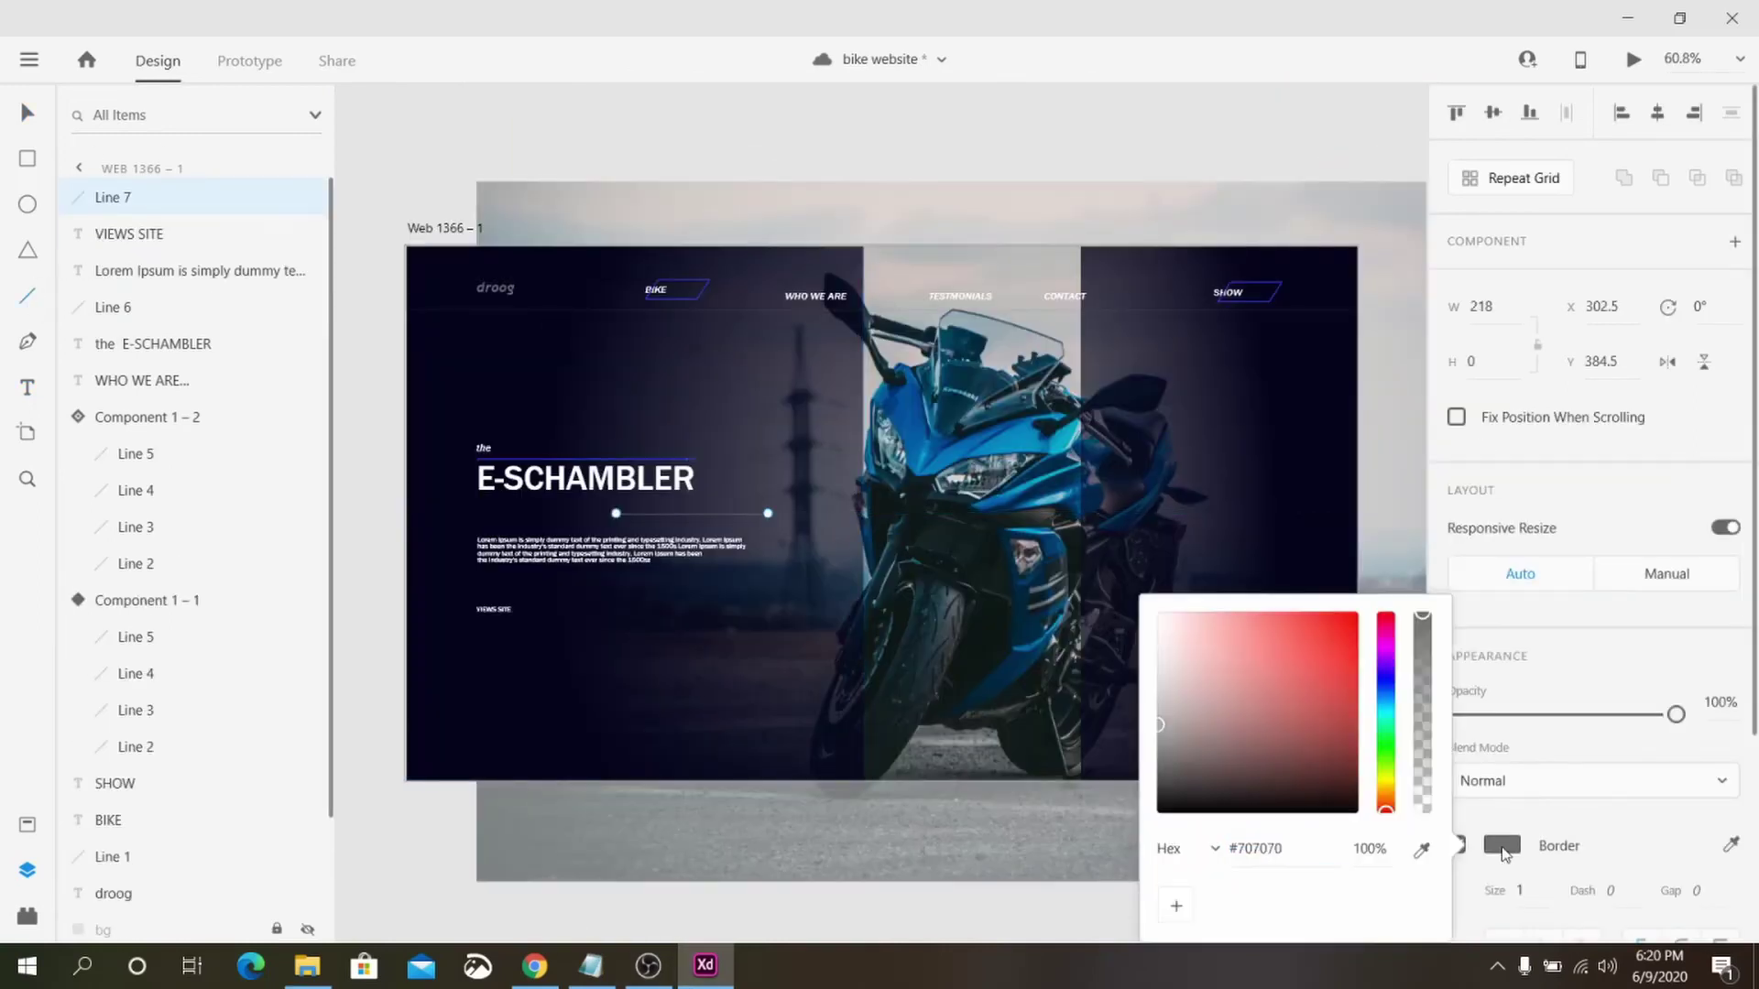
pyautogui.click(1421, 849)
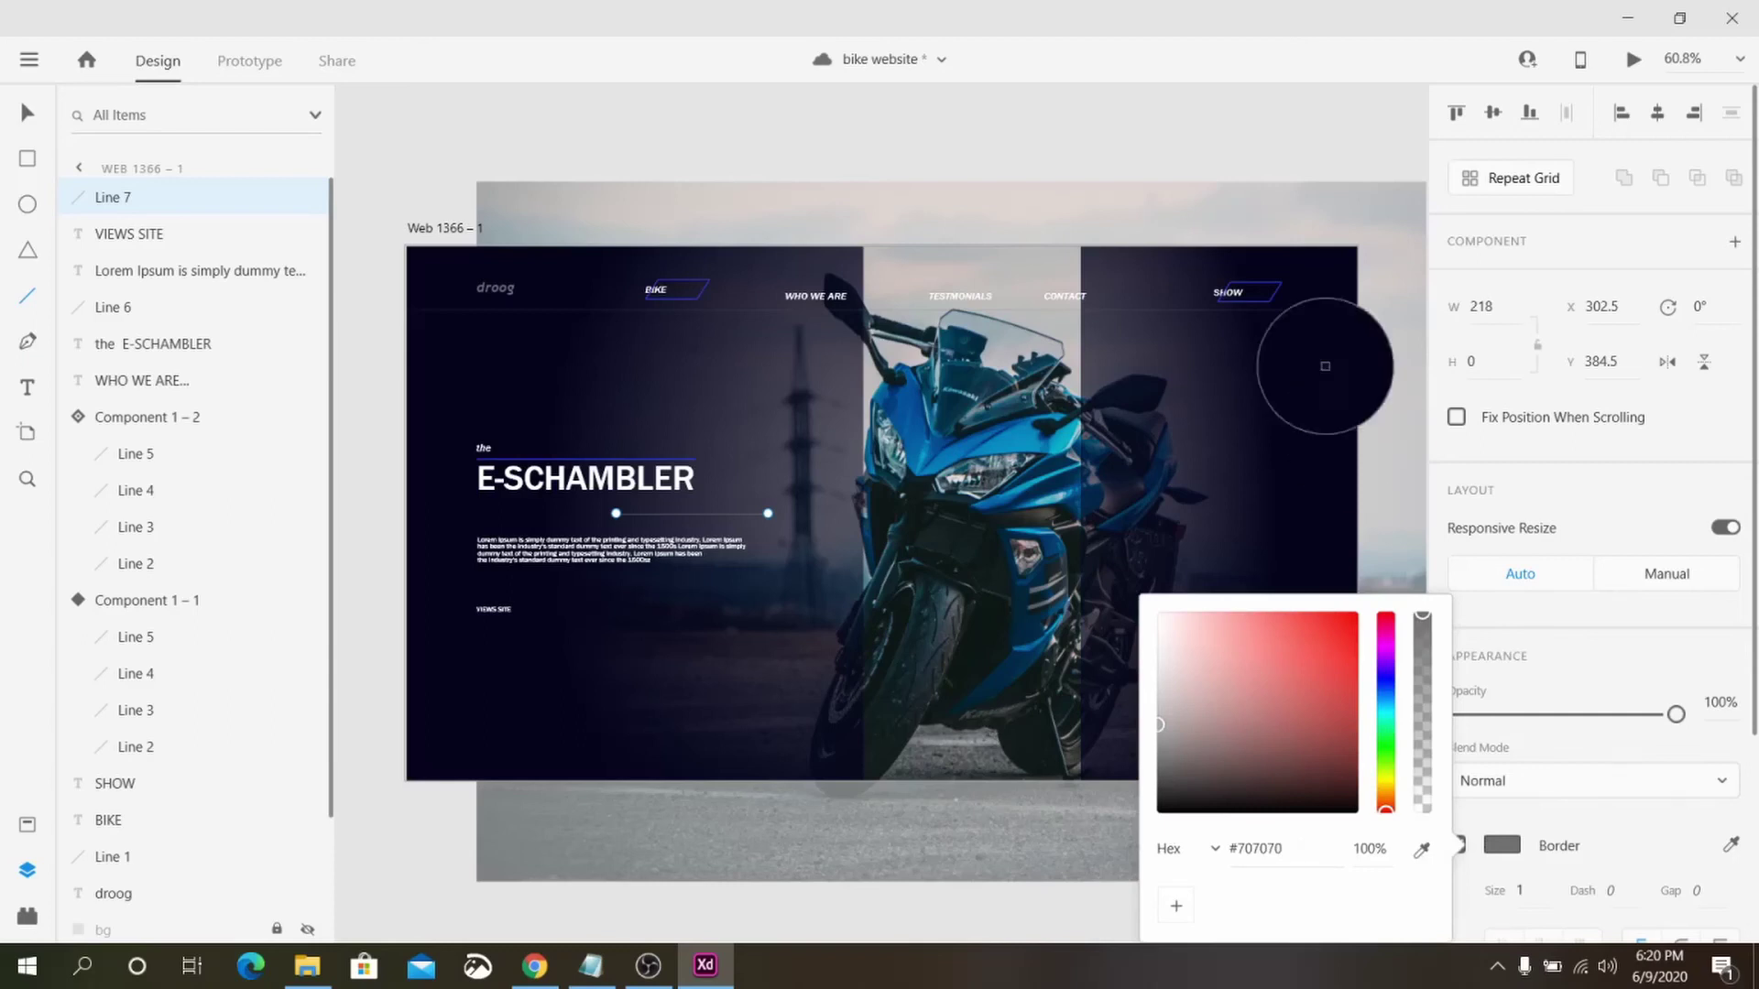
pyautogui.click(1275, 286)
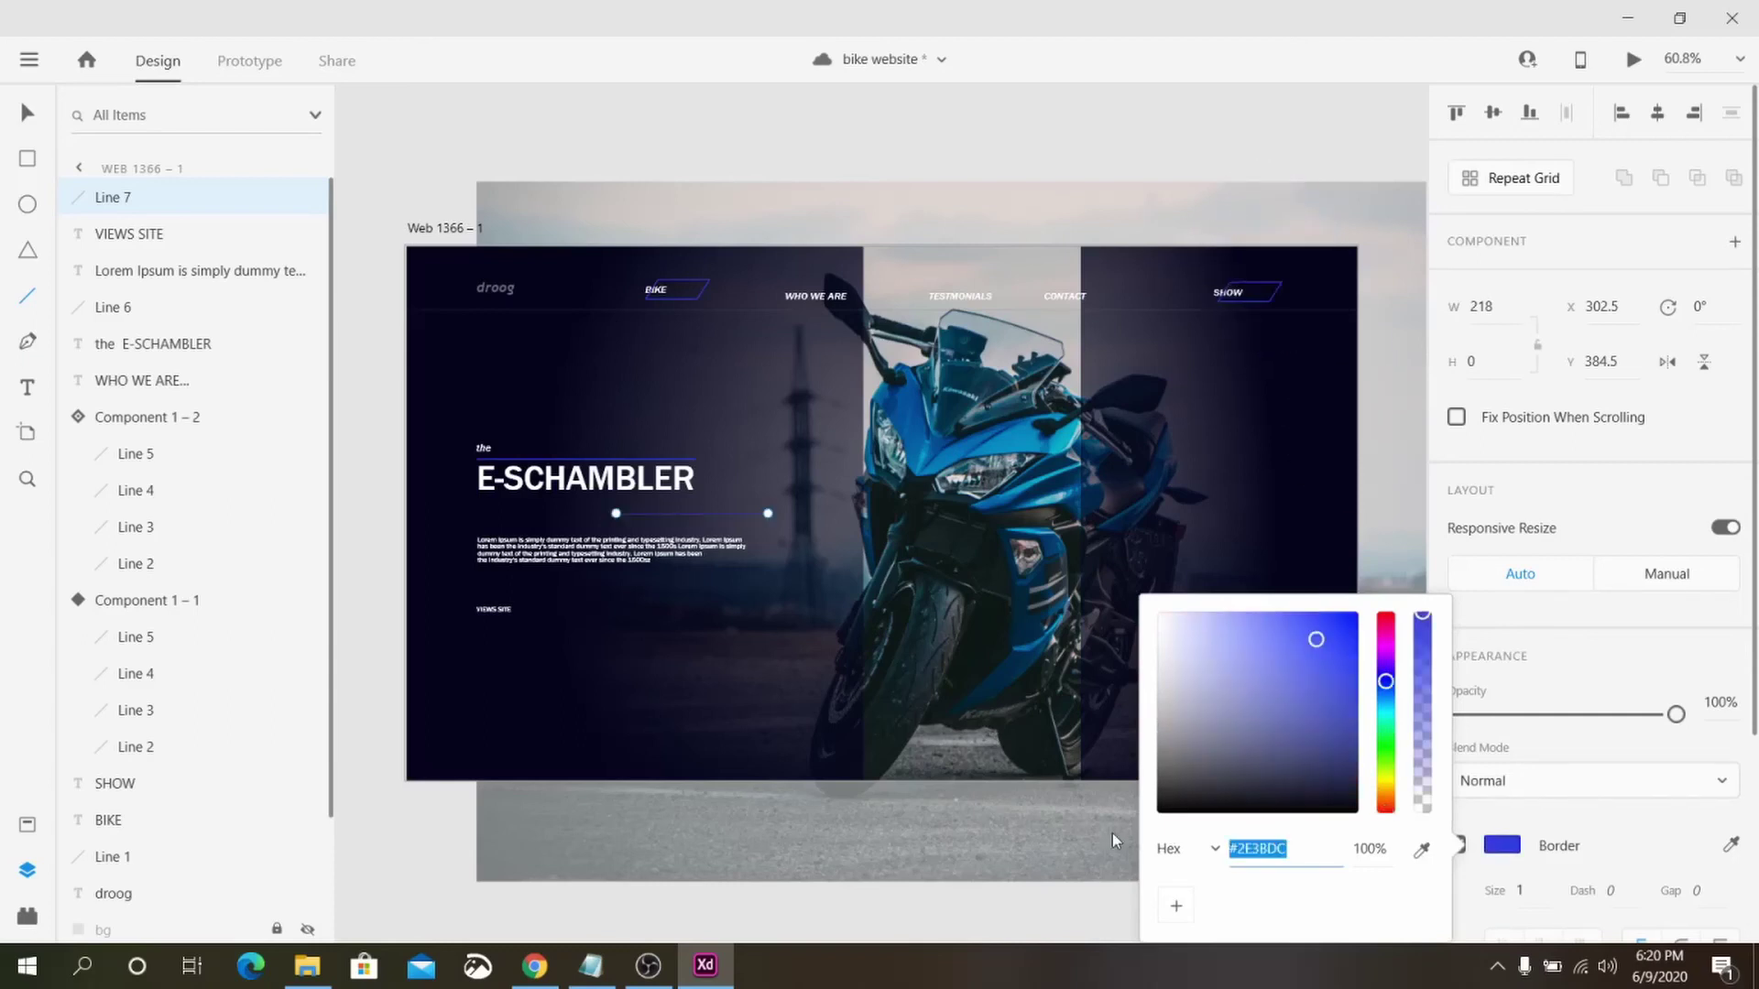
# - Draw three more horizontal lines: about 269 and 183 wide beside the bike's mirror and tank, and one across its front below the paragraph's level
pyautogui.moveTo(1212, 287); pyautogui.dragTo(1212, 406)
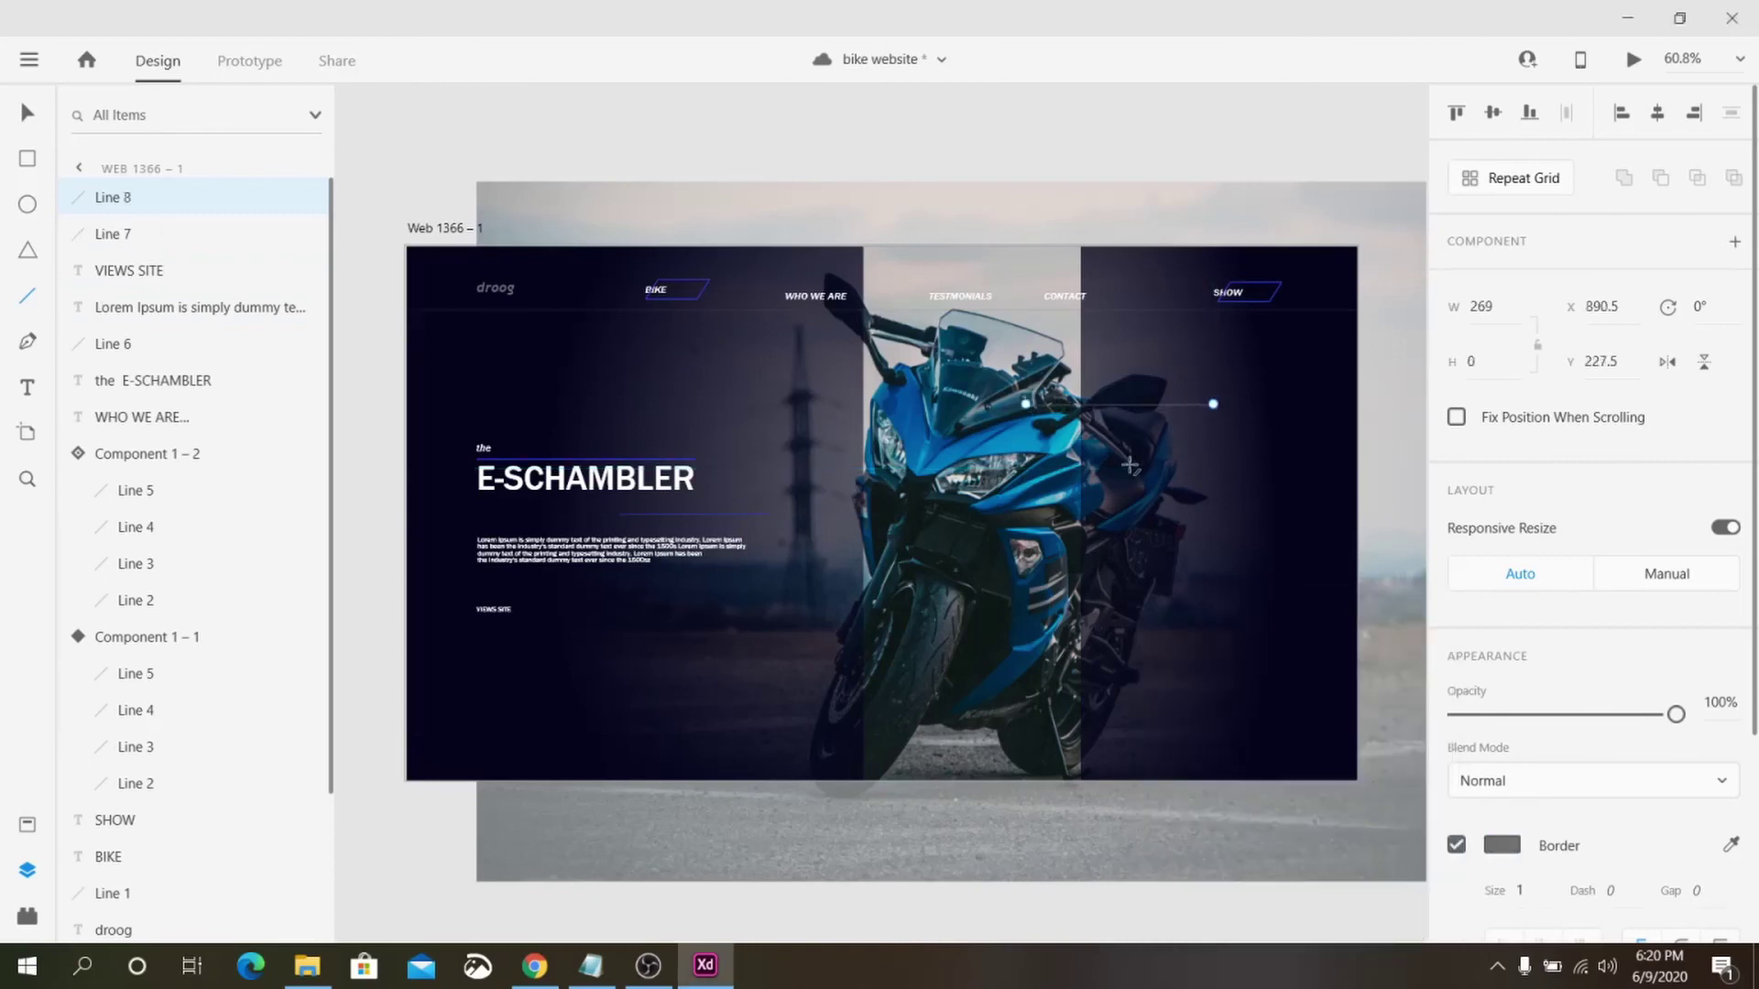
pyautogui.moveTo(1130, 446); pyautogui.dragTo(1250, 446)
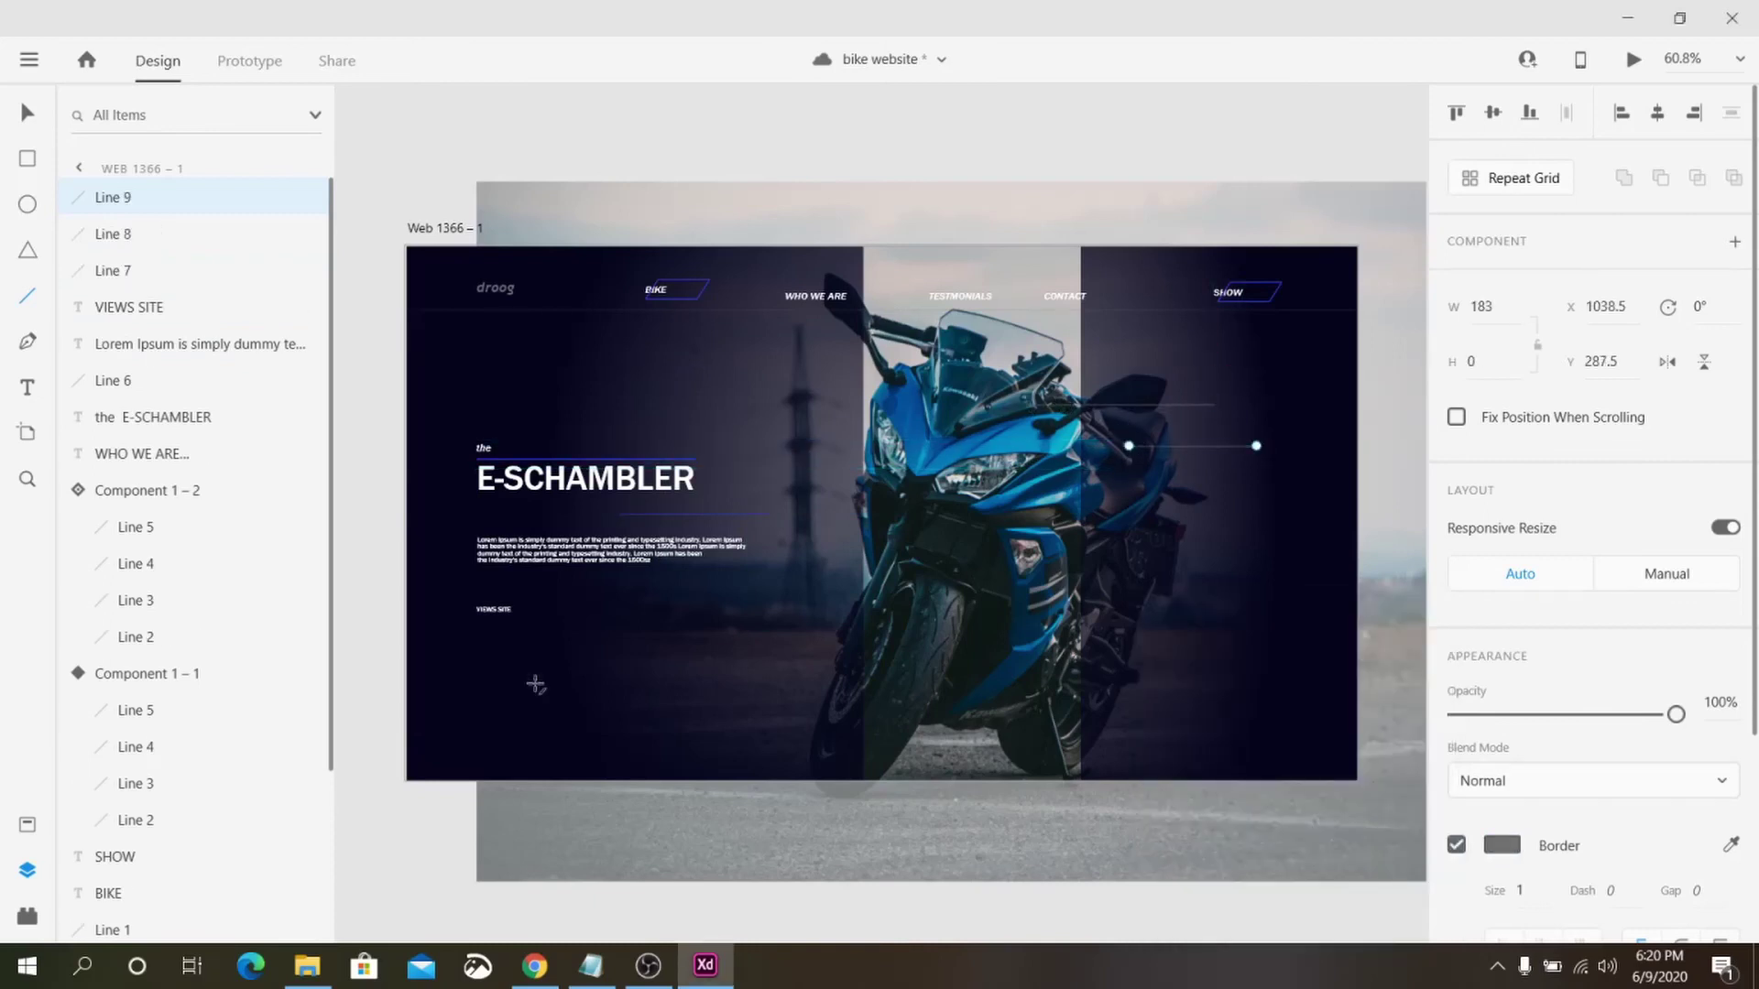
pyautogui.moveTo(740, 589); pyautogui.dragTo(919, 594)
# - Change the border colour of the three grey accent lines around the bike to blue
pyautogui.click(29, 114)
pyautogui.keyDown('shift'); pyautogui.click(1186, 447); pyautogui.keyUp('shift')
pyautogui.keyDown('shift'); pyautogui.click(1191, 403); pyautogui.keyUp('shift')
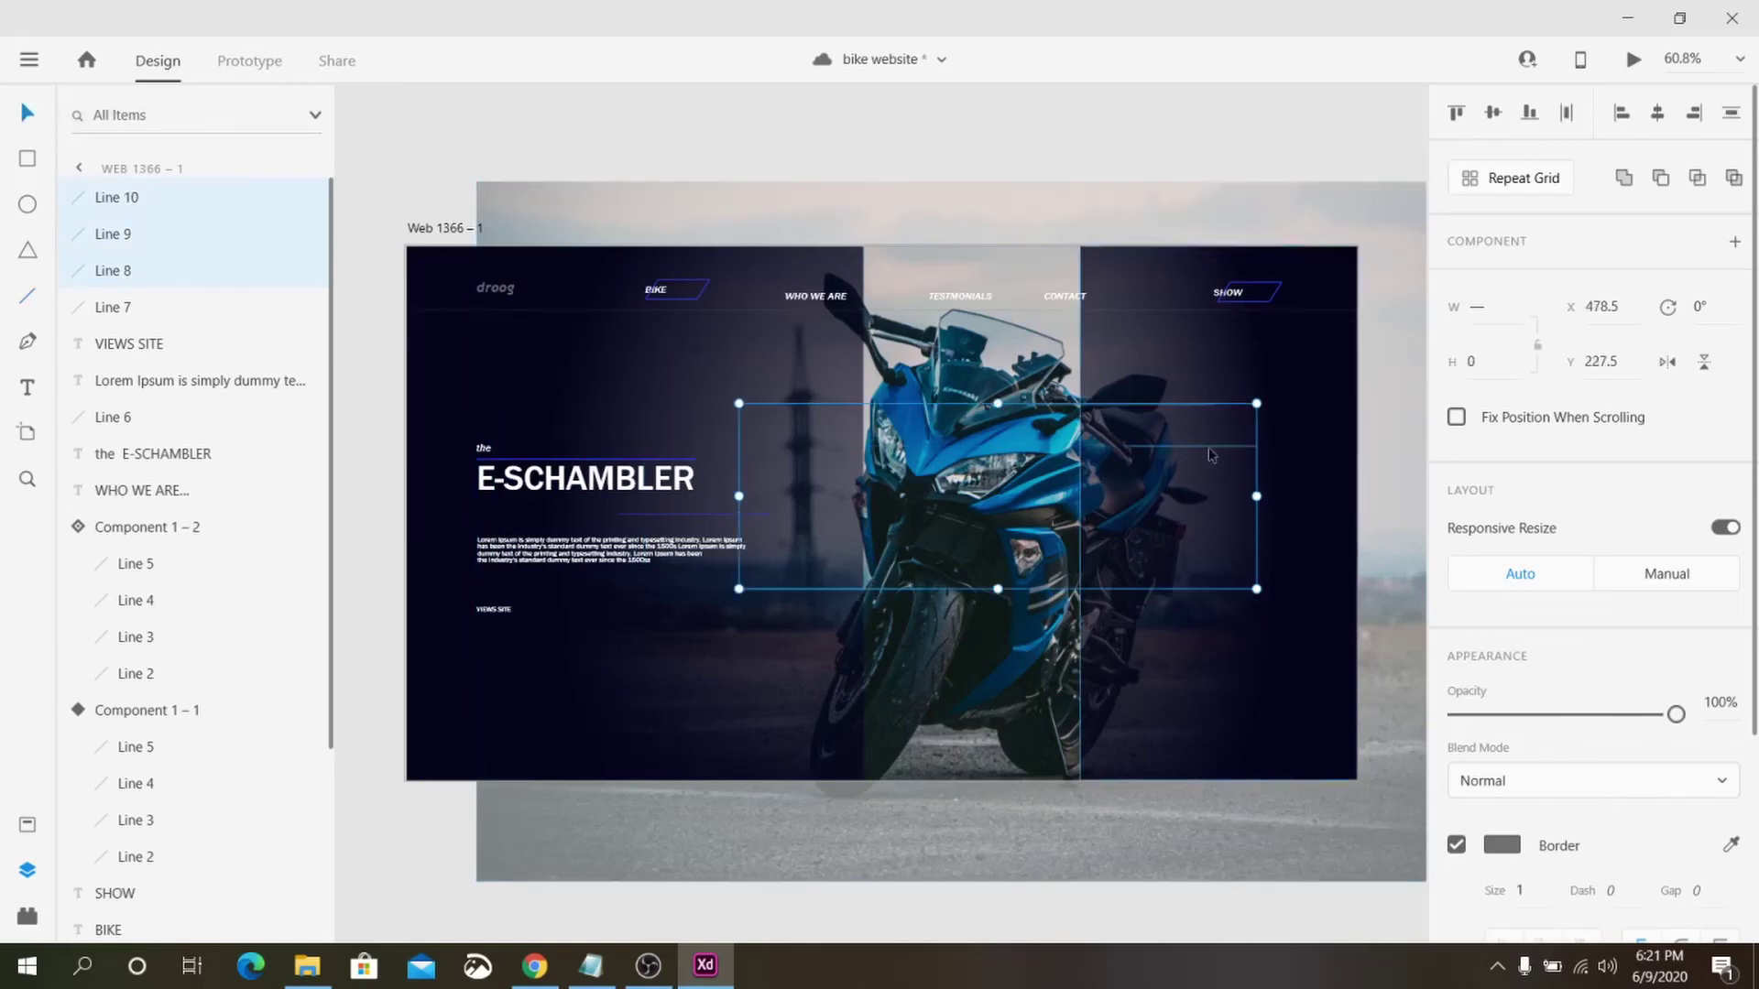
pyautogui.click(1503, 845)
pyautogui.click(1315, 628)
pyautogui.click(398, 849)
# - Draw a closed, right-slanting parallelogram about 30 high with the Pen tool, overlapping the VIEWS SITE text
pyautogui.moveTo(436, 577); pyautogui.dragTo(677, 676)
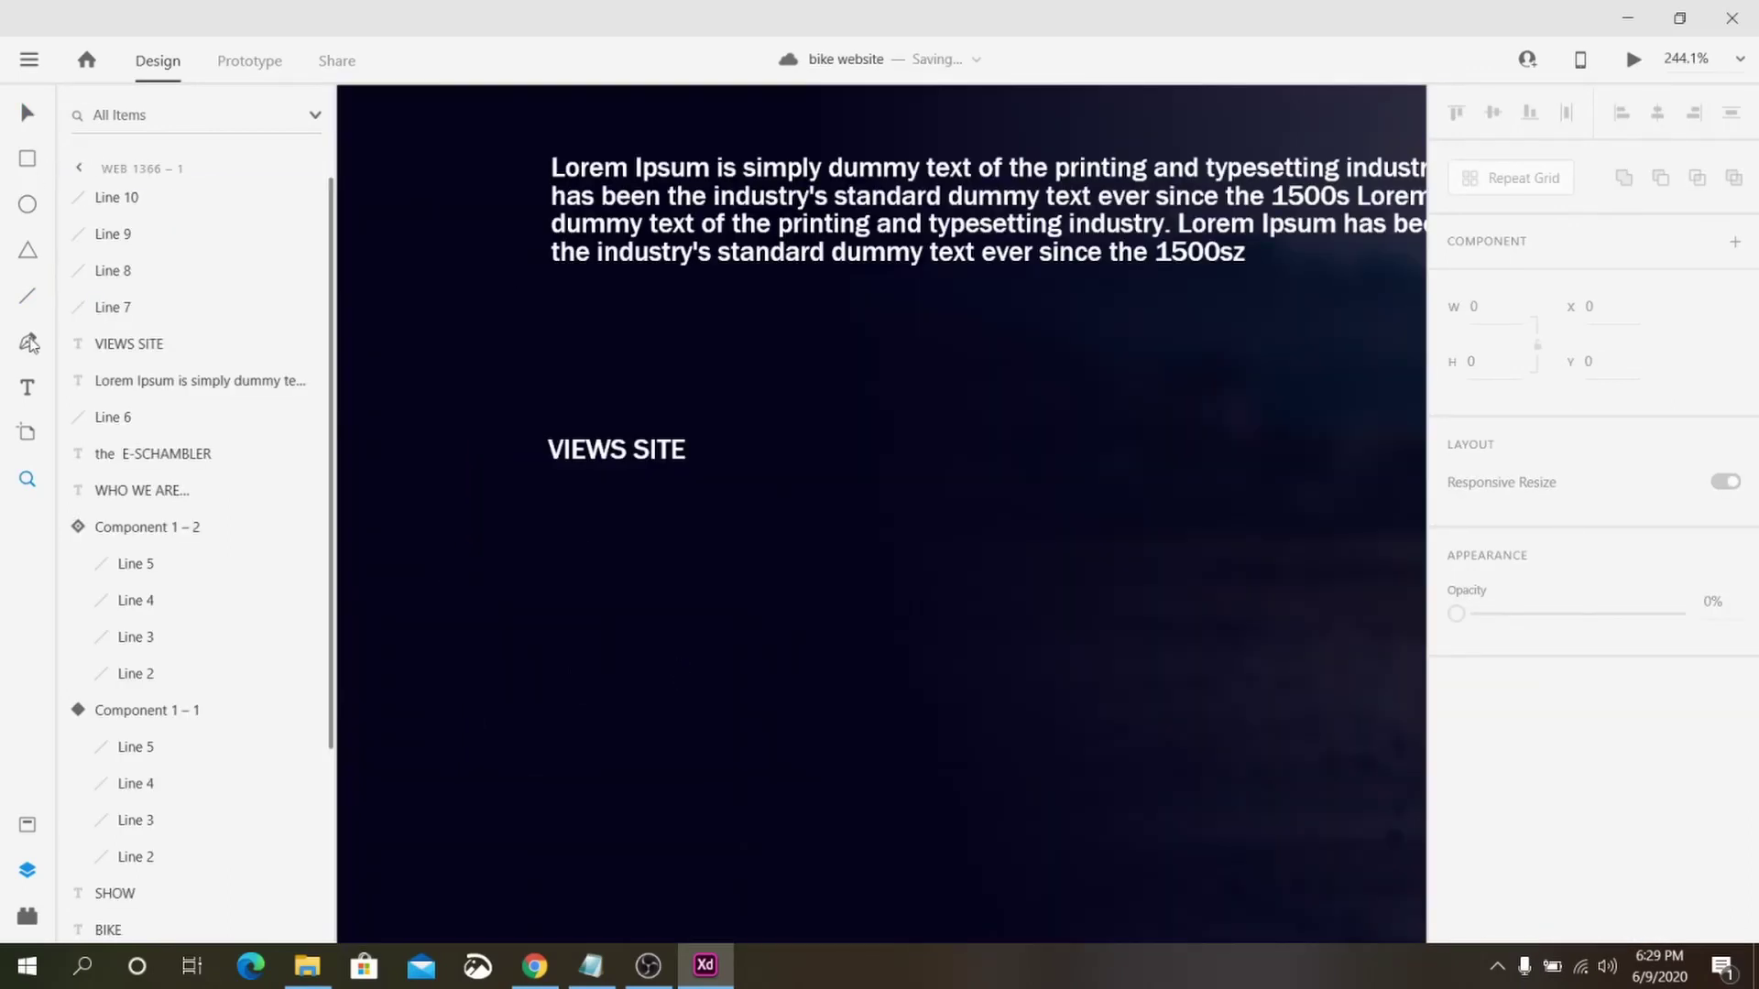
pyautogui.click(29, 342)
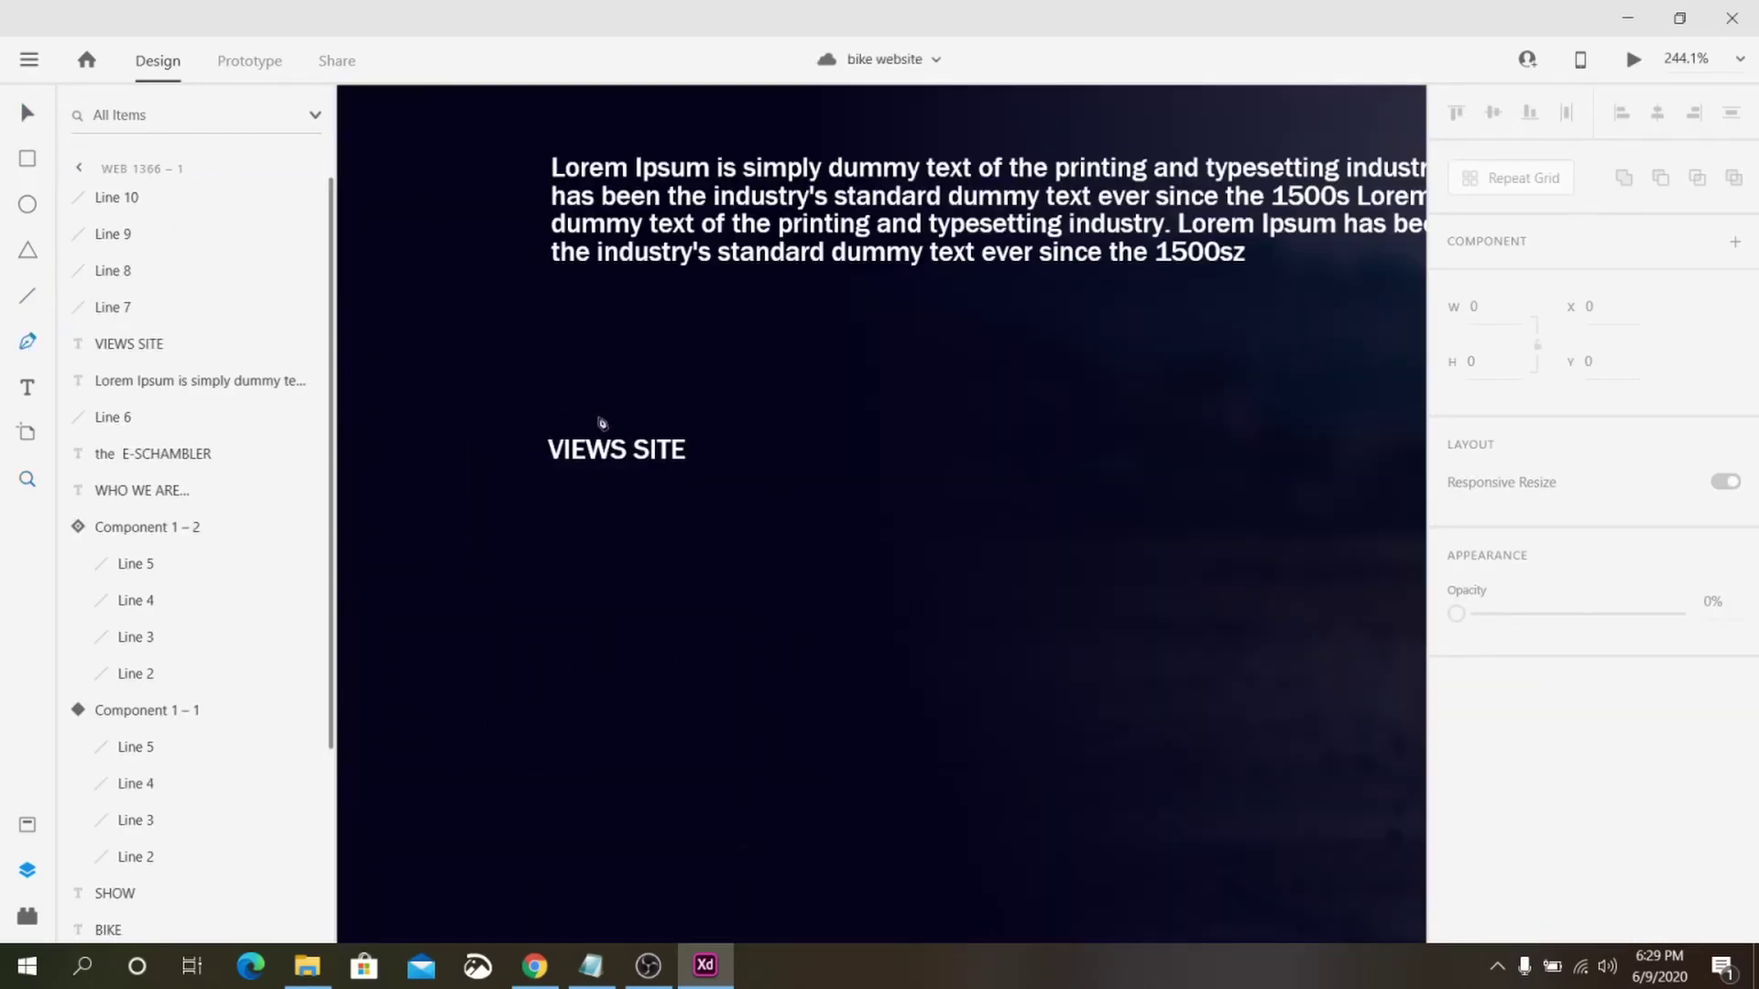
pyautogui.hotkey('ctrl', '0')
pyautogui.press('z')
pyautogui.moveTo(449, 575); pyautogui.dragTo(641, 693)
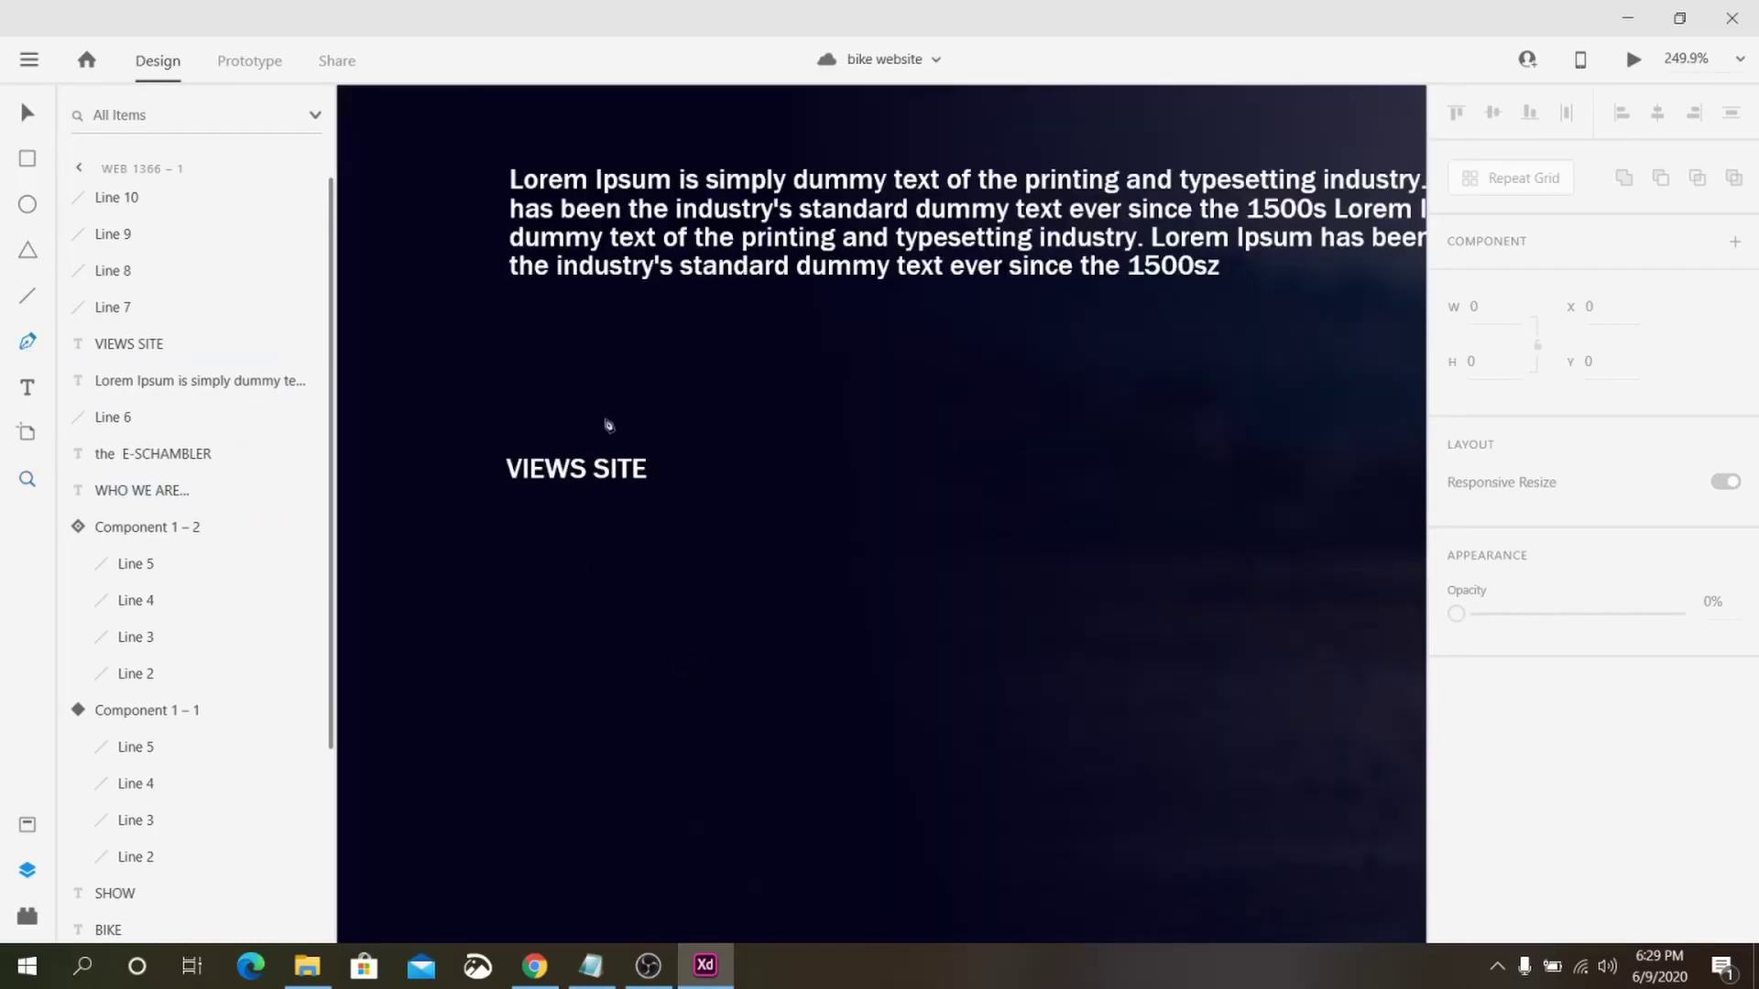
pyautogui.click(576, 425)
pyautogui.click(545, 513)
pyautogui.click(797, 512)
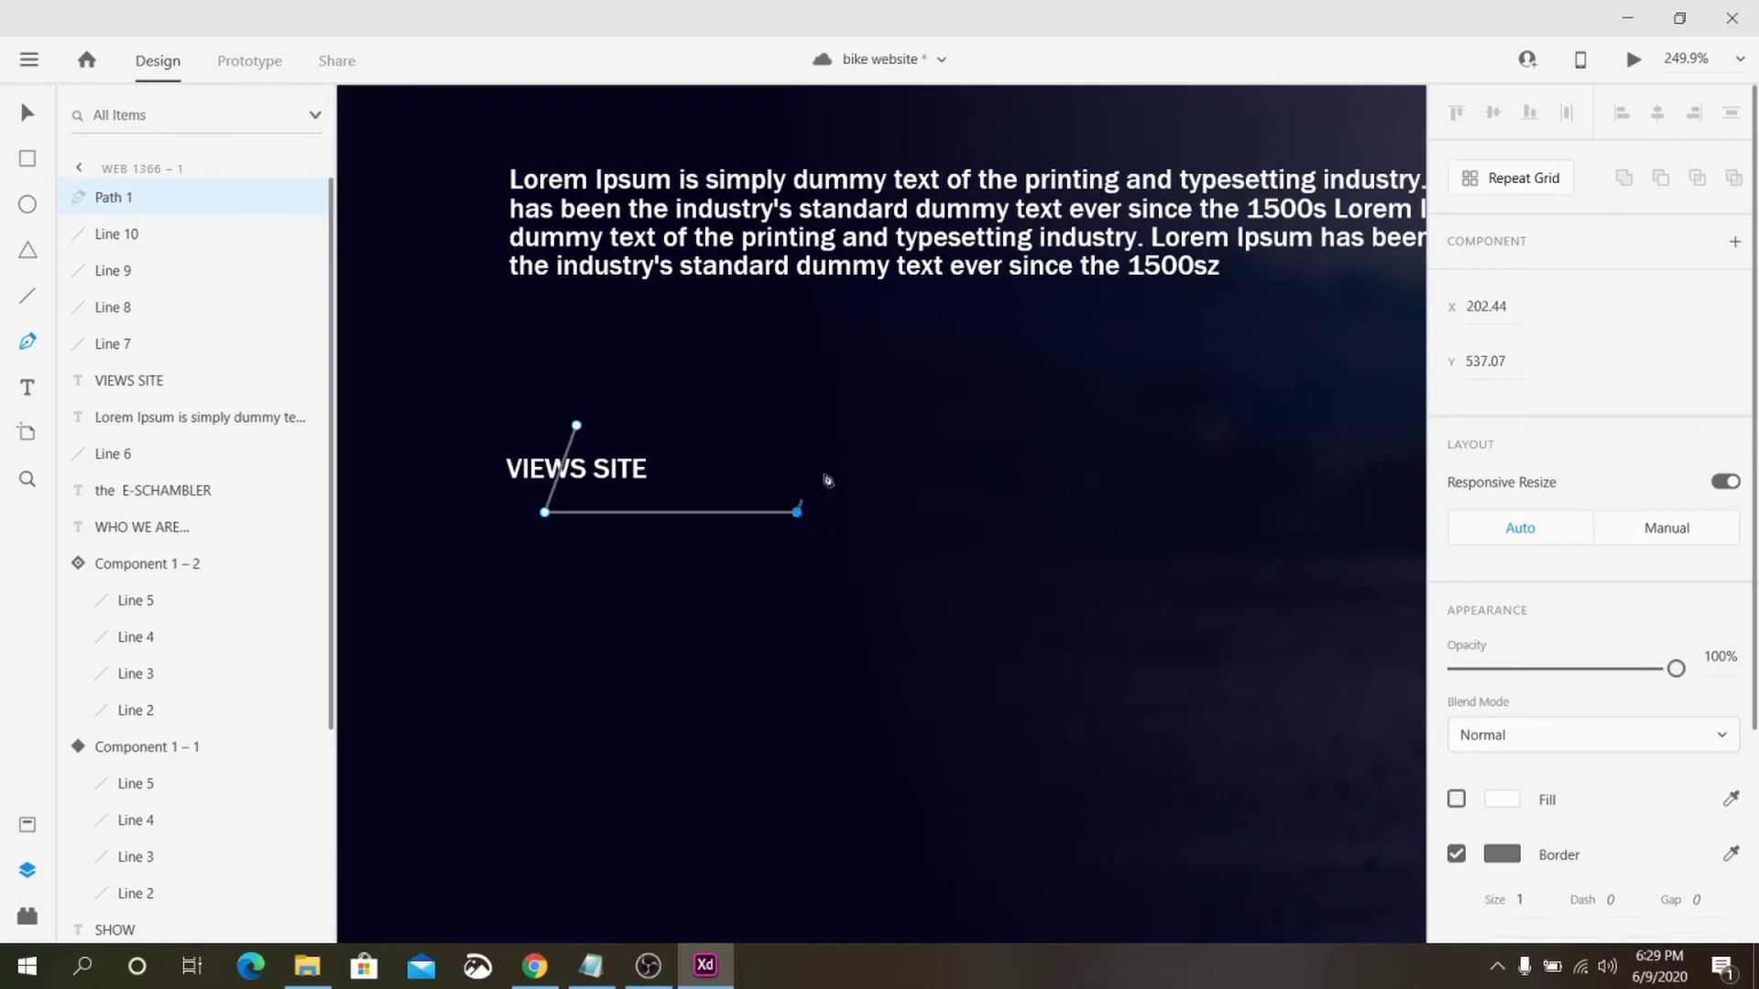
pyautogui.click(842, 427)
pyautogui.click(576, 425)
pyautogui.press('Escape')
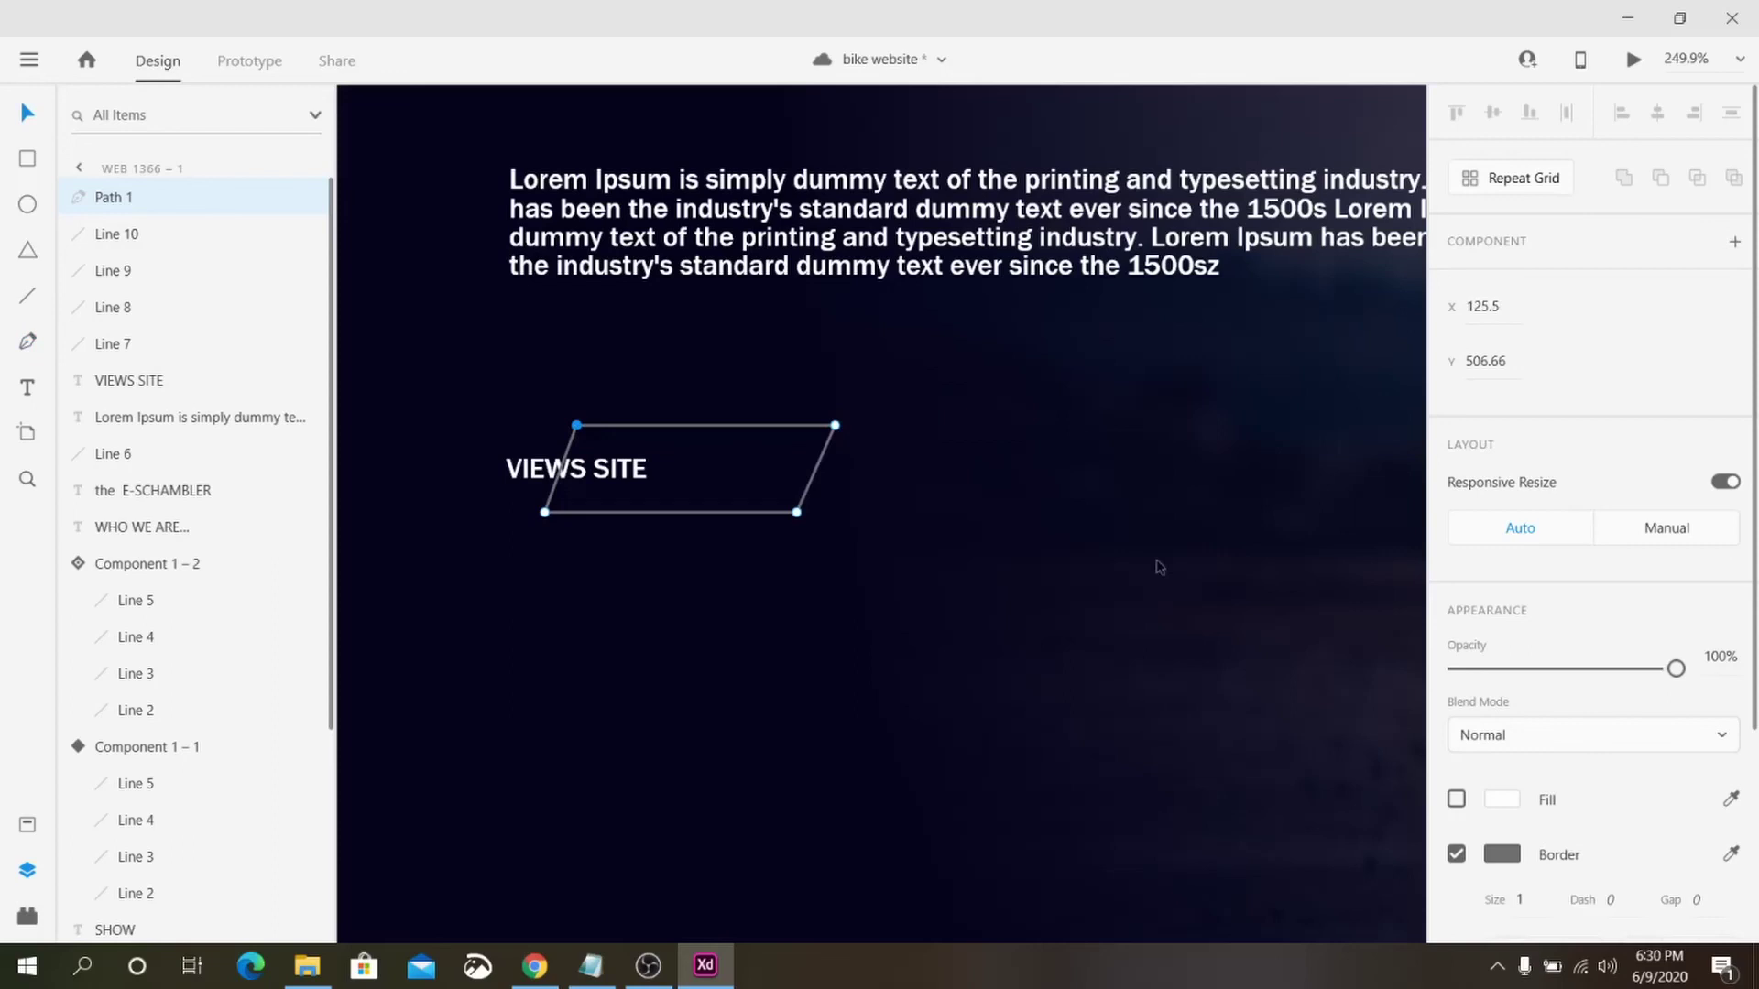
# - Remove the parallelogram's border and fill it with #2E3BDC
pyautogui.click(1456, 854)
pyautogui.click(1457, 799)
pyautogui.click(1501, 799)
pyautogui.click(1280, 850)
pyautogui.write('2E3BDC')
pyautogui.press('Return')
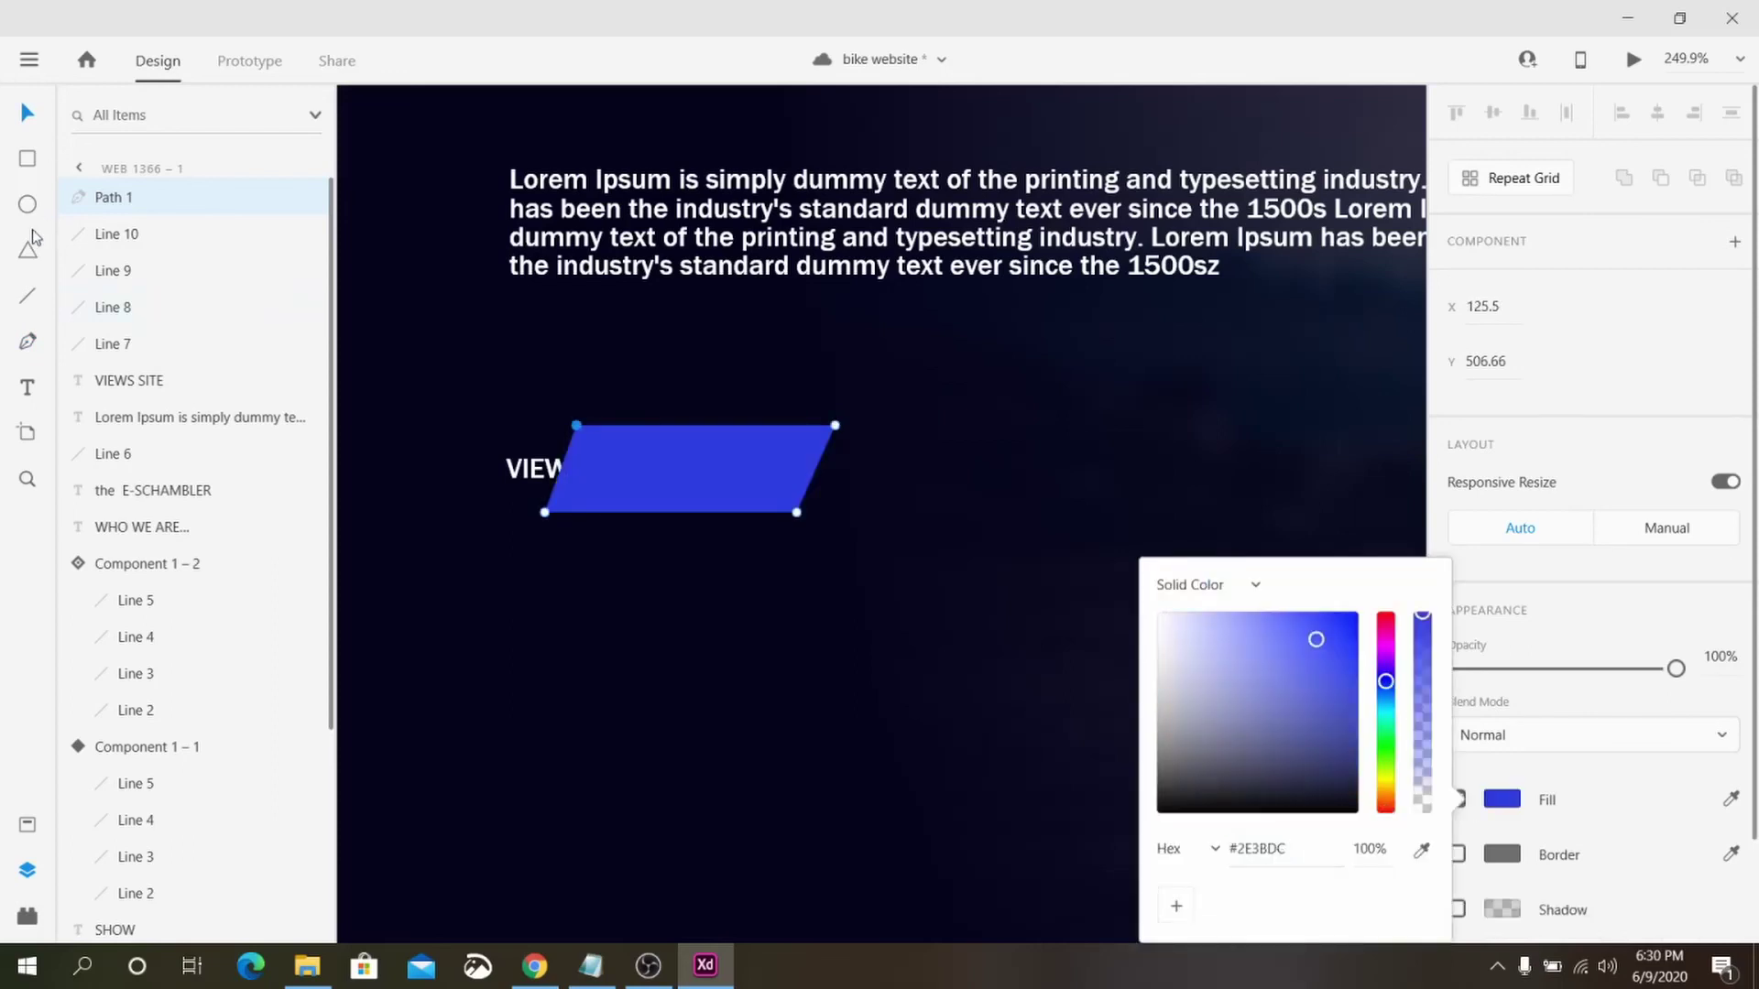
# - Draw a second, much narrower parallelogram of the same height and slant just right of the blue one
pyautogui.click(28, 341)
pyautogui.click(576, 425)
pyautogui.click(875, 427)
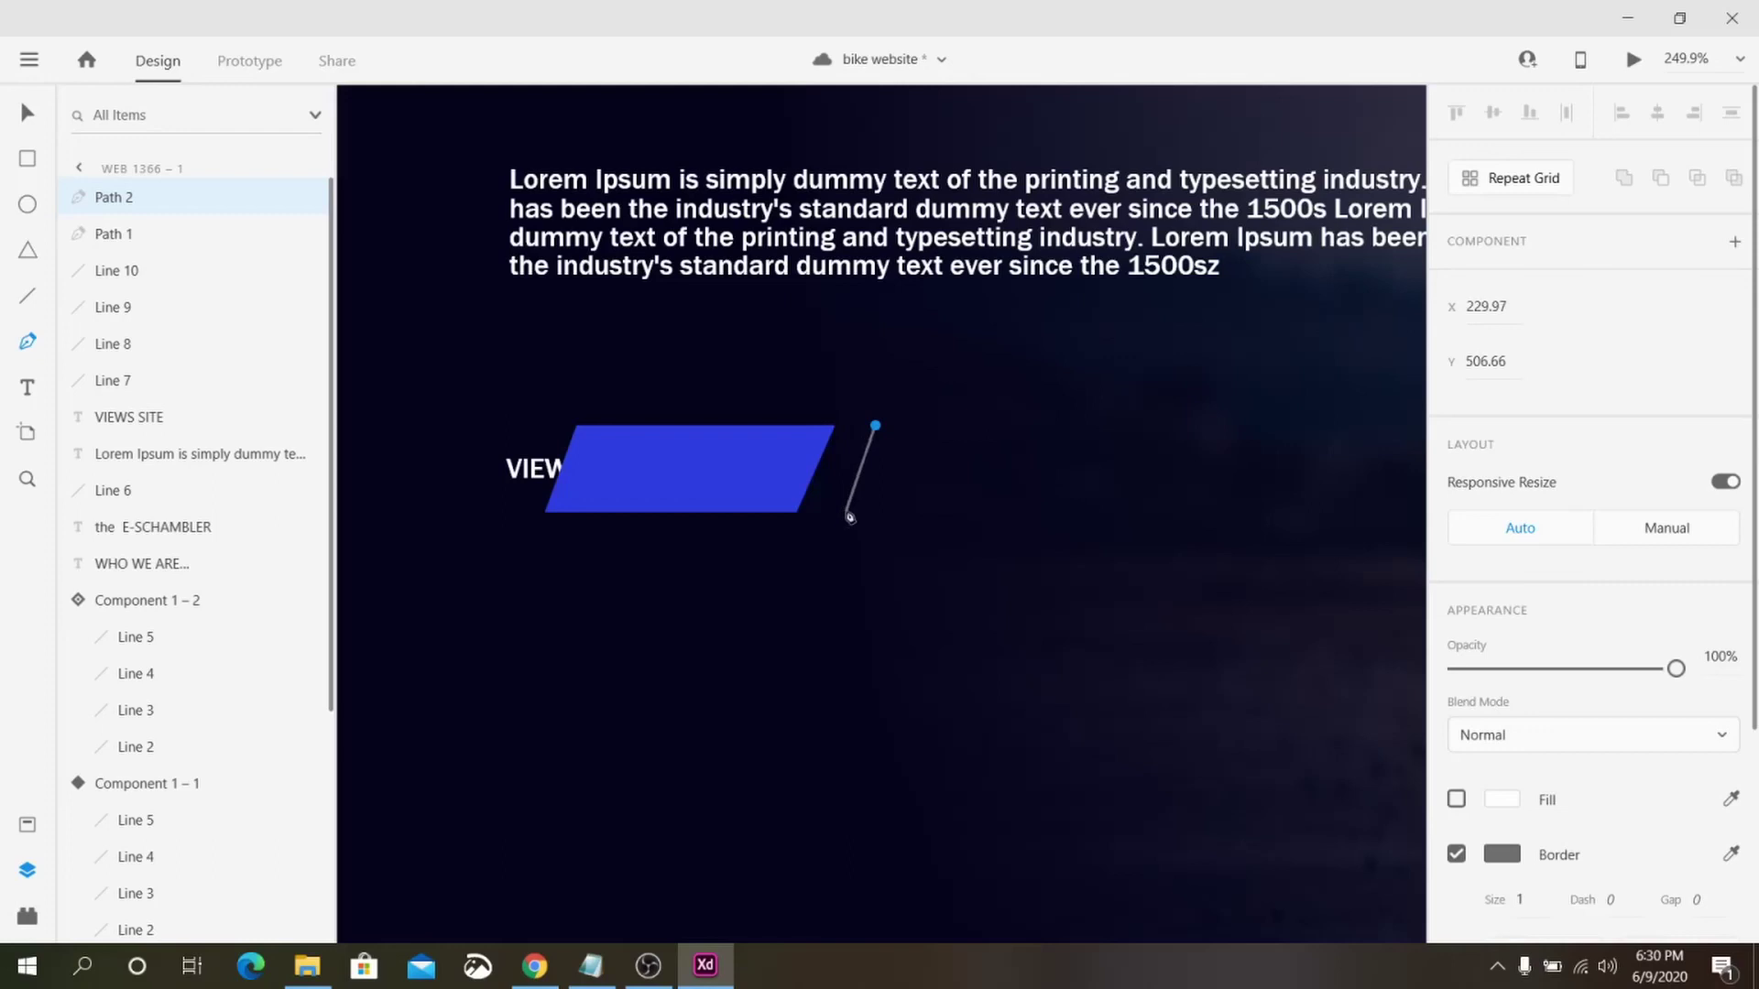
pyautogui.click(839, 511)
pyautogui.click(875, 511)
pyautogui.click(914, 426)
pyautogui.click(876, 427)
pyautogui.press('Escape')
# - Remove the narrow parallelogram's border and fill it with the muted blue #565DAF
pyautogui.click(1457, 855)
pyautogui.click(1456, 798)
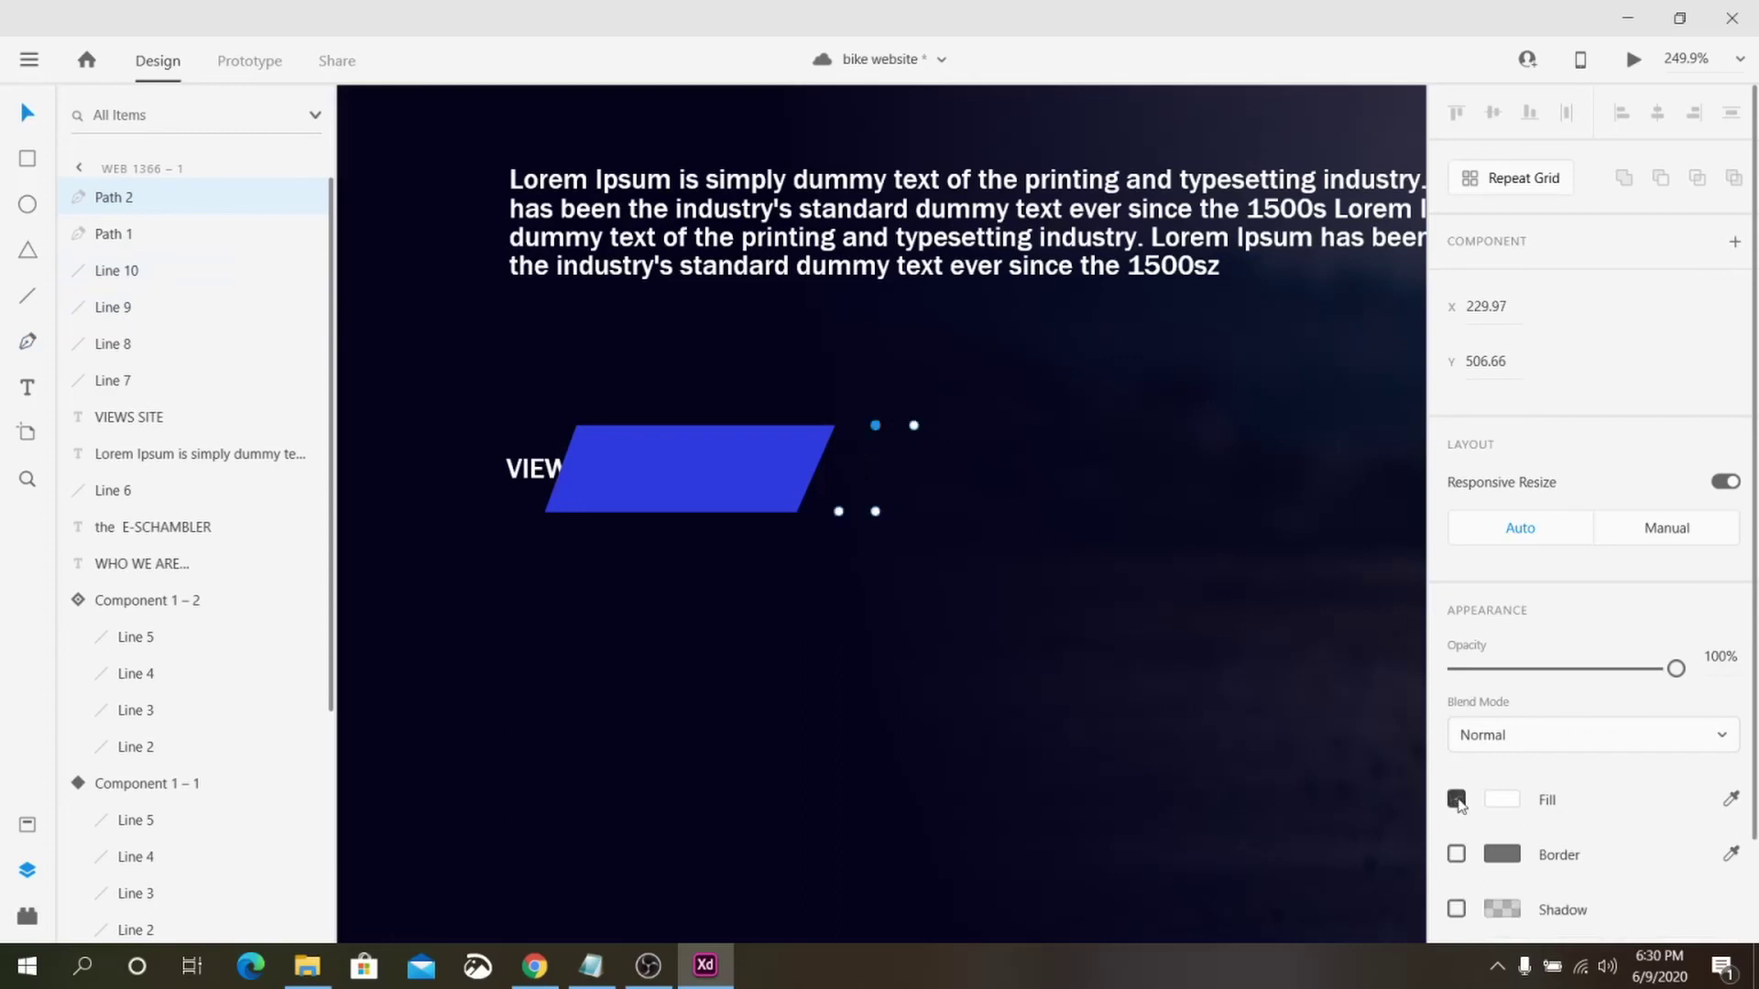
pyautogui.click(1502, 799)
pyautogui.write('2E3BDC')
pyautogui.press('Return')
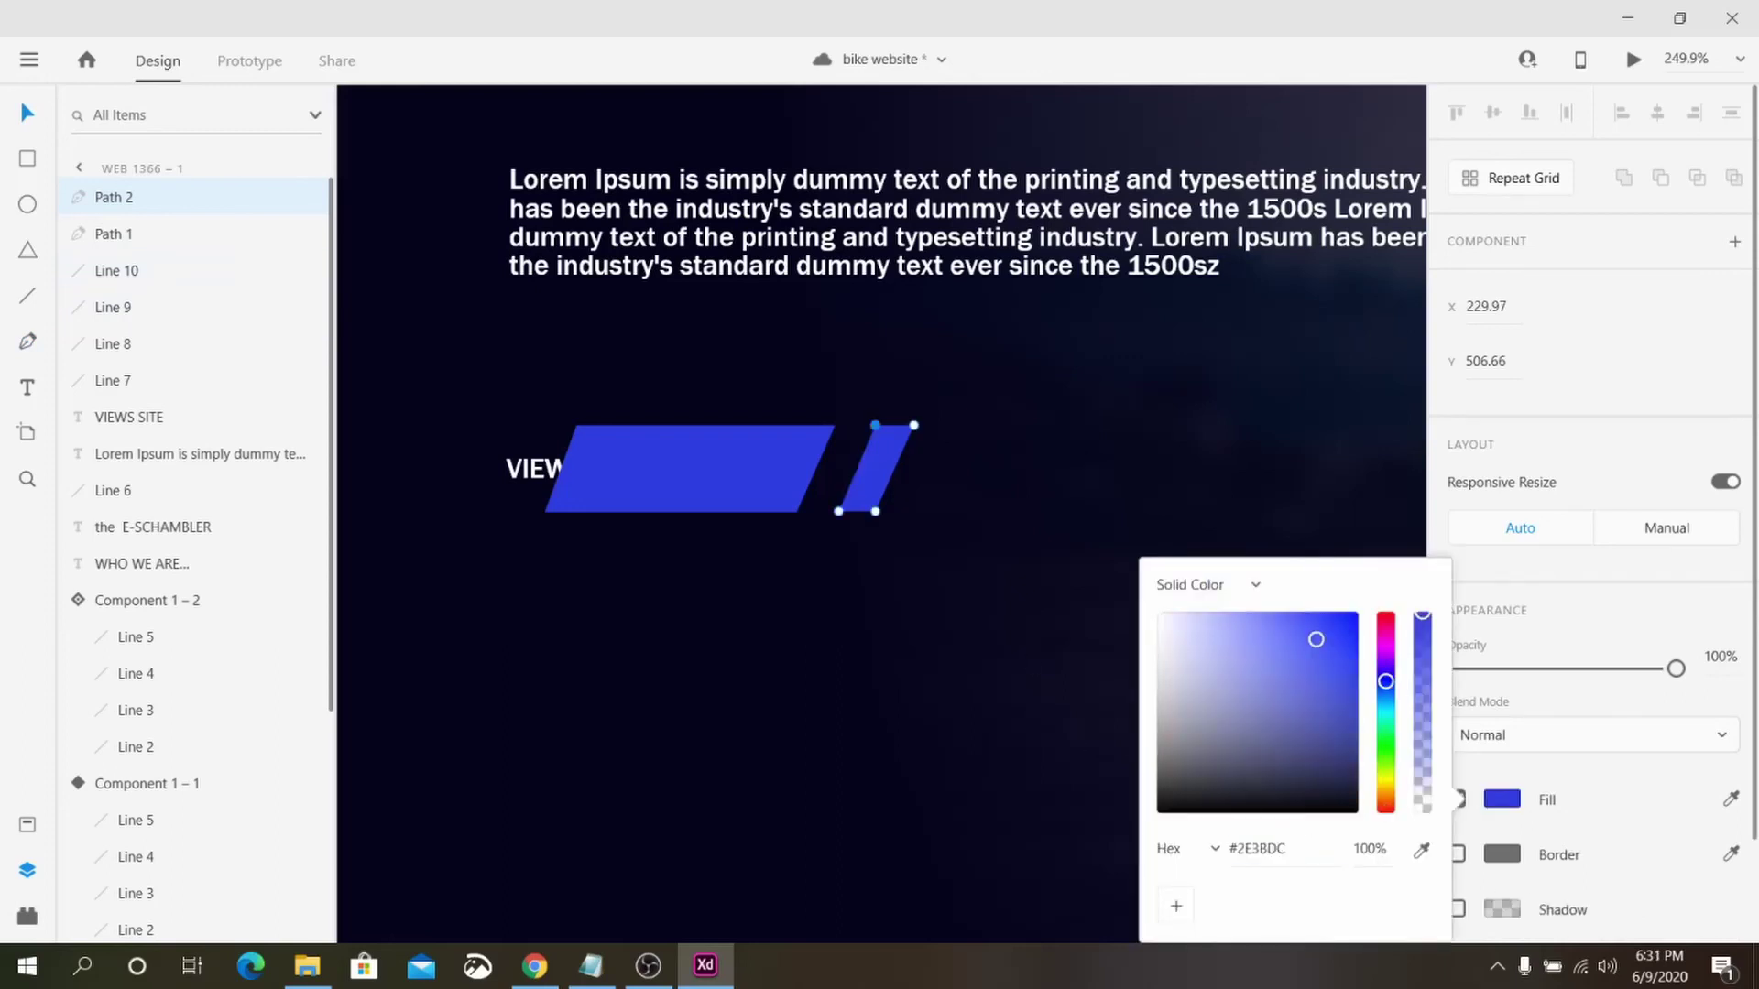
pyautogui.moveTo(1298, 643); pyautogui.dragTo(1260, 674)
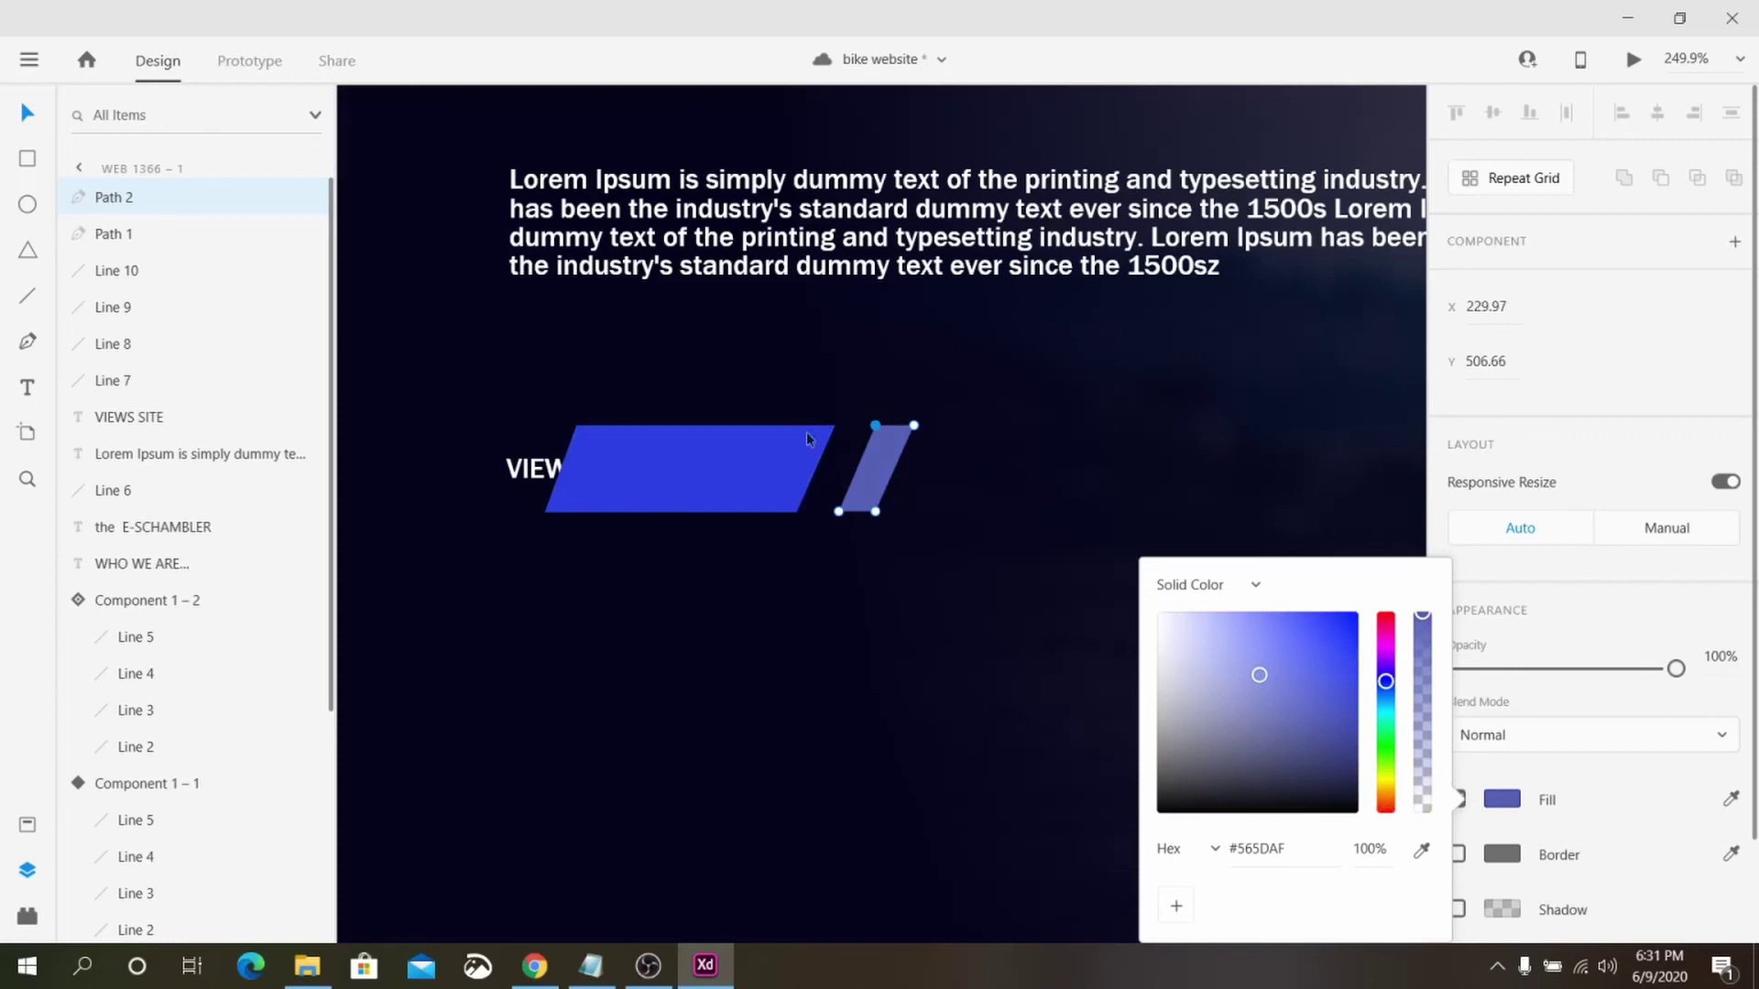
# - Group the two parallelograms and move the group beneath the VIEWS SITE text in the layer order
pyautogui.click(691, 477)
pyautogui.keyDown('shift'); pyautogui.click(880, 472); pyautogui.keyUp('shift')
pyautogui.hotkey('ctrl', 'g')
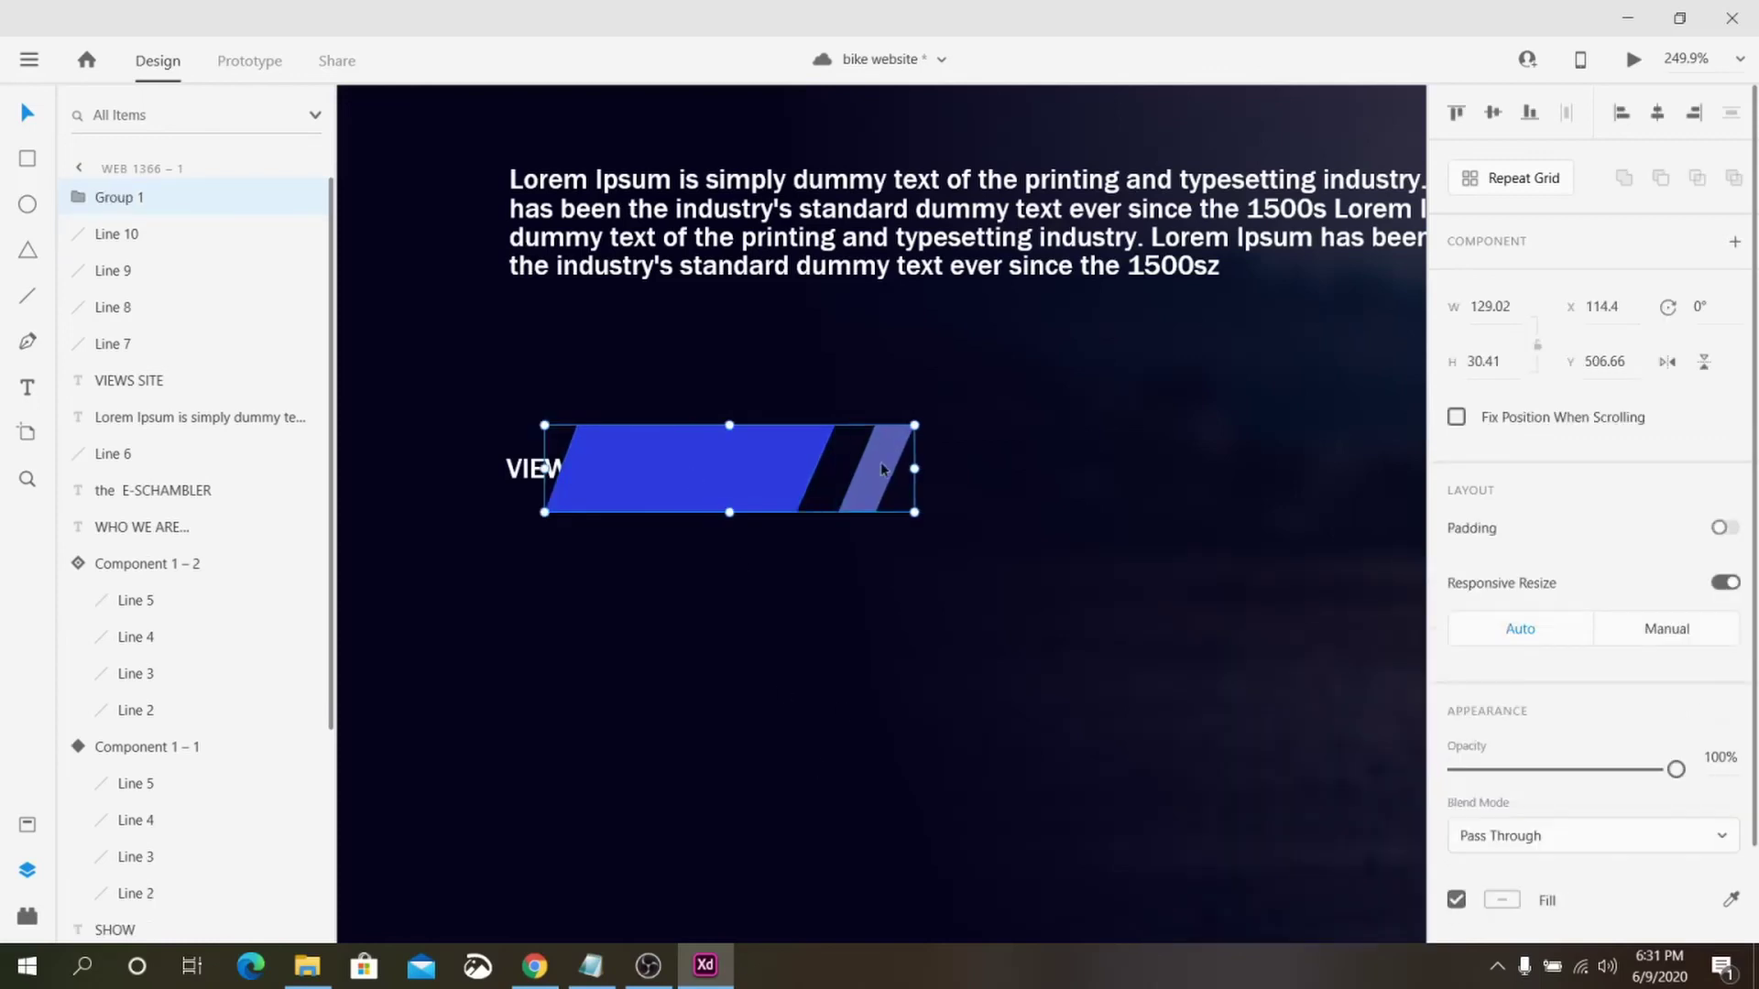
pyautogui.moveTo(138, 204); pyautogui.dragTo(138, 394)
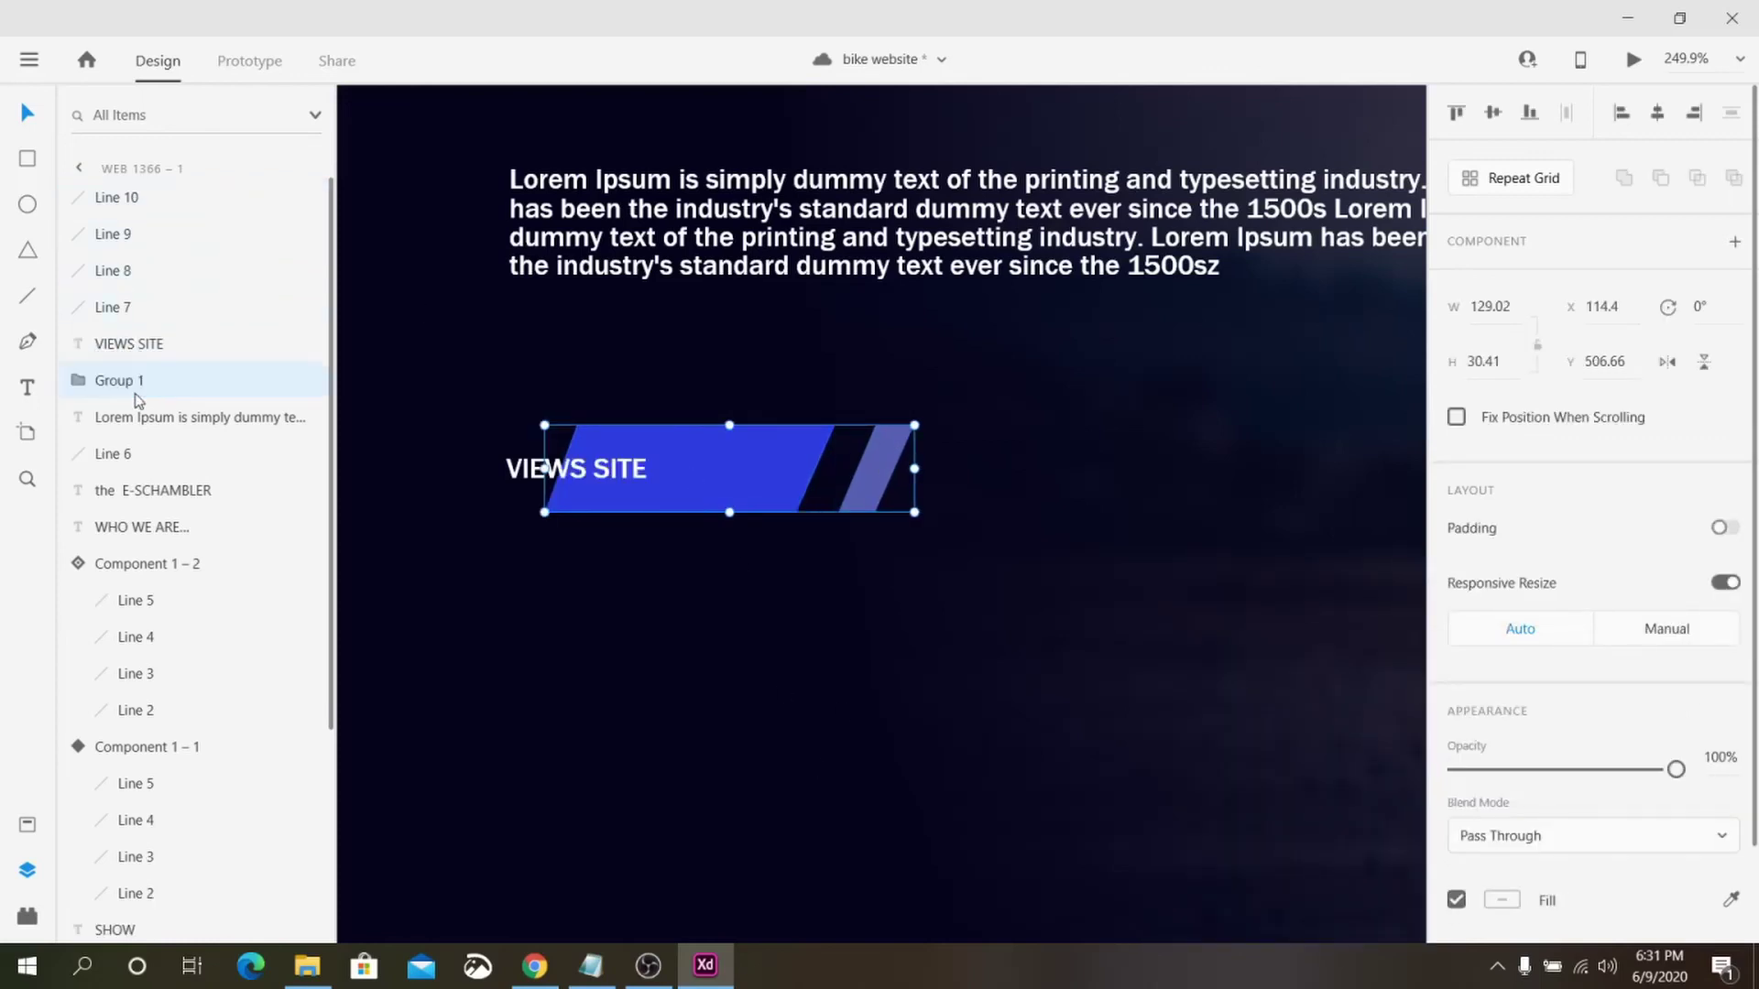
pyautogui.click(690, 630)
pyautogui.hotkey('ctrl', '0')
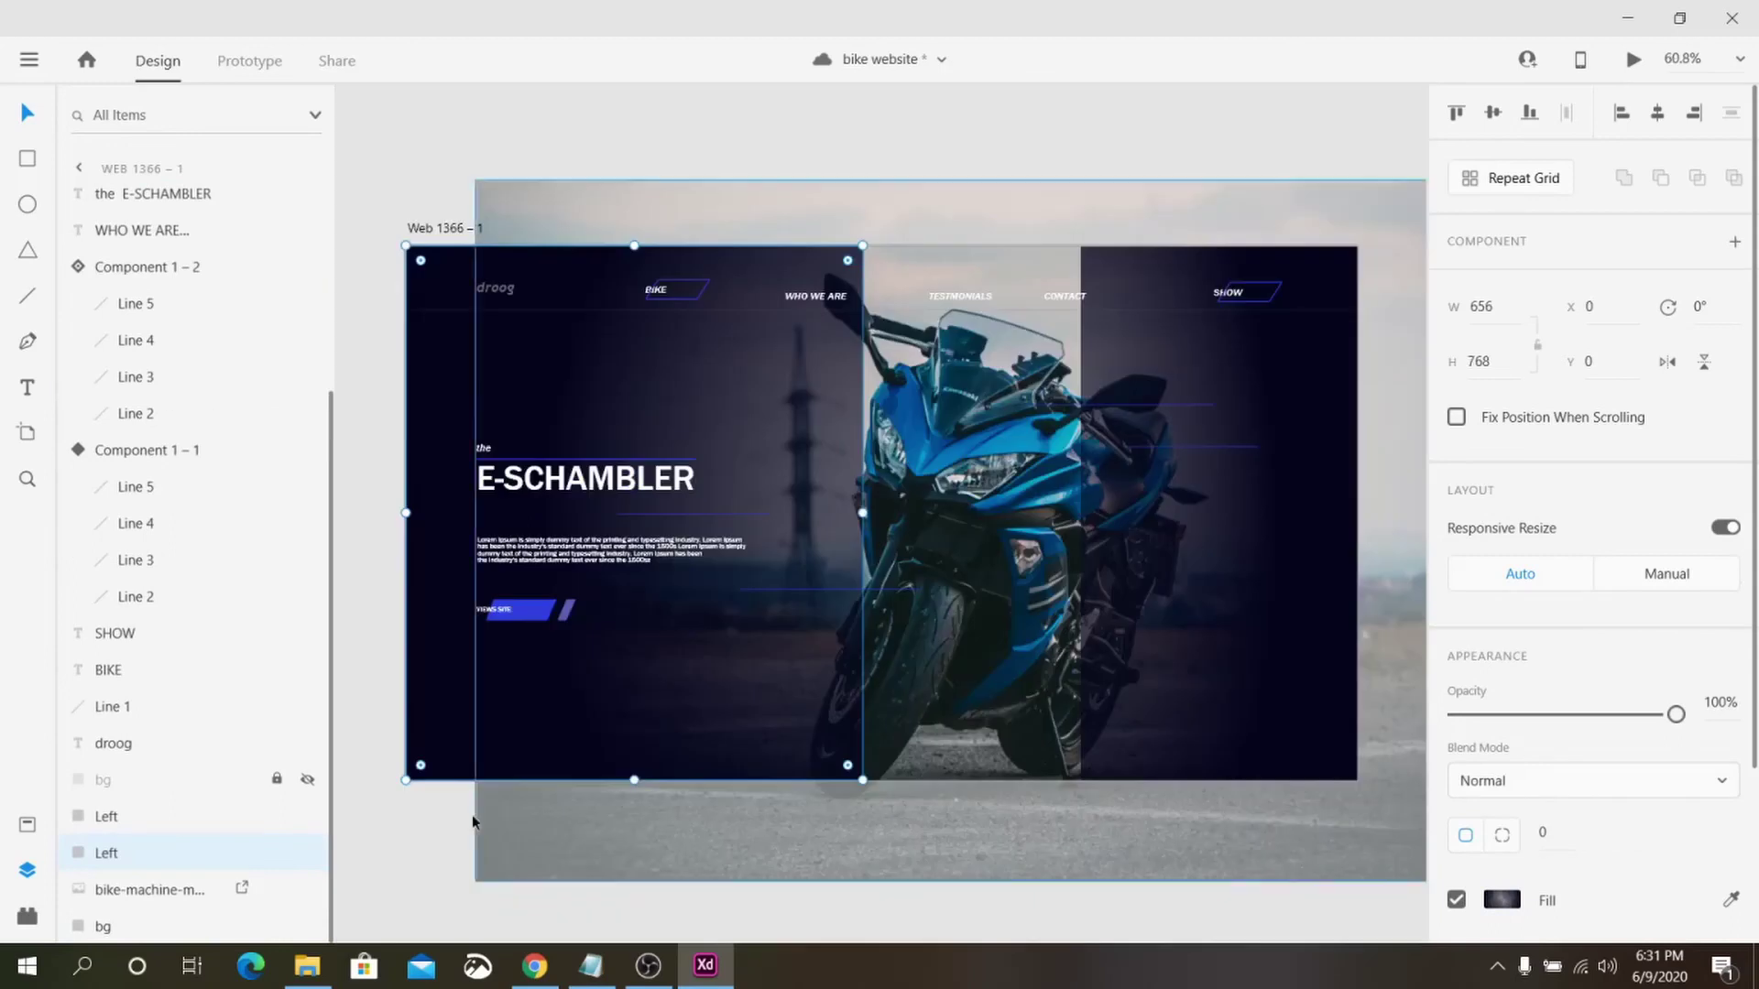
pyautogui.click(420, 856)
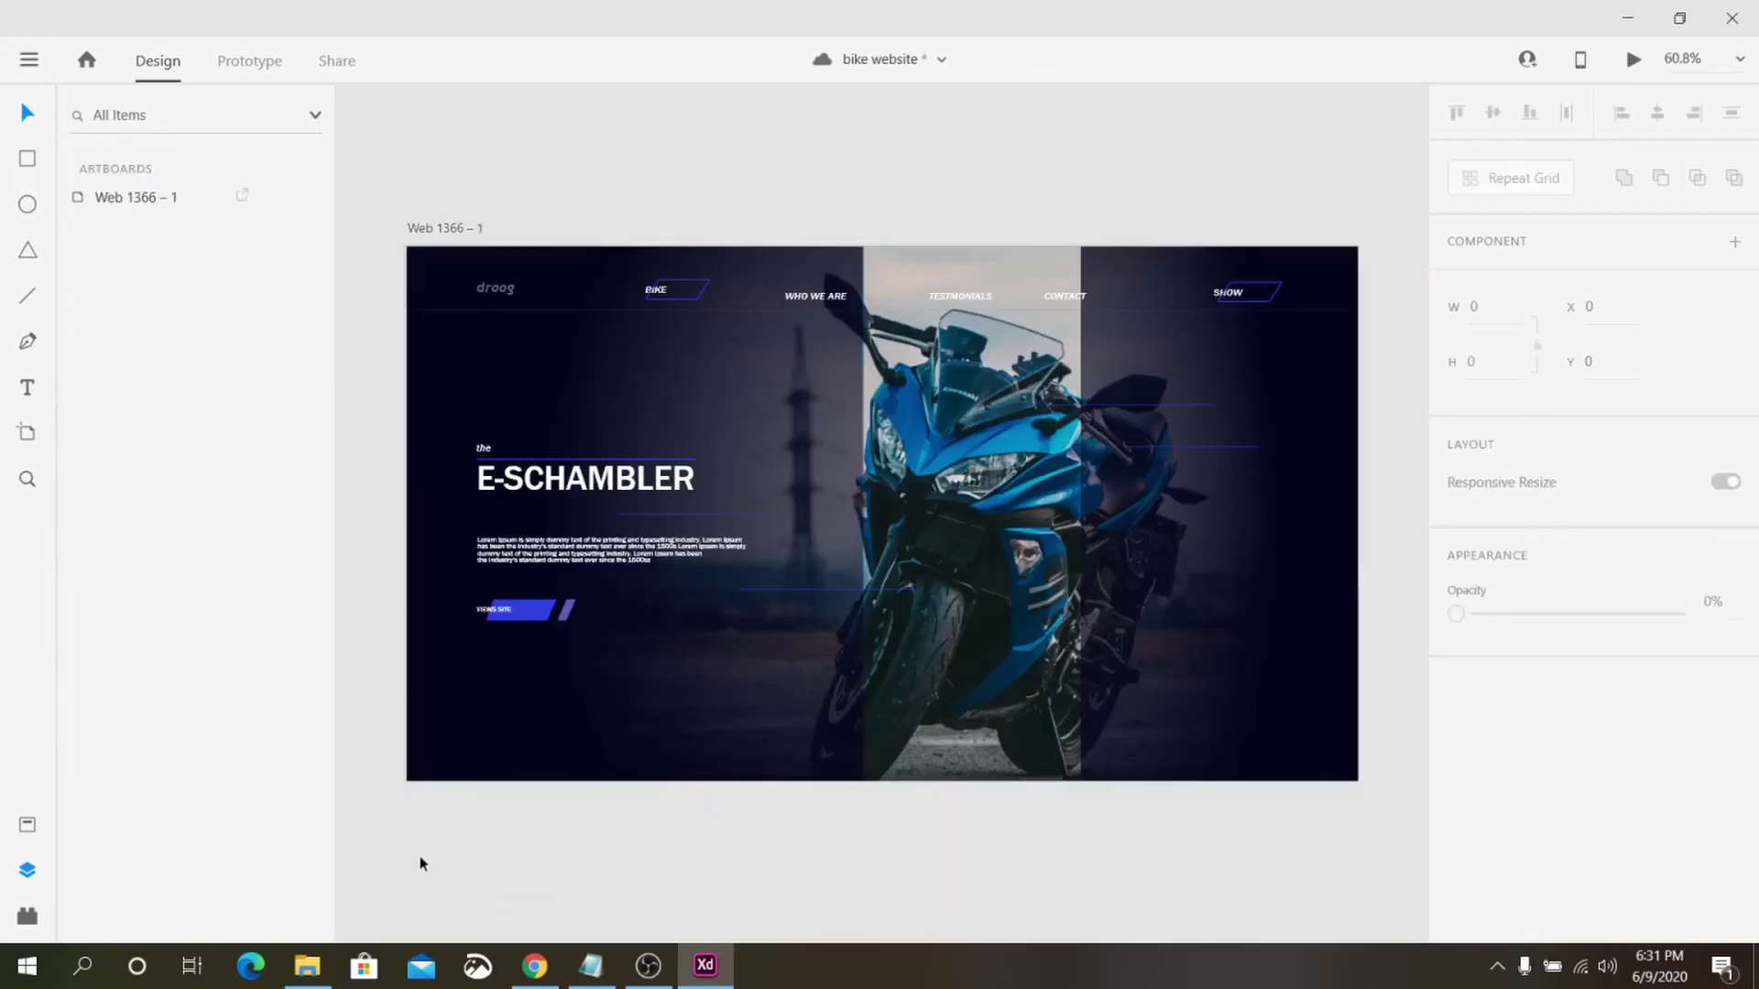
# - Draw a borderless 296 × 72 rectangle at the artboard's lower edge, below the VIEWS SITE button, and fill it with #181830
pyautogui.click(28, 158)
pyautogui.moveTo(476, 733)
pyautogui.mouseDown()
pyautogui.moveTo(649, 756)
pyautogui.moveTo(696, 770)
pyautogui.moveTo(685, 781)
pyautogui.mouseUp()
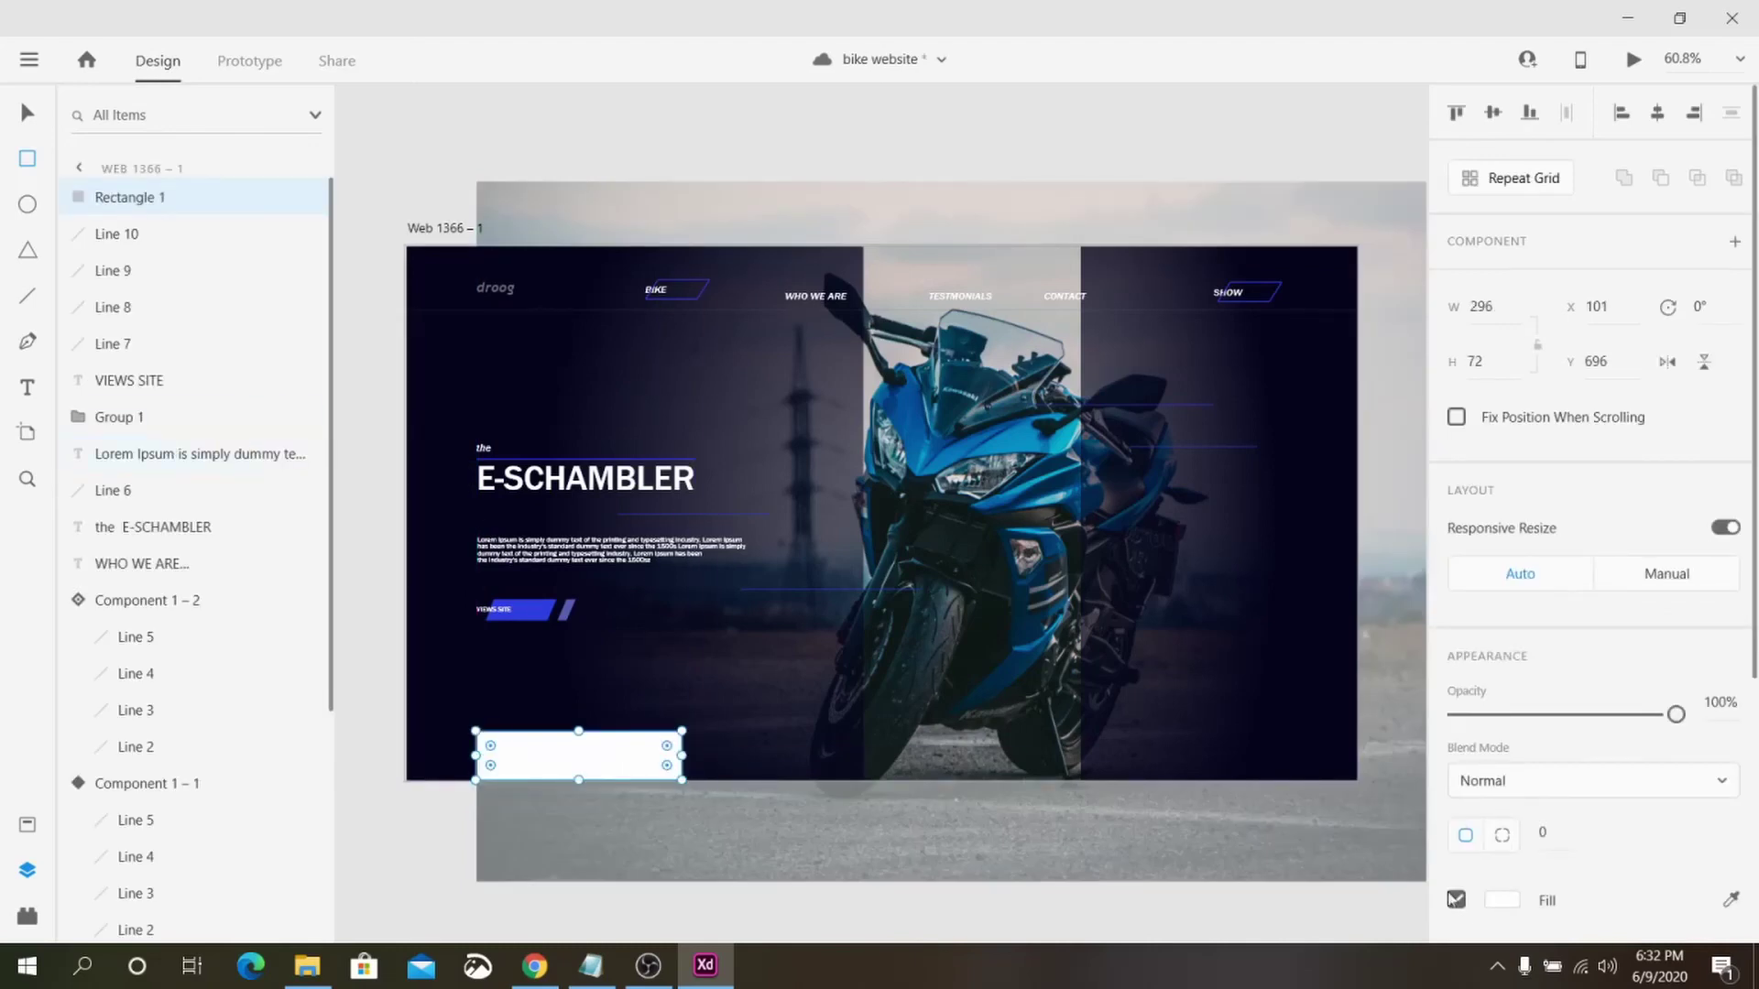
pyautogui.click(1502, 900)
pyautogui.click(1422, 850)
pyautogui.click(697, 760)
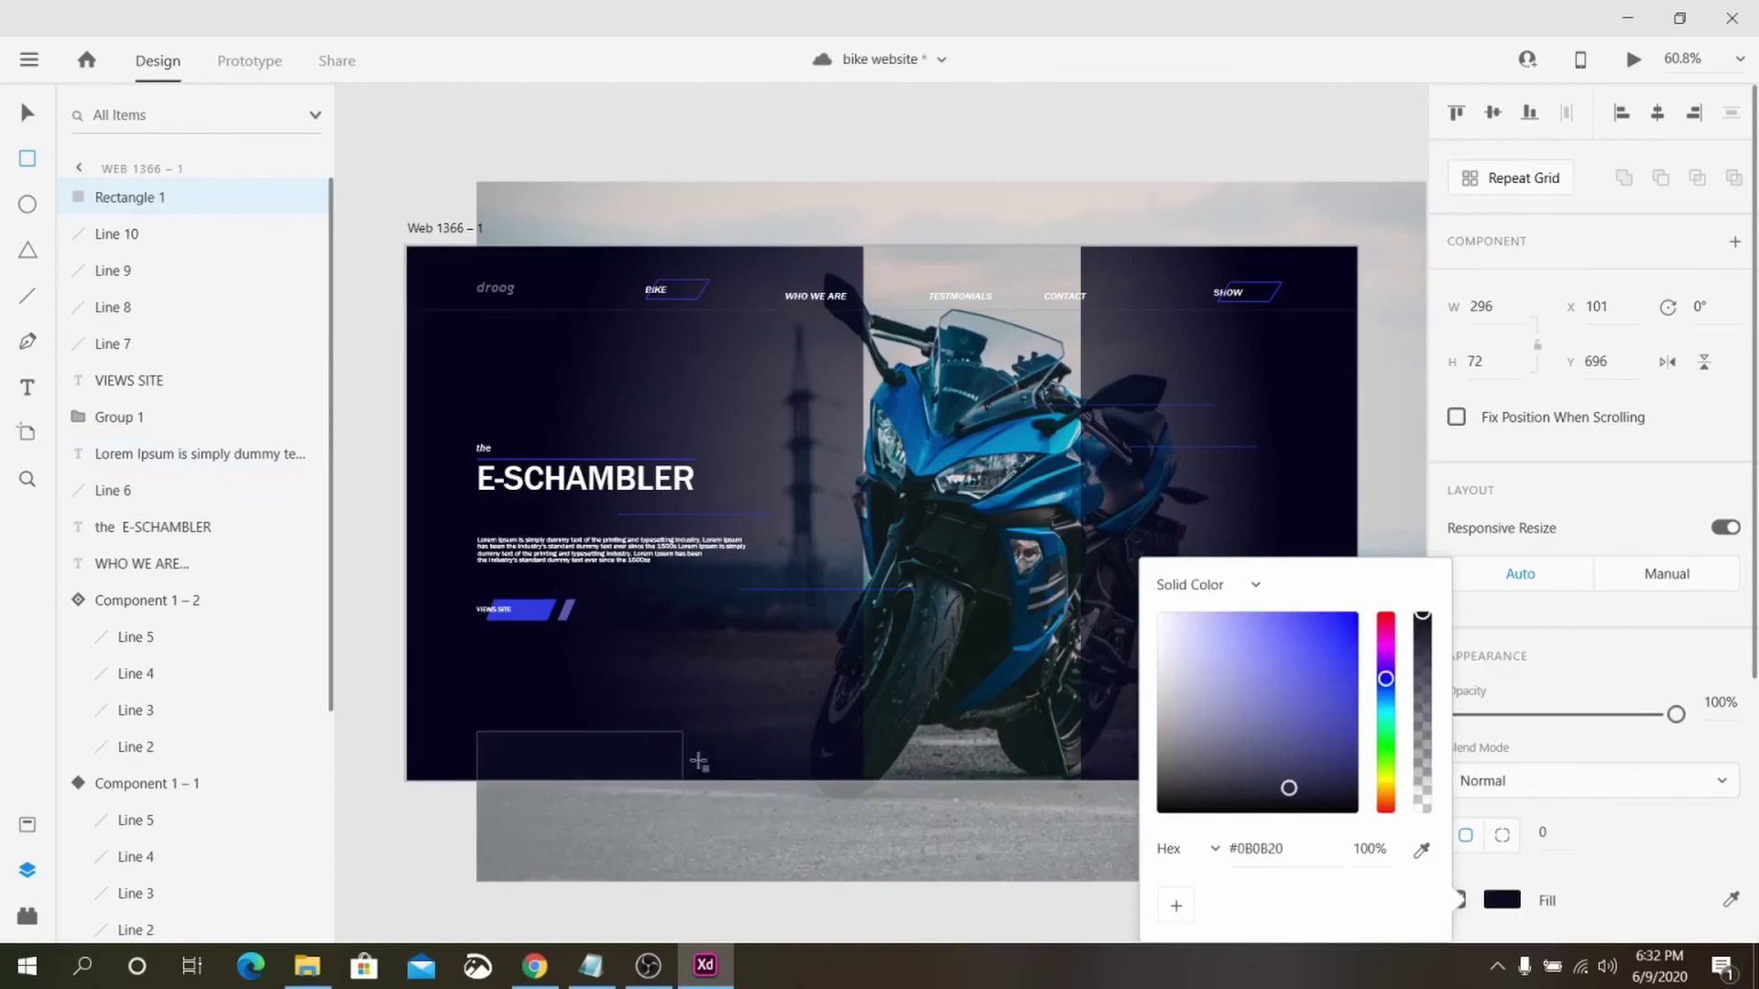
pyautogui.scroll(-5, 1440, 642)
pyautogui.scroll(2, 1440, 641)
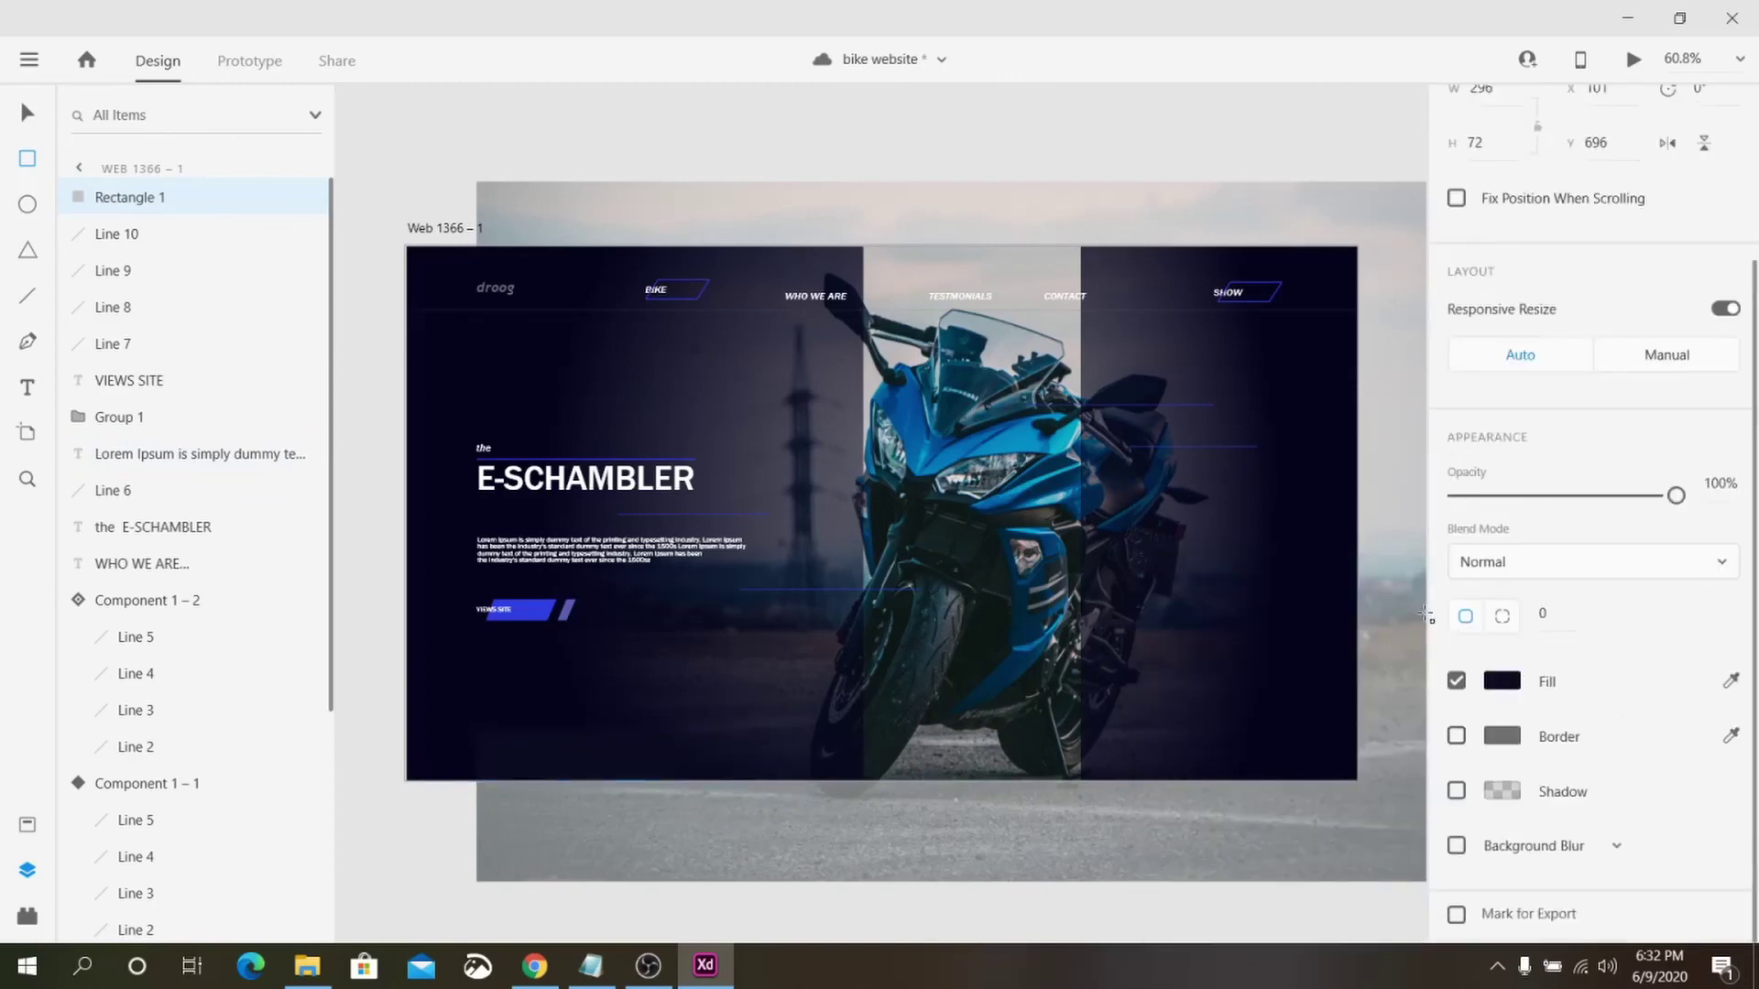
pyautogui.click(1505, 682)
pyautogui.moveTo(1288, 724); pyautogui.dragTo(1257, 711)
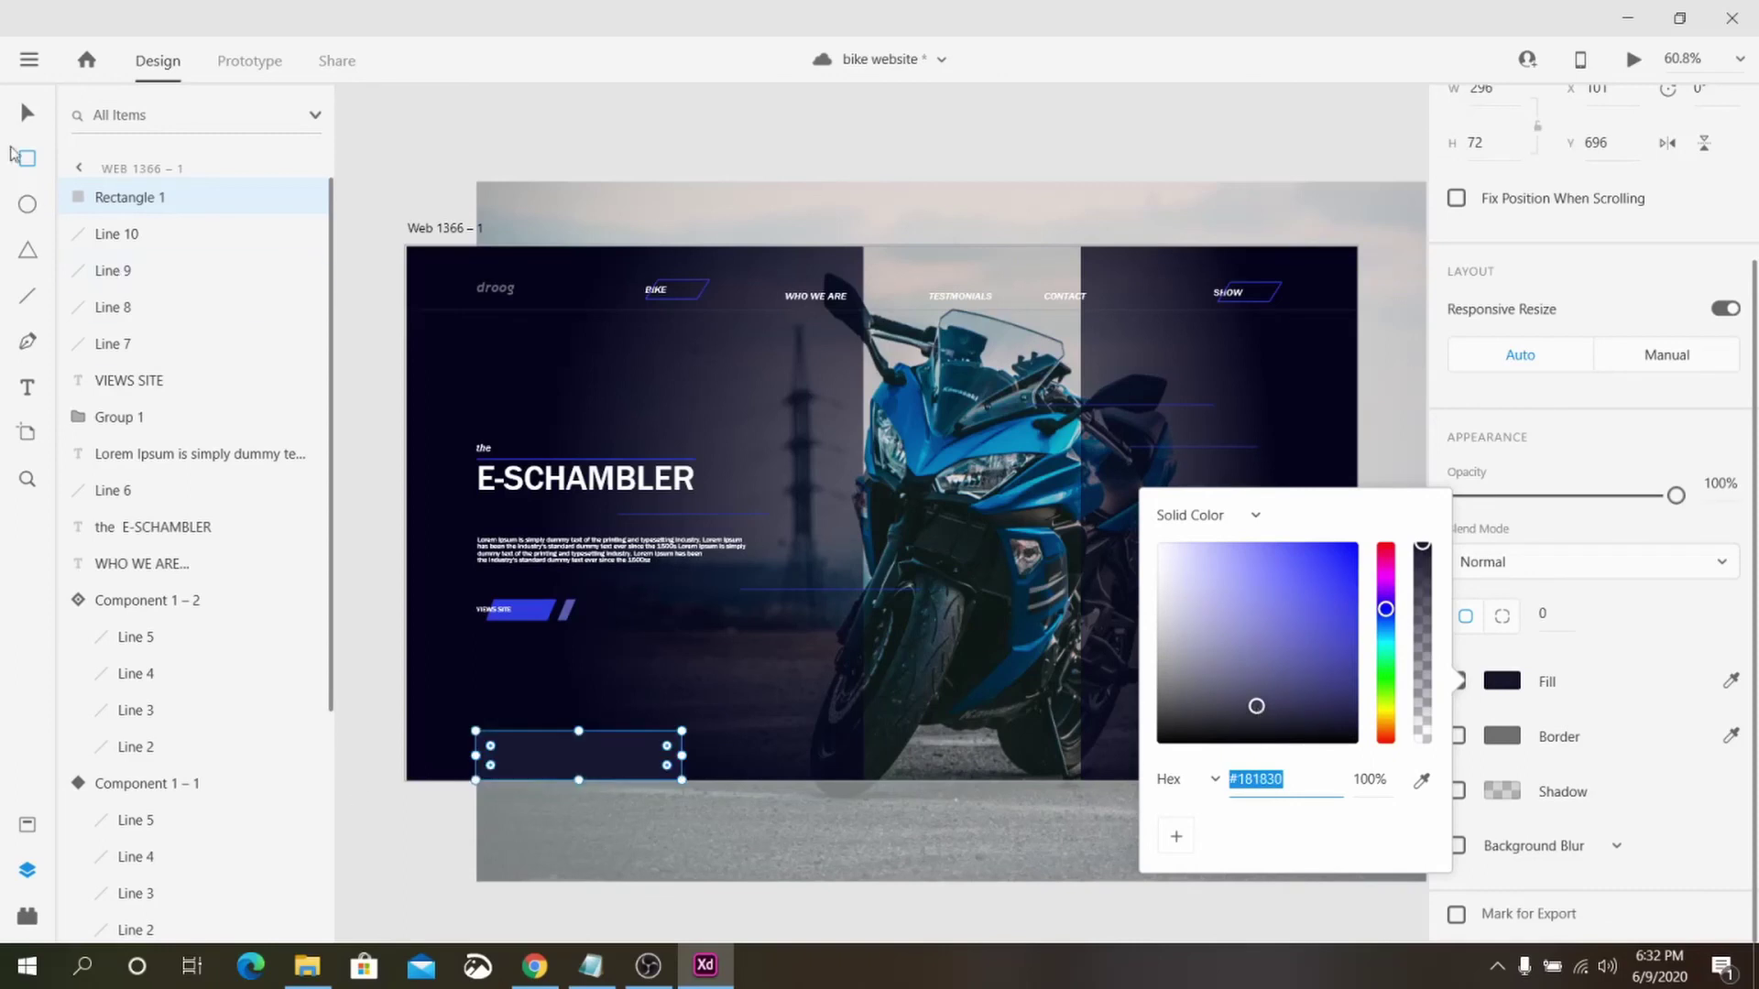
pyautogui.click(27, 113)
pyautogui.click(354, 805)
# - Add the text EXPLORE OUR BIKES inside the dark rectangle and set its font size to 15
pyautogui.click(25, 396)
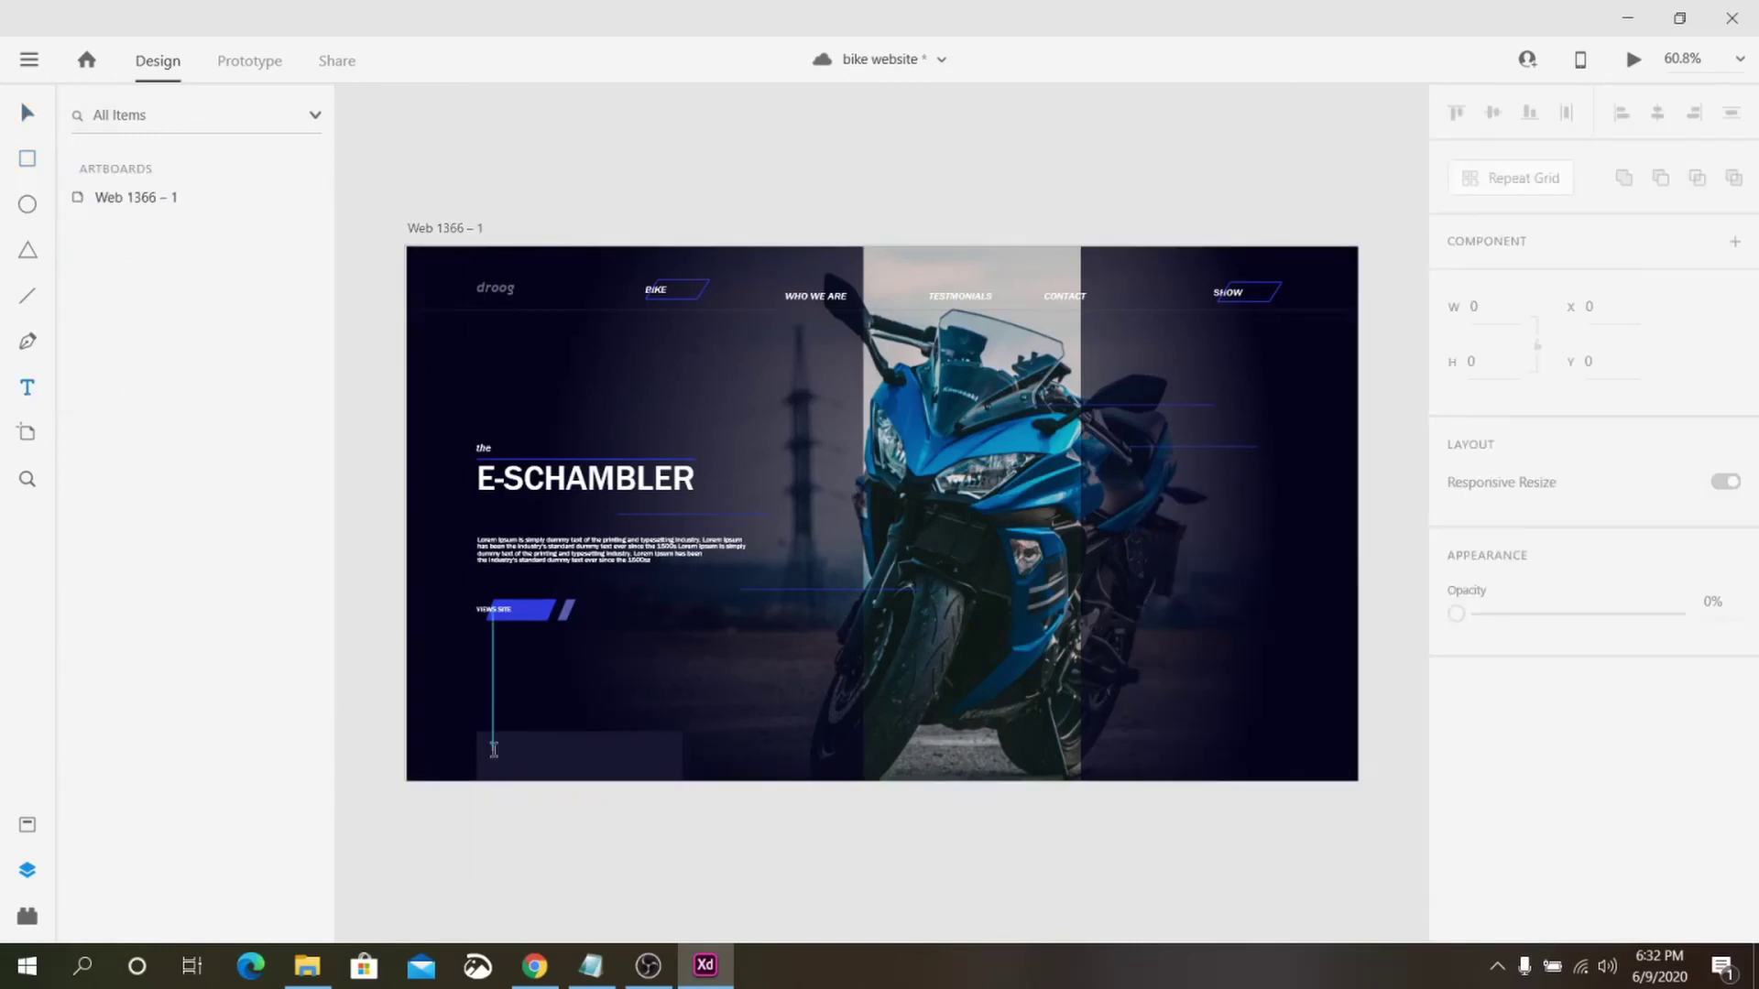
pyautogui.click(493, 753)
pyautogui.write('EXPLORE OUR BIKES')
pyautogui.click(1457, 756)
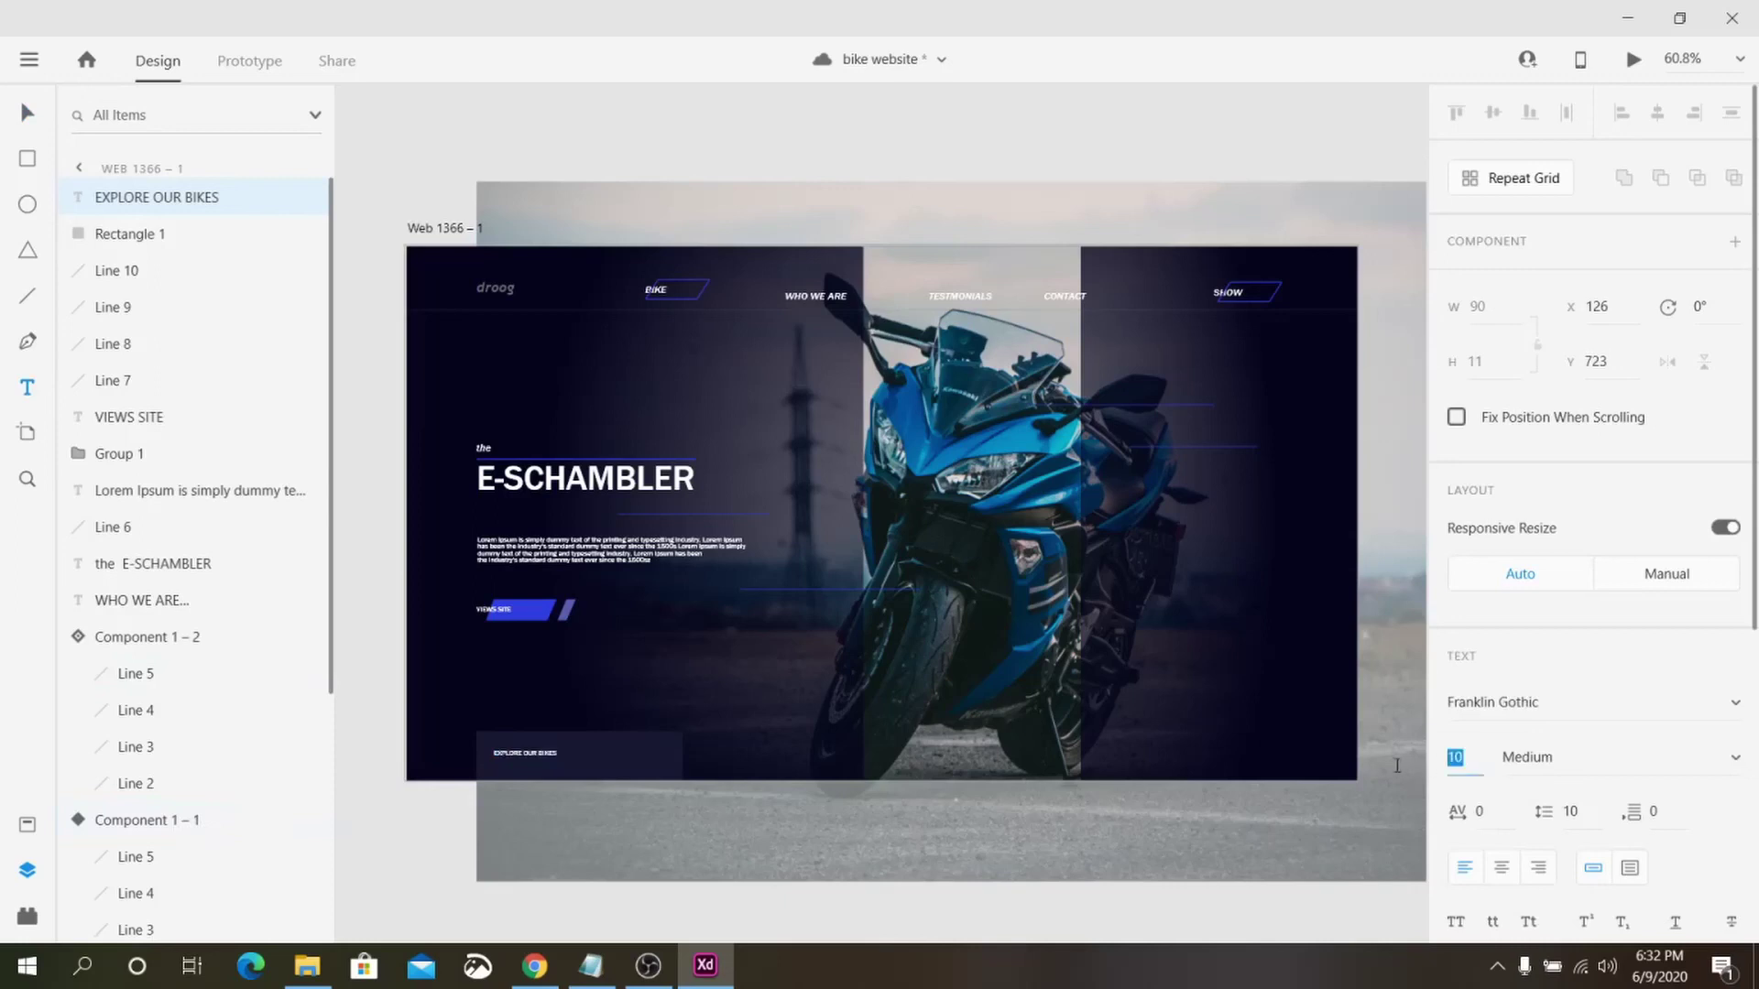
pyautogui.write('15')
pyautogui.click(27, 112)
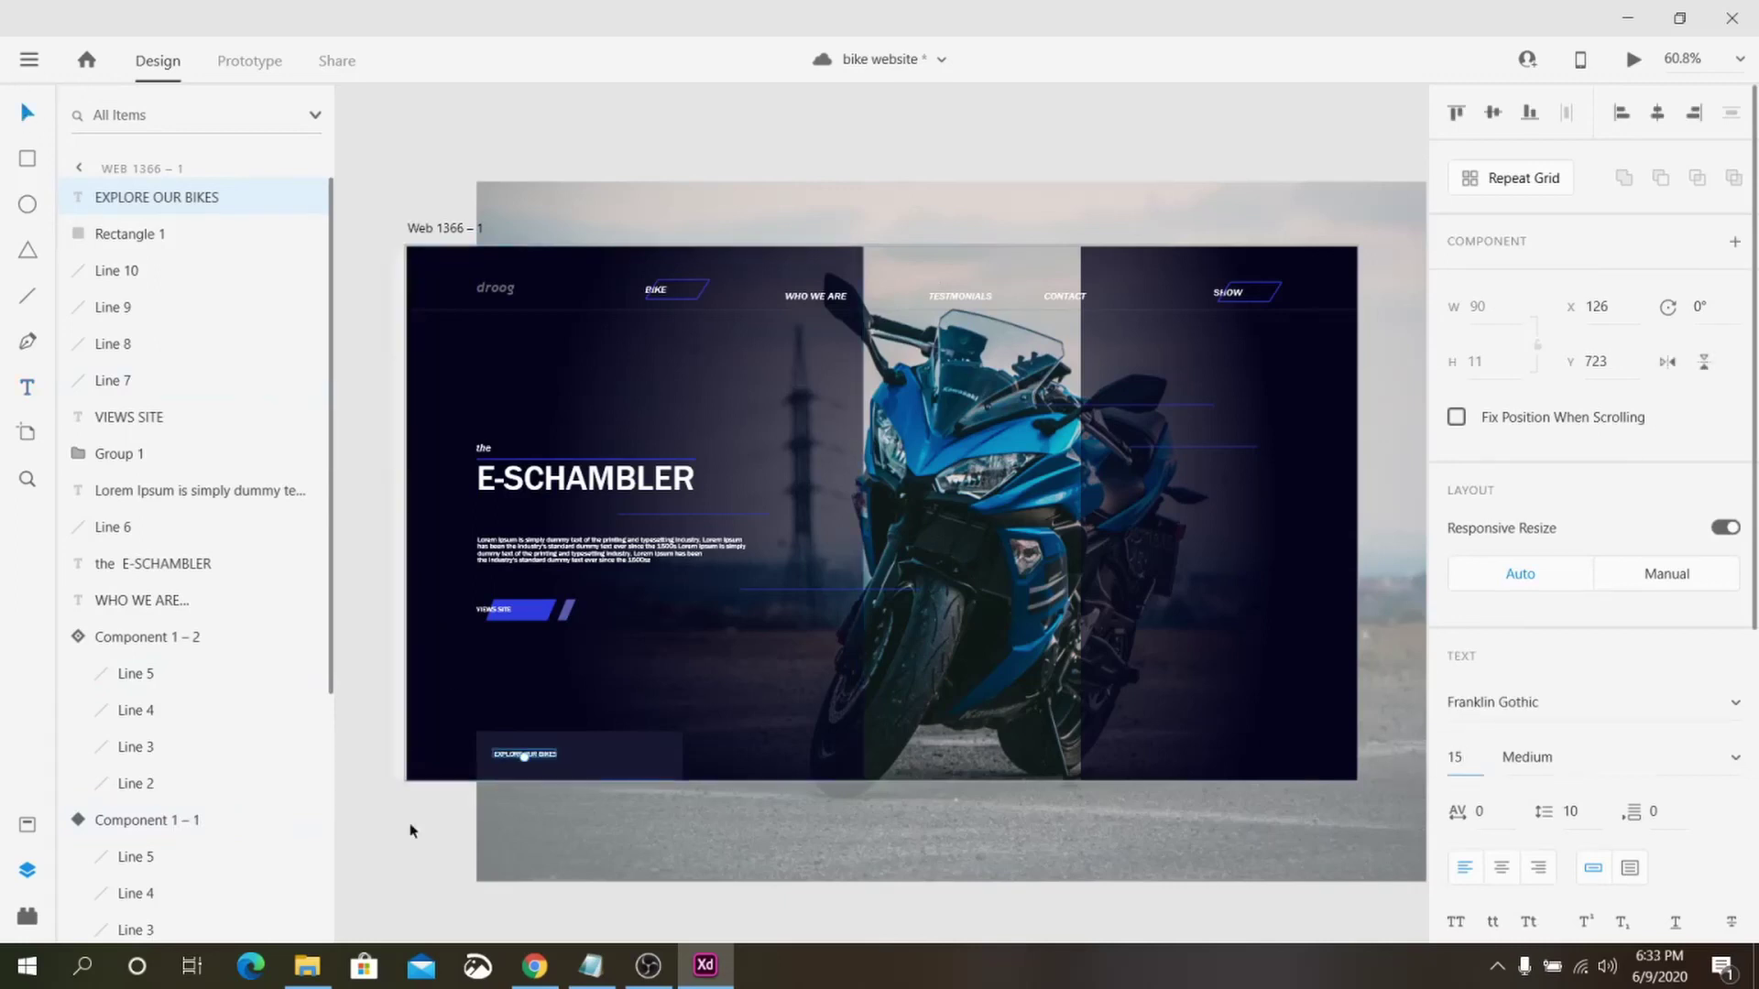